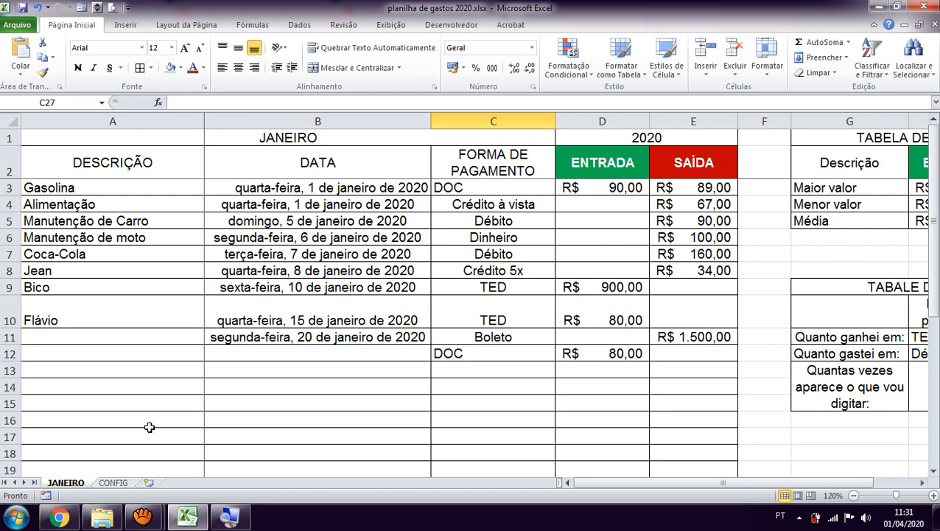
Add a new worksheet and enter 150 in cell B1 and 450 in cell C1.
click(149, 482)
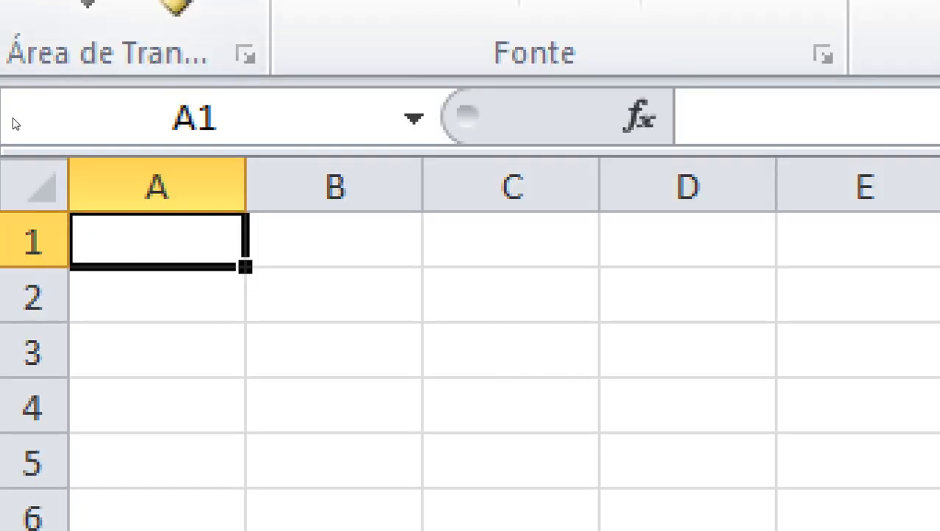
click(334, 295)
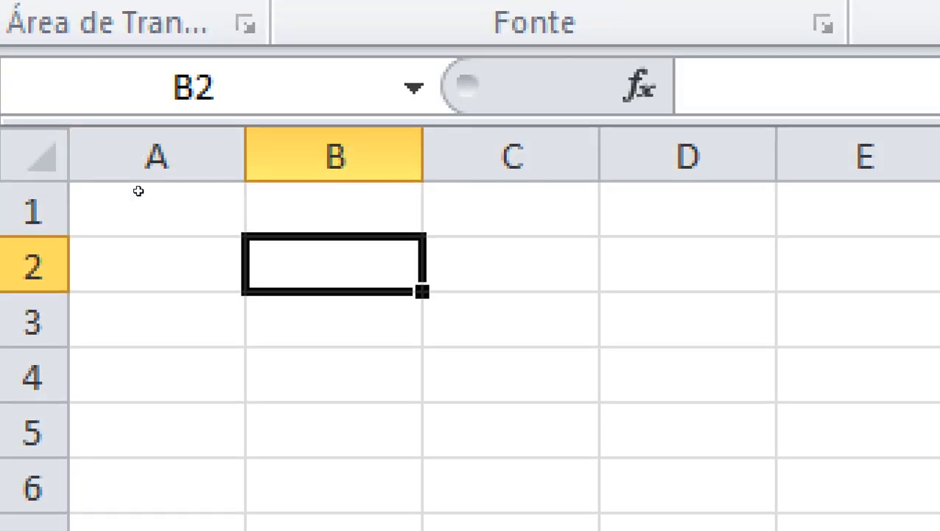
key(Up)
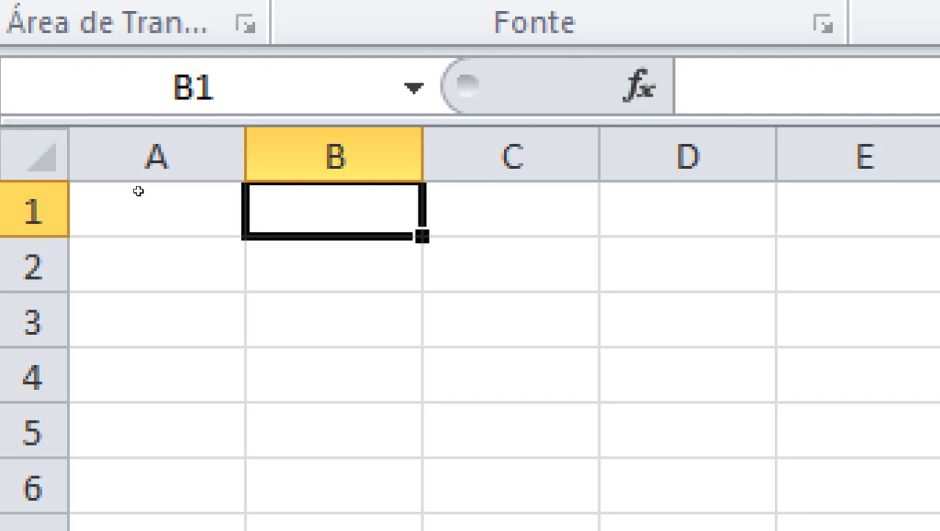
text(150)
key(Tab)
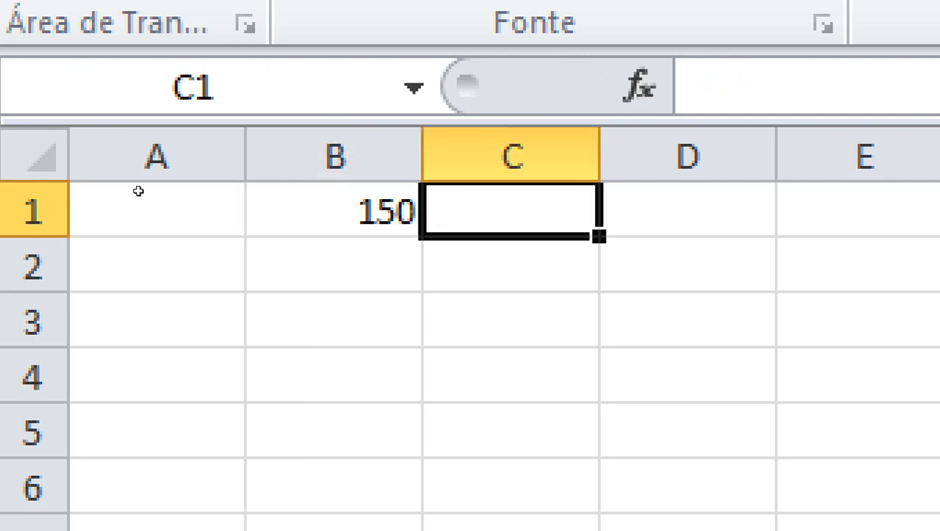
text(450)
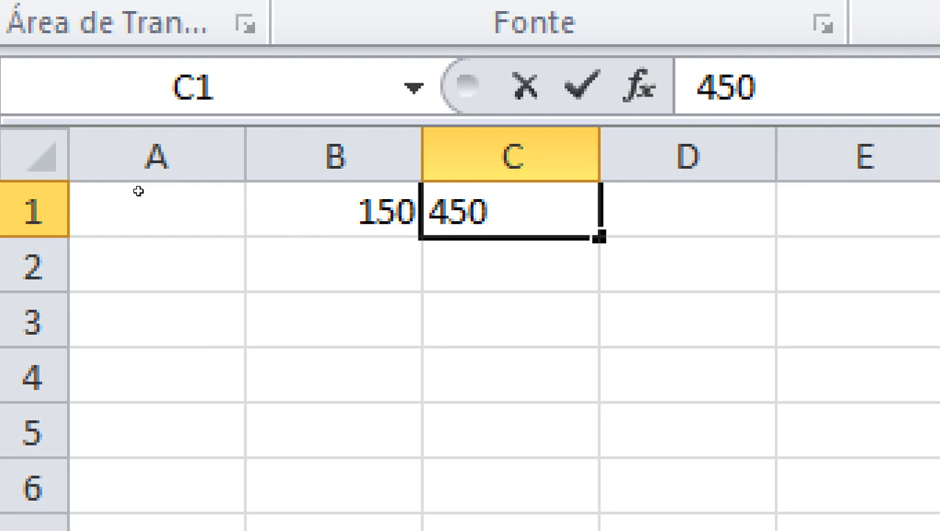
key(Return)
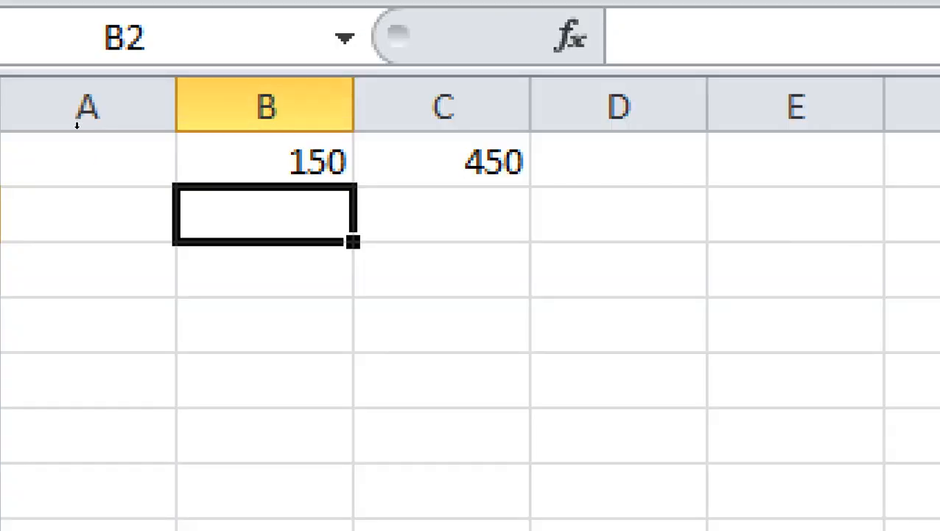
Merge and centre cells B2 and C2 beneath the two numbers.
click(266, 160)
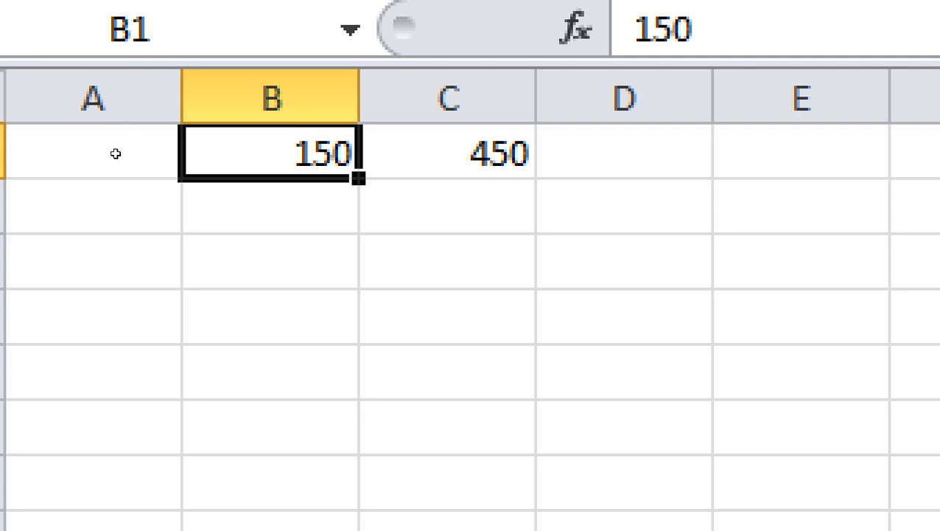
key(Down)
key(shift+Right)
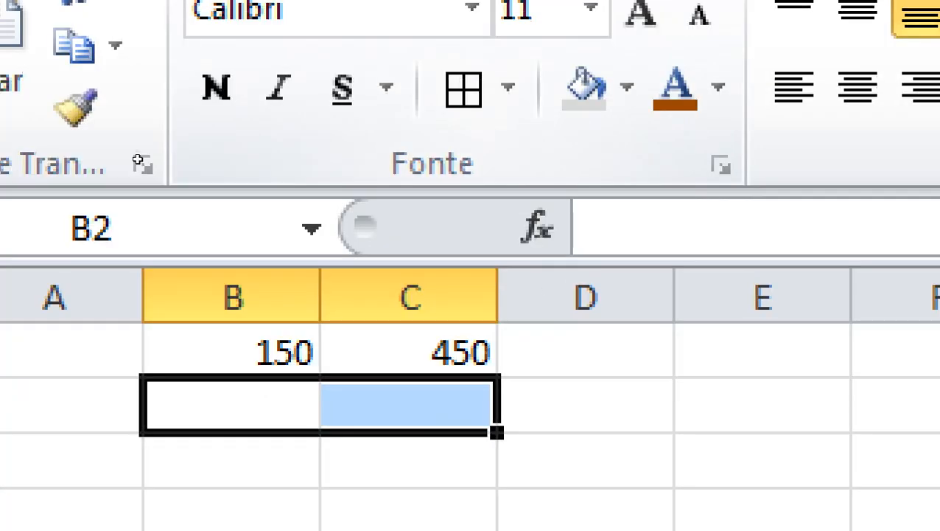
key(Up)
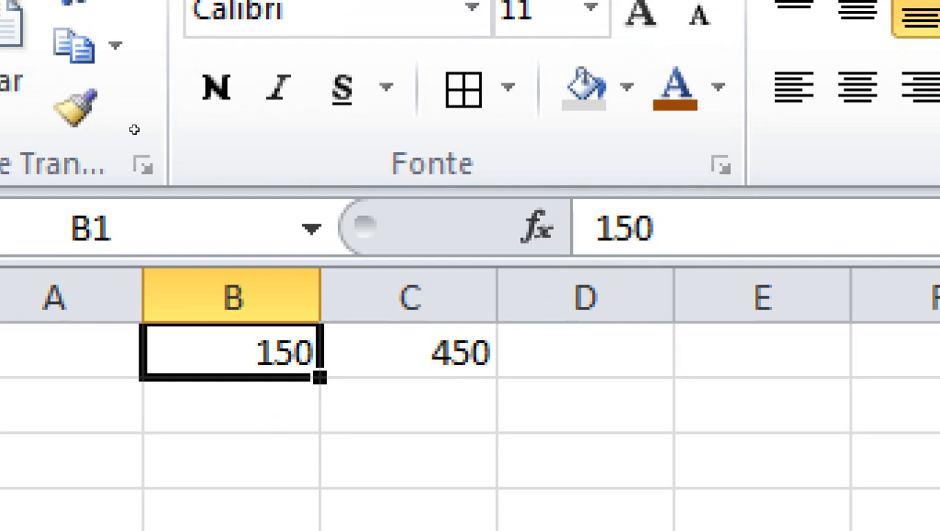
key(Down)
key(shift+Right)
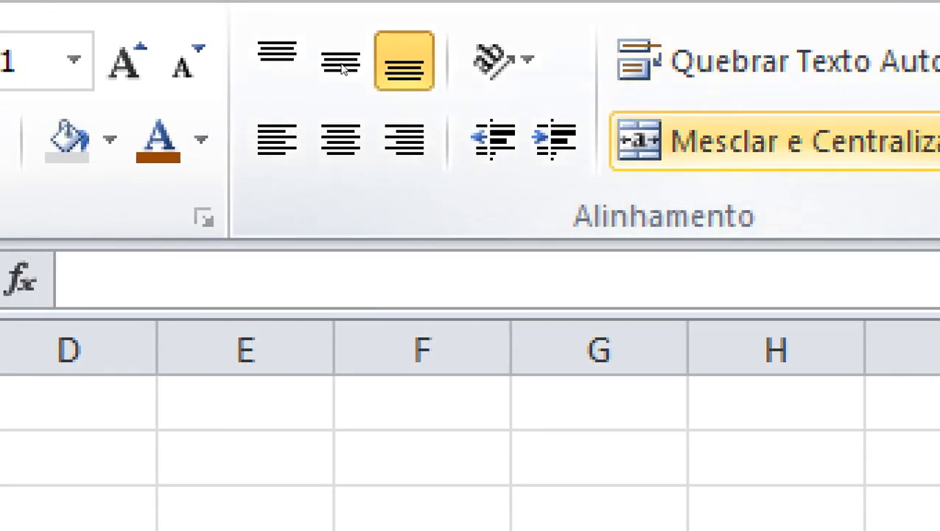
click(664, 141)
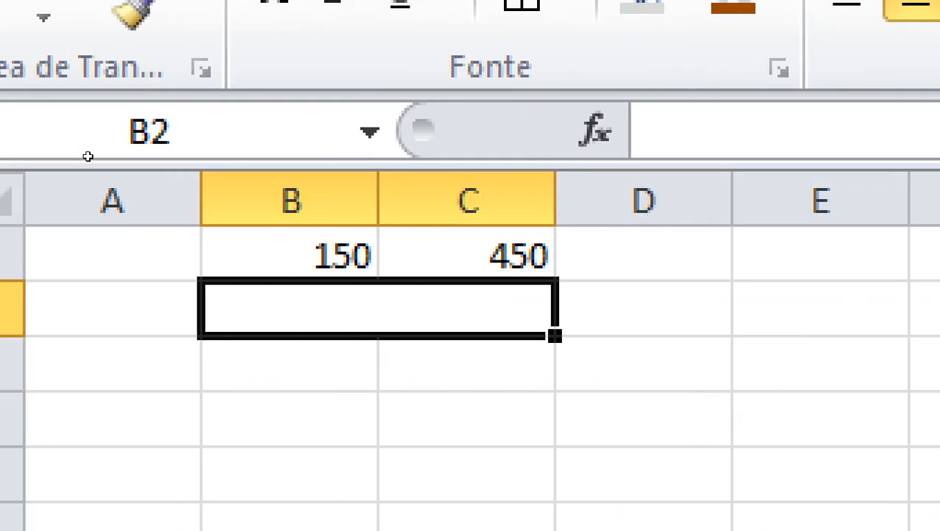
Start a SE formula in the merged cell B2 with the logical test B1>C1.
text(=)
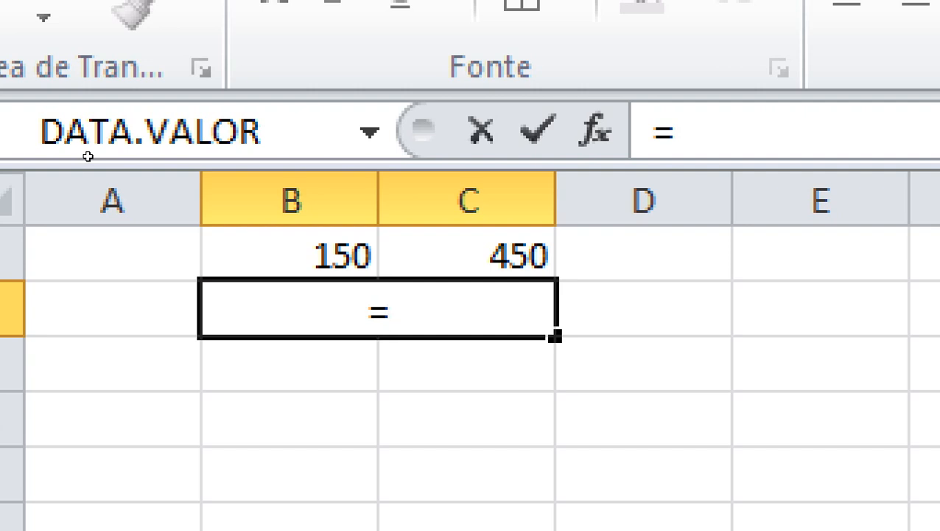
text(SE)
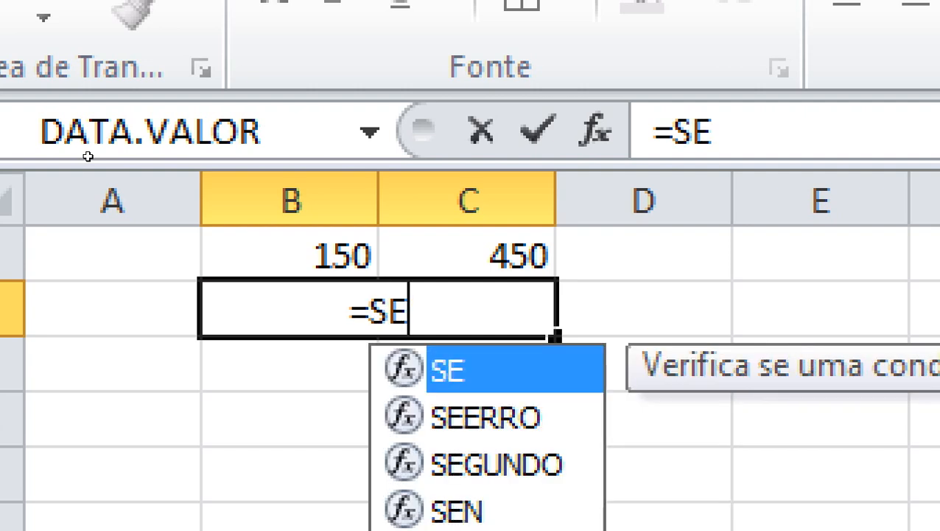
text(()
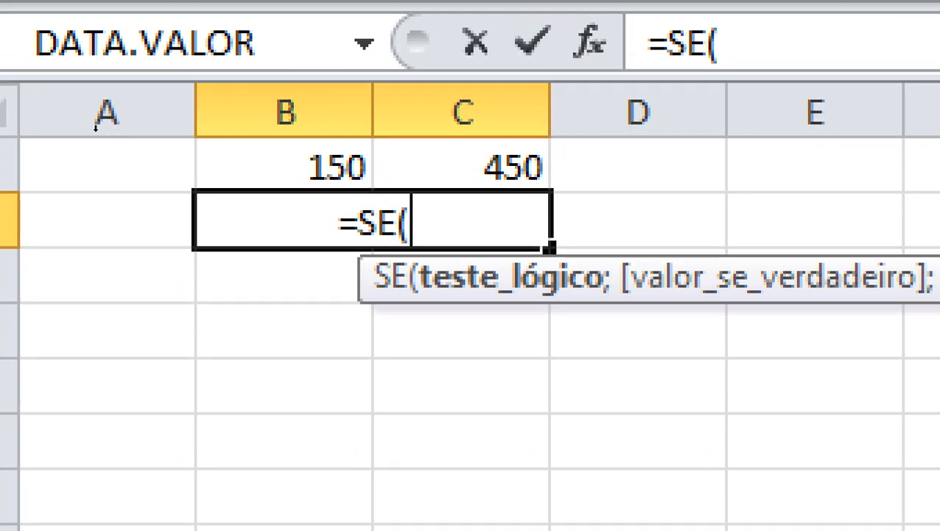
key(Up)
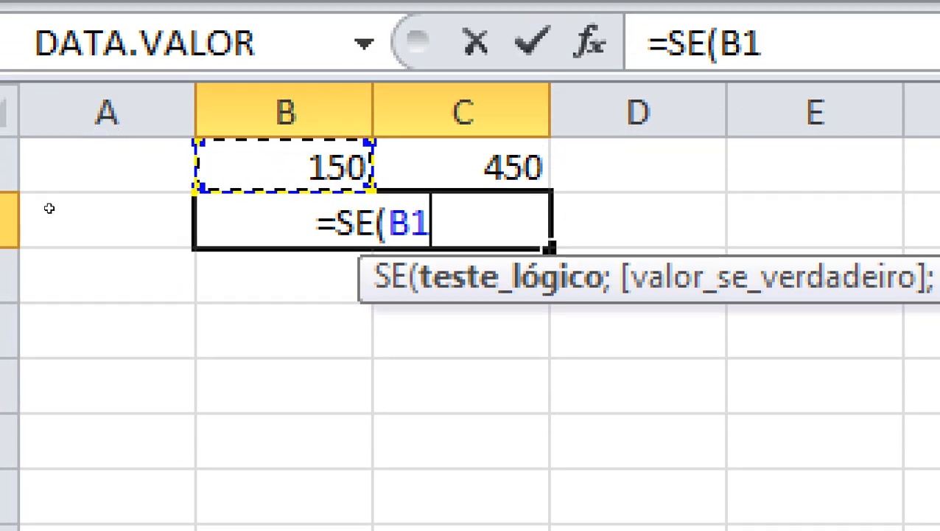
text(>)
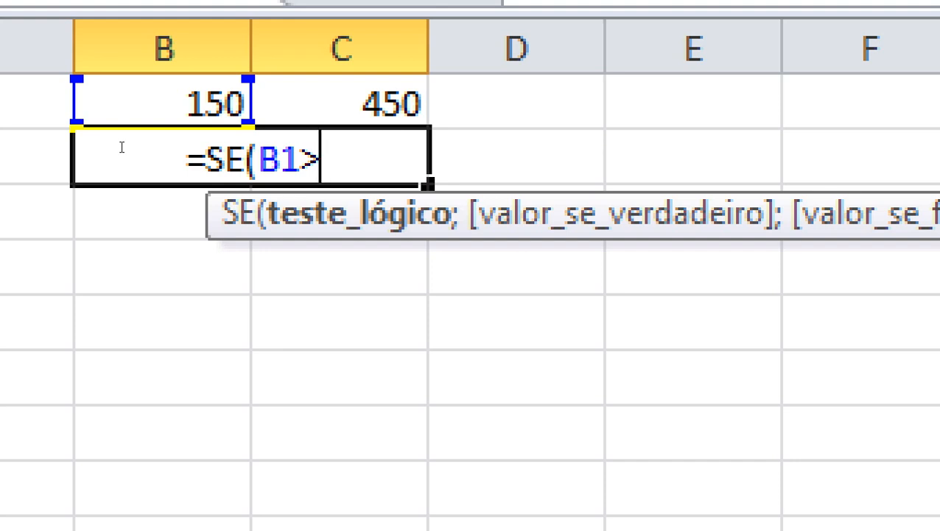
key(Up)
key(Right)
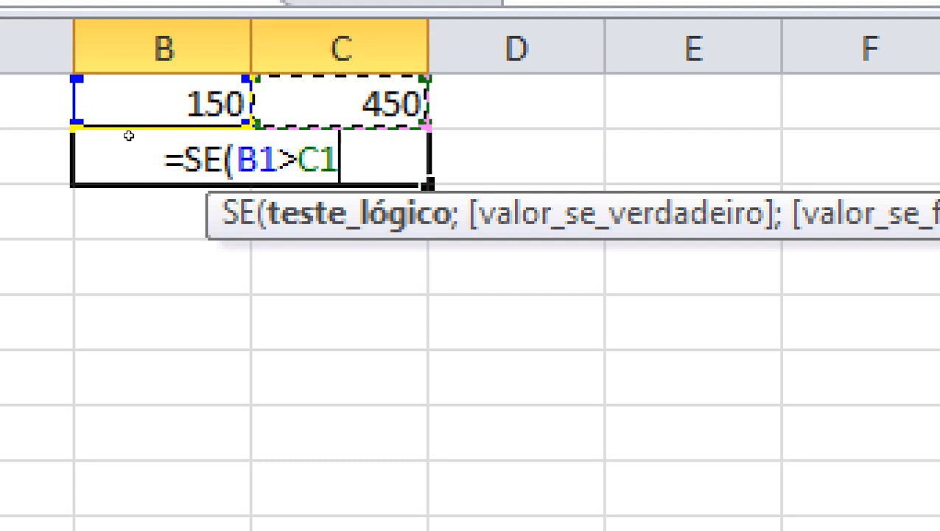
text(;)
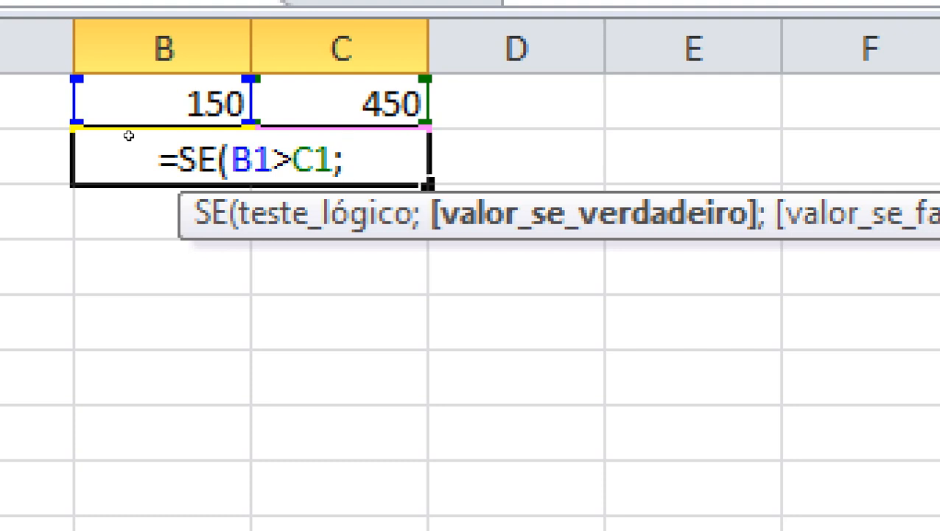
Enter "SIM É VERDADE" as the SE formula's value if true.
text(")
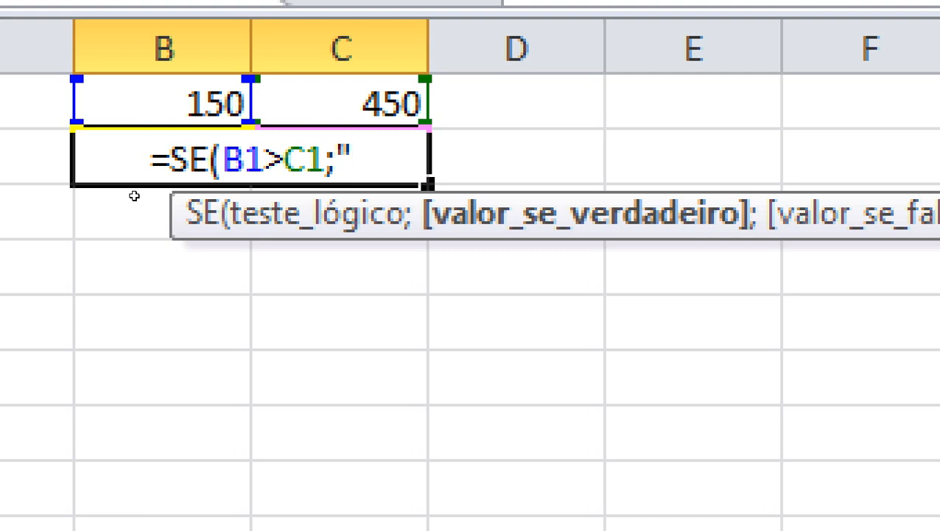
text(sIM)
key(BackSpace)
key(BackSpace)
key(BackSpace)
text(DI)
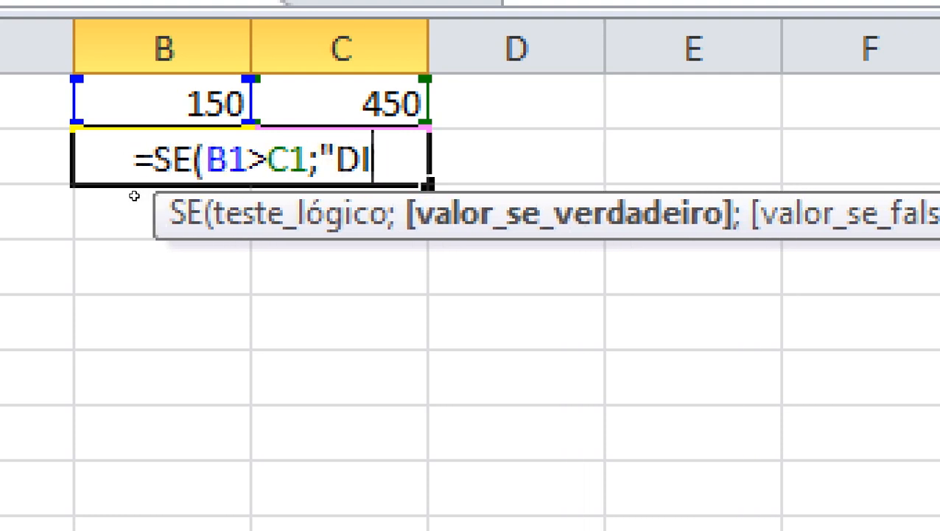
key(BackSpace)
key(BackSpace)
text(SIM É VERD)
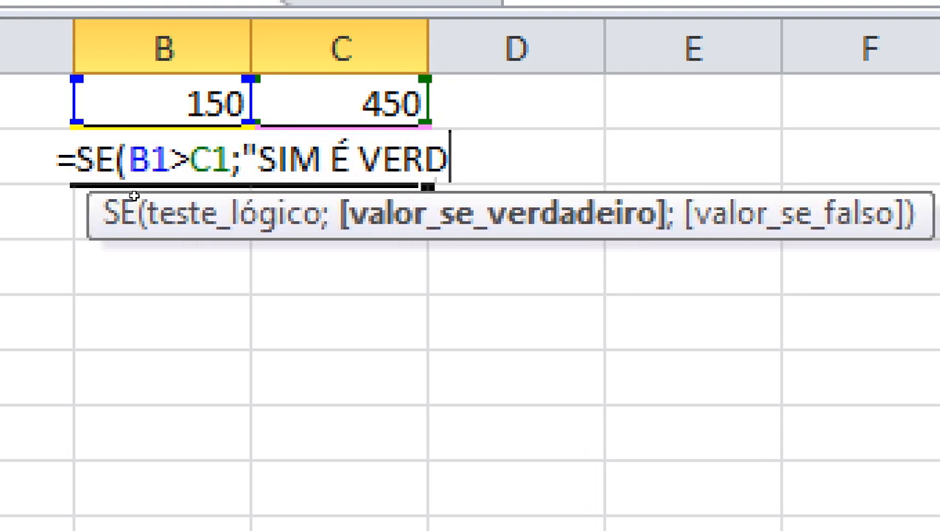
text(ADE")
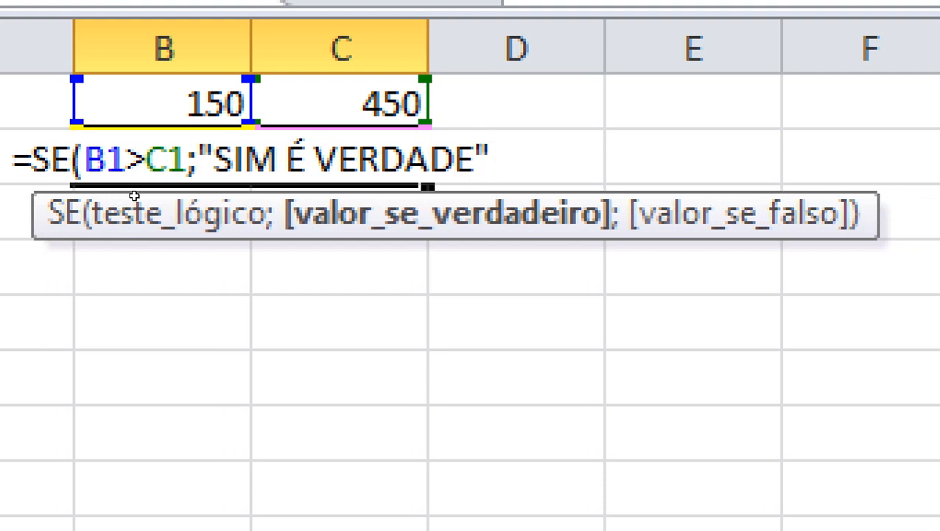
text(;)
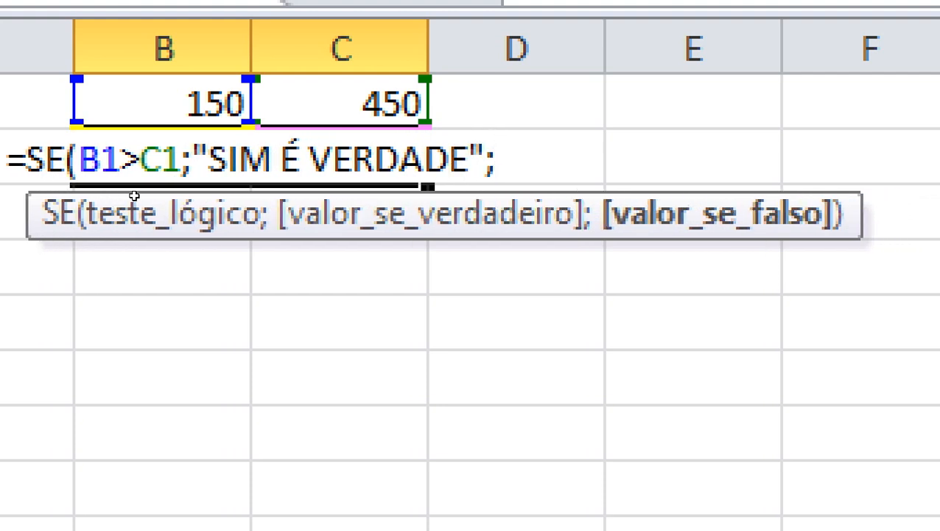
click(339, 377)
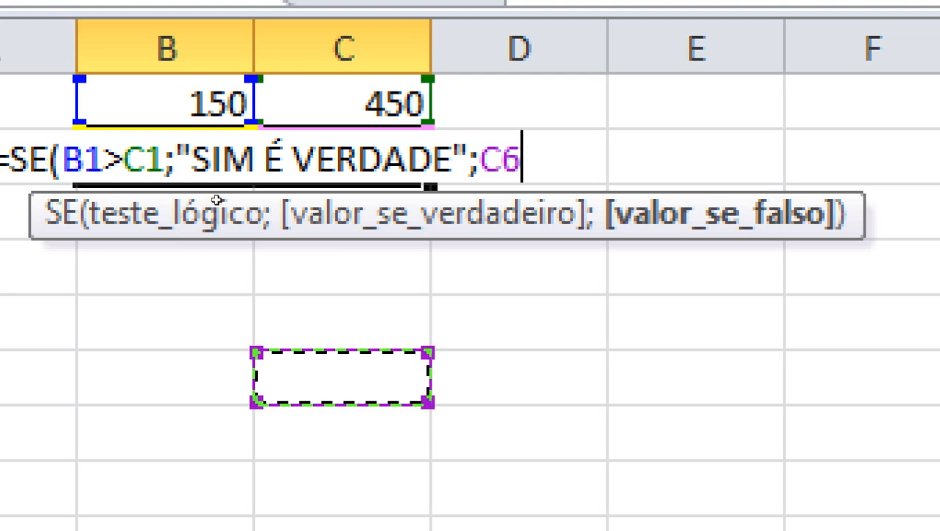
key(BackSpace)
key(BackSpace)
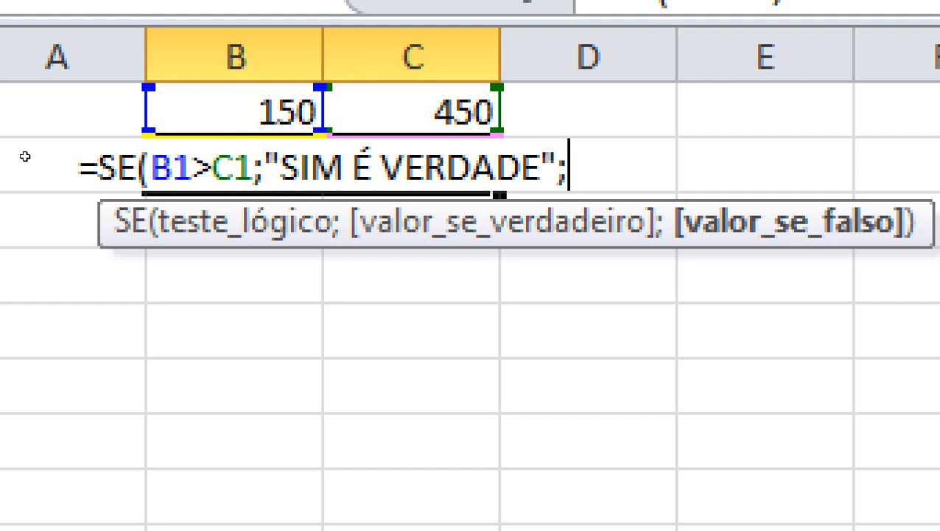
Enter "NÃO É MAIOR" as the value if false and complete the SE formula.
text(")
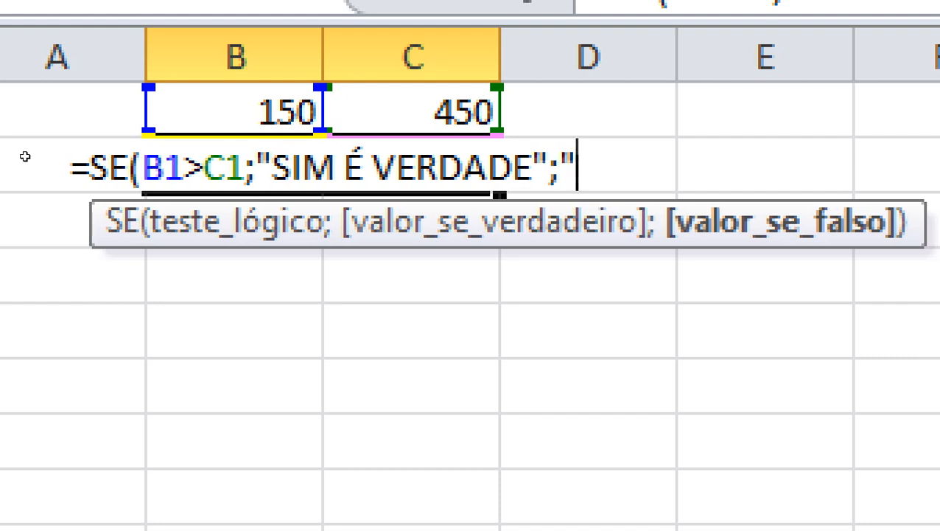
text(N)
key(BackSpace)
key(BackSpace)
key(BackSpace)
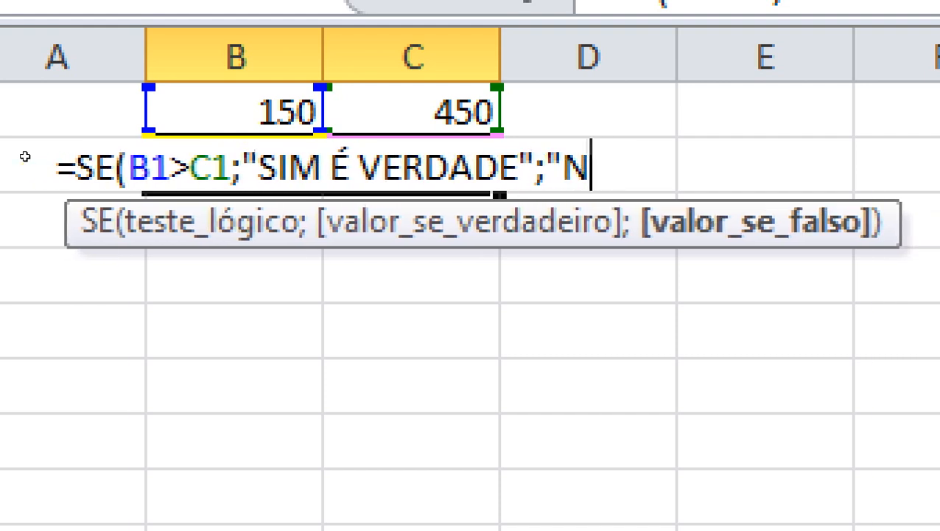
text(ÃO É)
key(BackSpace)
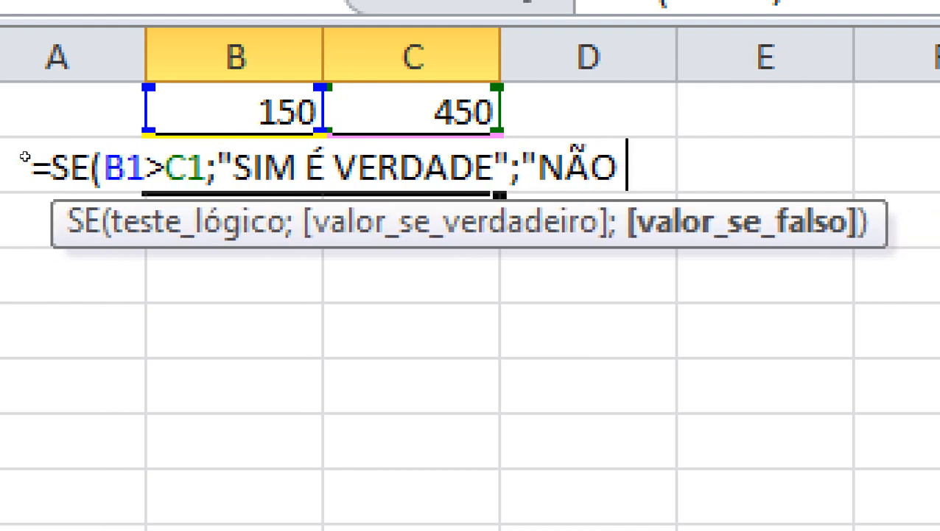
text(É )
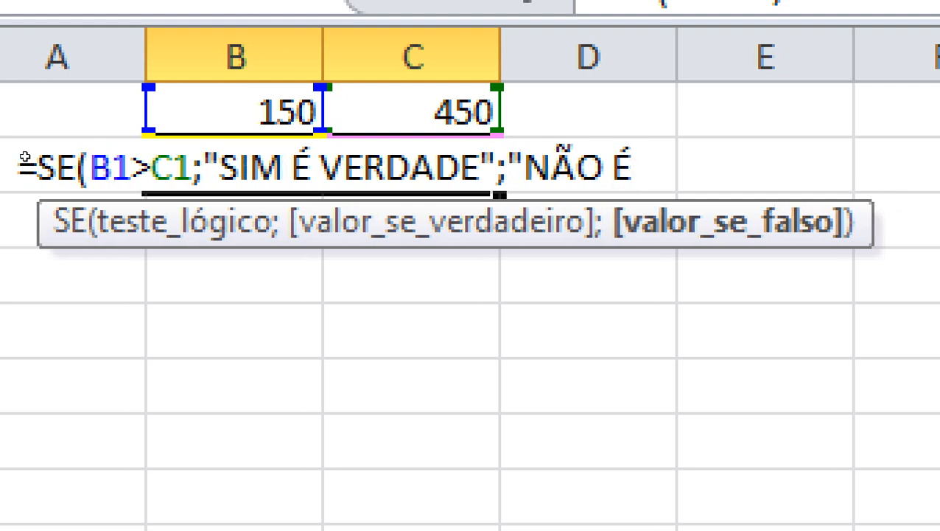
text(MAIOR")
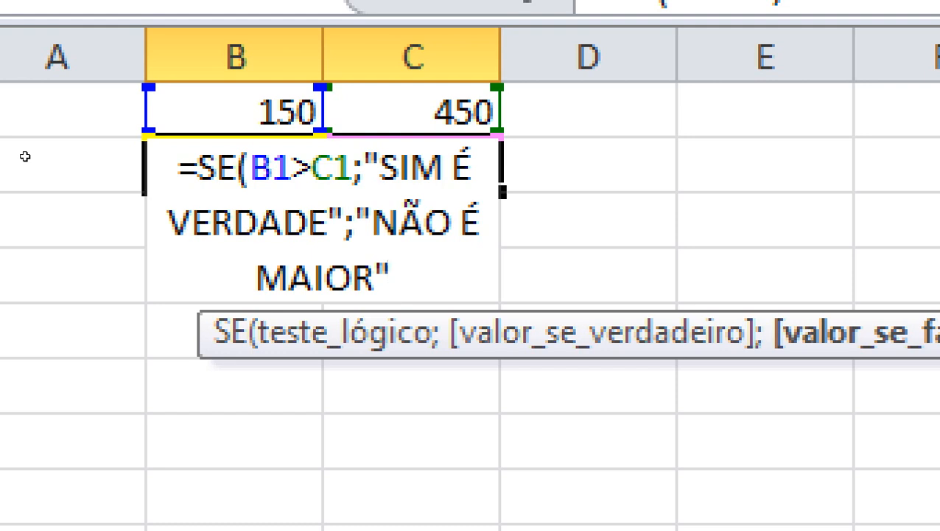
text())
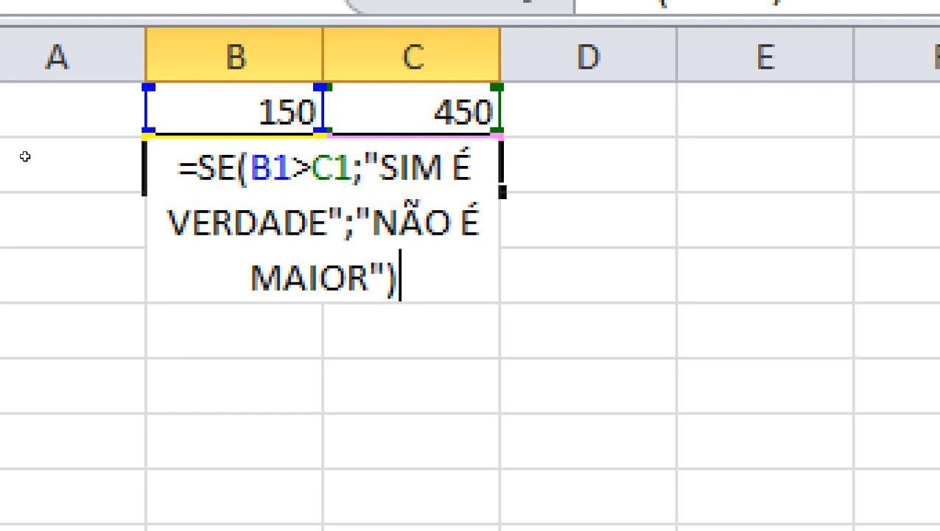
key(Return)
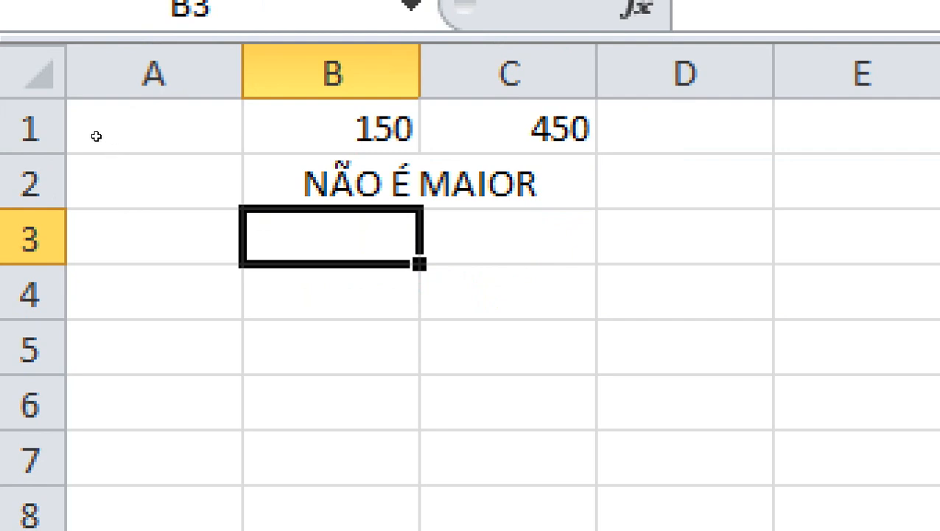
Change the number in cell B1 to 500 to test the SE formula.
key(Up)
key(Up)
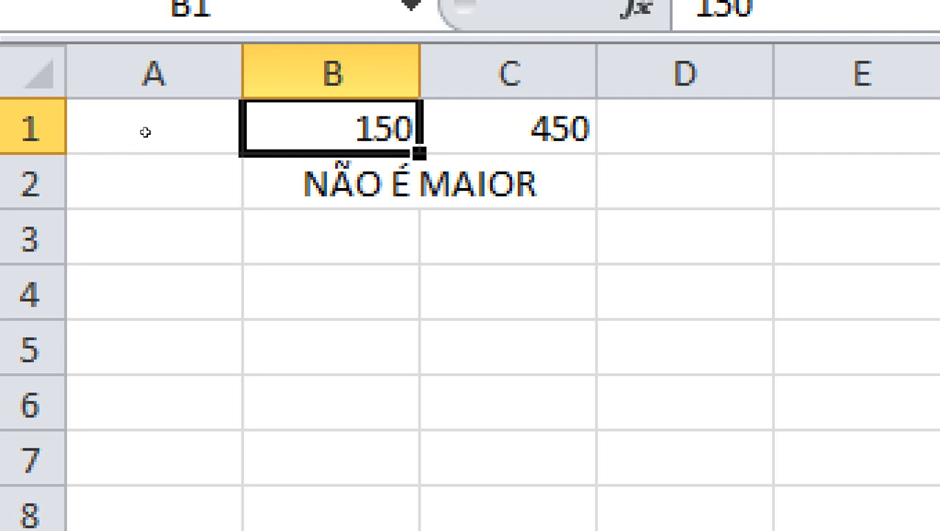
key(Right)
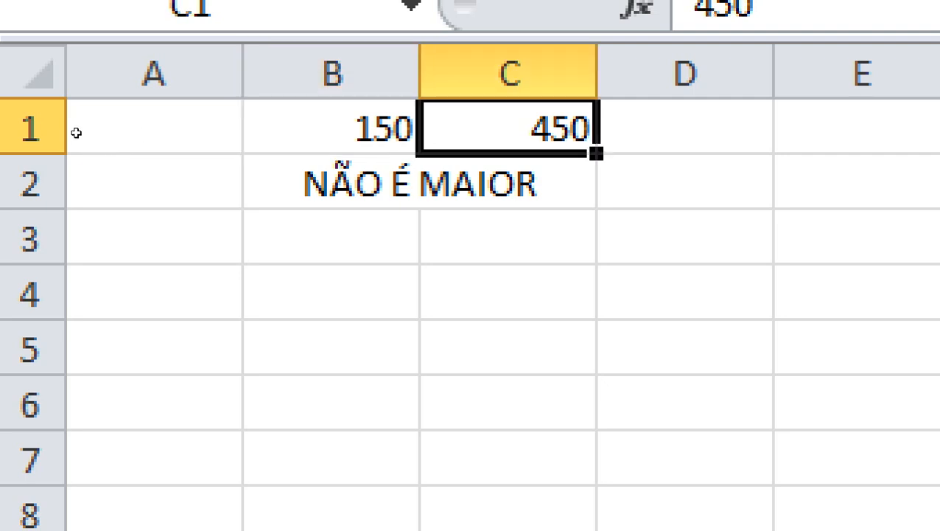
key(Left)
text(500)
key(Return)
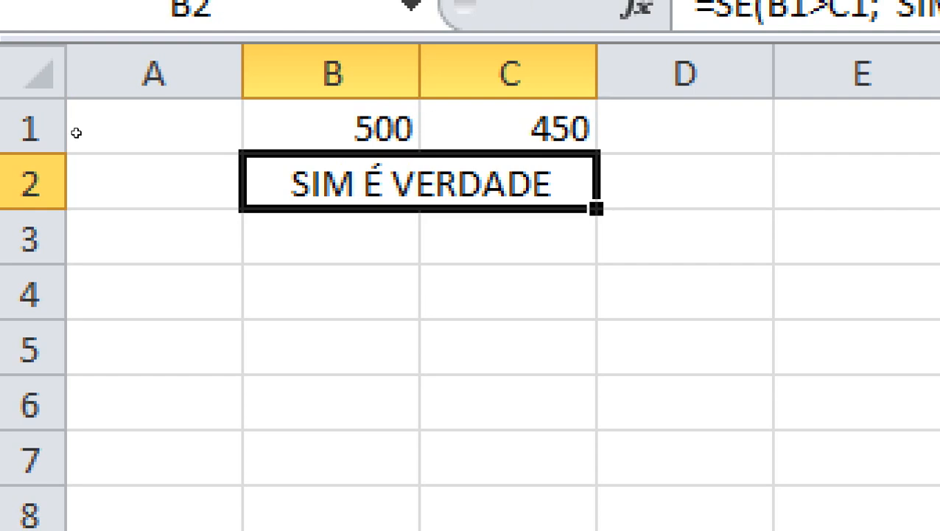
Change the number in cell C1 to 1500 to test the SE formula's false case.
key(Up)
key(Right)
key(Right)
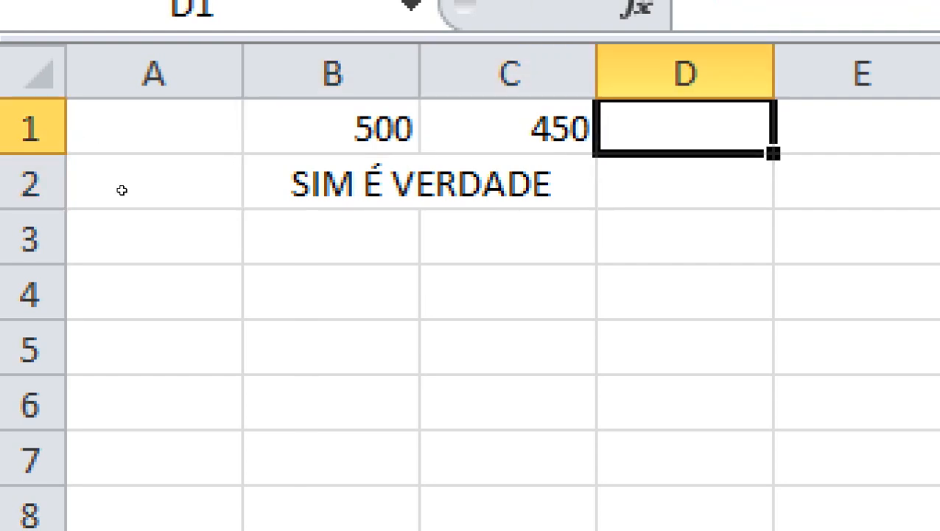
key(Left)
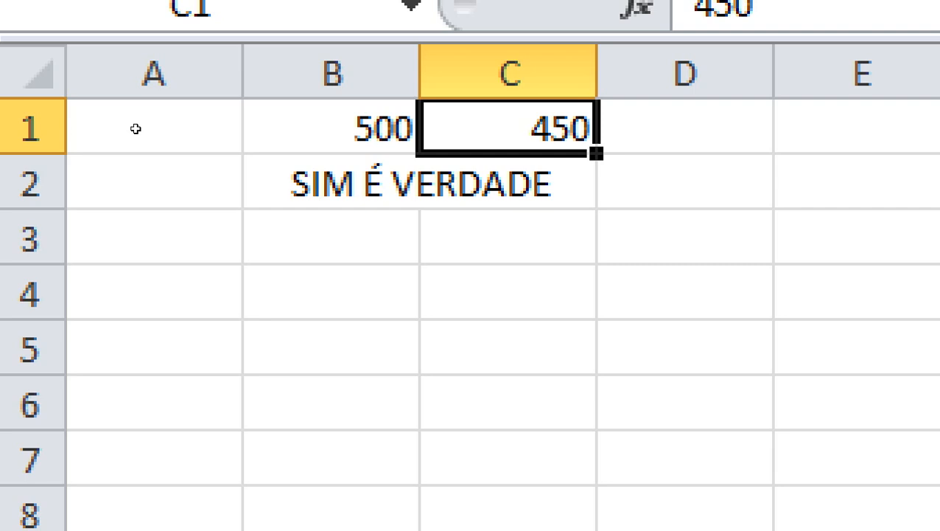
text(1500)
key(Return)
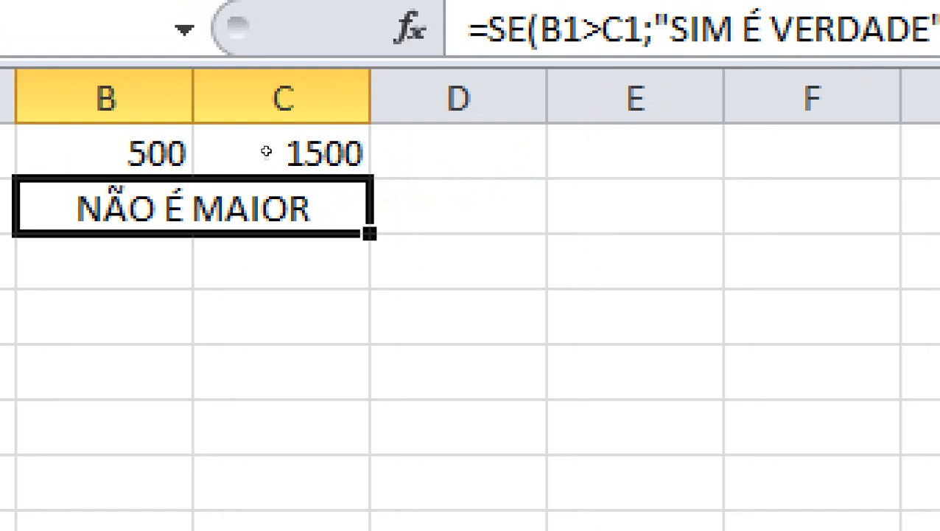
Enter 90 in cell E1 and 67 in cell F1 as a second pair of numbers to compare.
click(860, 129)
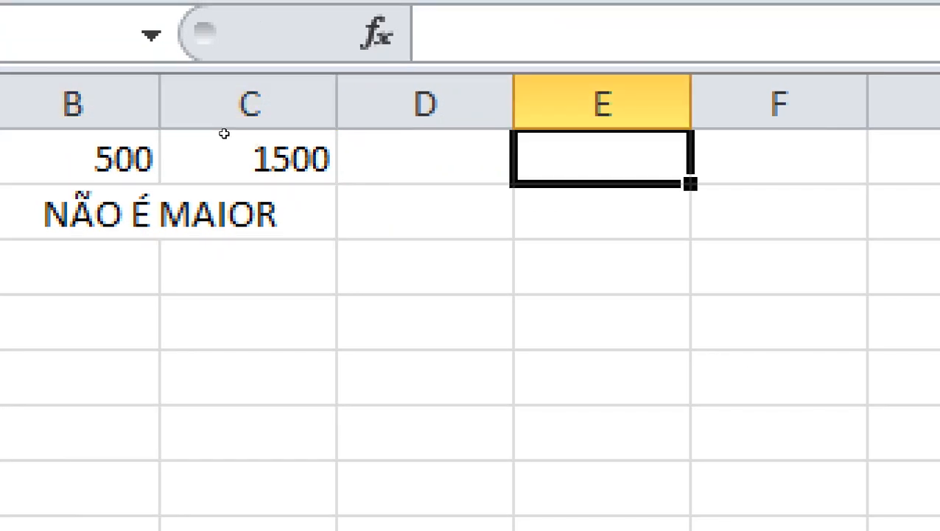
text(90)
key(Tab)
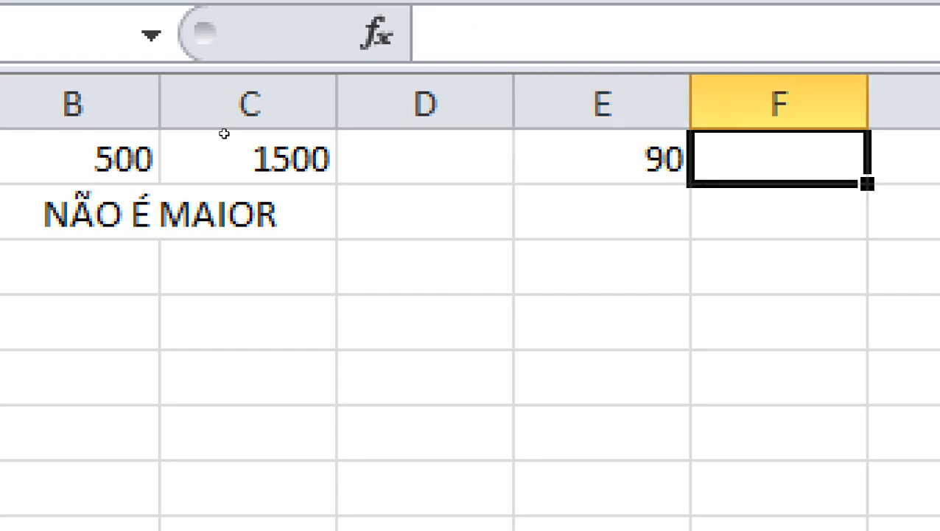
text(67)
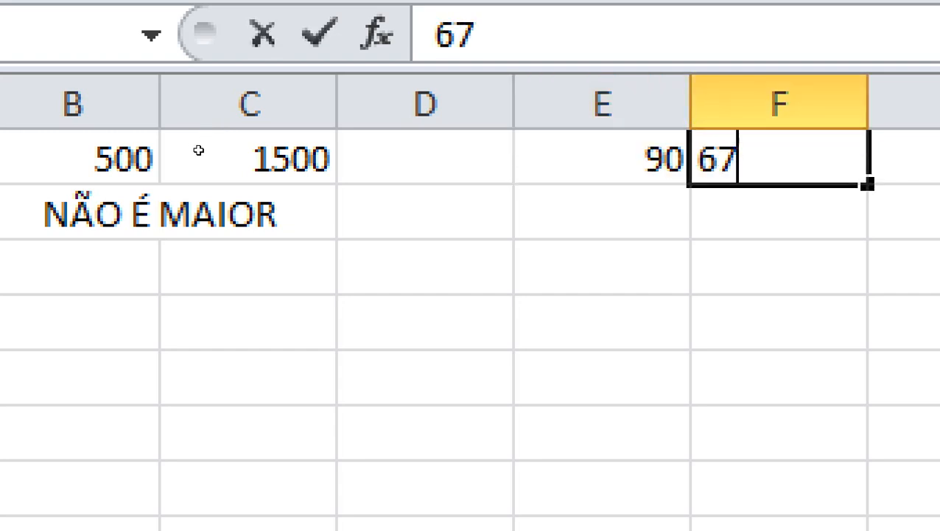
key(Return)
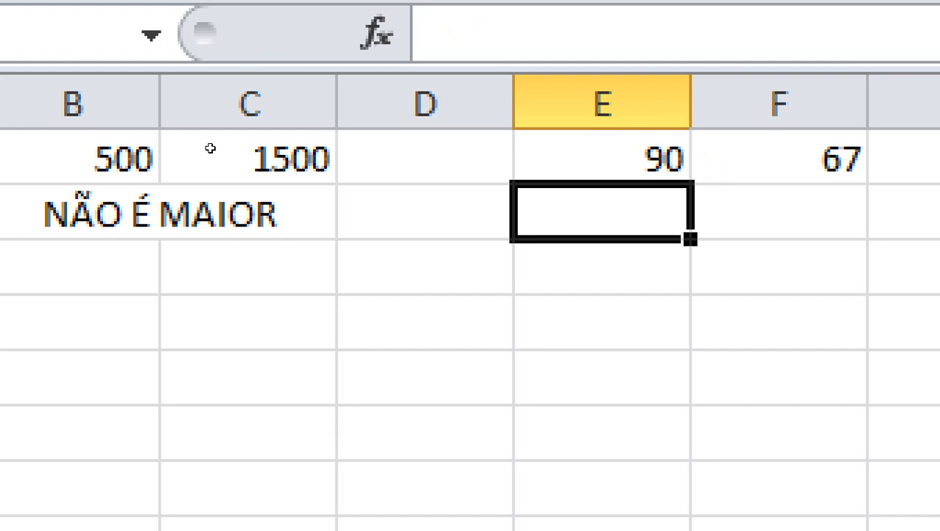
Merge and center cells E2 and F2 below the second pair of numbers.
key(shift+Right)
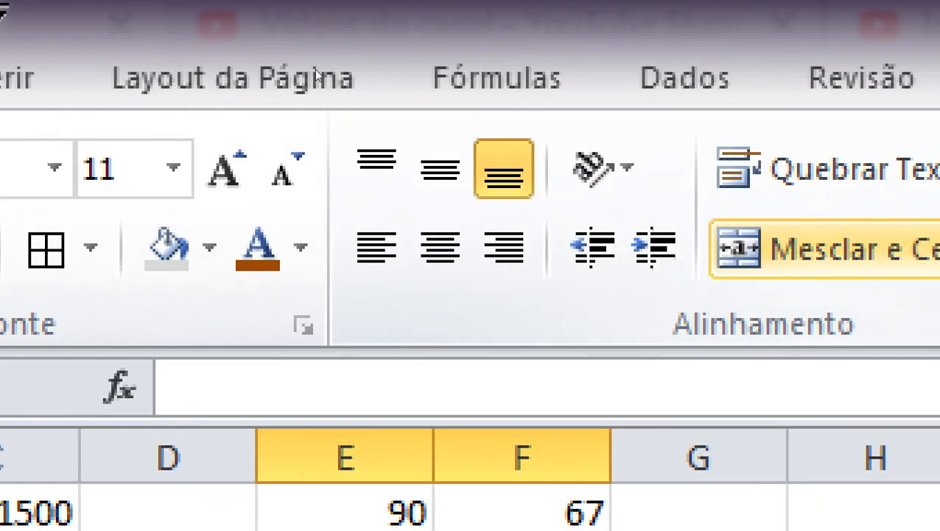
click(755, 251)
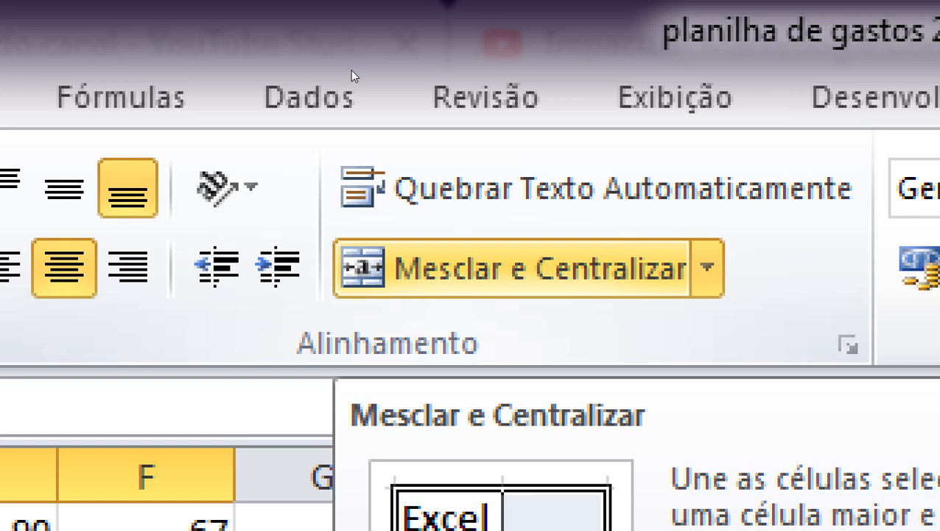
click(707, 268)
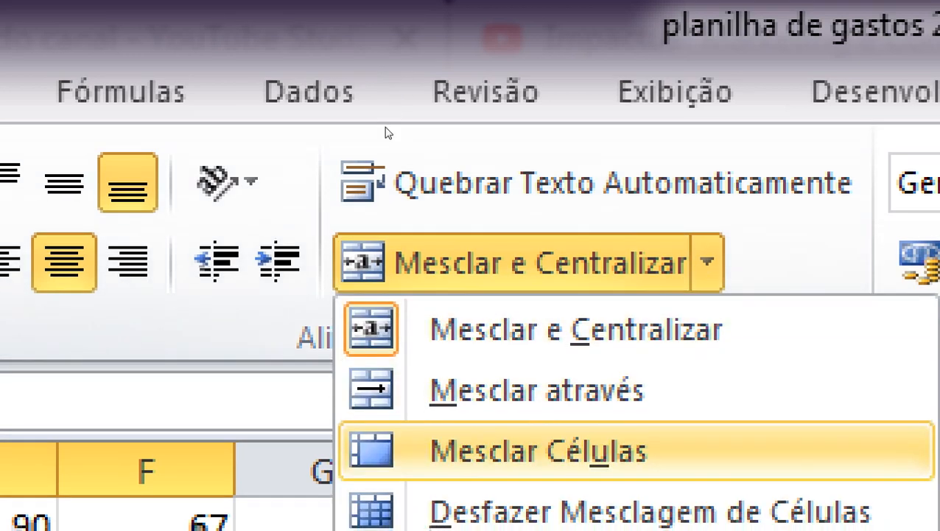
click(416, 69)
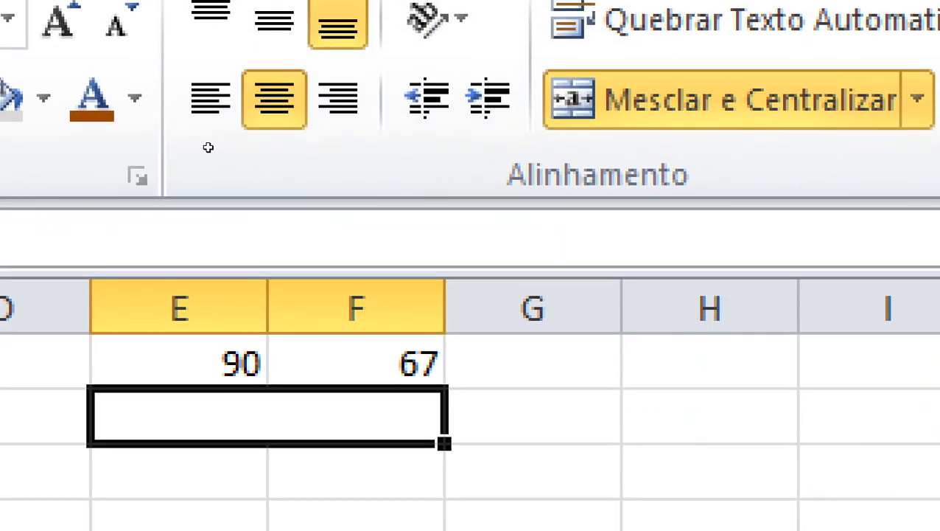
key(ctrl+z)
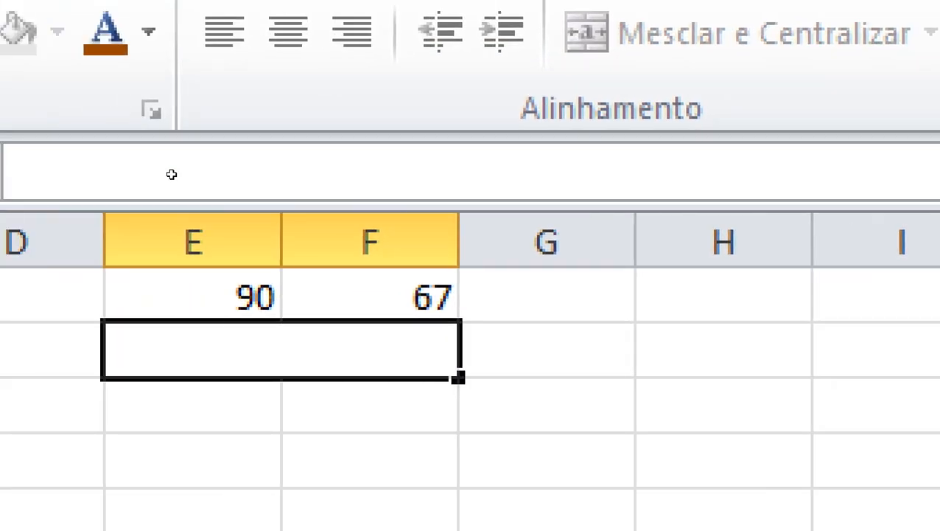
Start a SE formula in the merged cell E2 with the logical test E1<F1.
text(=)
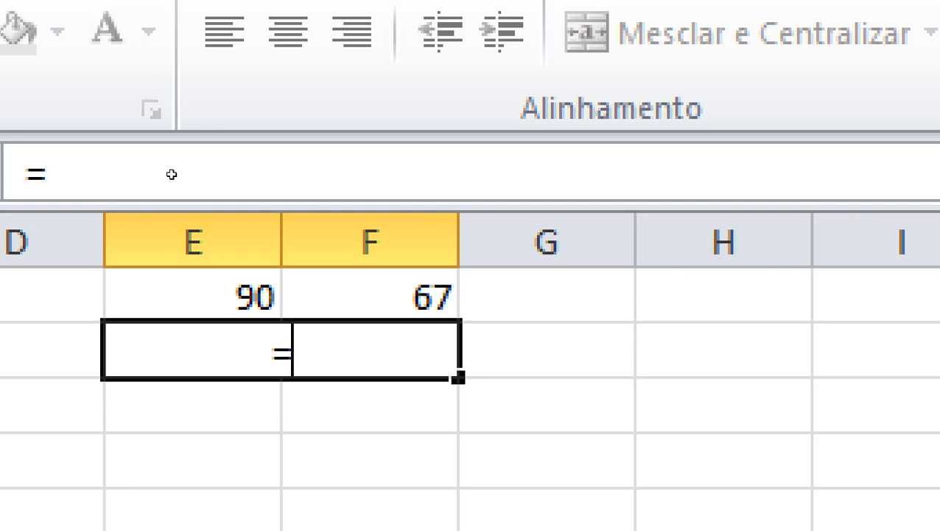
text(SE)
key(BackSpace)
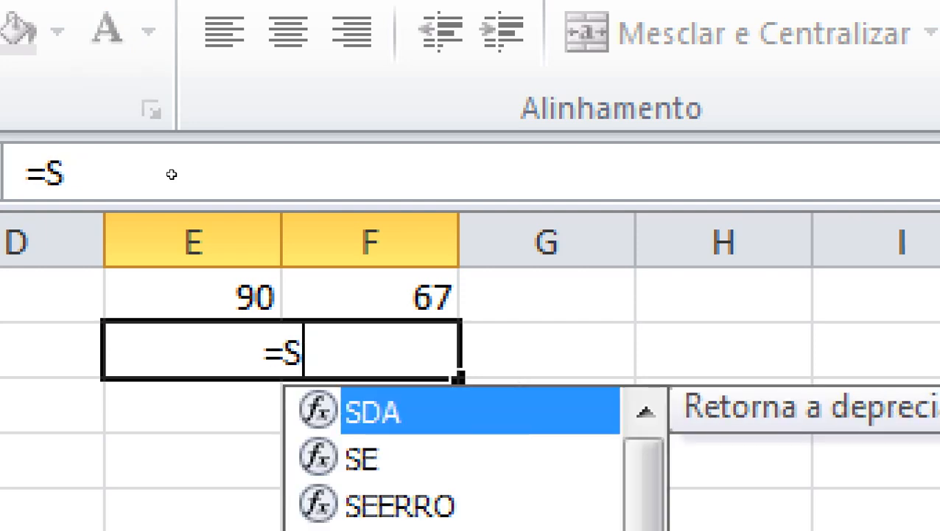
key(BackSpace)
key(BackSpace)
text(=SE)
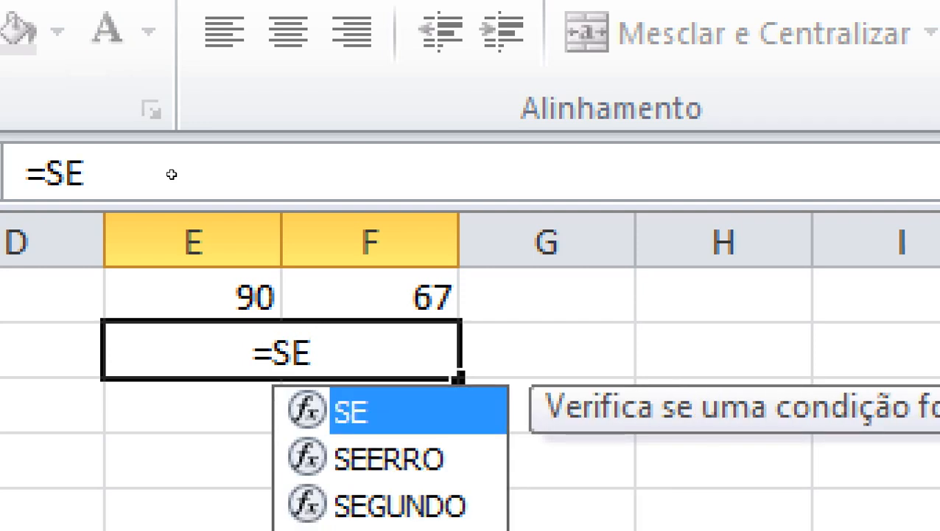
text(()
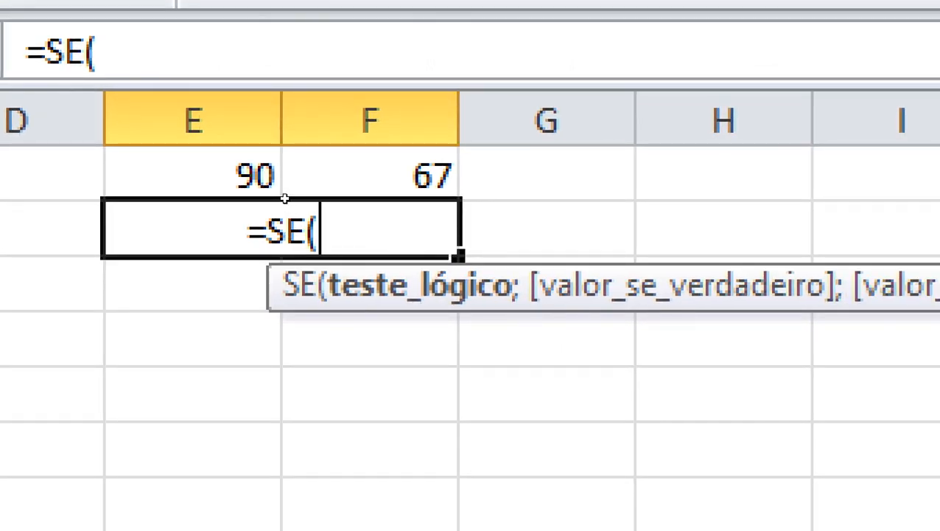
click(223, 148)
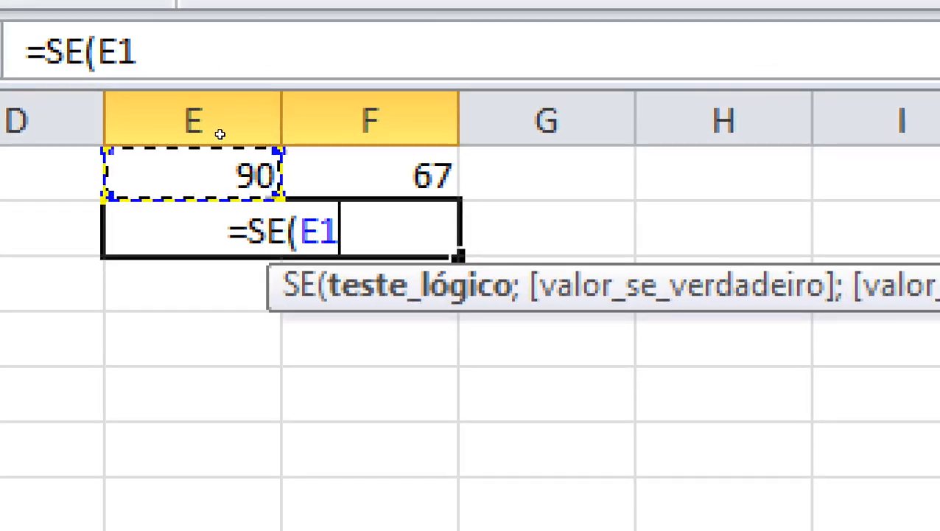
text(<)
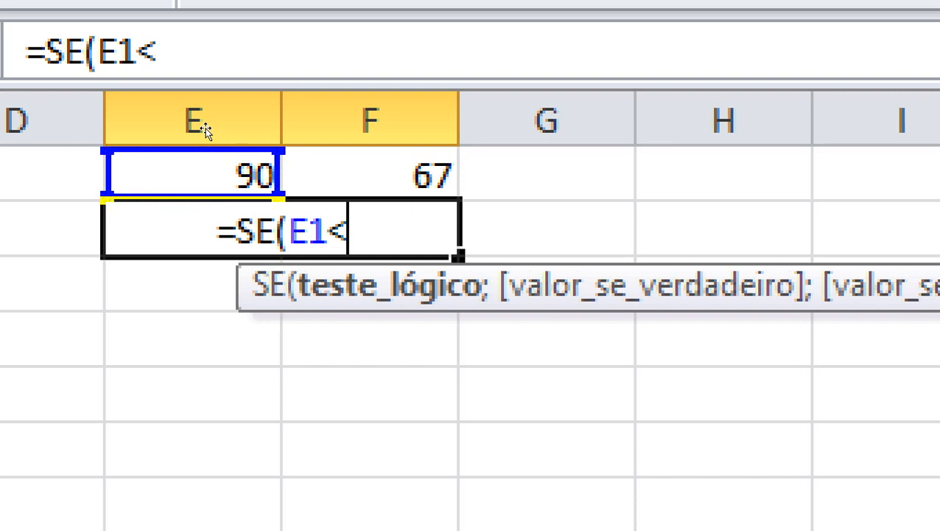
click(286, 159)
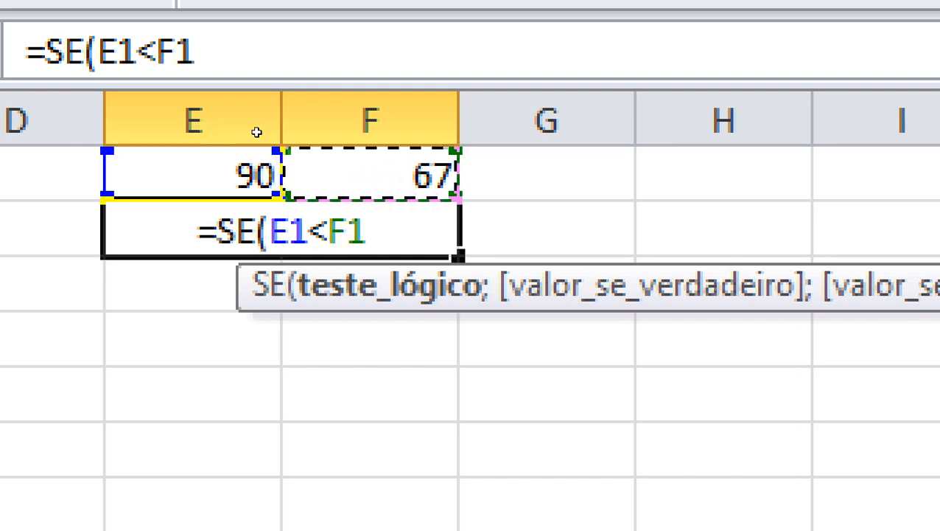
text(;)
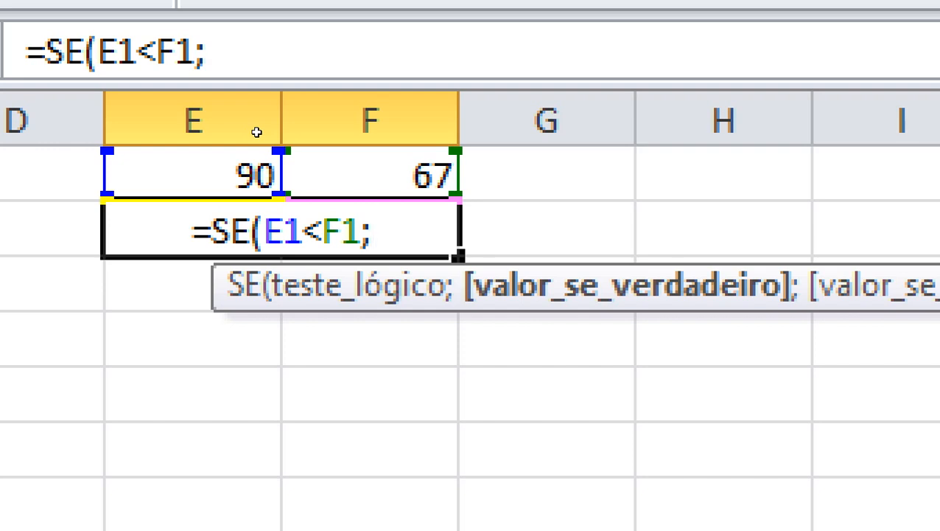
Enter "SIM, É MENOR" as the value if true in the E2 formula.
text(")
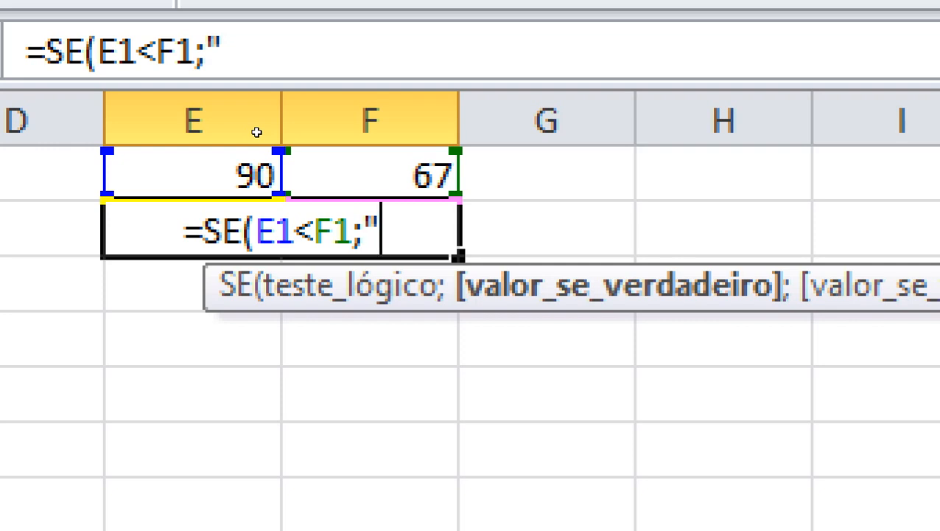
text(SIM, É MENOR")
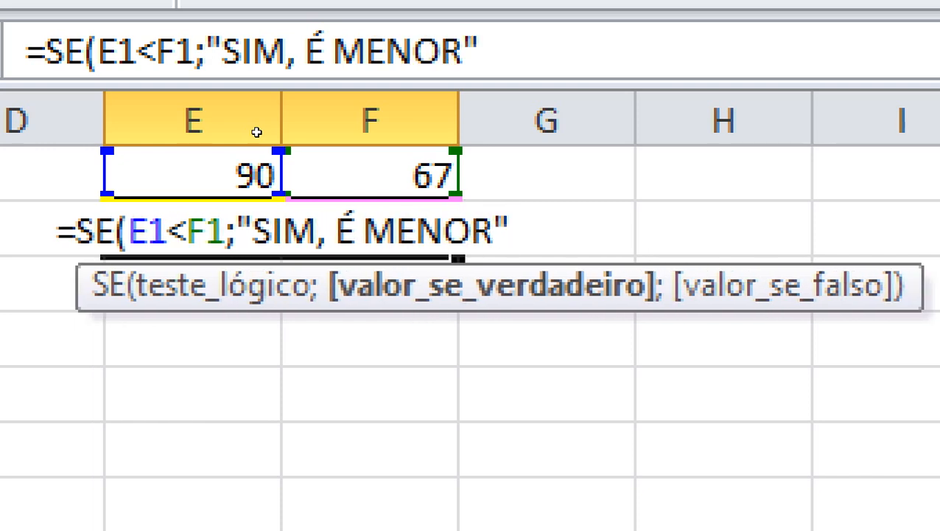
text(;)
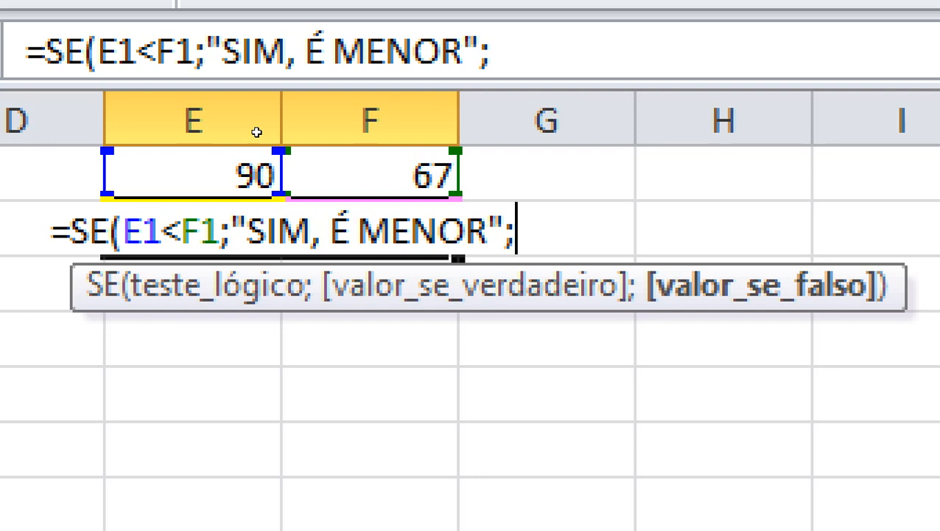
Add NÃO, ELE É MAIOR" without an opening quotation mark as the value if false, close the parenthesis and try to confirm the formula.
text(NÃO)
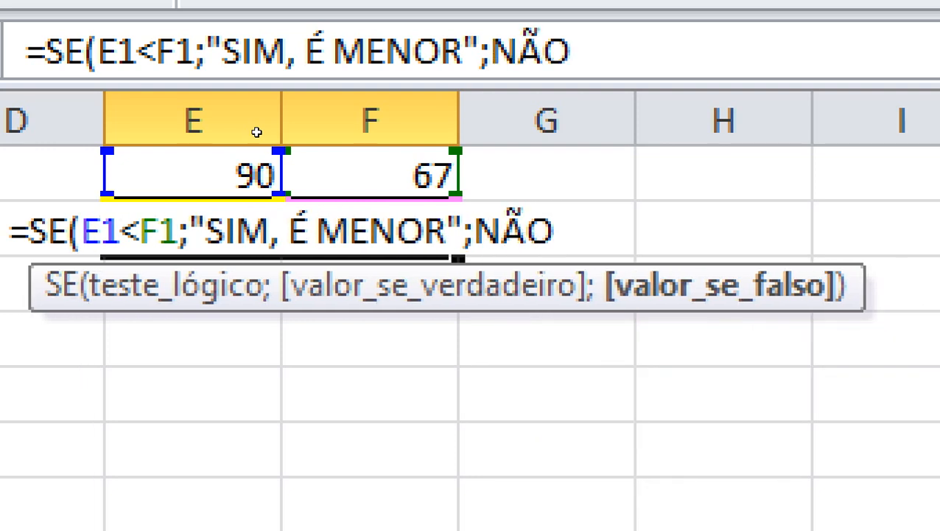
key(BackSpace)
text(, ELE É MAIOR)
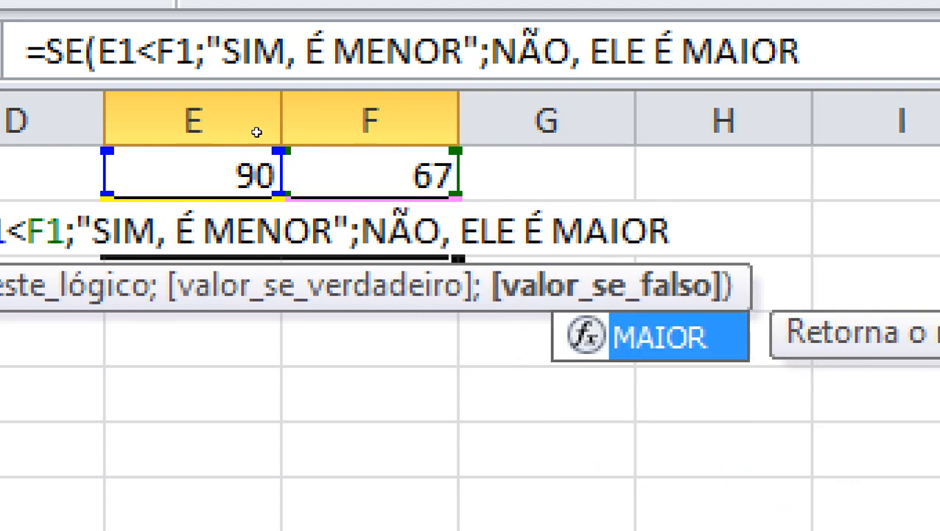
text("))
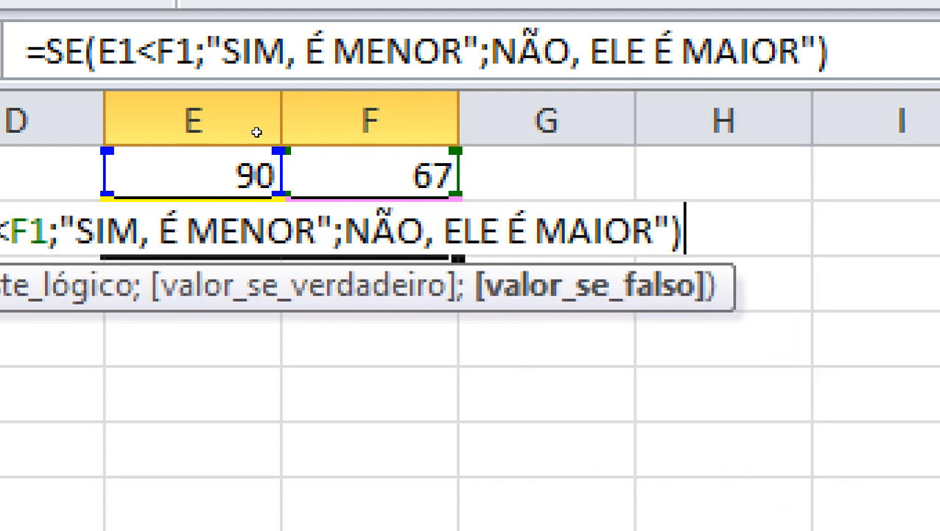
key(Return)
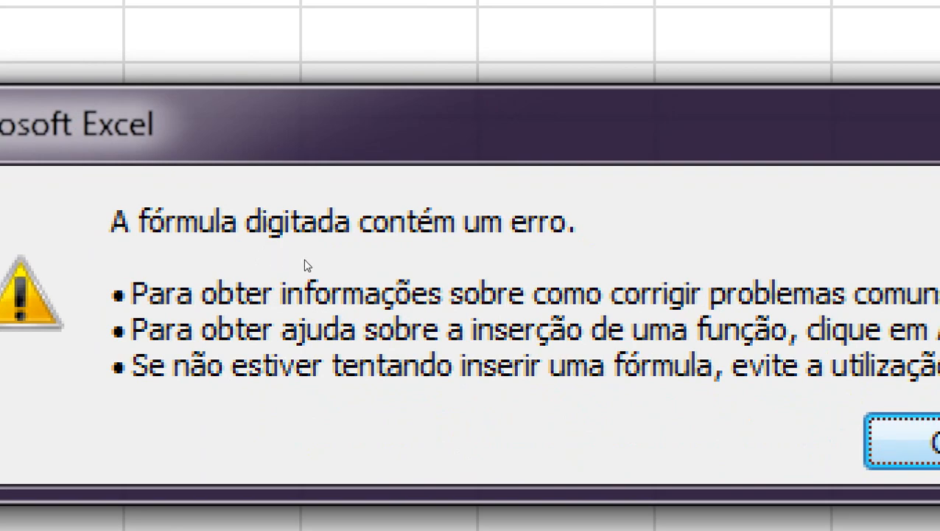
key(Return)
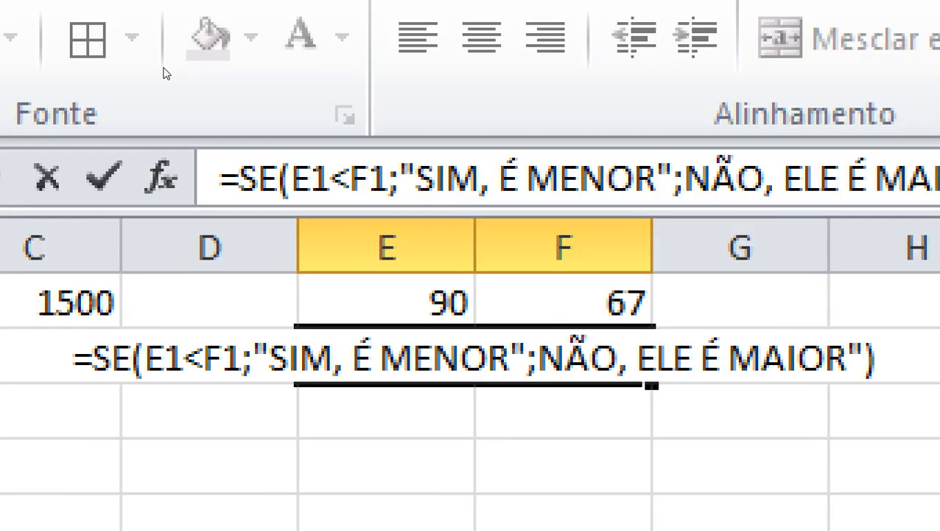
key(Return)
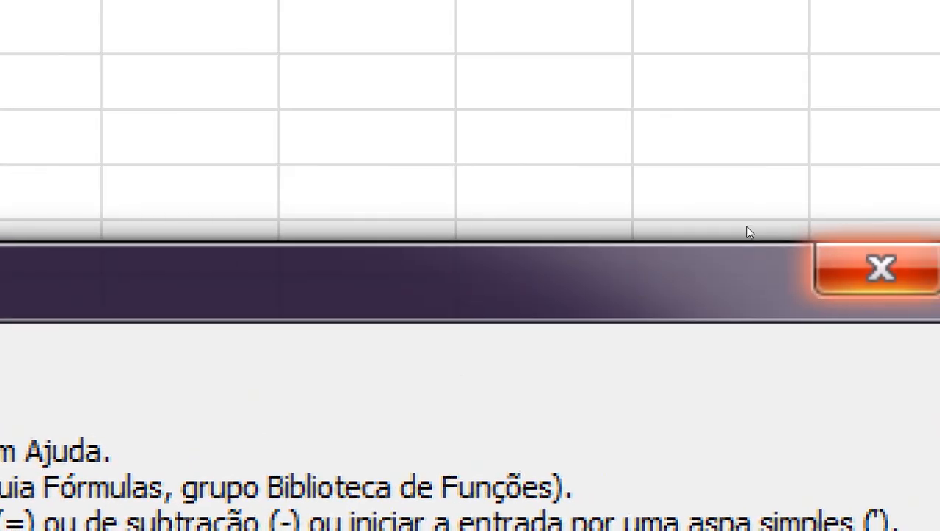
key(Return)
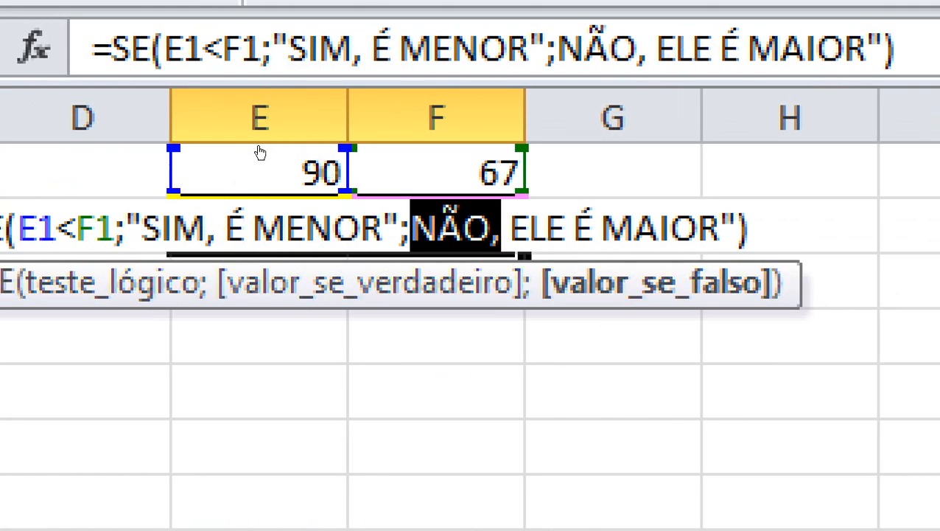
Insert the missing opening quotation mark before NÃO in the value if false and complete the SE formula.
key(Left)
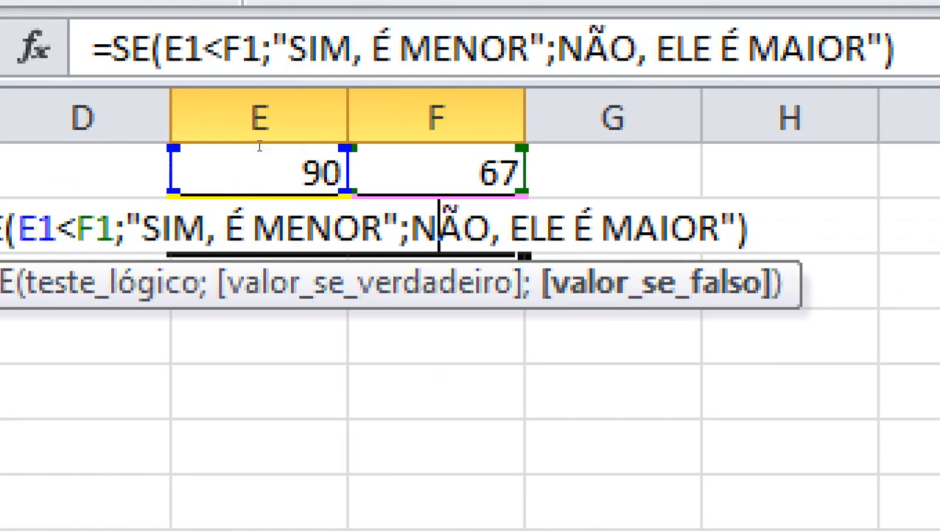
text(")
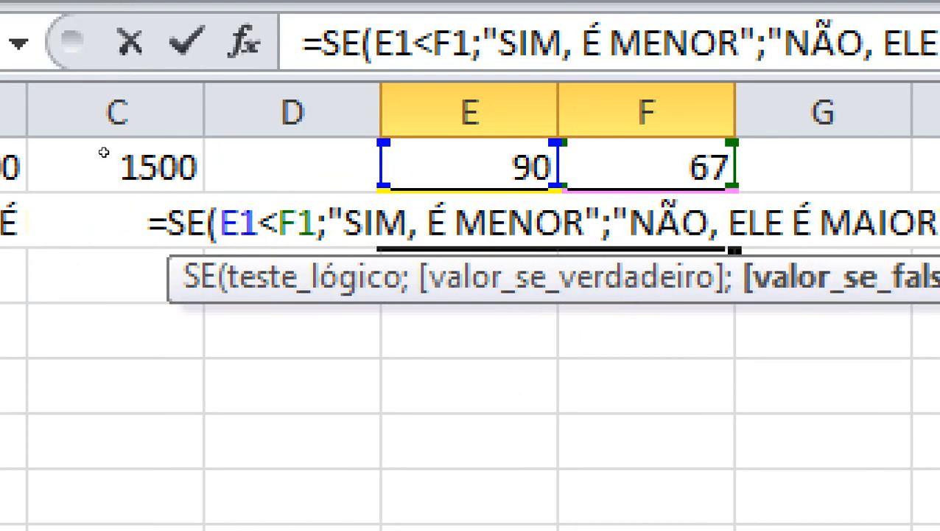
key(Return)
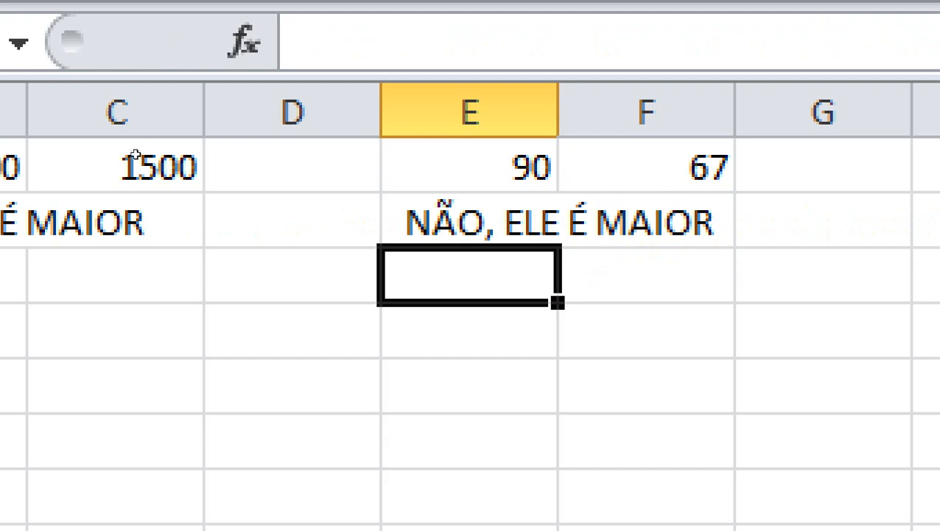
Review the SE formula in E2 and compare the two numbers it tests in E1 and F1.
key(Up)
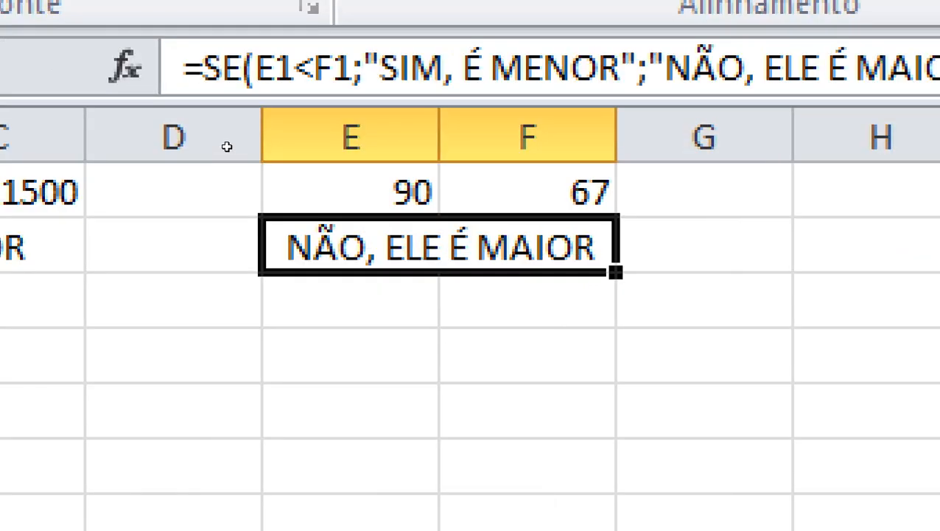
key(Up)
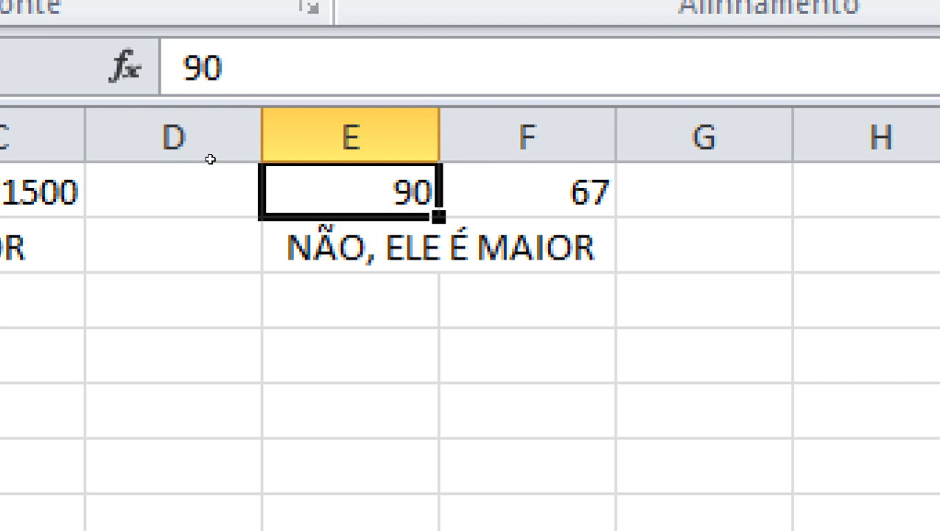
key(Right)
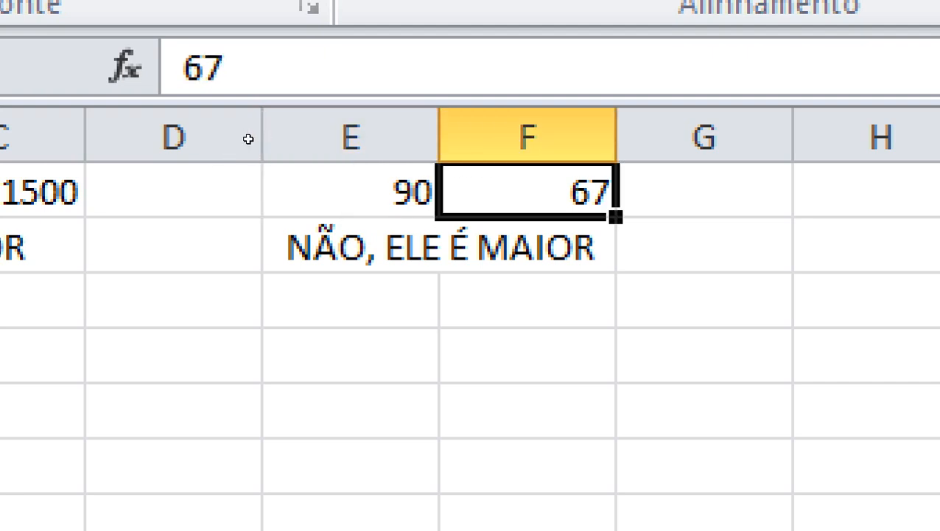
key(Left)
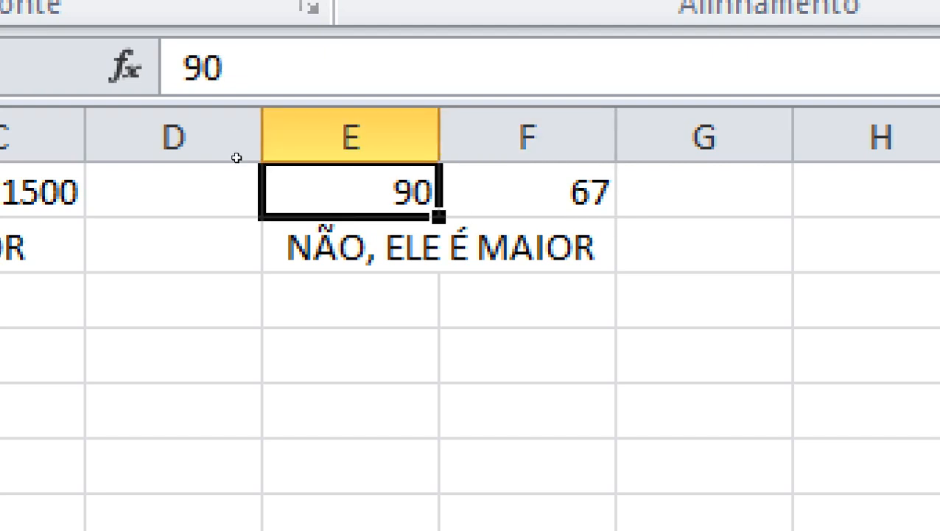
key(Right)
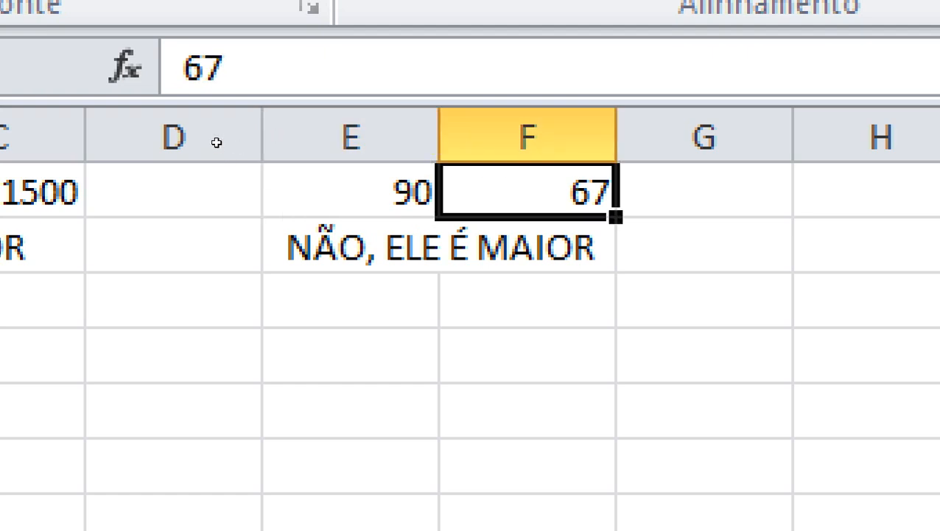
key(Left)
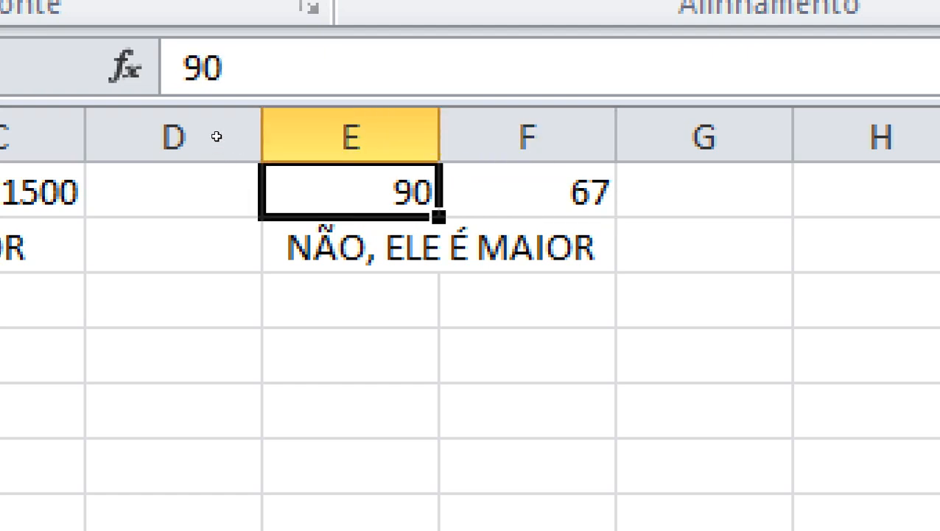
key(Down)
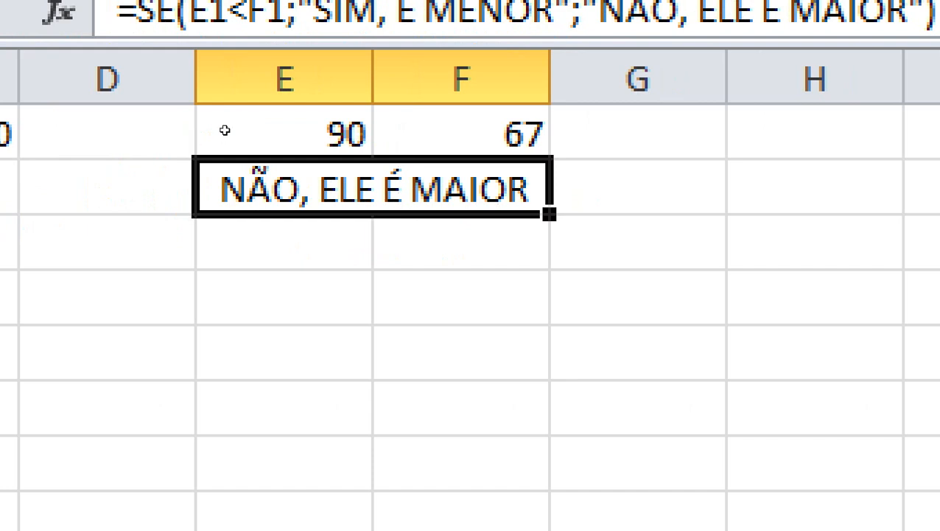
Replace the number in F1 with 78 to test the E2 formula.
click(236, 129)
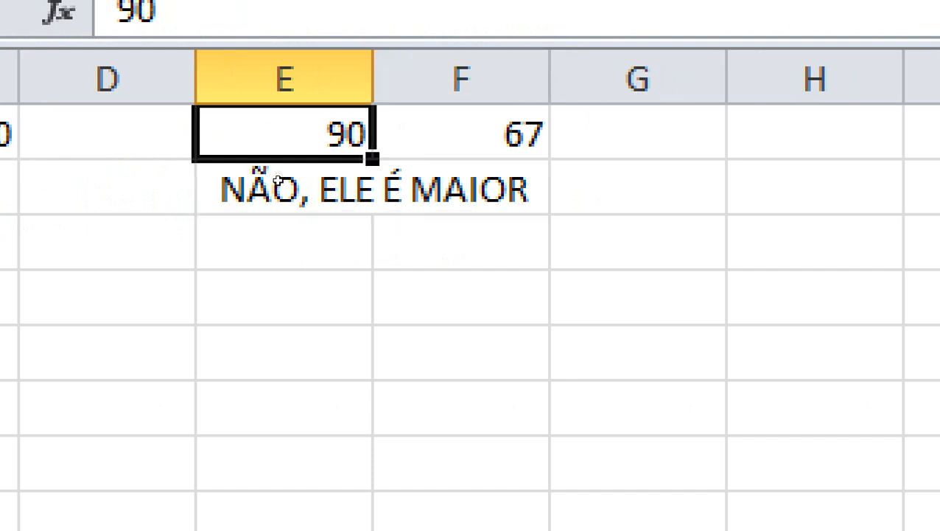
key(Right)
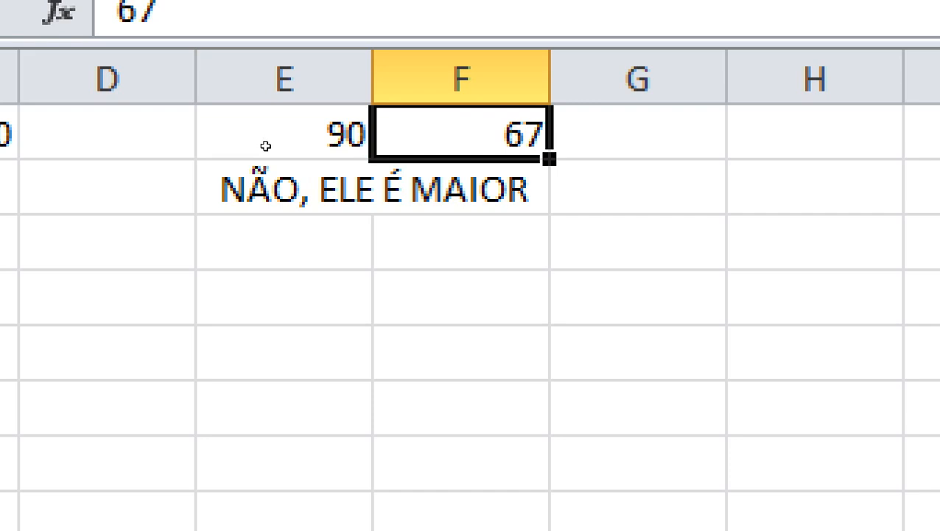
text(9)
key(BackSpace)
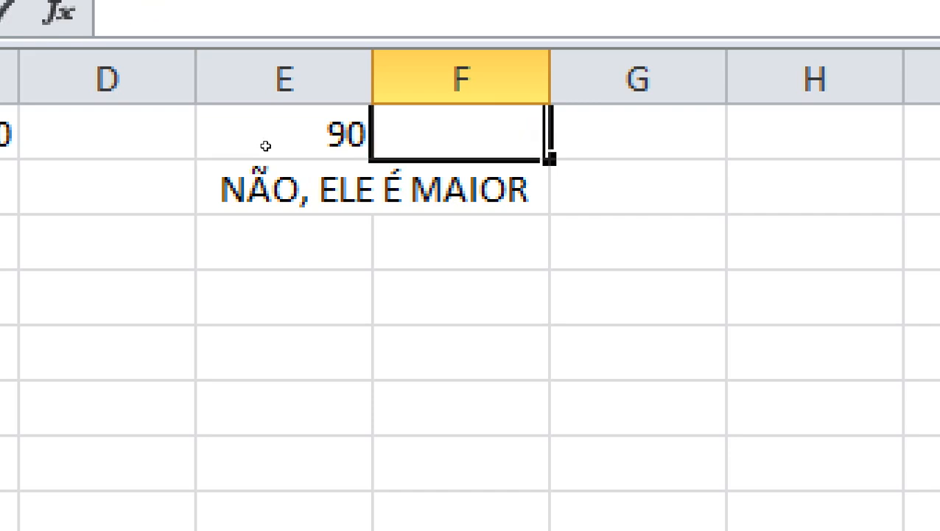
text(78)
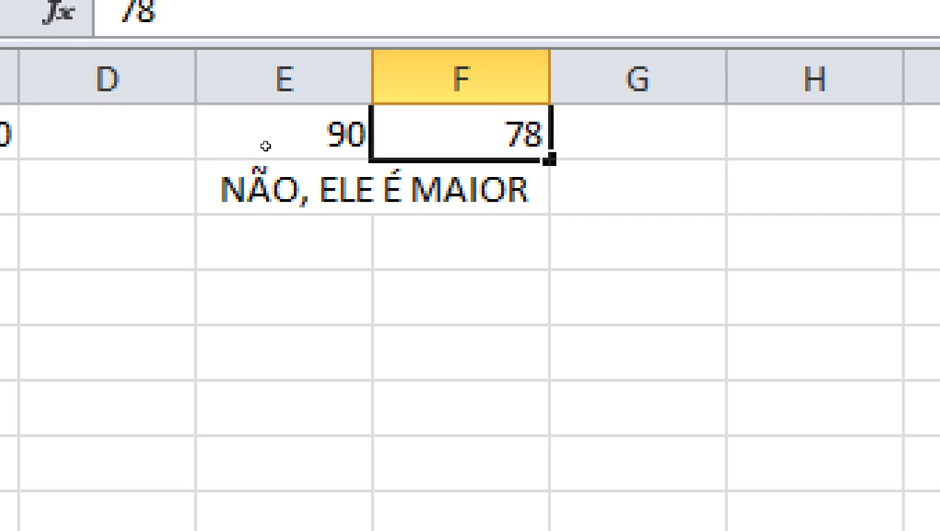
key(Return)
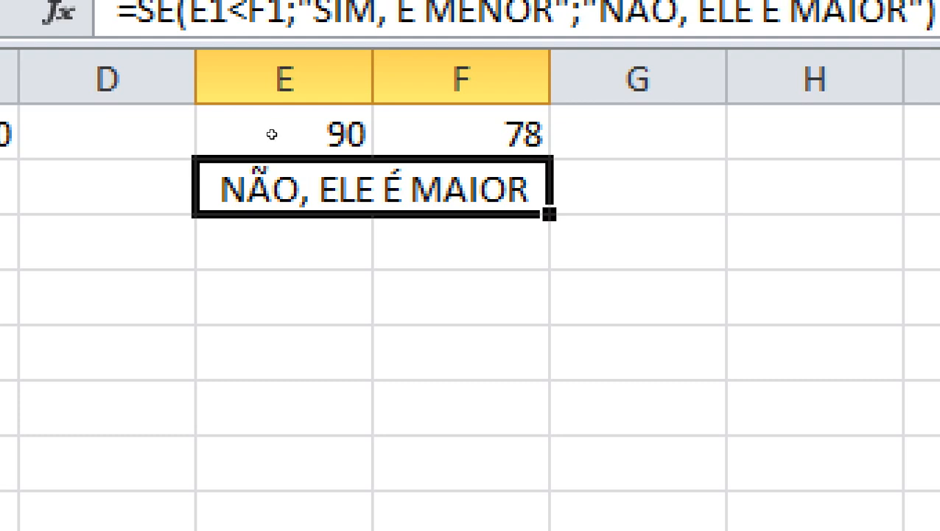
Set F1 to 96 so that the E2 formula compares E1 with a larger number.
key(Up)
text(90)
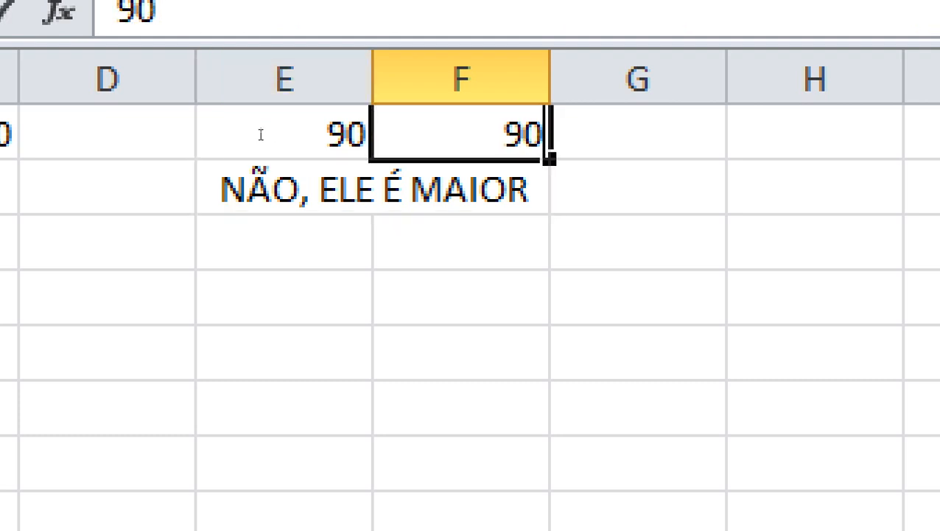
key(BackSpace)
text(6)
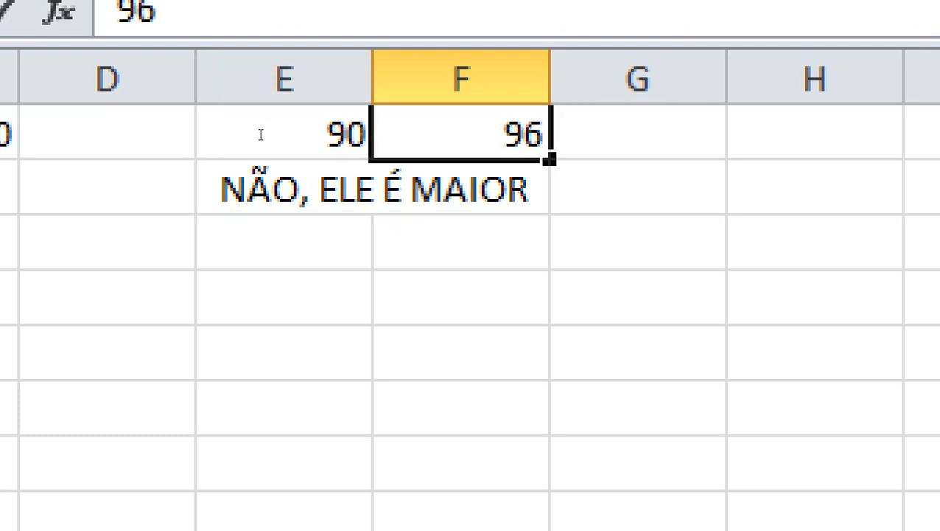
key(Return)
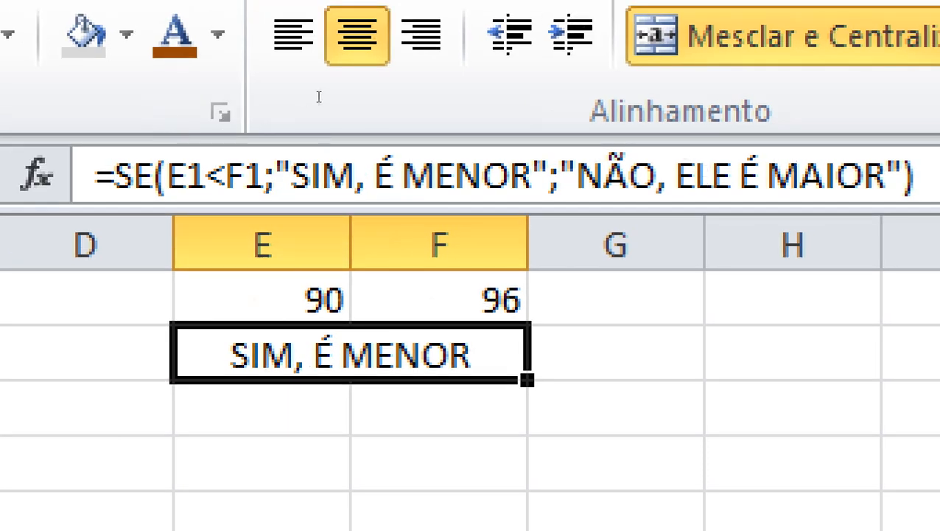
Examine the true and false texts in the E2 formula, highlighting each one, and leave editing without changes.
key(F2)
drag(509, 174, 315, 174)
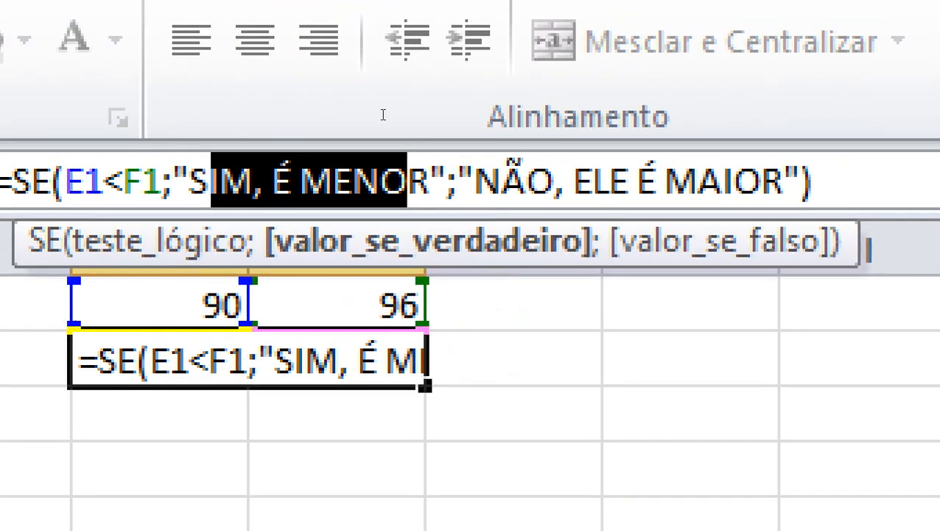
drag(863, 175, 604, 175)
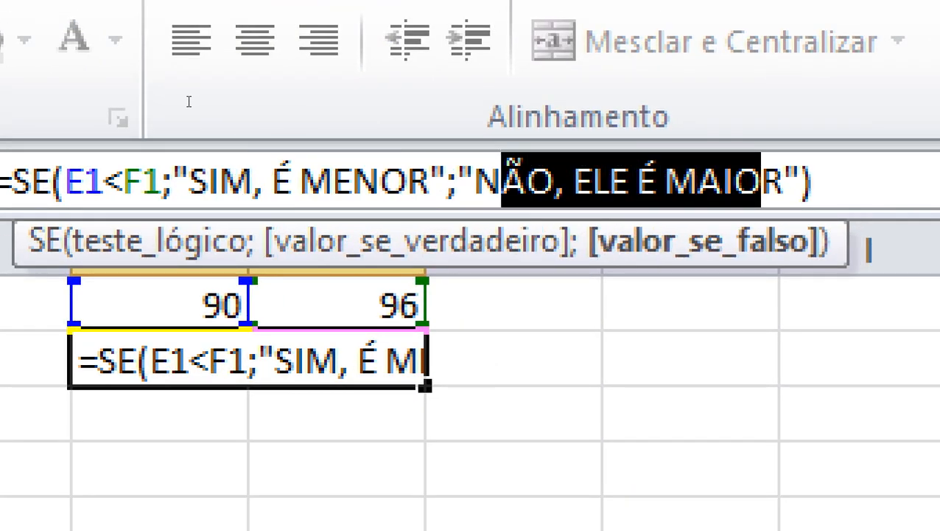
key(Escape)
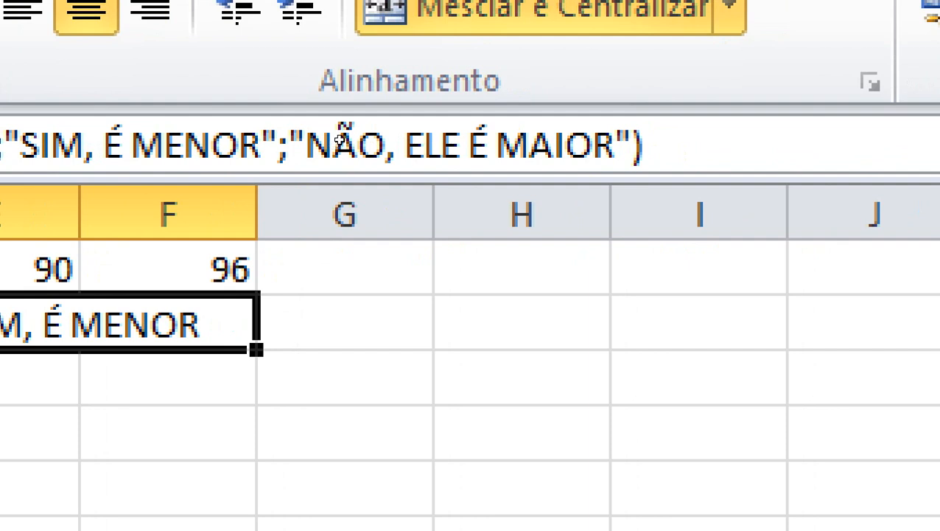
Enter 90 in both H1 and I1, and merge and center cells H2:I2 below them.
click(521, 268)
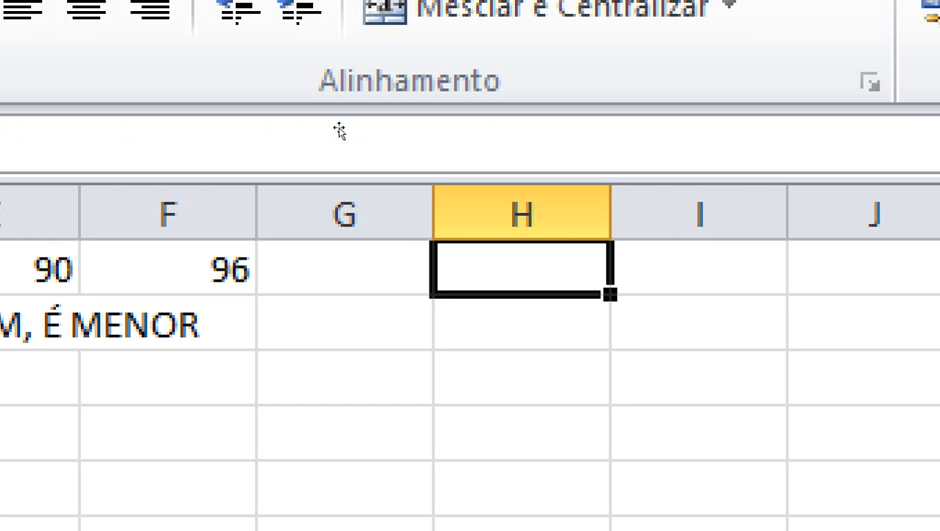
text(90)
key(Tab)
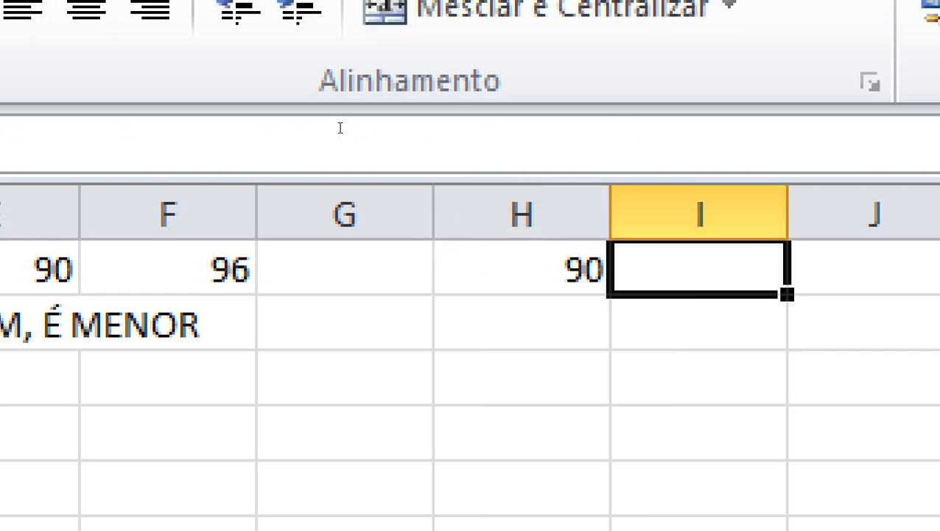
text(90)
drag(491, 322, 627, 322)
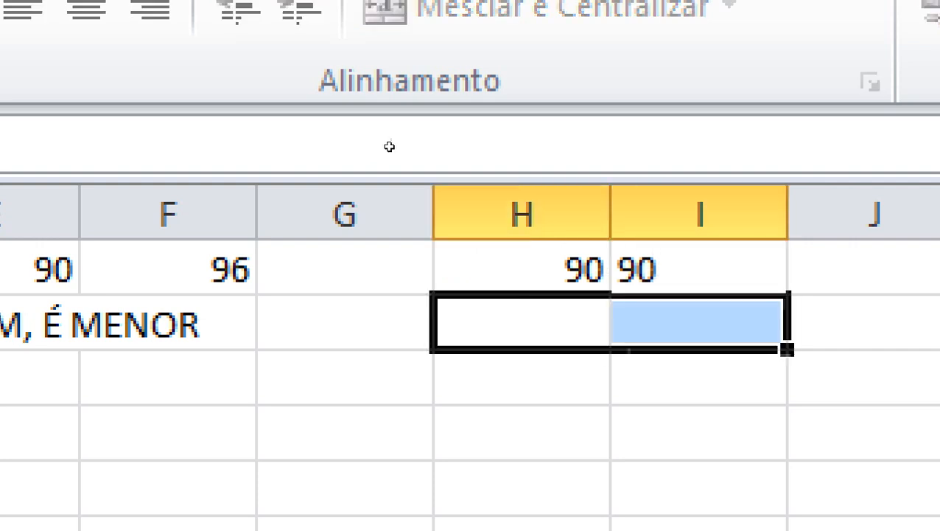
click(432, 7)
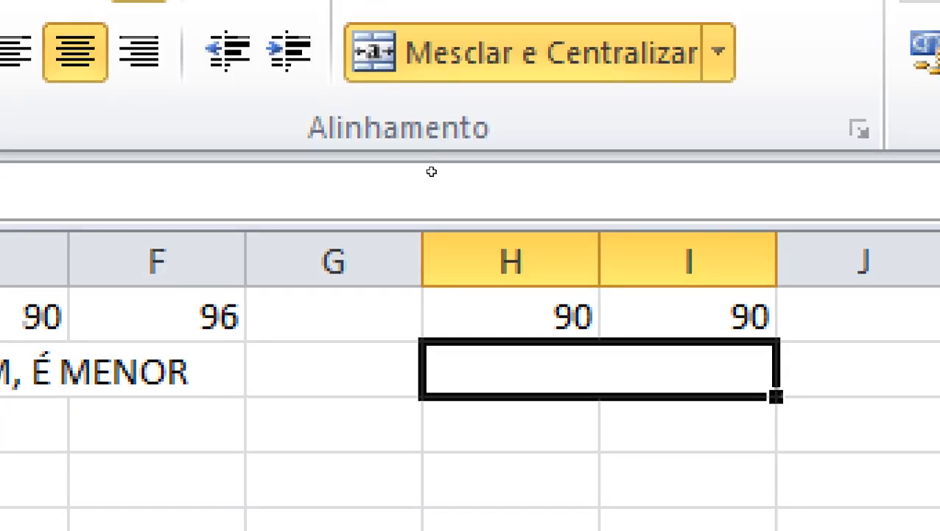
Start a SE formula in the merged cell H2 up to its opening parenthesis.
text(=SE)
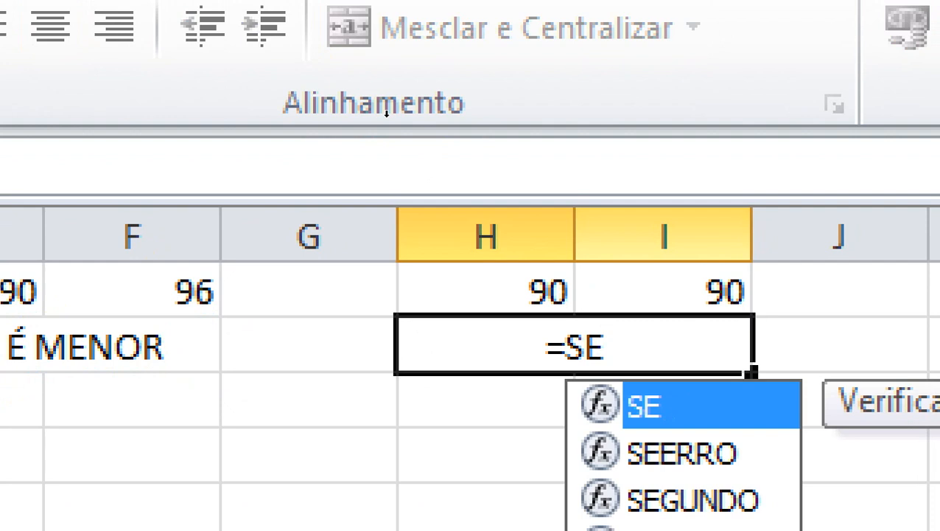
text(()
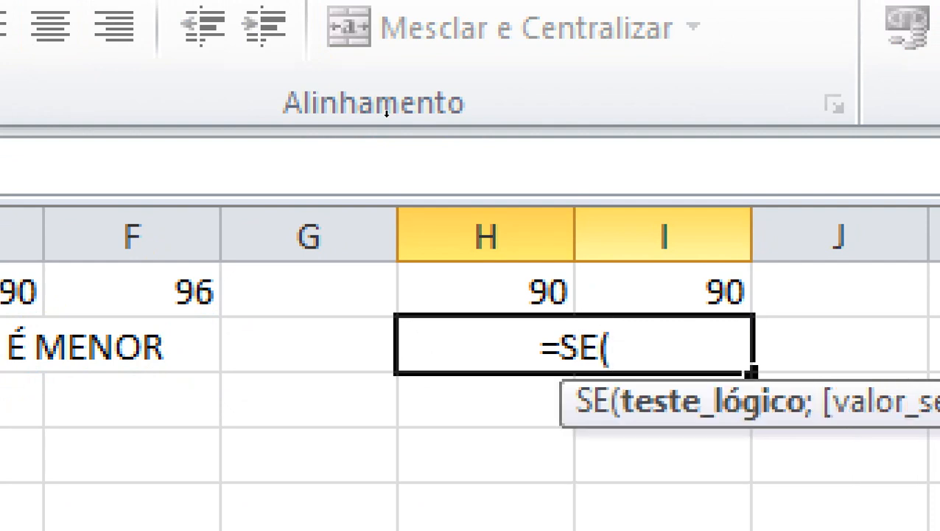
key(Up)
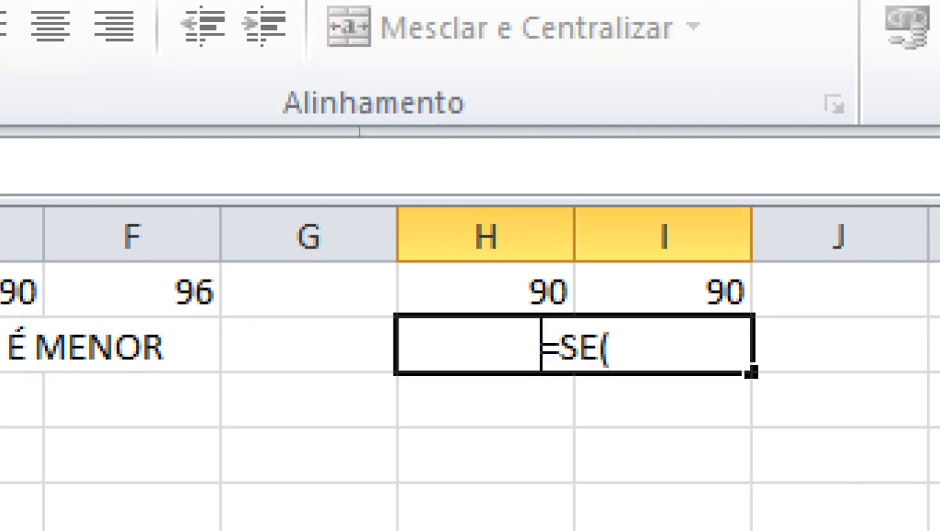
key(Up)
key(BackSpace)
key(BackSpace)
key(BackSpace)
click(389, 161)
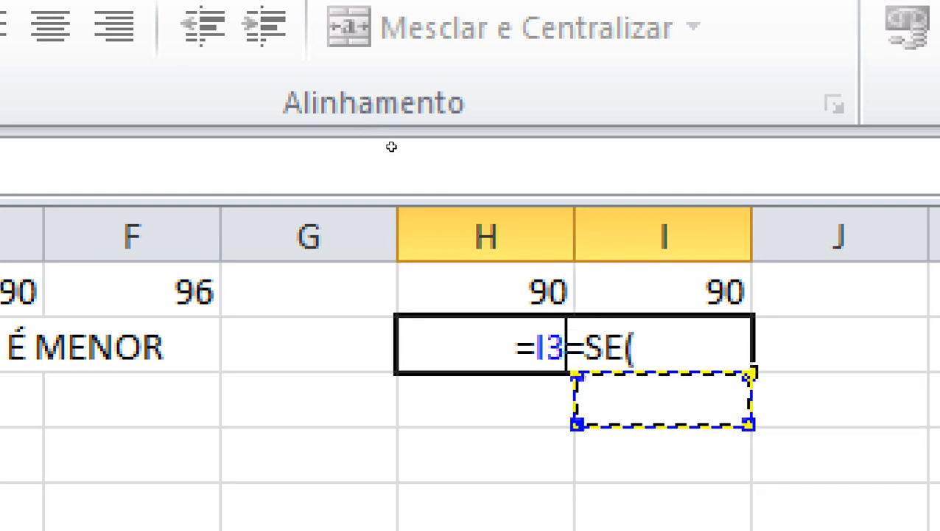
key(BackSpace)
key(BackSpace)
key(BackSpace)
key(End)
Enter H1=I1 as the logical test of the SE formula in H2.
key(Up)
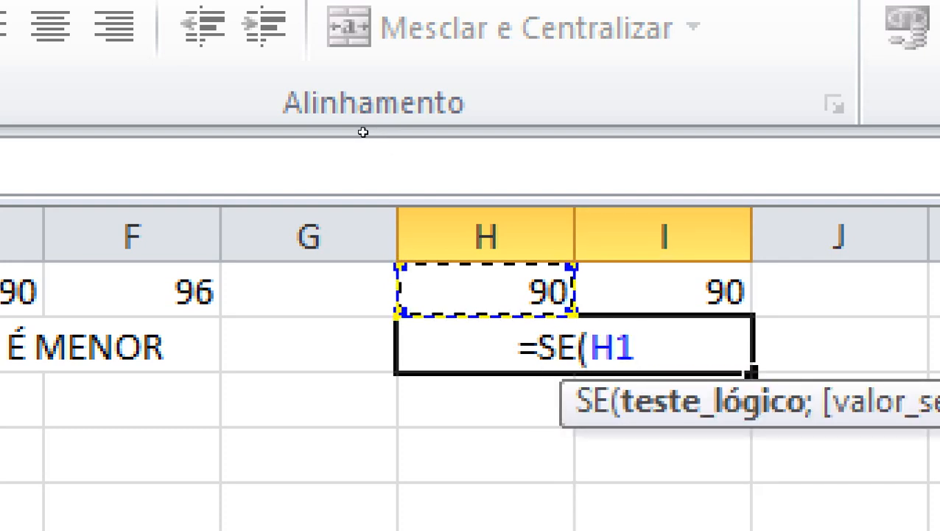
text(=)
key(Up)
key(Right)
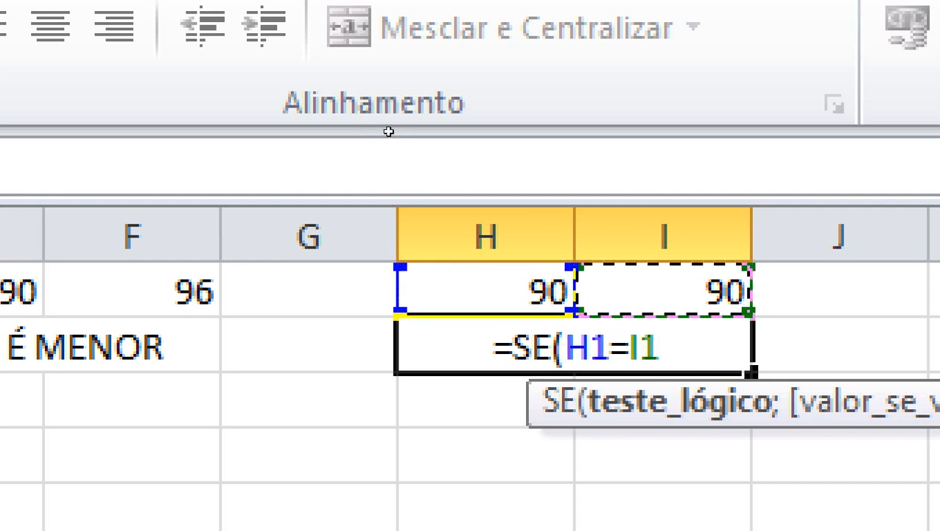
Add "SIM" as the value if true and "NÃO" as the value if false, and complete the H2 formula.
text(;"SI)
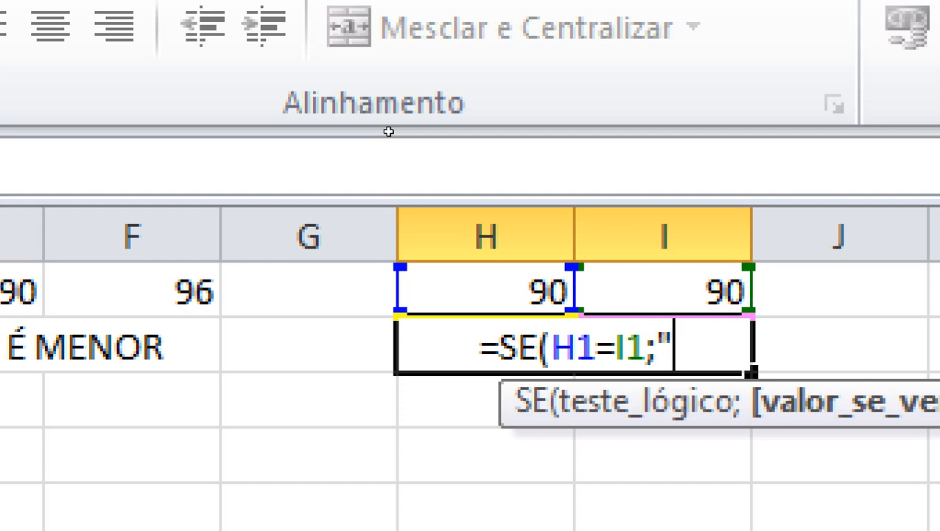
text(M")
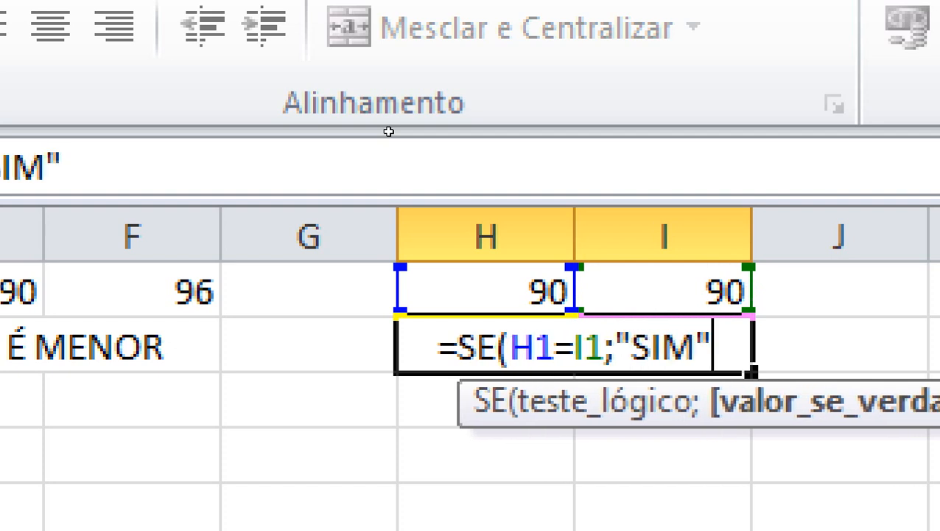
text(;)
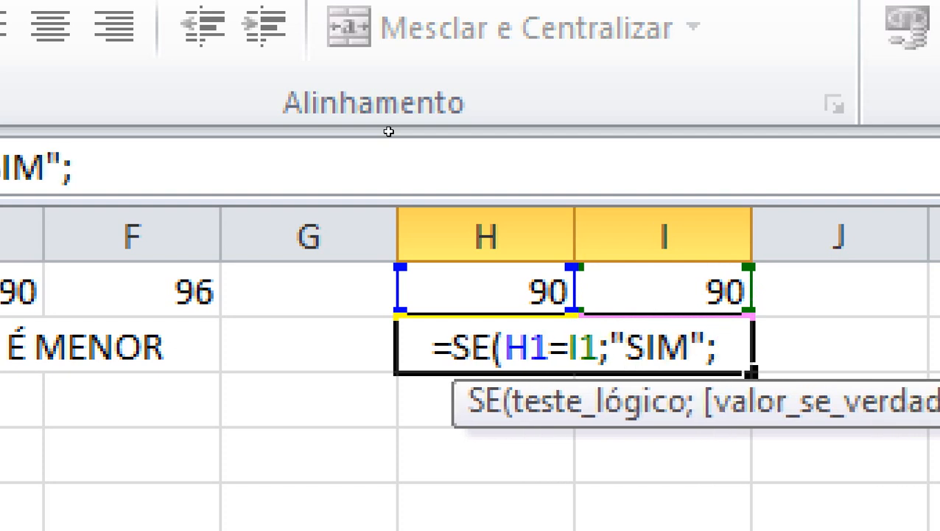
text("NÃO)
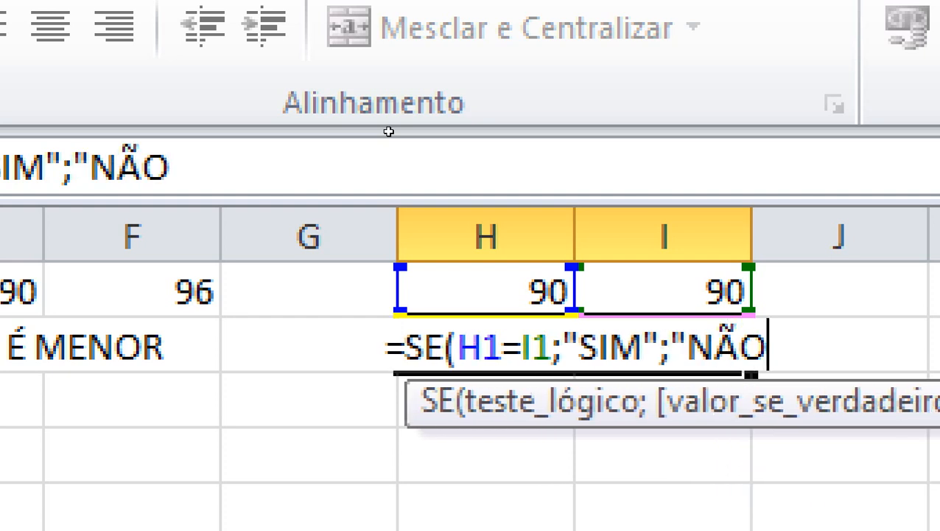
text(")
key(Return)
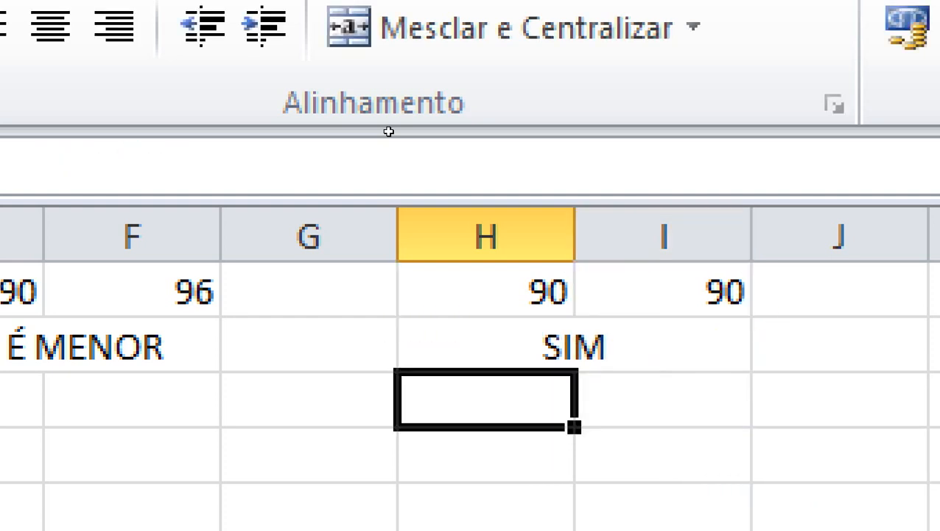
Set cell H1 to 12 to test the H2 formula with two unequal numbers.
key(Up)
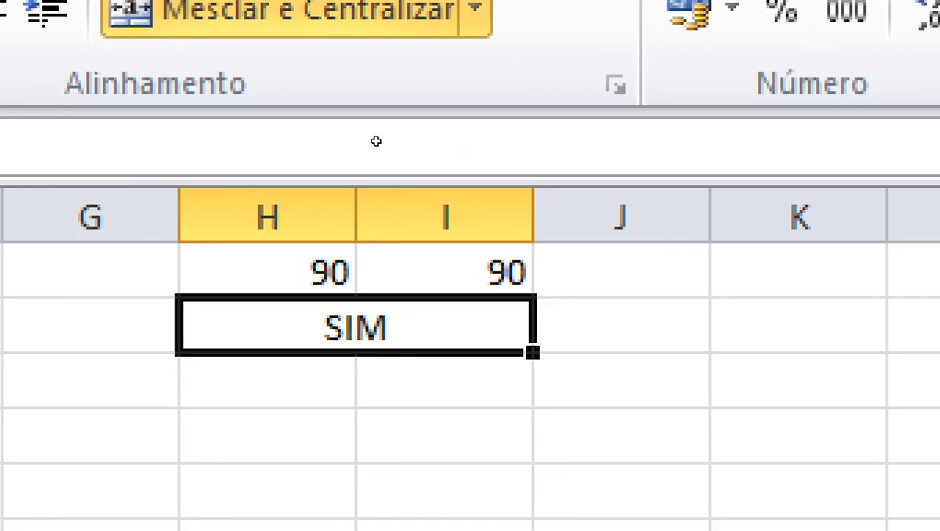
key(Up)
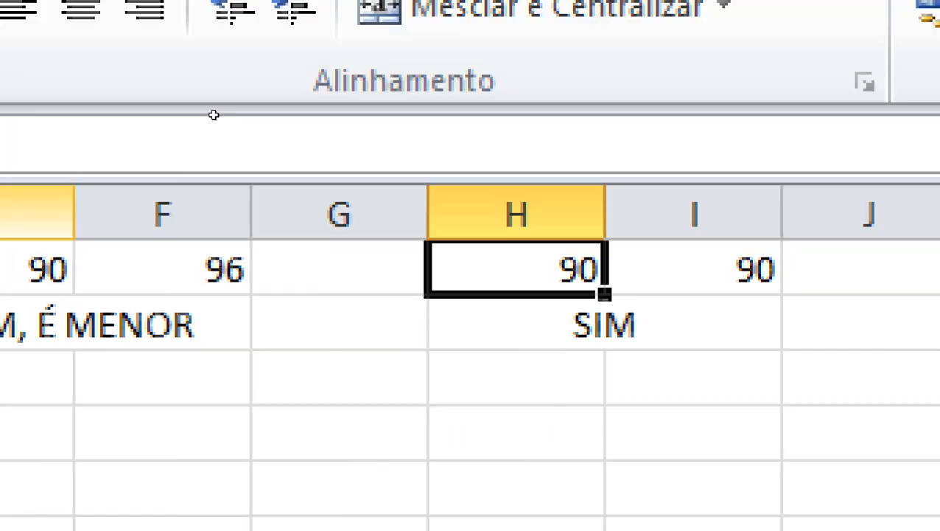
text(12)
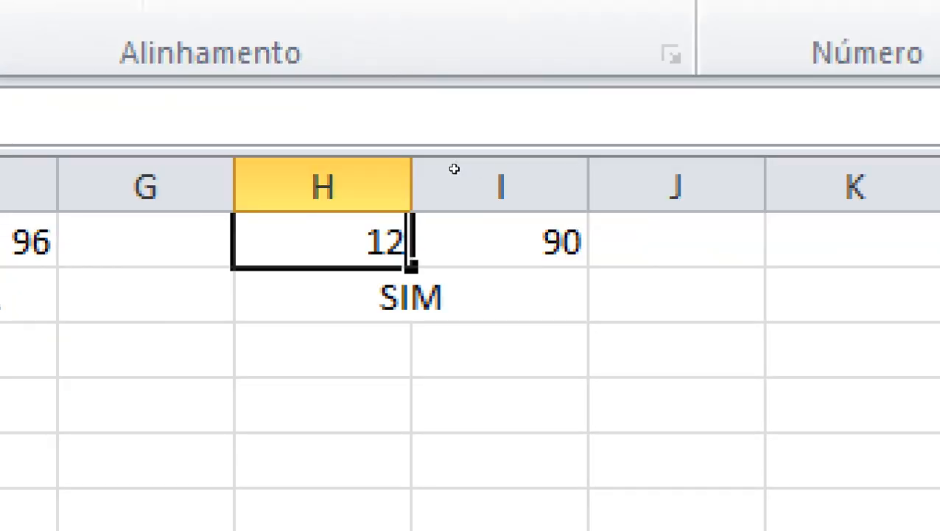
click(677, 405)
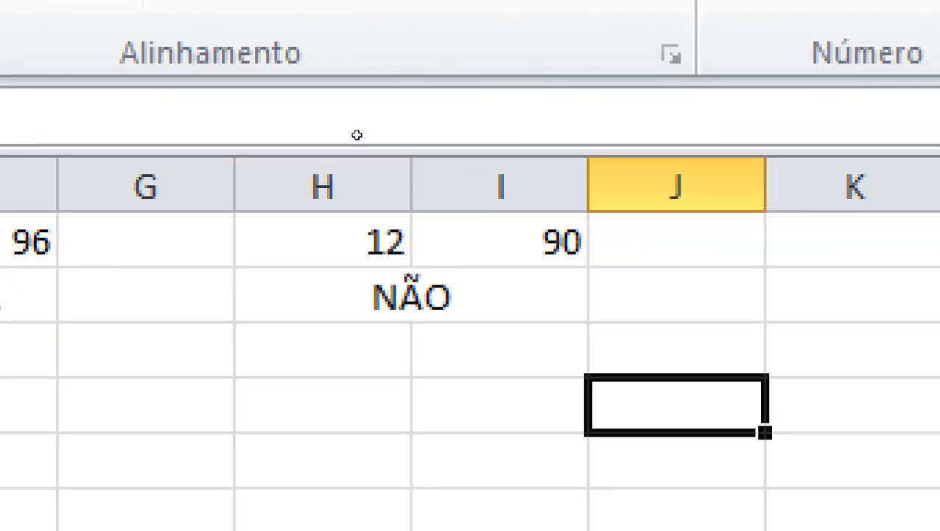
Extend the value-if-false text in the H2 formula to "NÃO, DE FORMA ALGUMA".
key(Up)
key(Up)
key(Left)
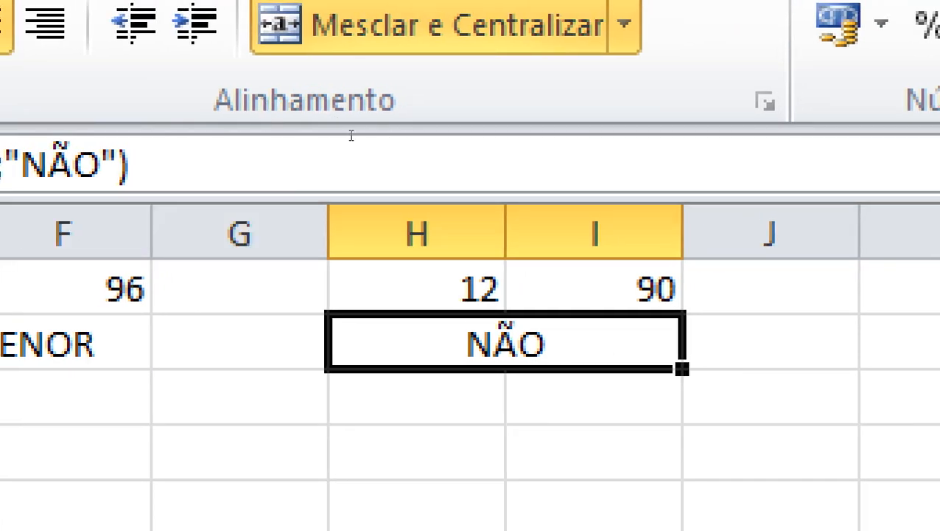
click(391, 289)
click(553, 394)
click(479, 342)
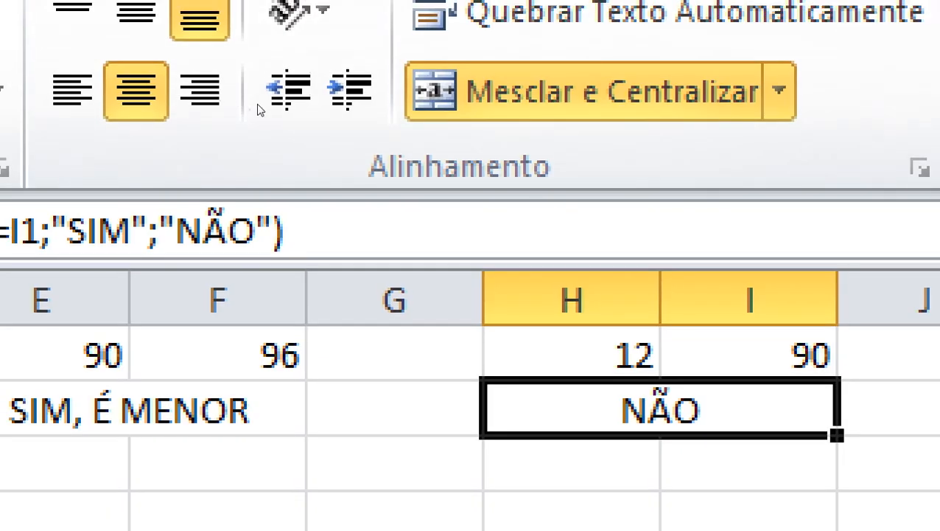
click(74, 163)
key(Right)
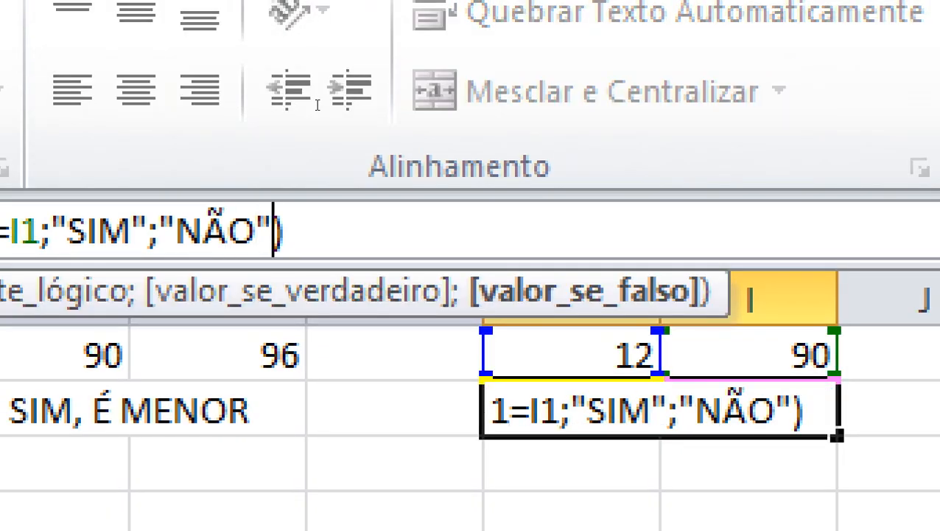
text(, D)
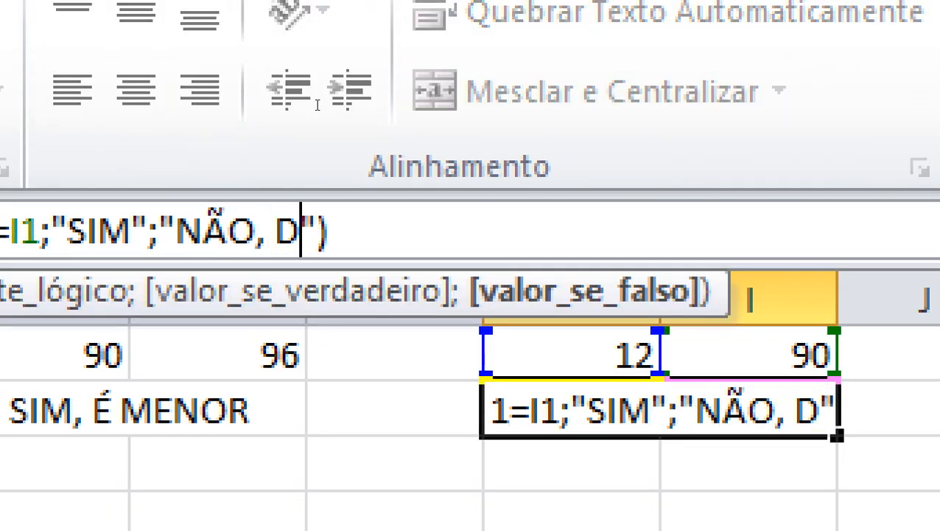
key(Home)
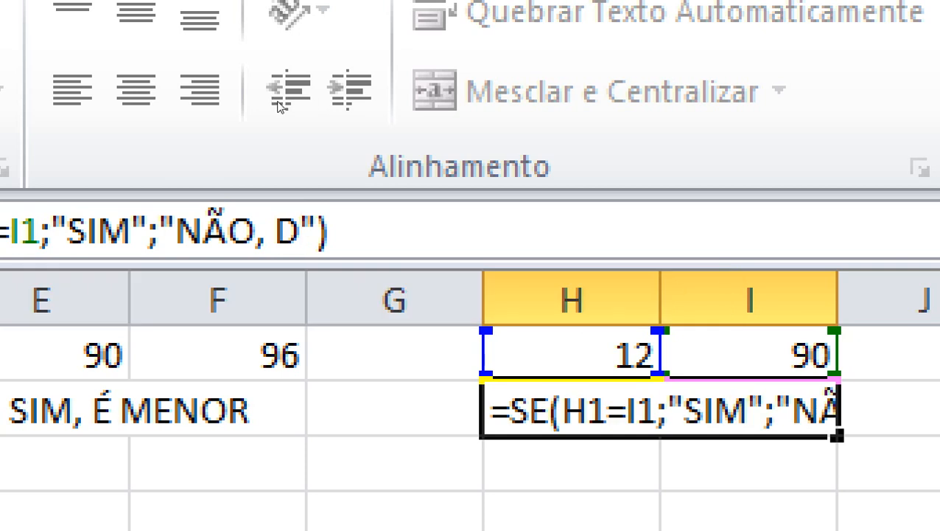
text(E FORMA AU)
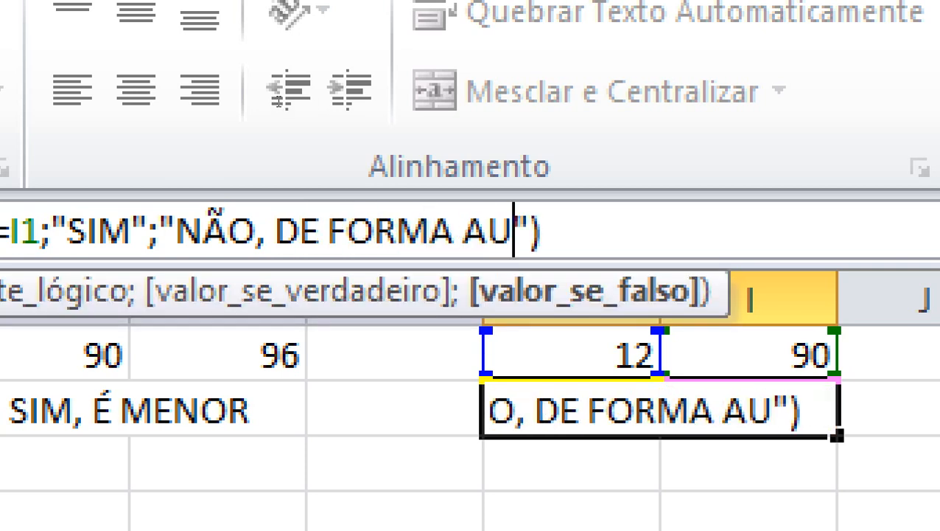
key(BackSpace)
text(LGUMA)
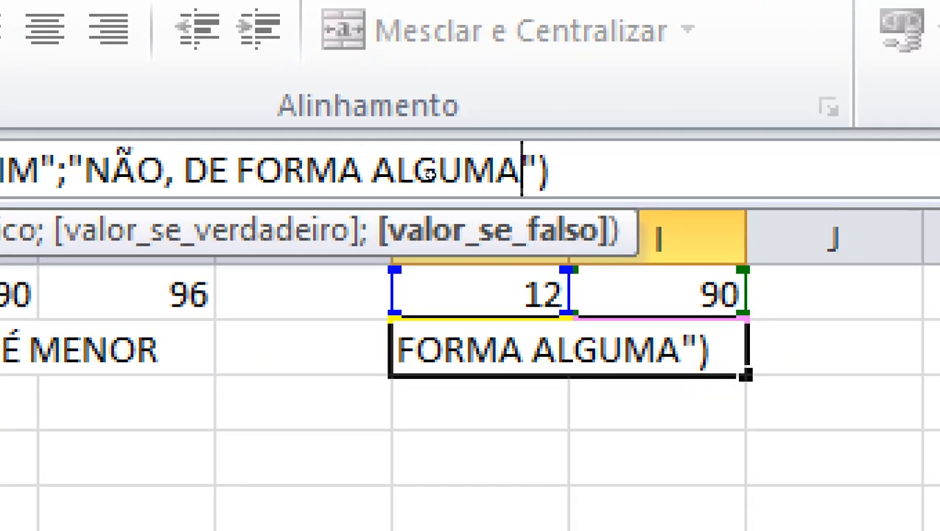
key(Return)
key(Up)
key(Up)
key(Down)
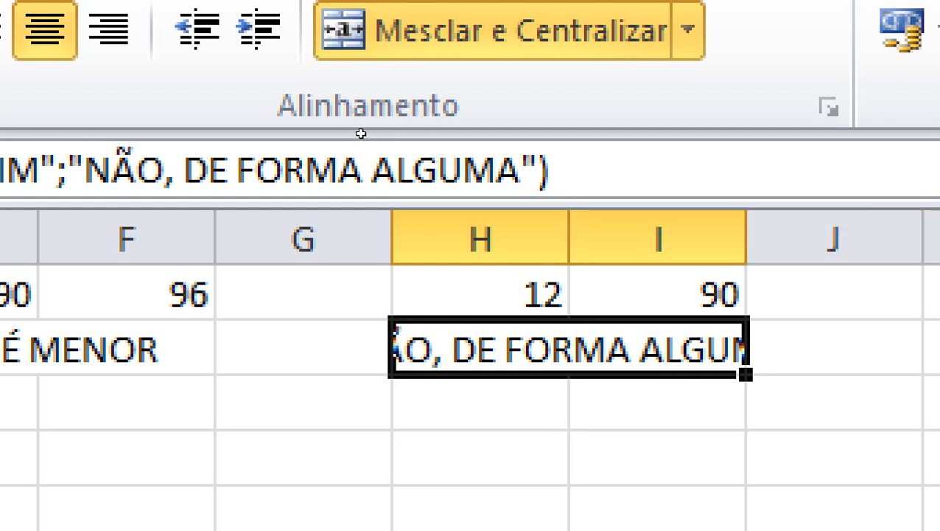
key(F2)
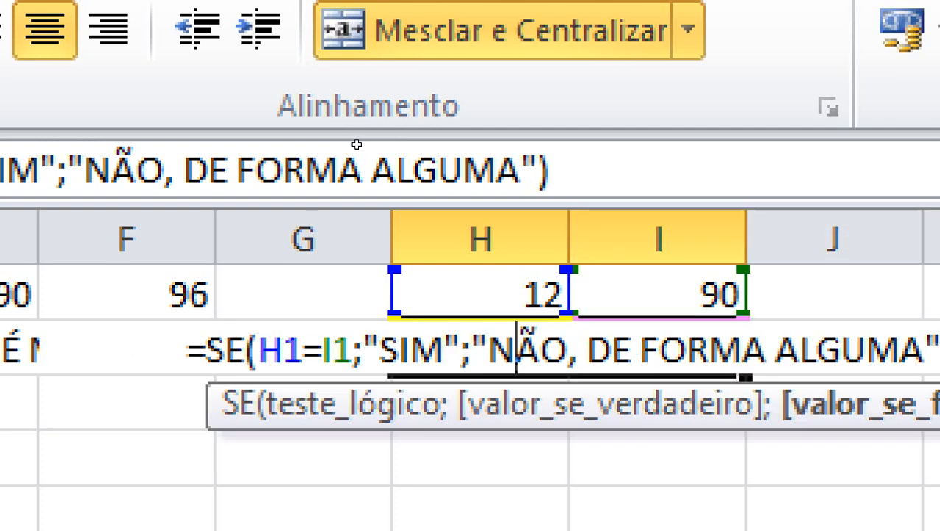
key(Return)
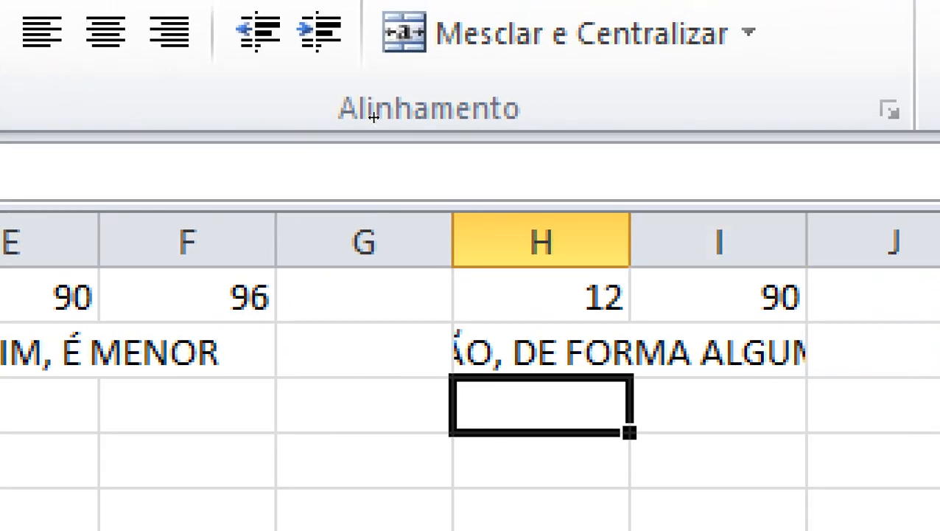
Set cell H1 to 90 to test the H2 formula with equal numbers.
key(Up)
text(90)
key(Return)
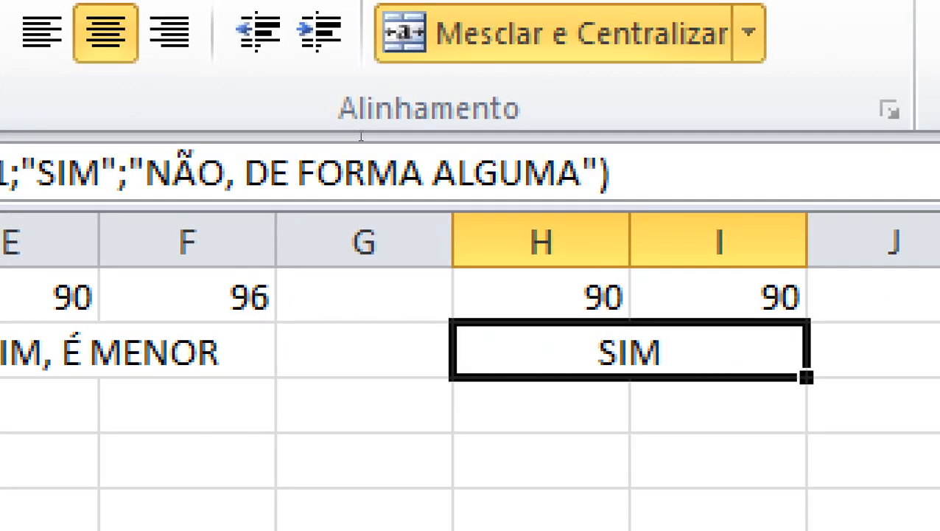
Extend the value-if-true text in the H2 formula to "SIM, É IGUAL".
key(Up)
key(Down)
key(F2)
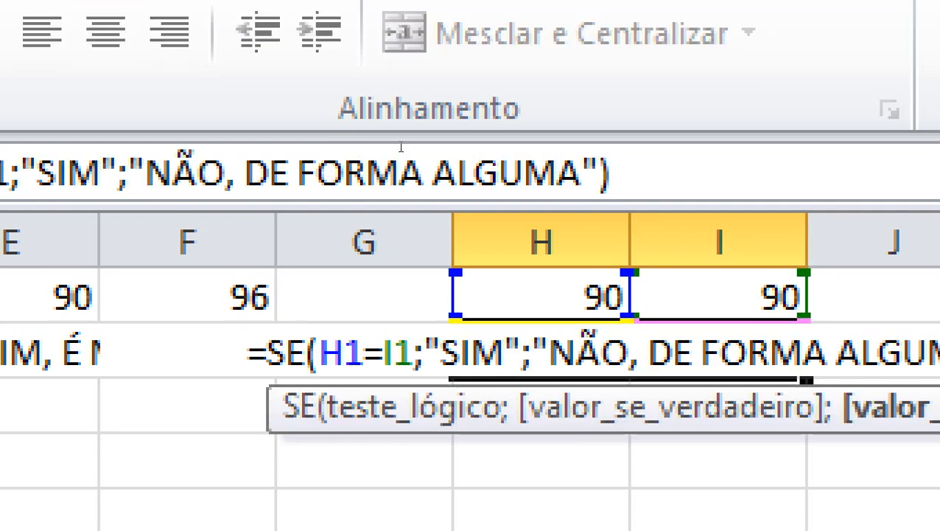
key(Left)
key(Left)
key(Left)
text(, É )
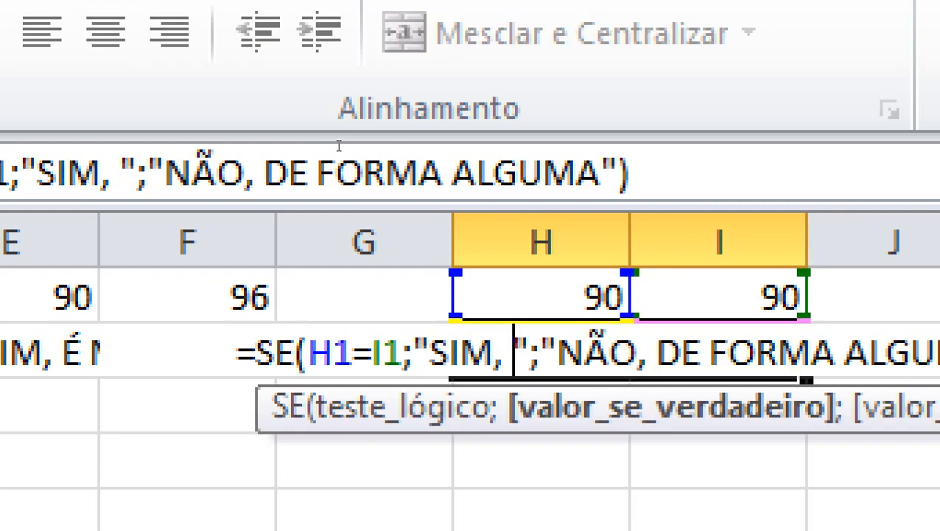
text(IGUAL)
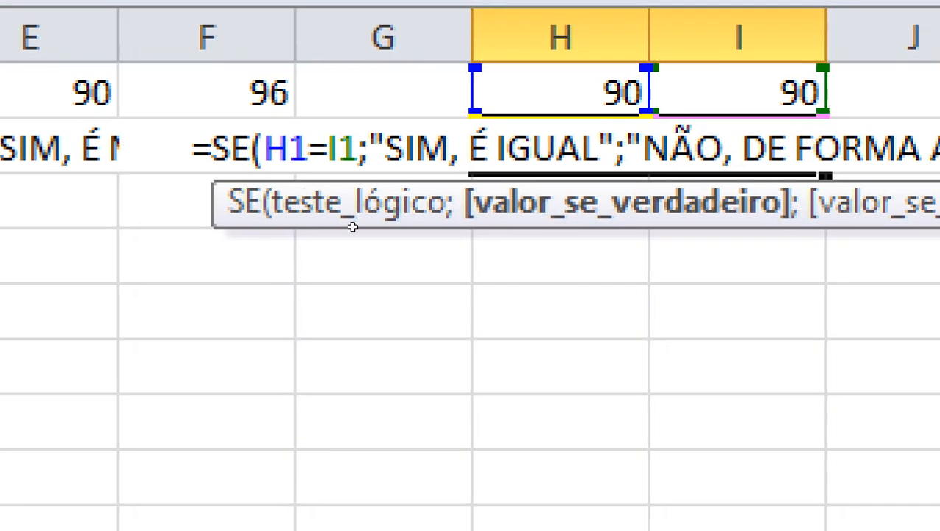
key(Return)
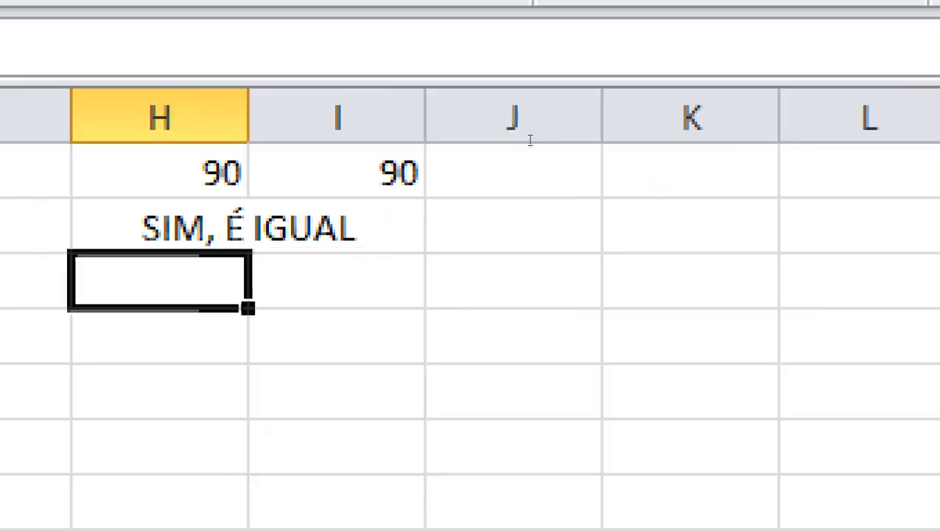
Enter 90 in K1 and 91 in L1, and merge and center cells K2:L2 below them.
click(662, 171)
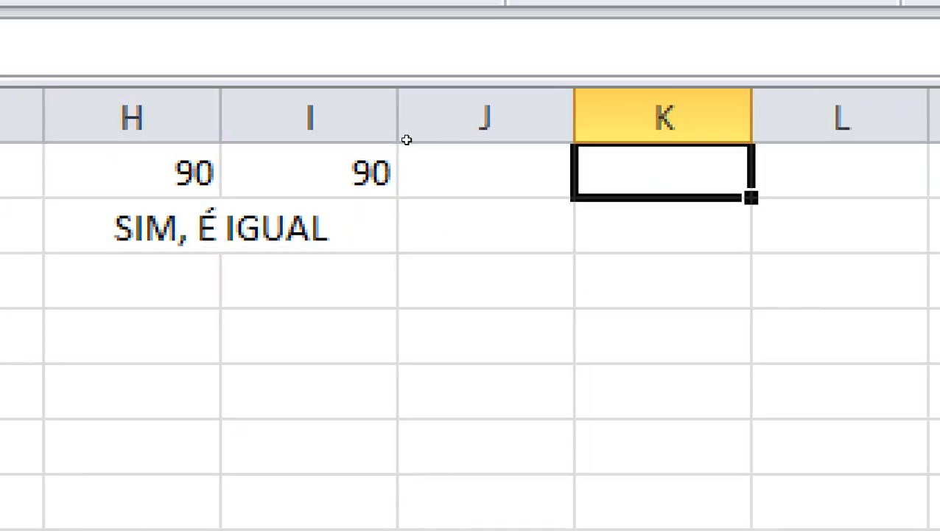
text(90)
key(Tab)
text(92)
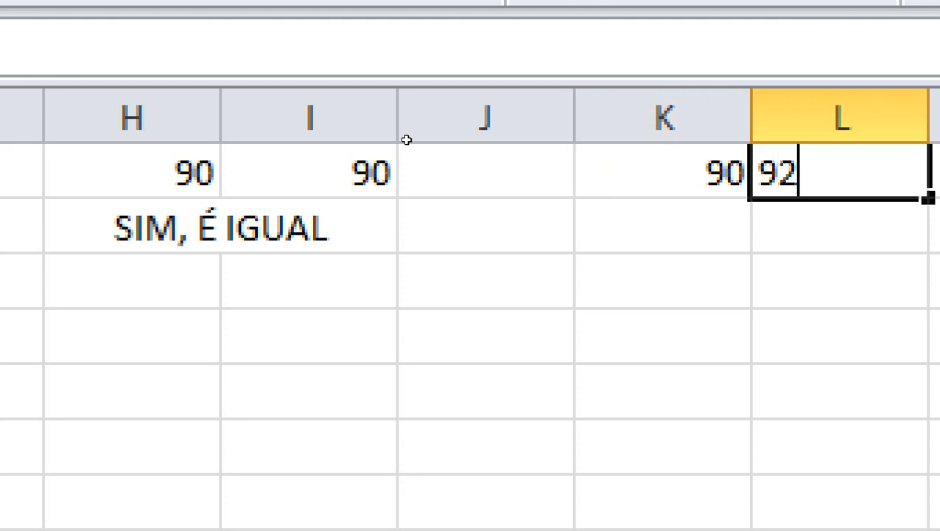
key(BackSpace)
text(1)
key(Return)
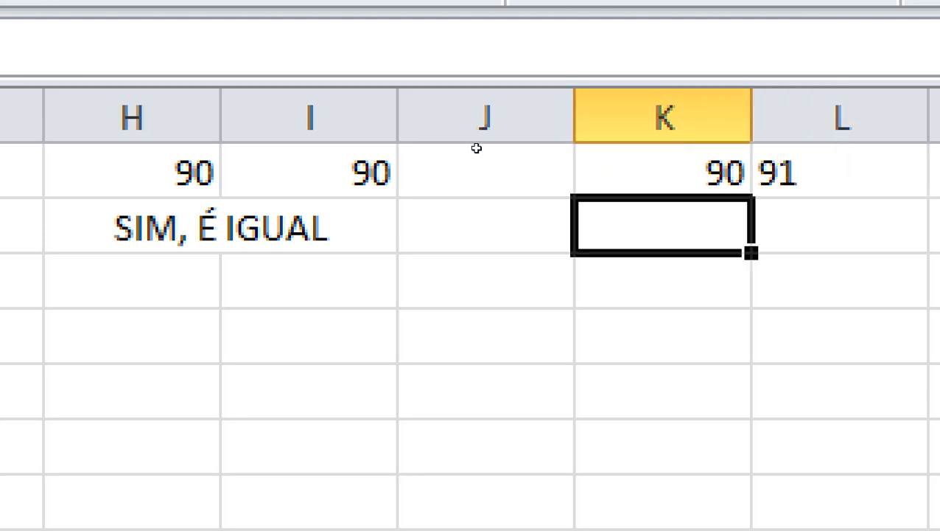
key(shift+Right)
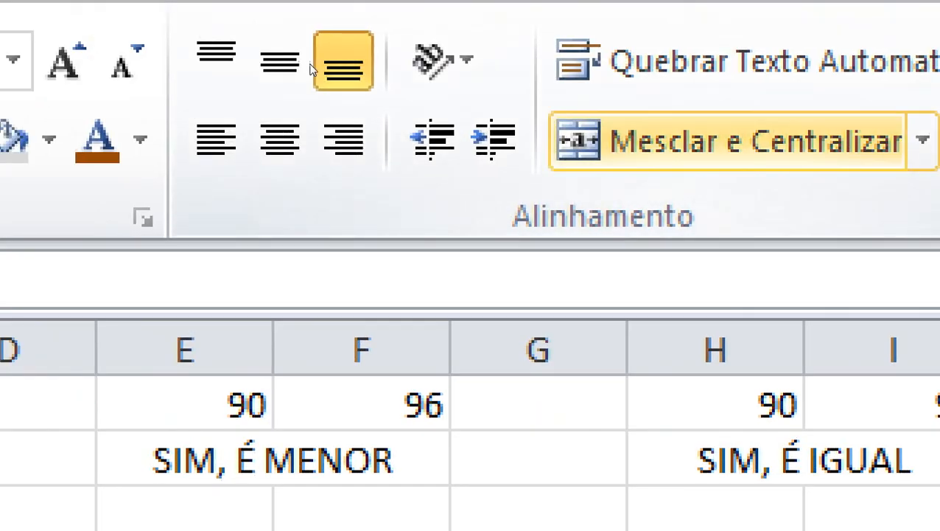
click(671, 126)
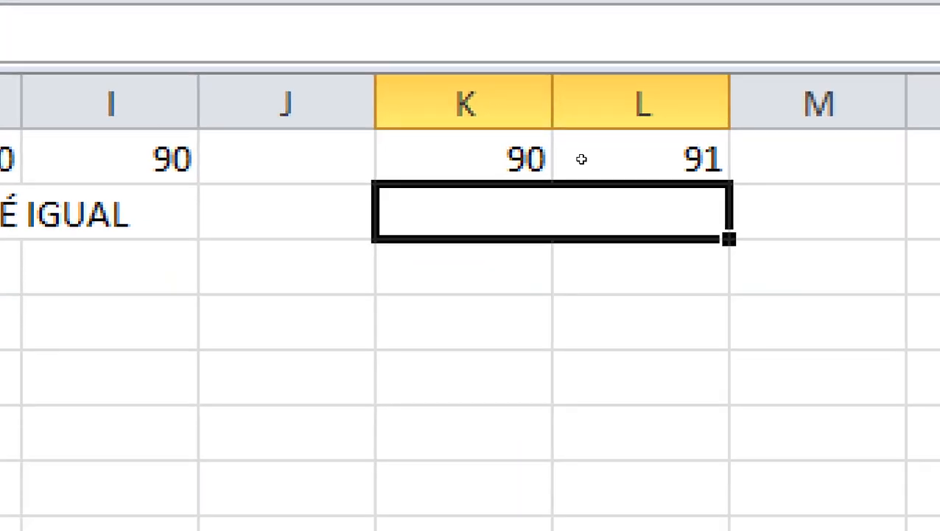
Start a SE formula in the merged cell K2 with K1=<L1 as its logical test.
text(=)
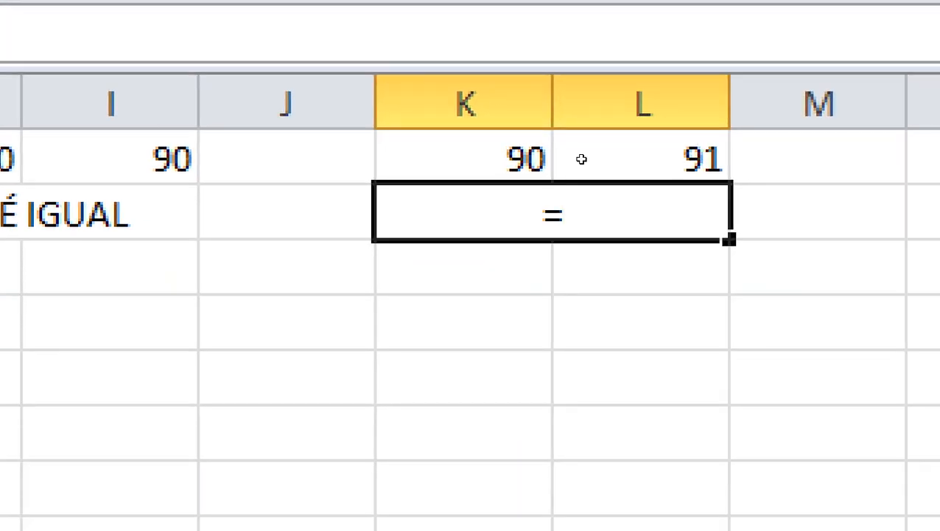
text(SE)
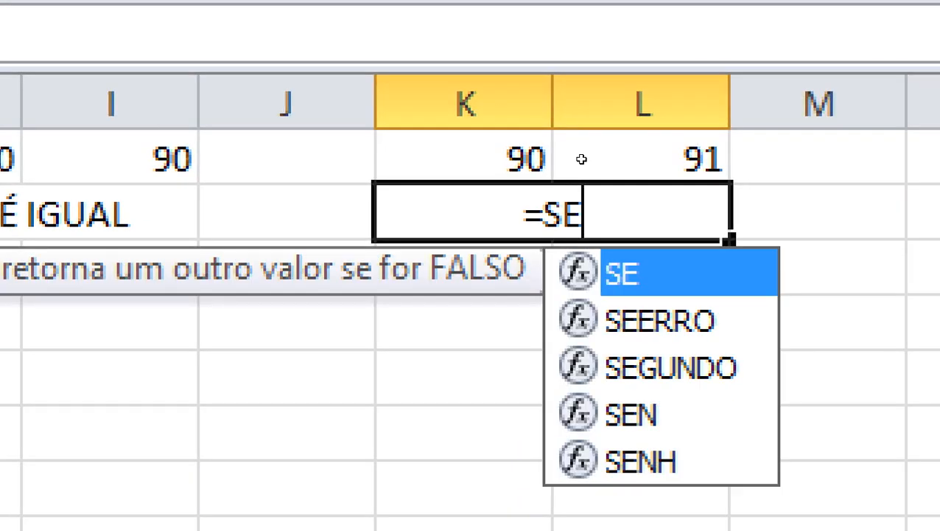
text(()
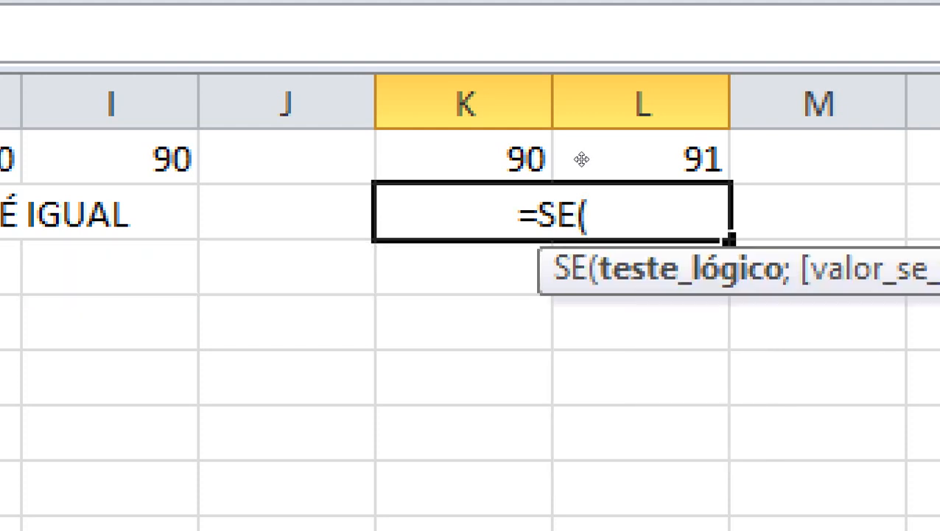
click(488, 133)
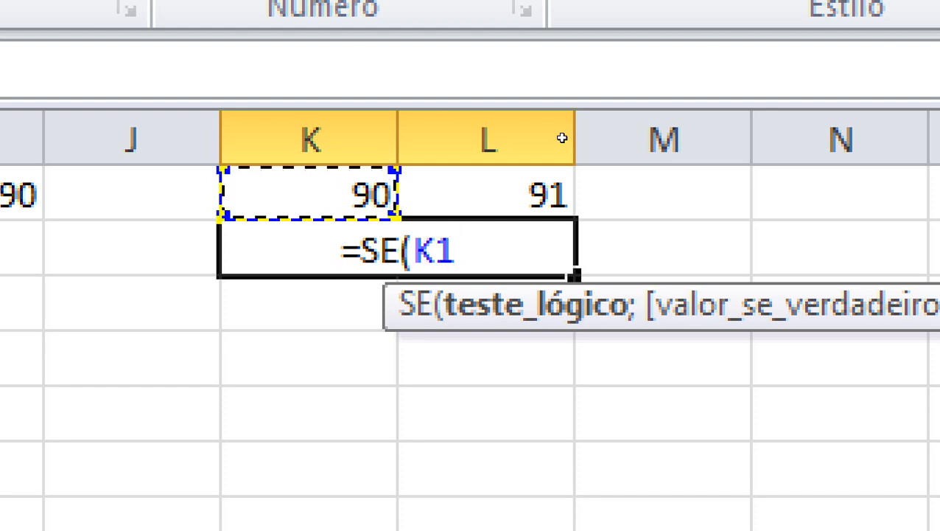
text(=)
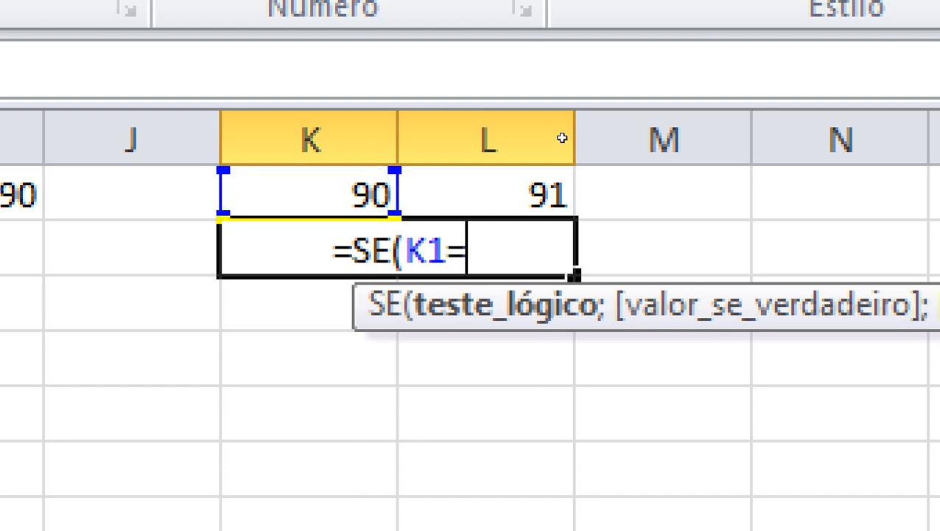
text(<)
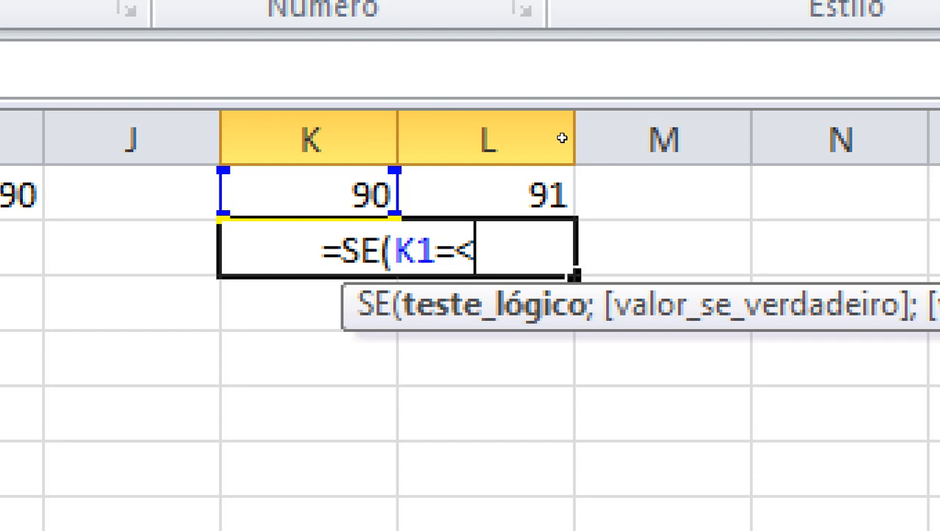
click(533, 134)
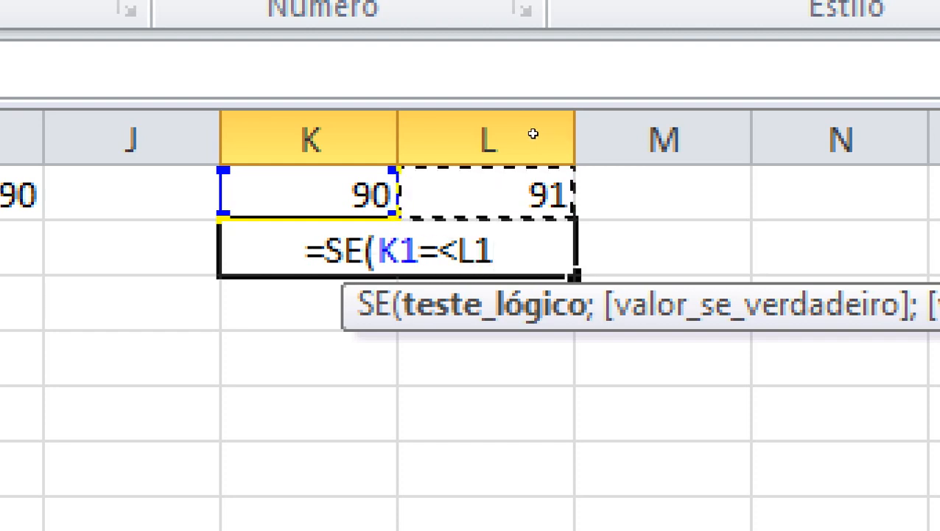
Add "SIM É!" as the value if true and "NÃO É!" as the value if false in the K2 formula.
text(;)
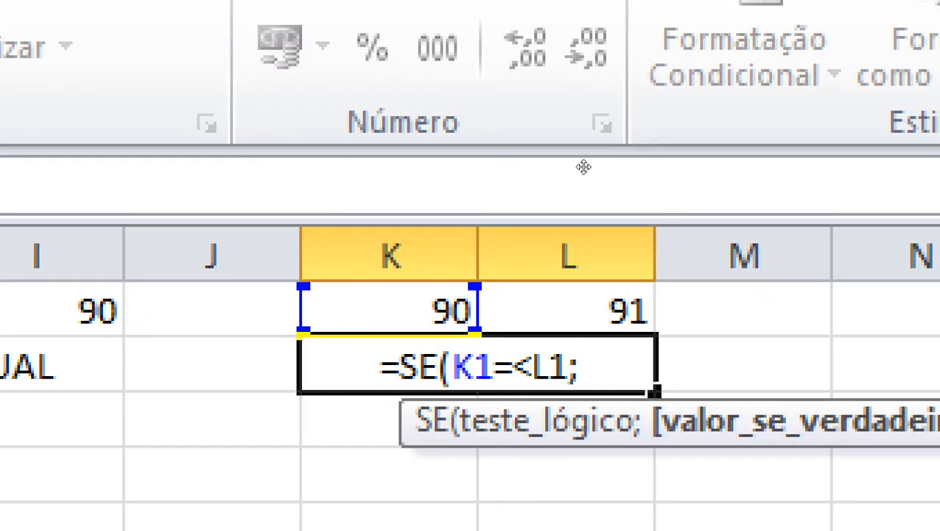
text("SIM É)
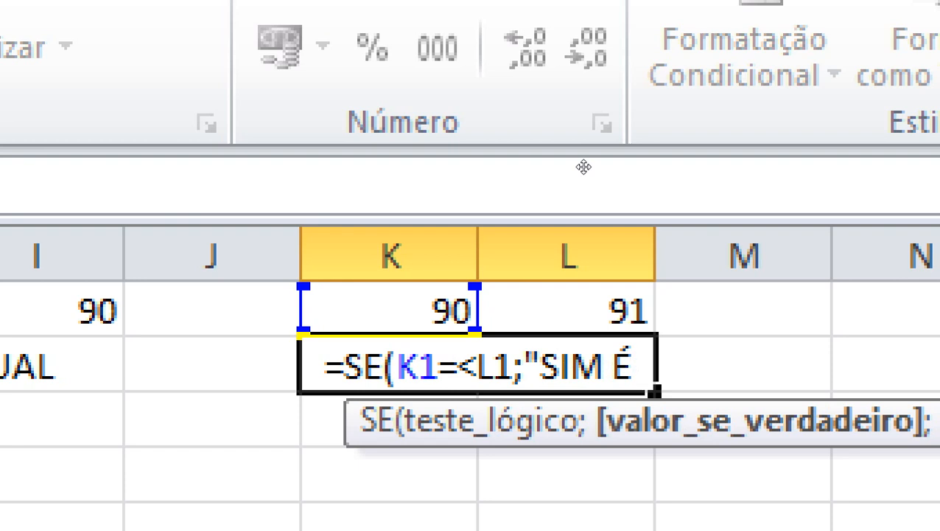
text(!")
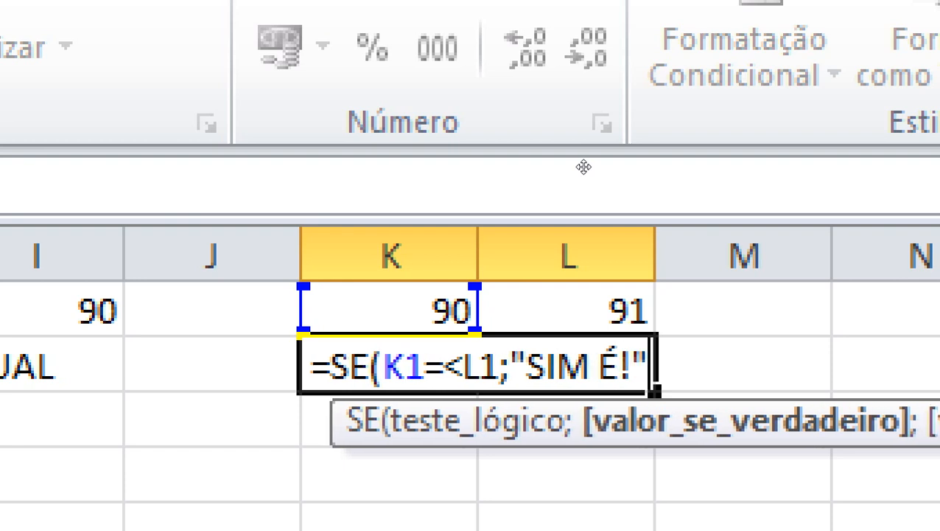
text(;")
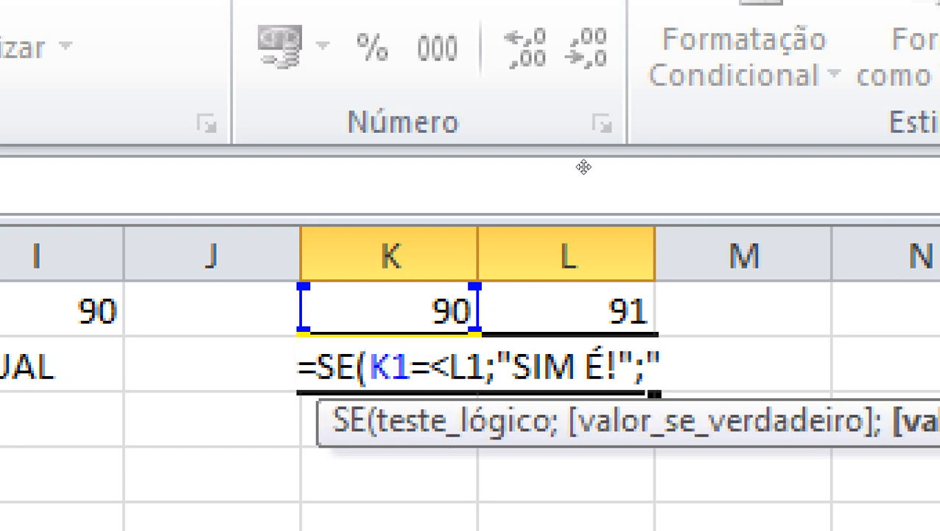
text(NAO)
key(BackSpace)
key(BackSpace)
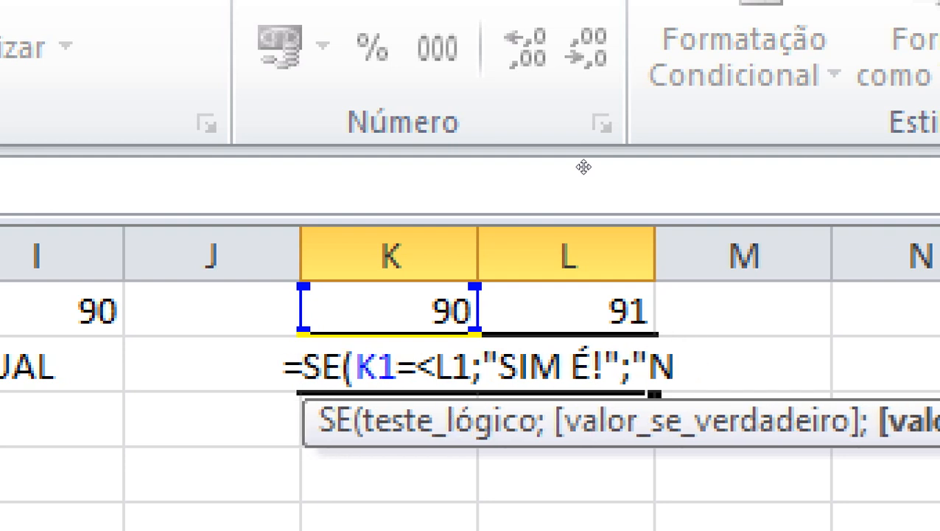
text(ÃO )
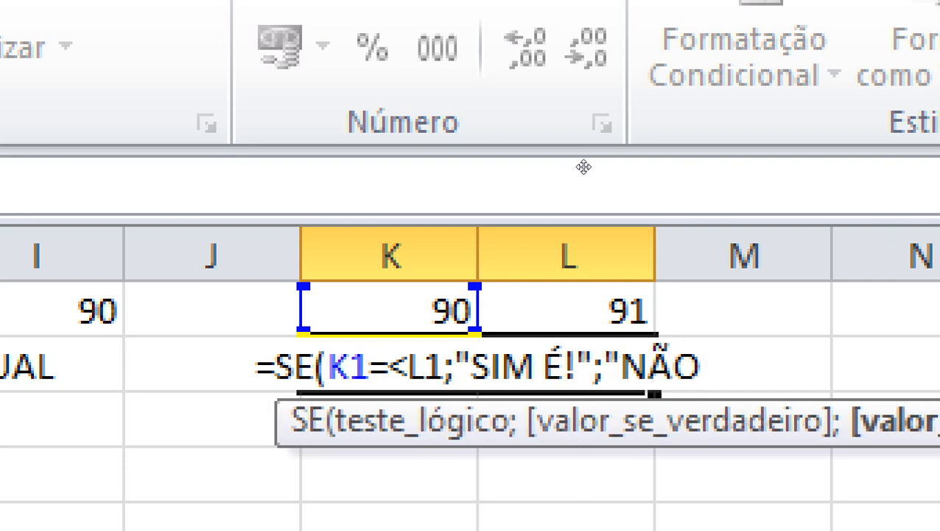
text(É"!)
key(BackSpace)
key(BackSpace)
text(!")
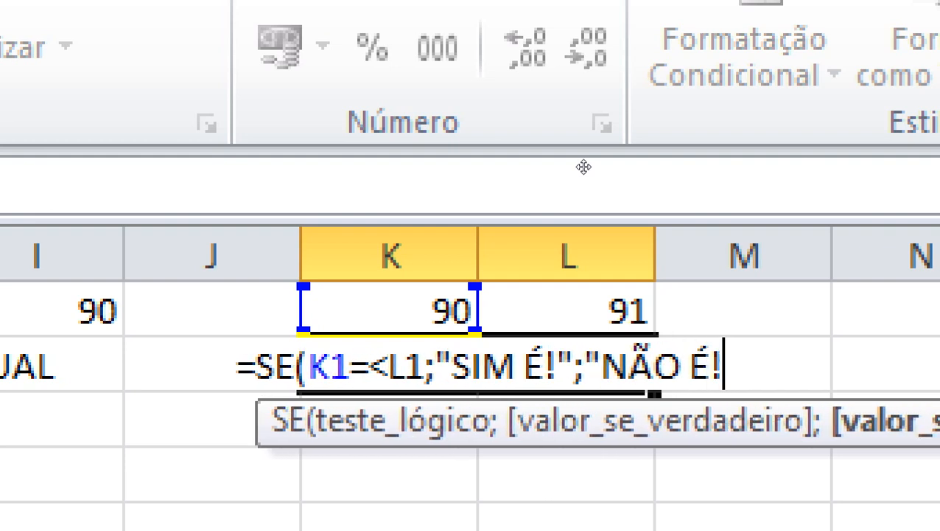
Try to enter the K2 formula with the =< operator and decline the proposed automatic correction.
key(Return)
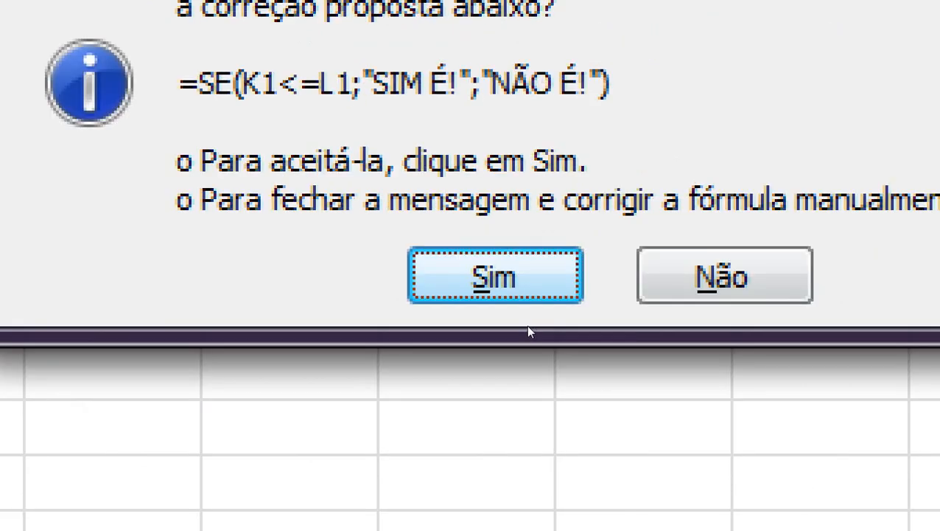
key(Tab)
key(Return)
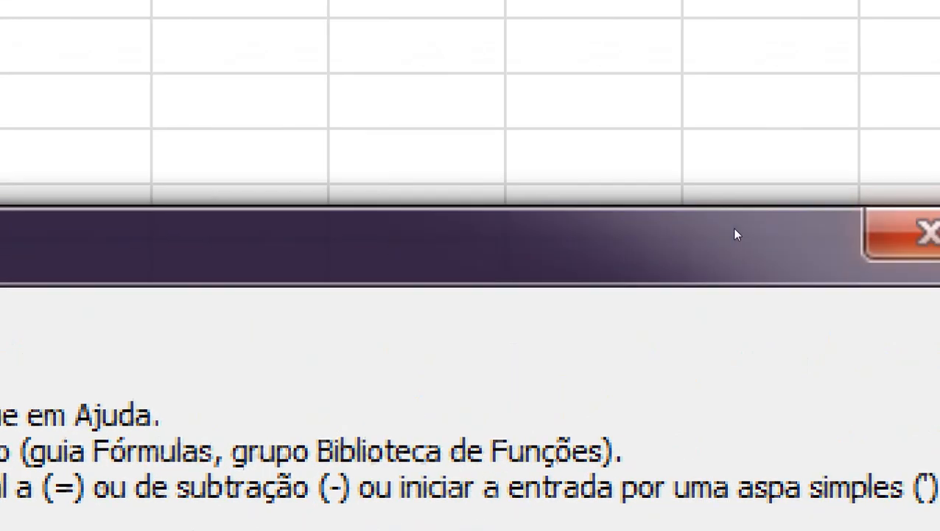
key(Return)
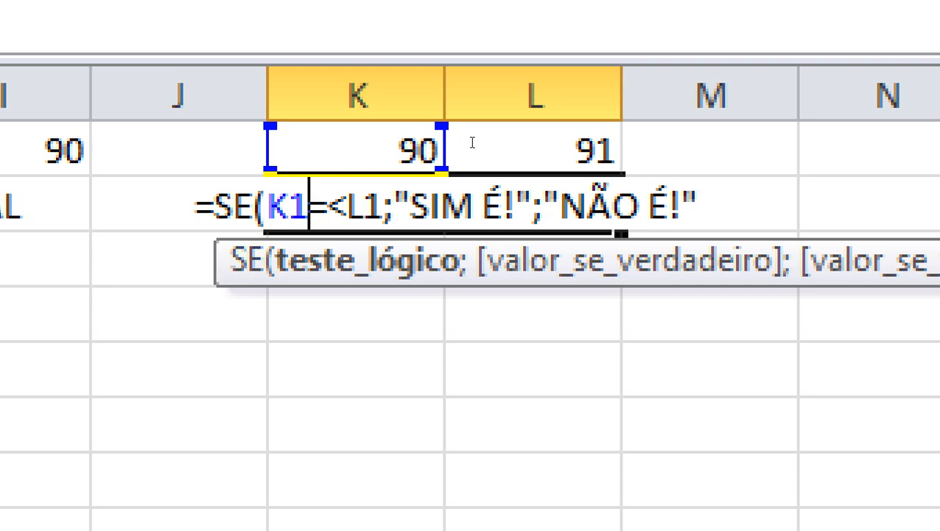
Correct the logical test in the K2 formula to K1<=L1.
key(shift+Right)
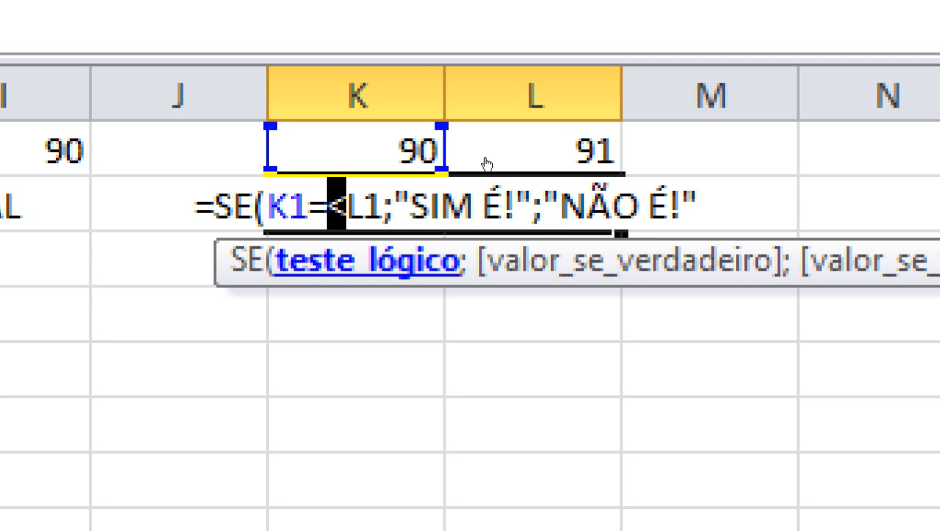
key(Delete)
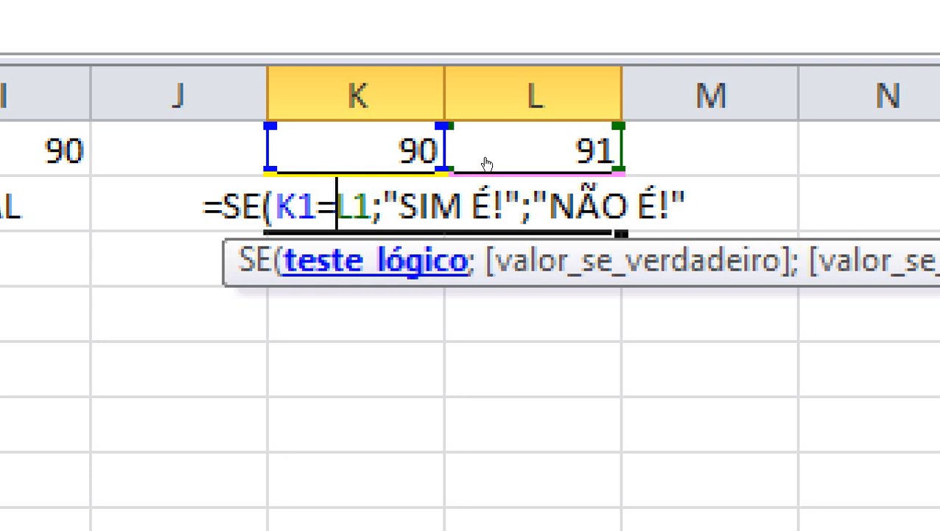
key(Left)
text(<)
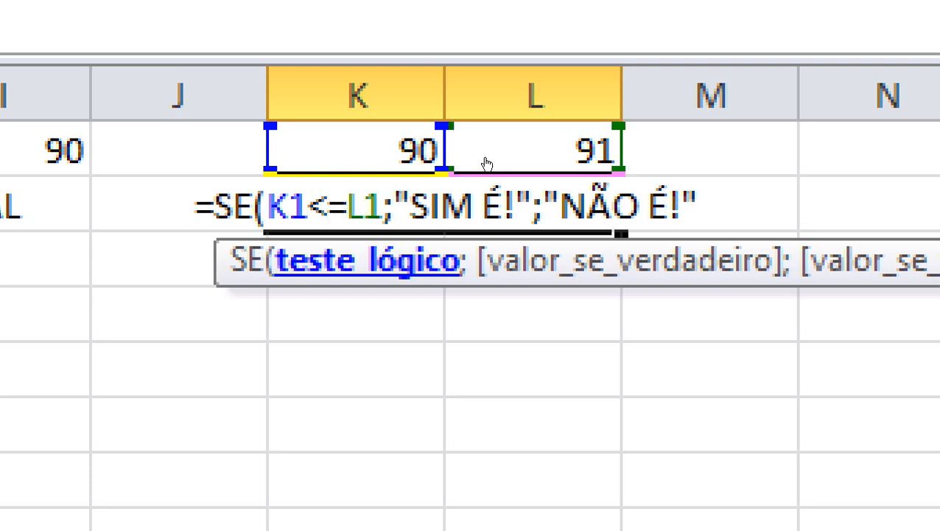
Try <=> and <=< as the comparison operator in the K2 formula, and remove the extra sign after the equals sign.
key(Right)
text(>)
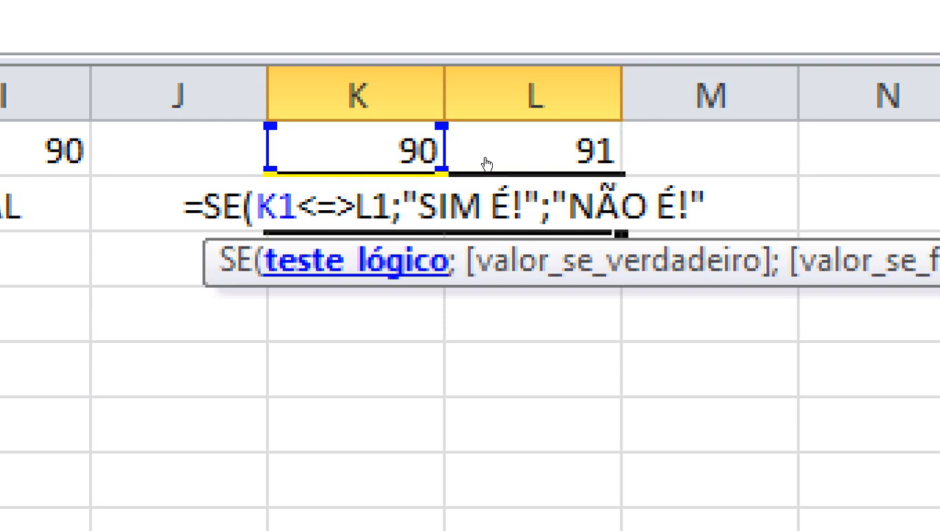
key(BackSpace)
text(<)
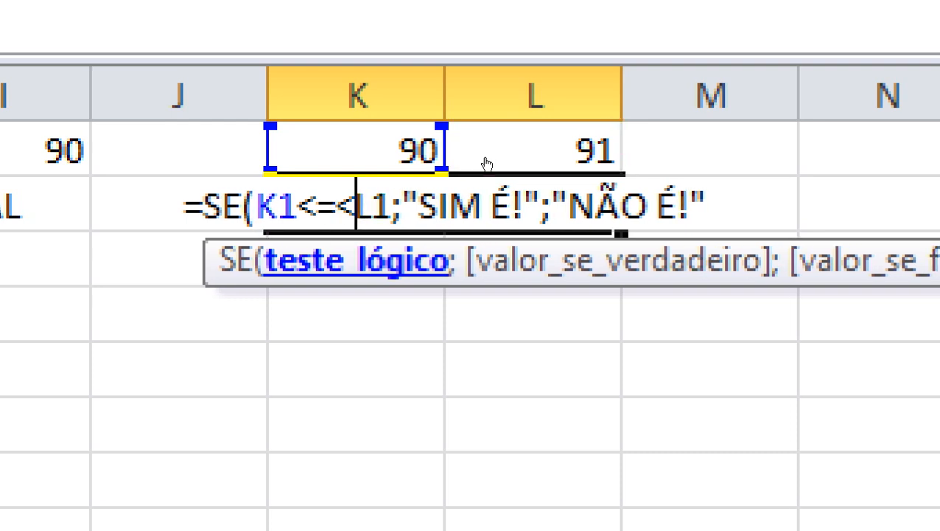
key(Left)
key(Left)
key(BackSpace)
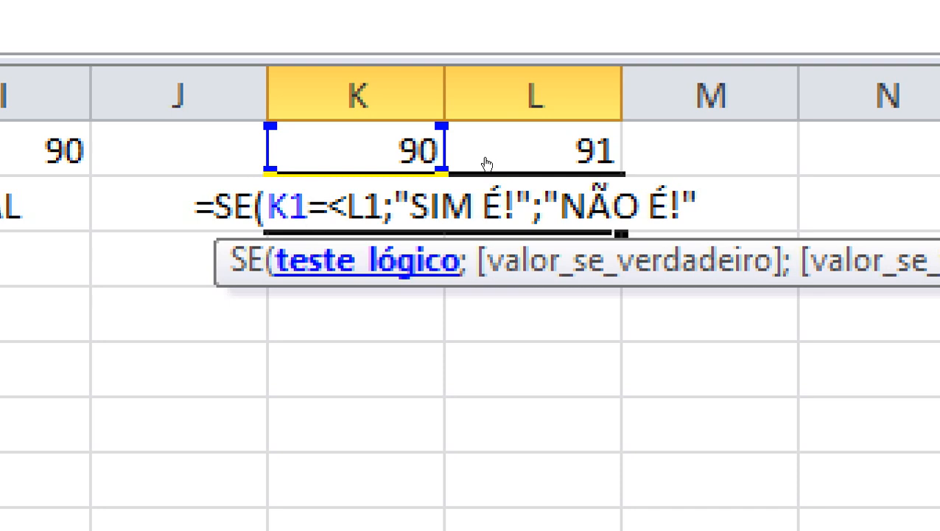
text(<)
key(Right)
key(Right)
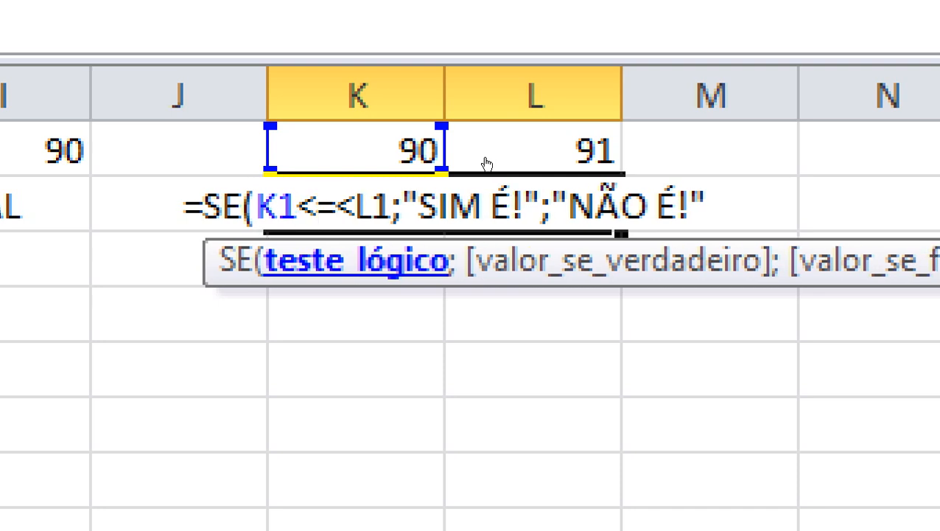
key(BackSpace)
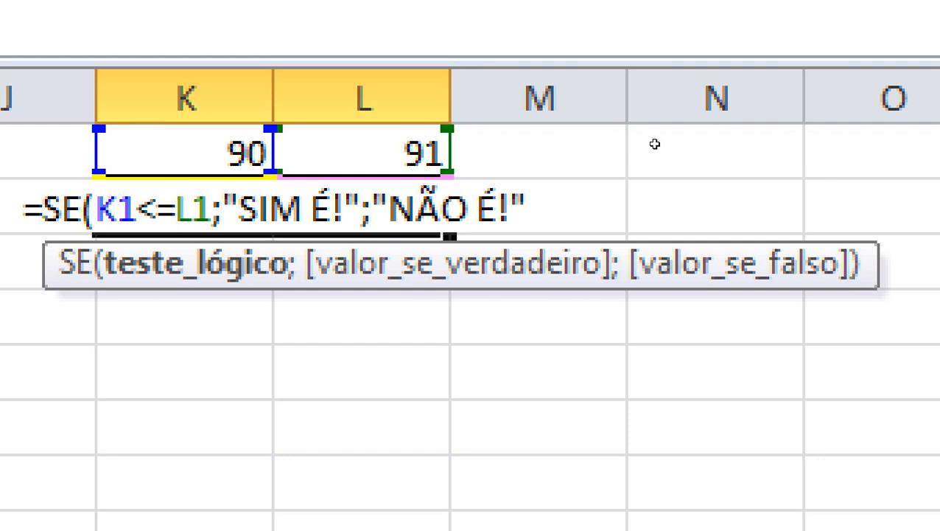
Enter the completed less-or-equal formula in K2 and reopen it briefly to review its arguments.
key(Return)
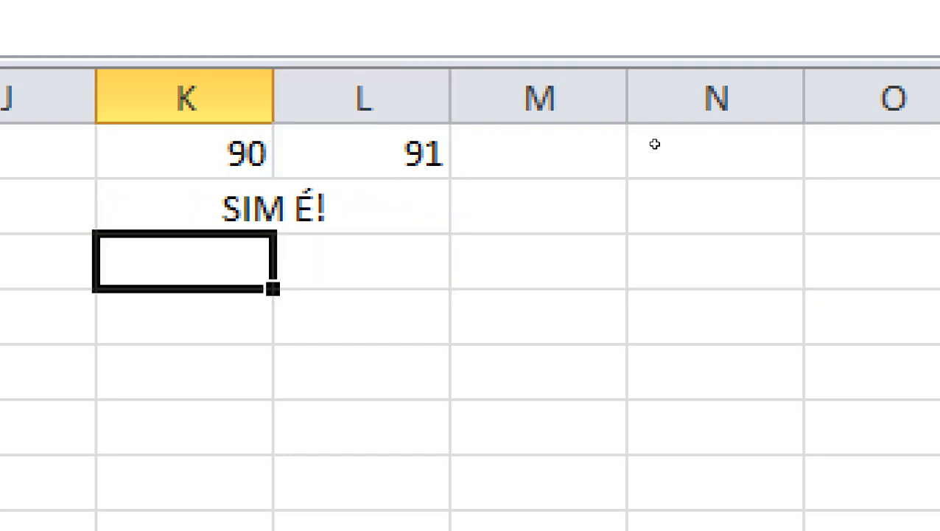
key(Up)
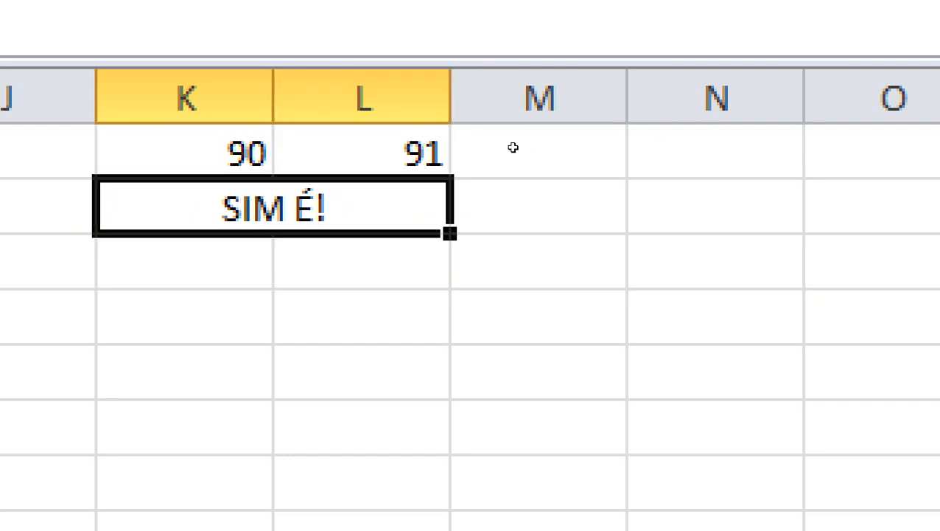
key(F2)
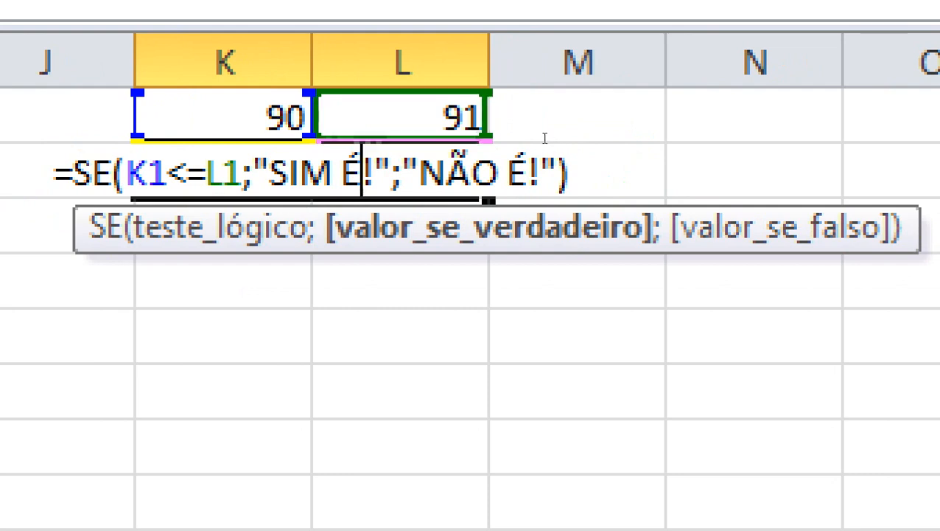
key(ctrl+Return)
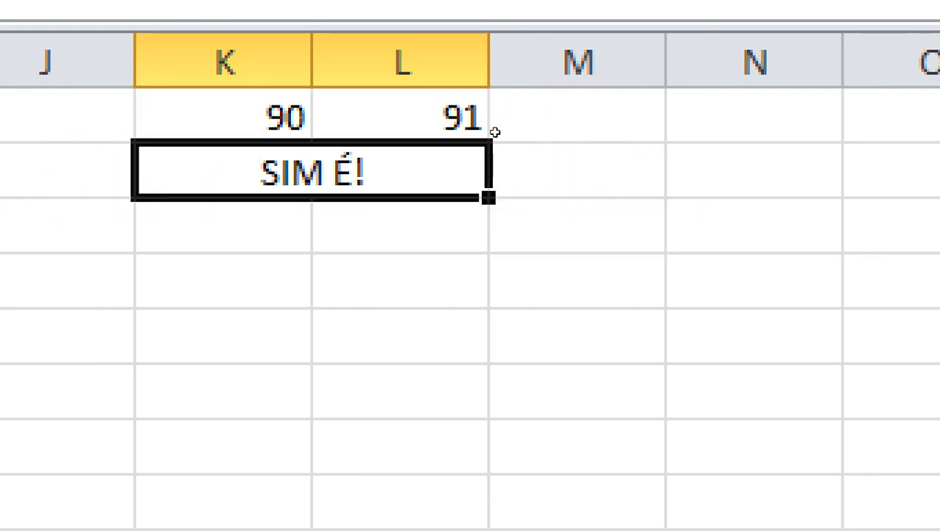
Set cell K1 to 91 to test the K2 formula with equal numbers.
key(Up)
text(91)
key(ctrl+Return)
key(Down)
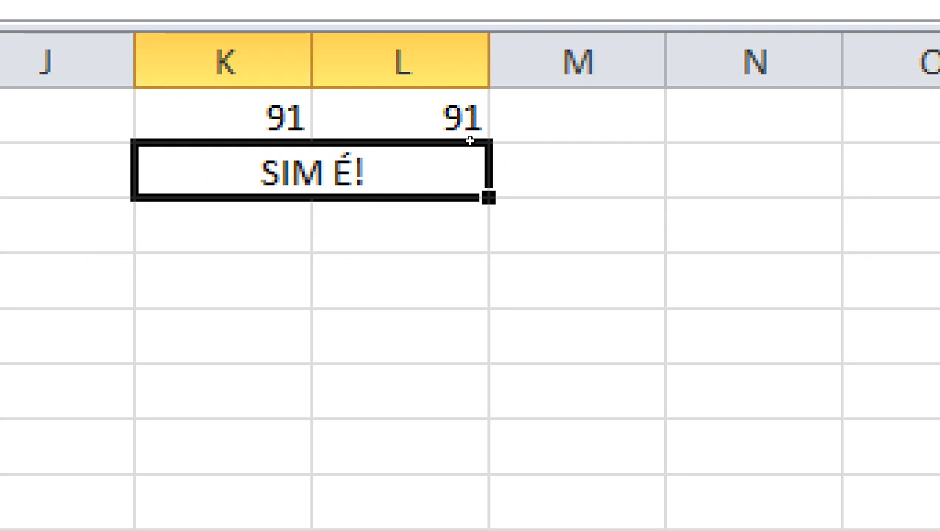
Set cell K1 to 92 to test the K2 formula with a first number greater than the second.
key(Up)
text(92)
key(ctrl+Return)
key(Down)
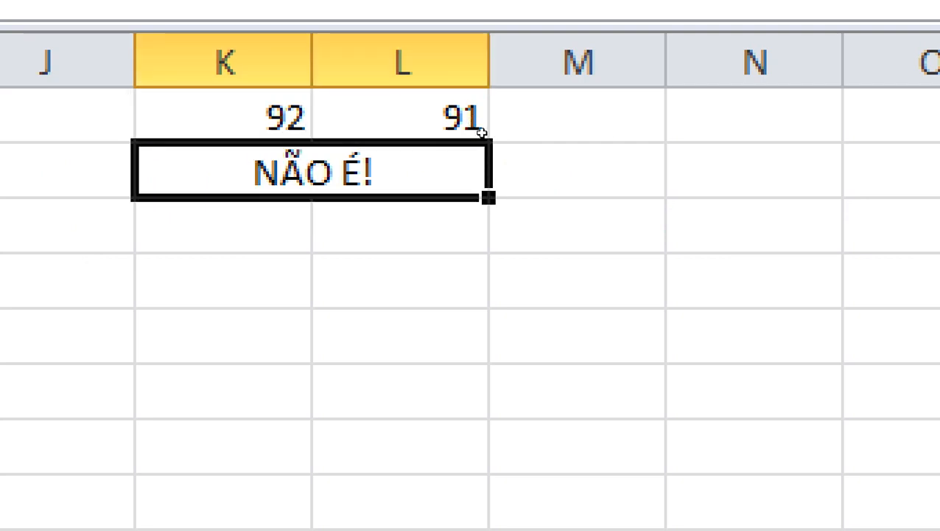
Examine the K2 formula's logical test and return texts in edit mode, leaving the formula as it is.
key(Up)
double_click(490, 147)
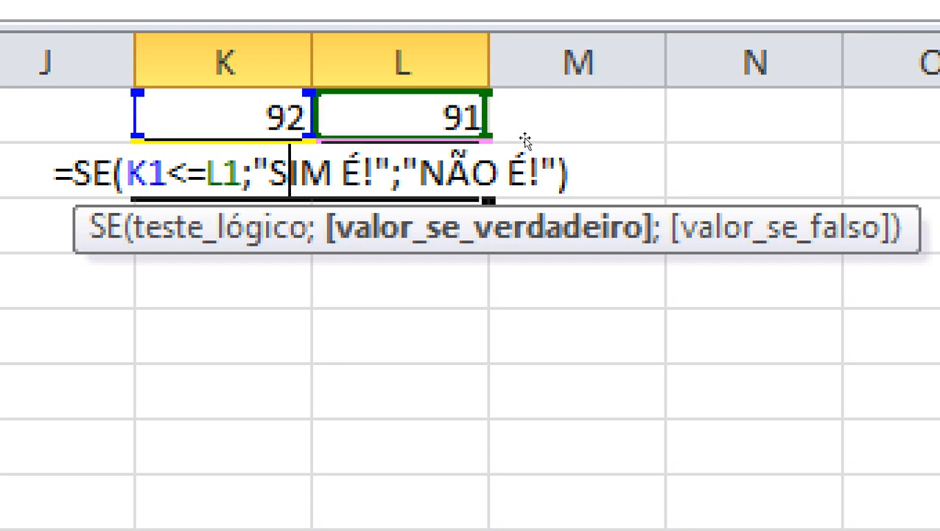
key(ctrl+Return)
Merge and center cells N2:O2 for the next comparison.
click(668, 136)
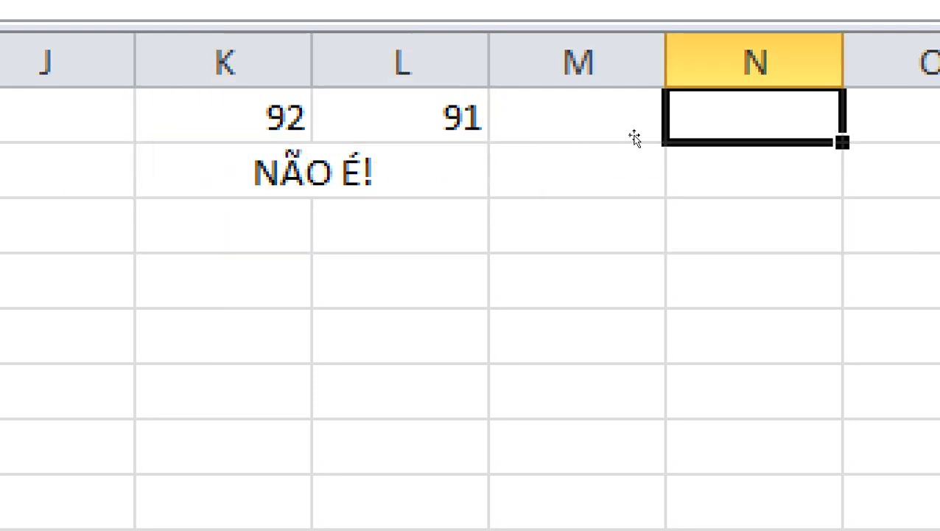
key(Down)
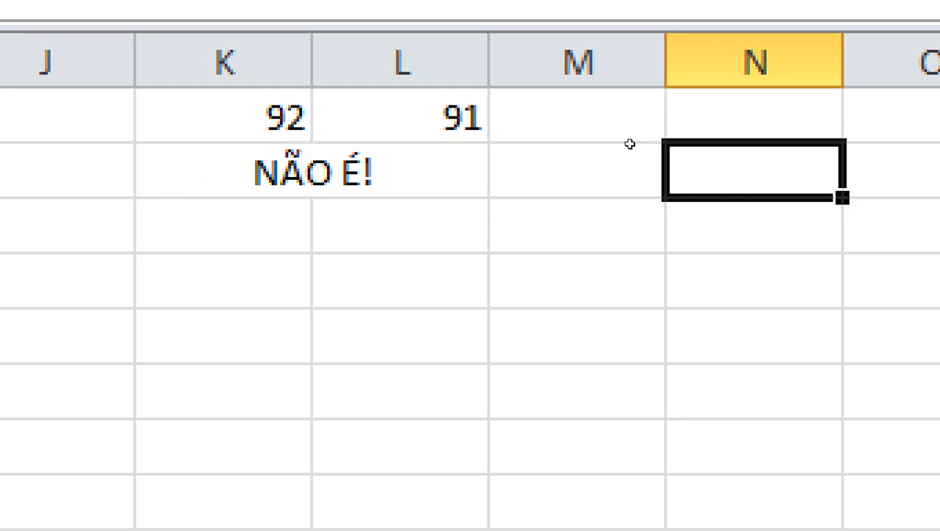
key(shift+Right)
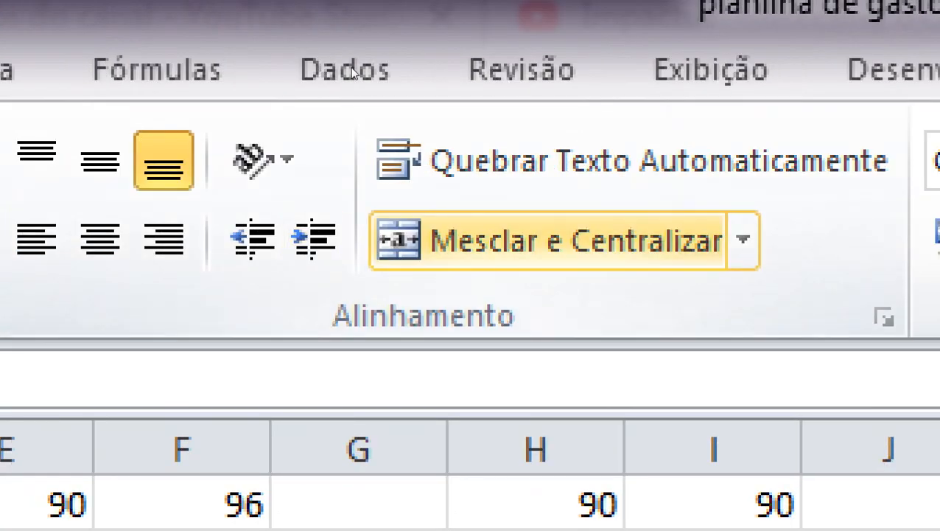
Enter 100 in N1 and 110 in O1 as the next pair of numbers.
key(shift+Left)
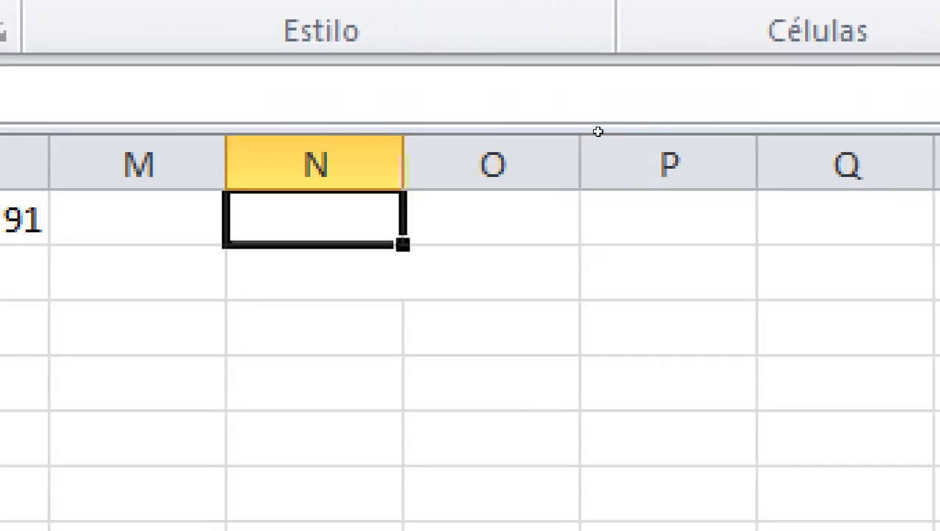
text(100)
key(Tab)
text(20)
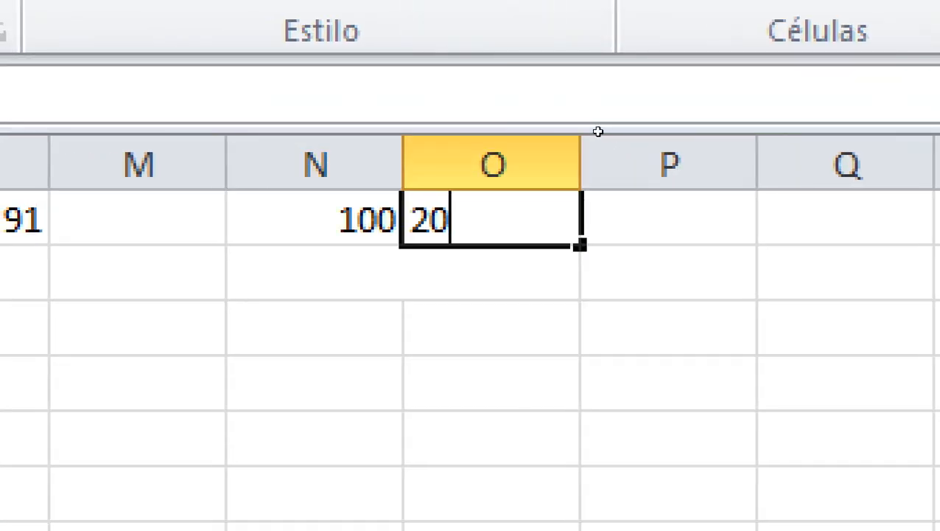
key(BackSpace)
key(BackSpace)
text(1)
key(Return)
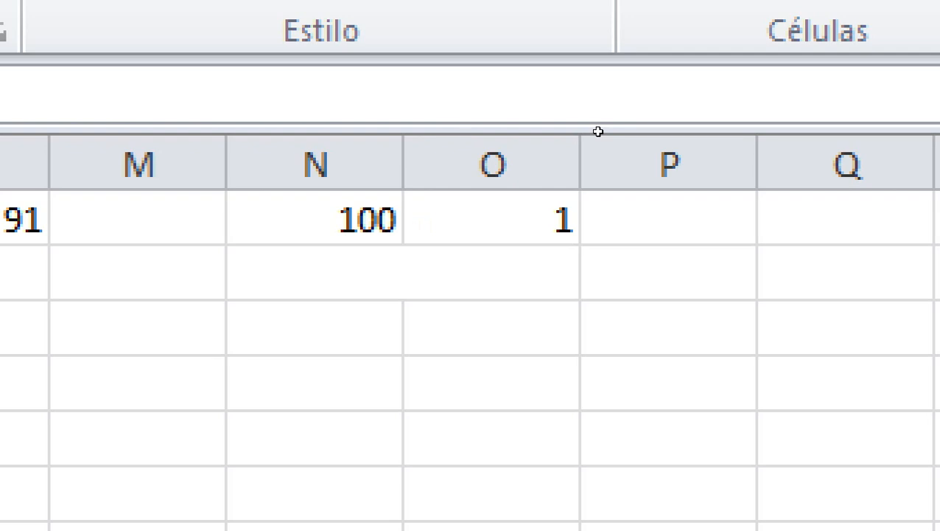
click(682, 132)
key(Left)
key(F2)
text(10)
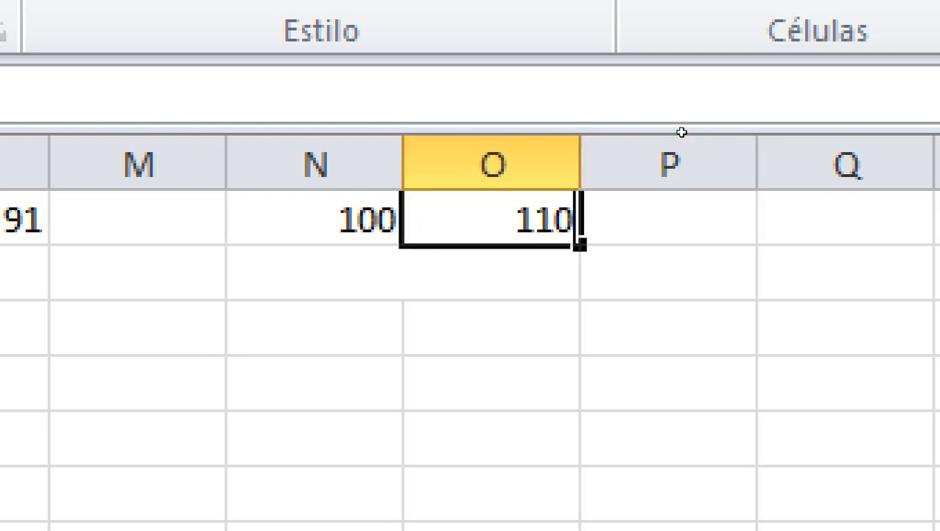
key(Return)
Start an SE formula in merged cell N2 with the logical test N1=>O1.
text(=)
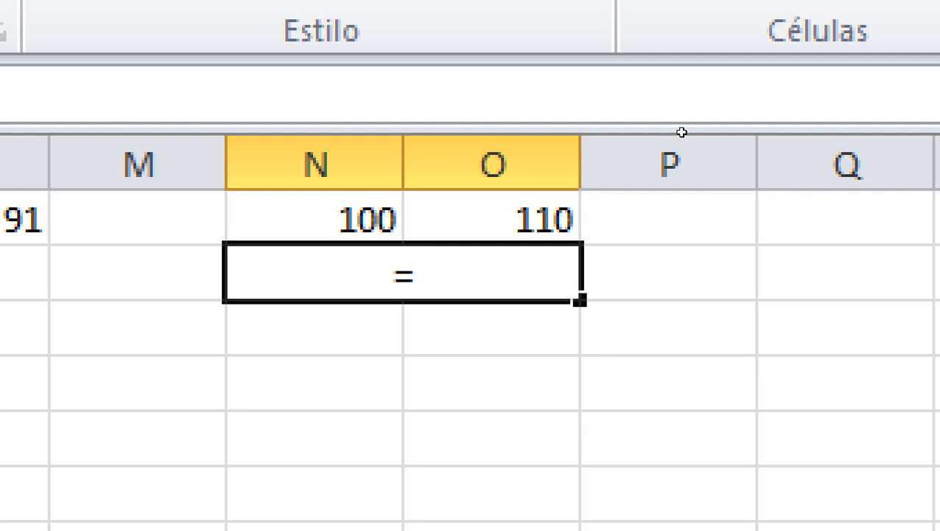
text(SE)
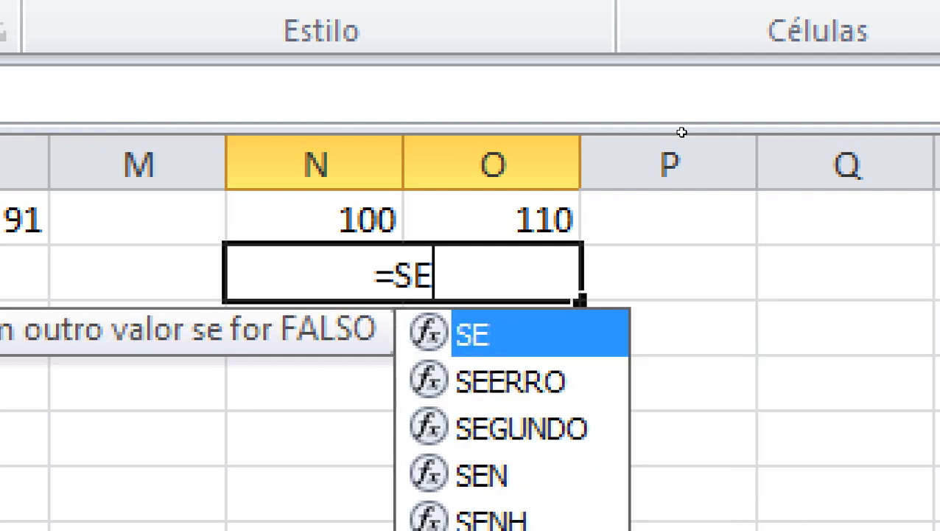
text(()
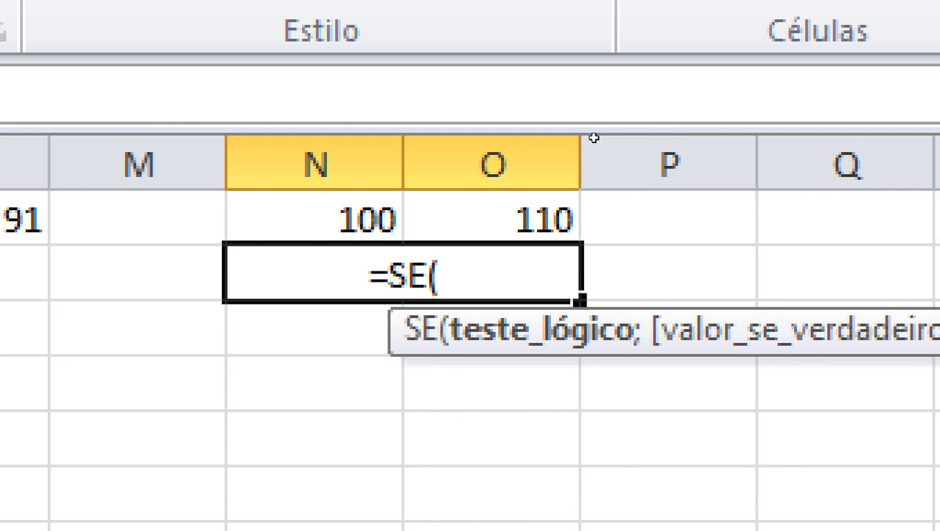
key(Up)
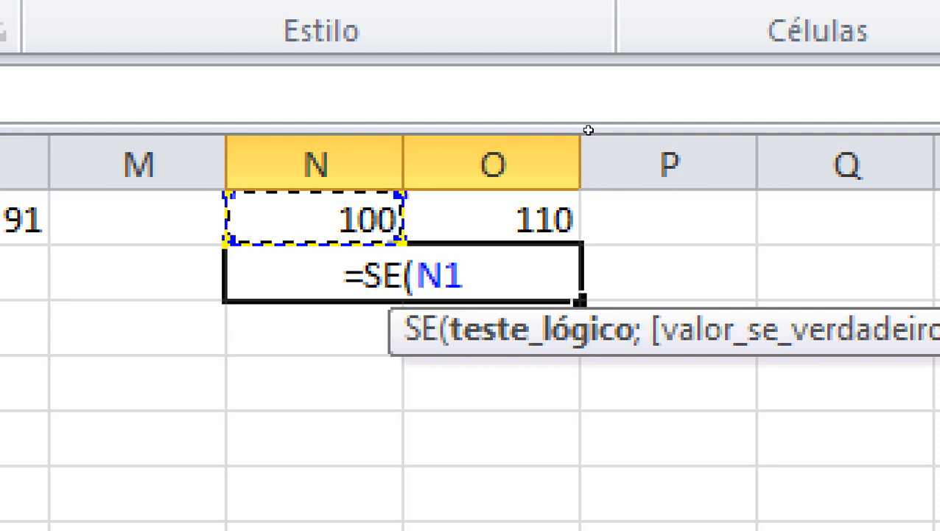
text(=>)
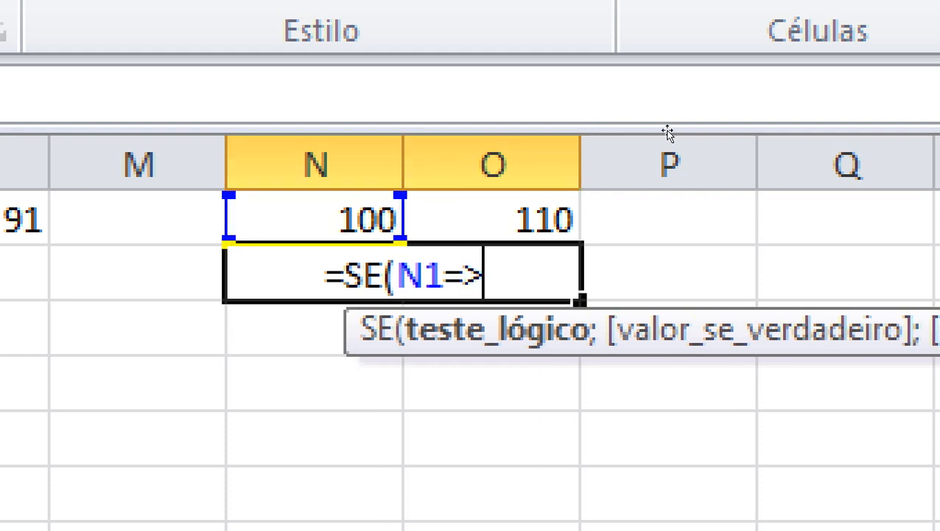
key(Up)
key(Right)
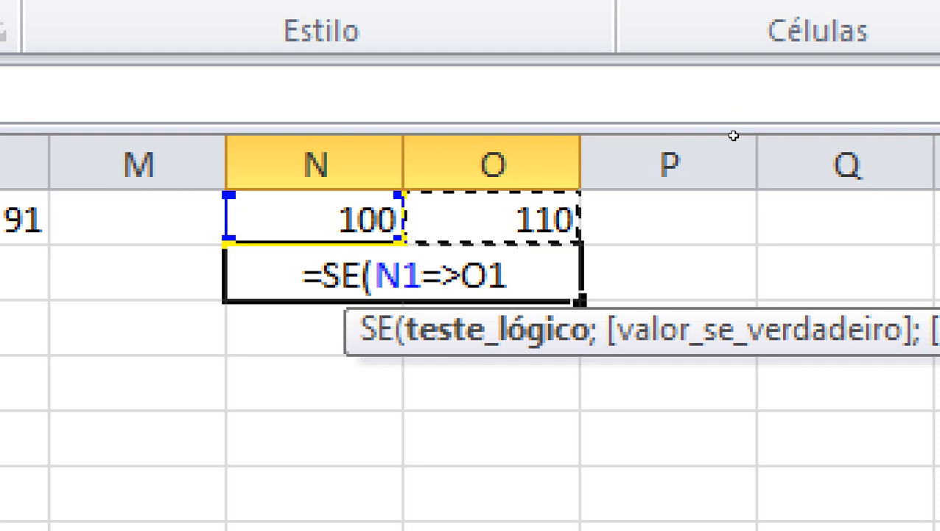
text(;.)
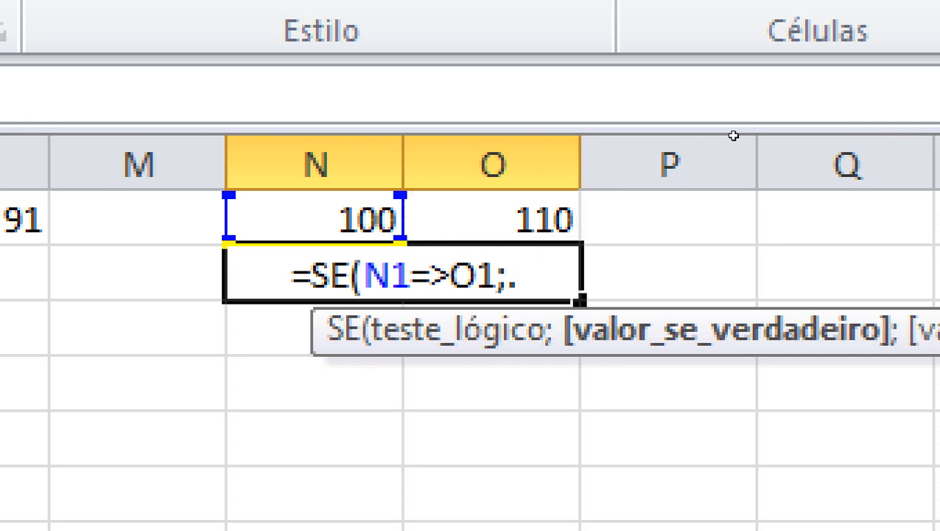
key(BackSpace)
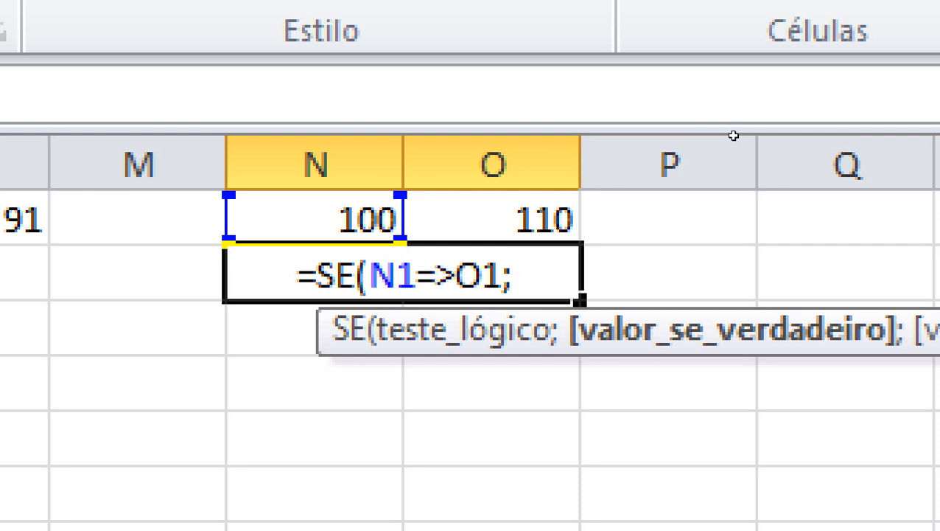
Add "SIM, É MAIOR OU IGUAL" as the N2 formula's return text for a true test.
text(")
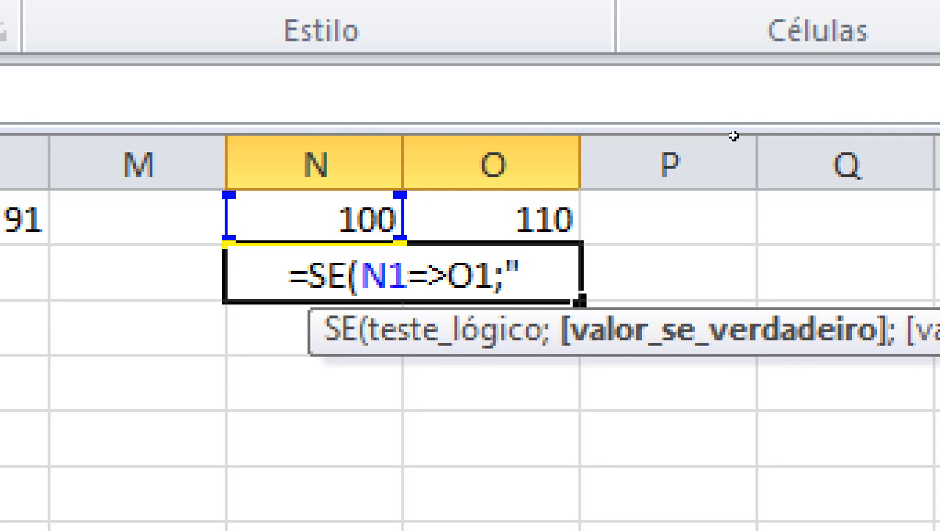
text(SIM)
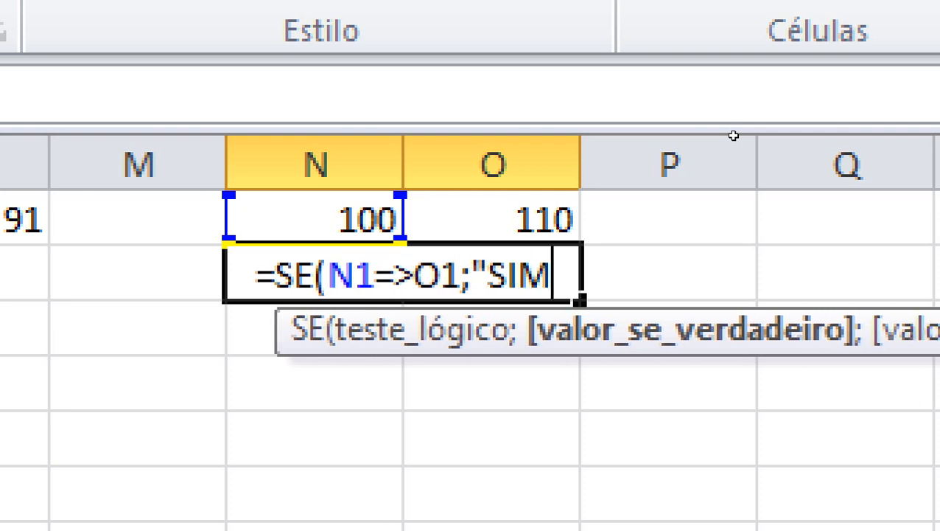
text(, É MAIO)
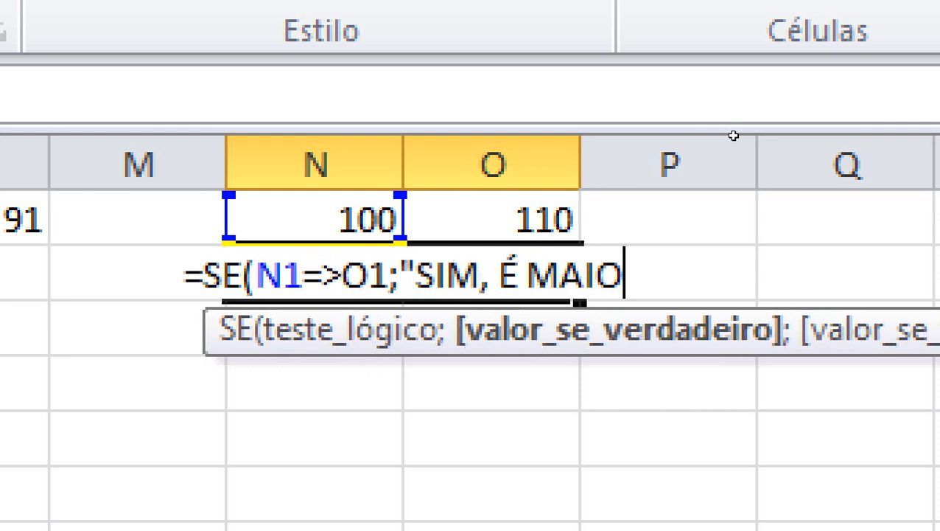
text(R OU IGUAL)
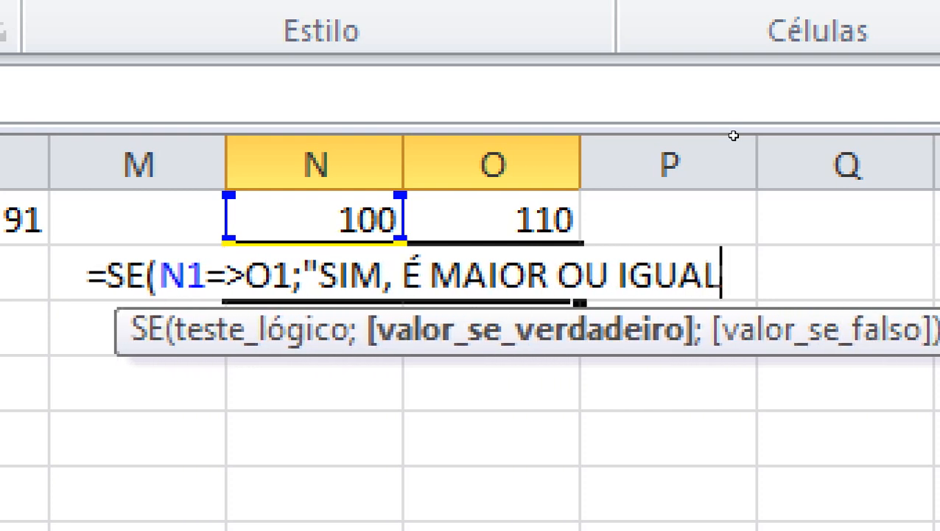
text(";)
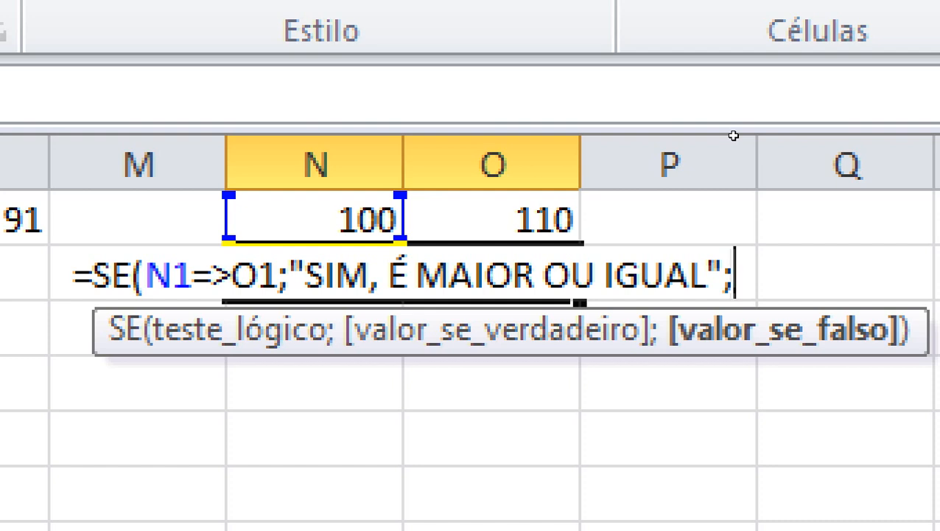
Add "NÃO, ELE É MENOR E NÃO IGUAL" as the return text for a false test and close the N2 formula's parenthesis.
text(")
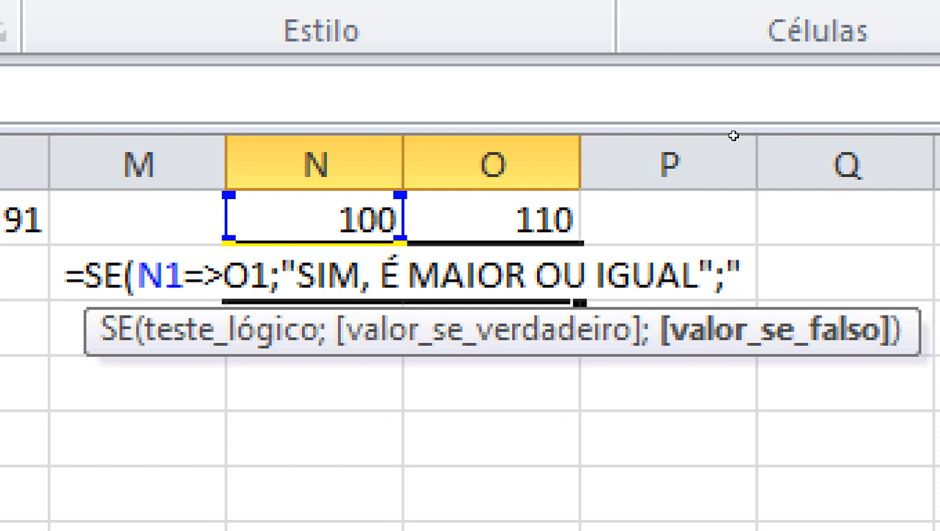
text(NÃO, ÉLE)
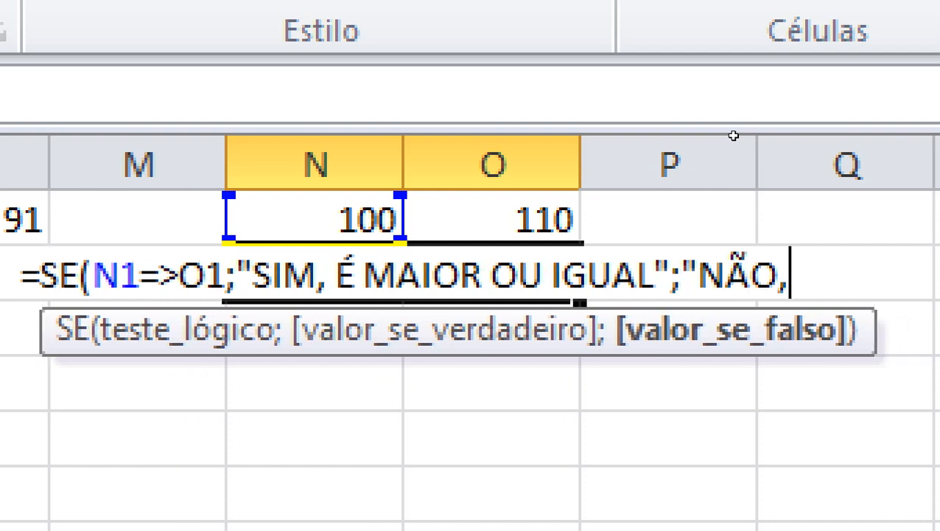
key(BackSpace)
key(BackSpace)
key(BackSpace)
key(BackSpace)
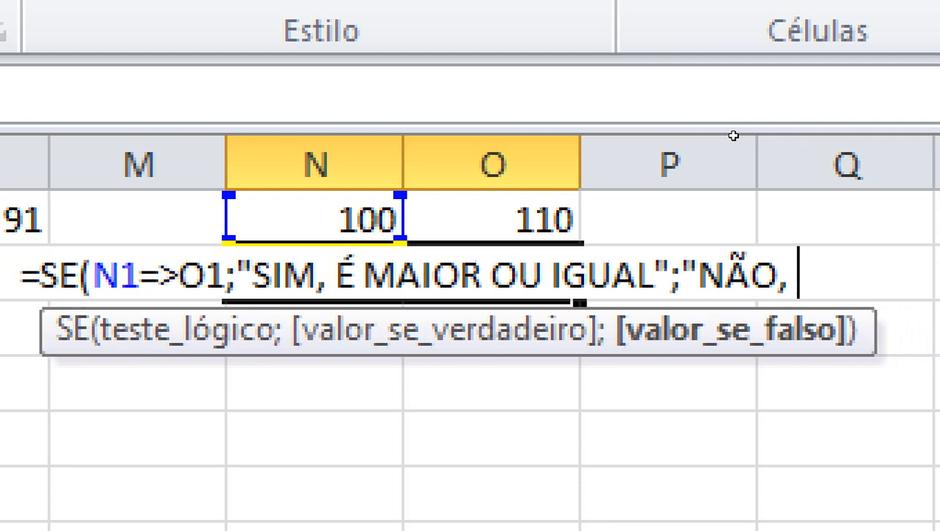
text(ELE É MENOR E NÃO)
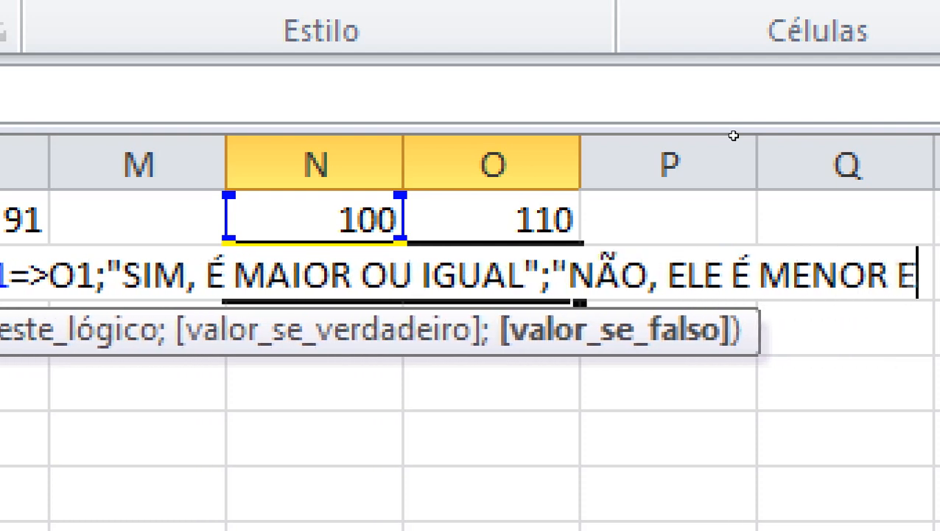
text( GUAL)
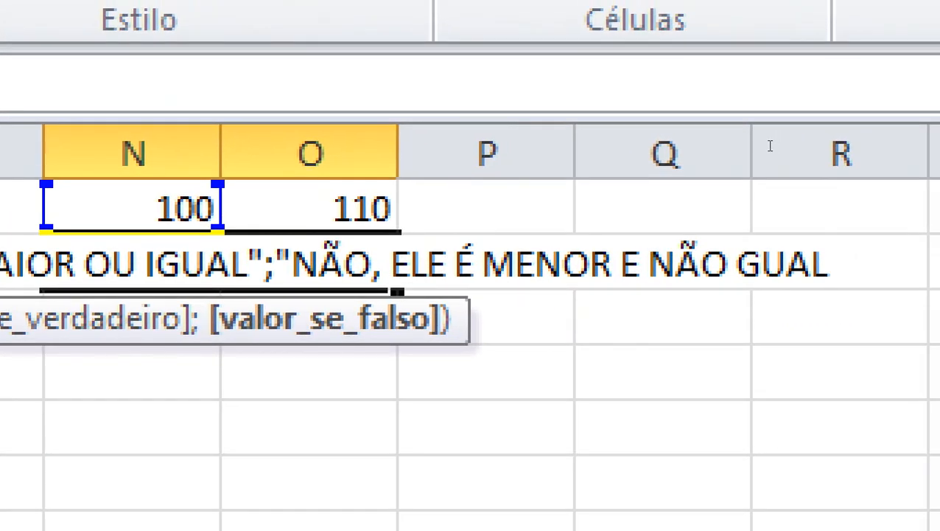
click(737, 264)
text(I)
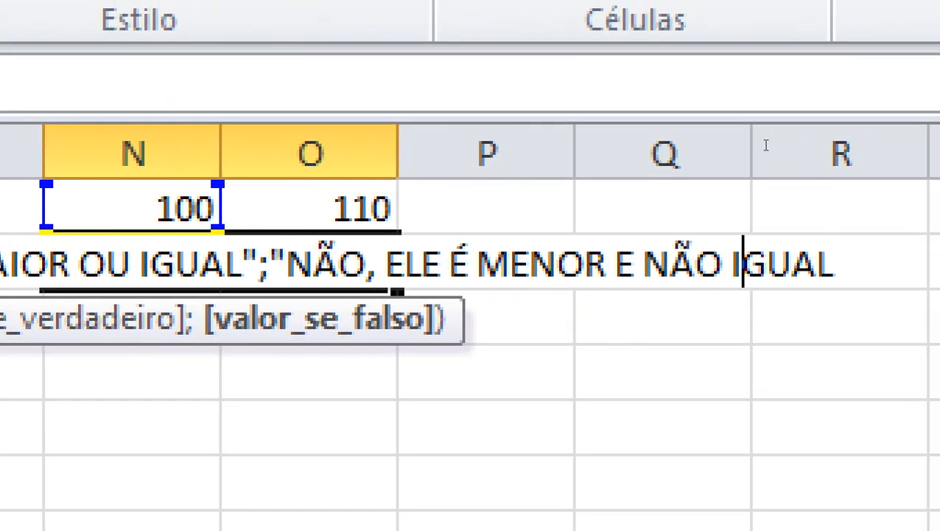
key(Right)
key(Right)
key(Right)
key(Right)
text(")
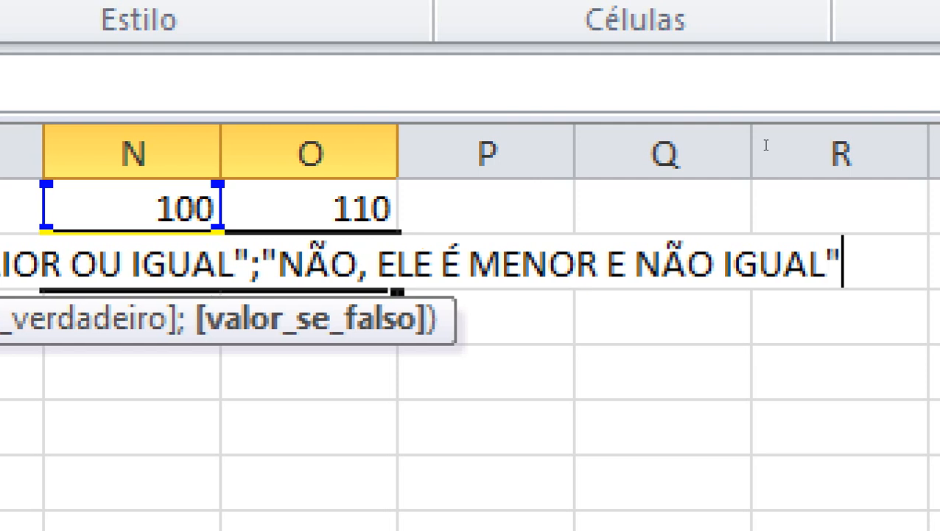
text())
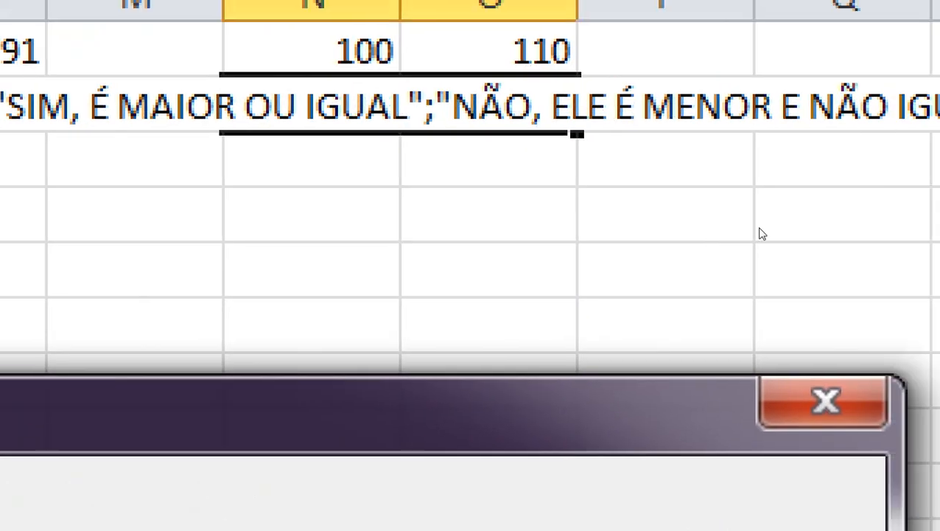
Correct the comparison operator in the N2 formula so the logical test reads N1>=O1, and commit the formula.
click(743, 217)
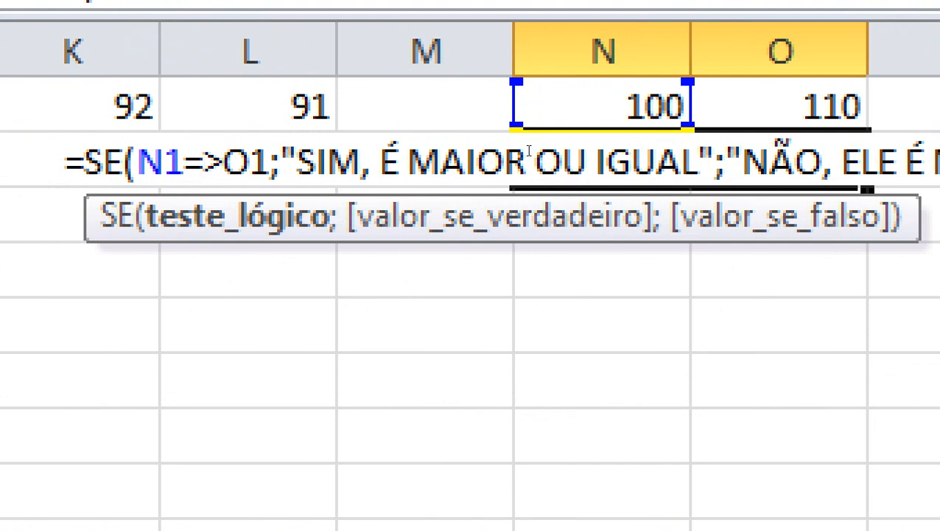
key(Delete)
key(Left)
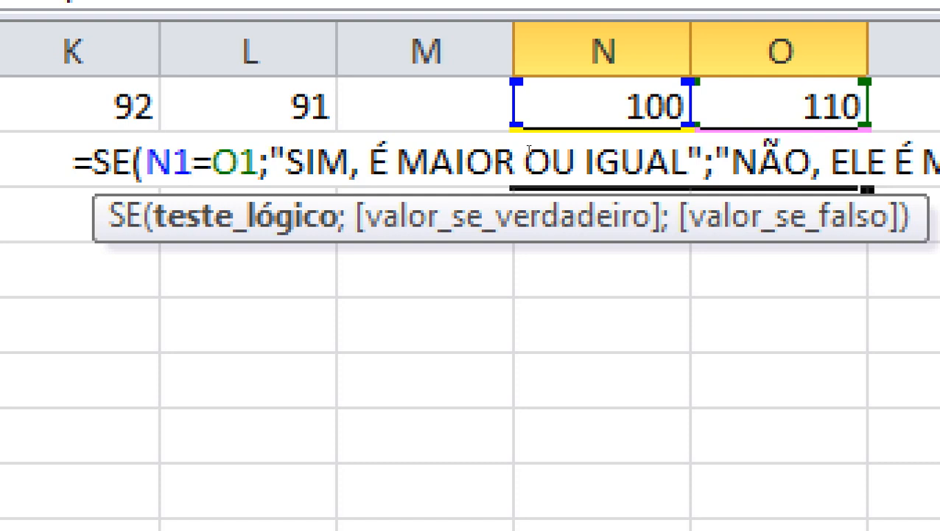
text(<)
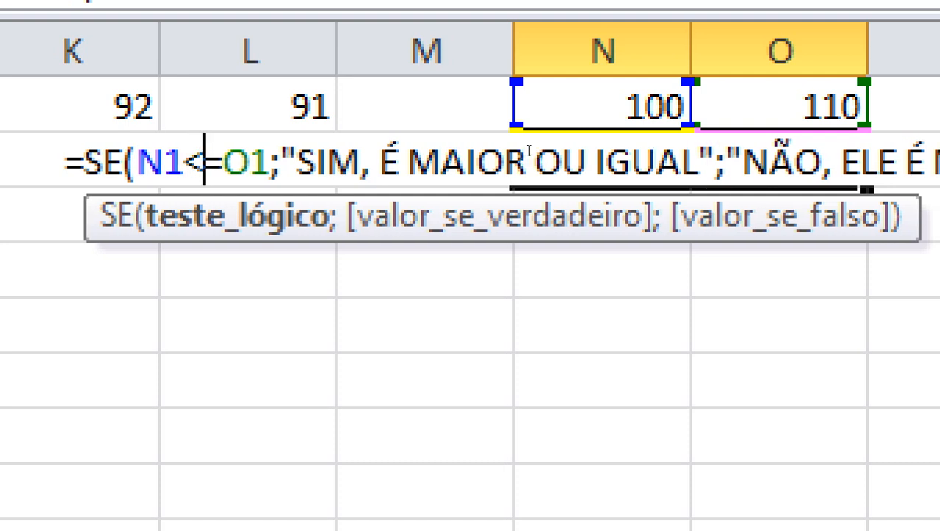
key(Right)
key(BackSpace)
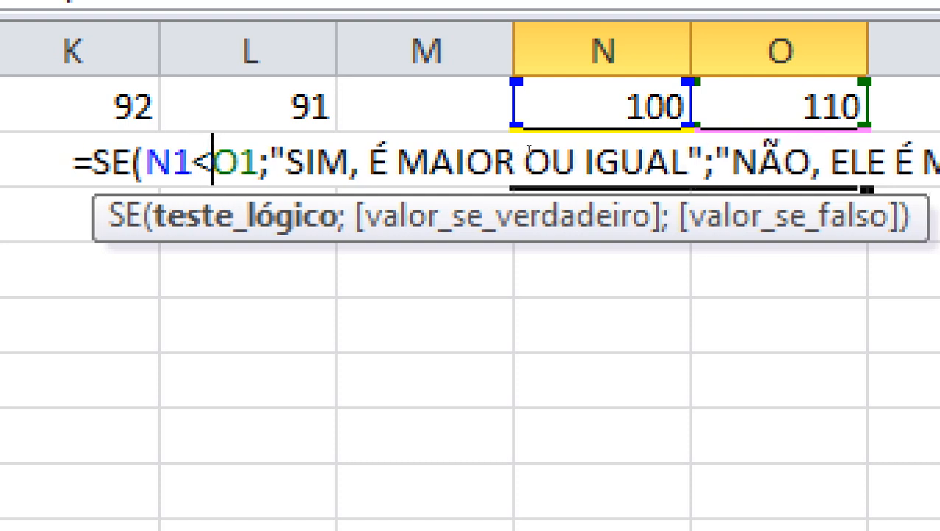
text(<)
key(BackSpace)
key(BackSpace)
text(>)
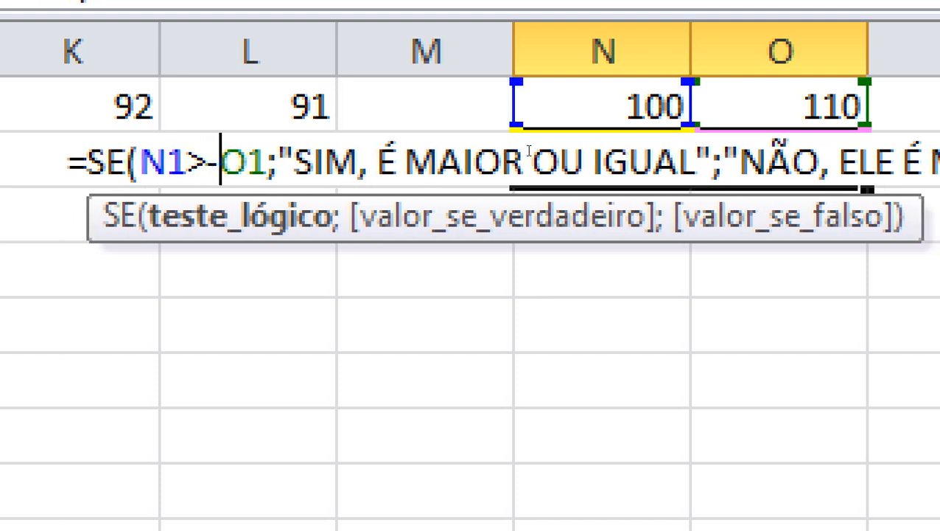
text(=)
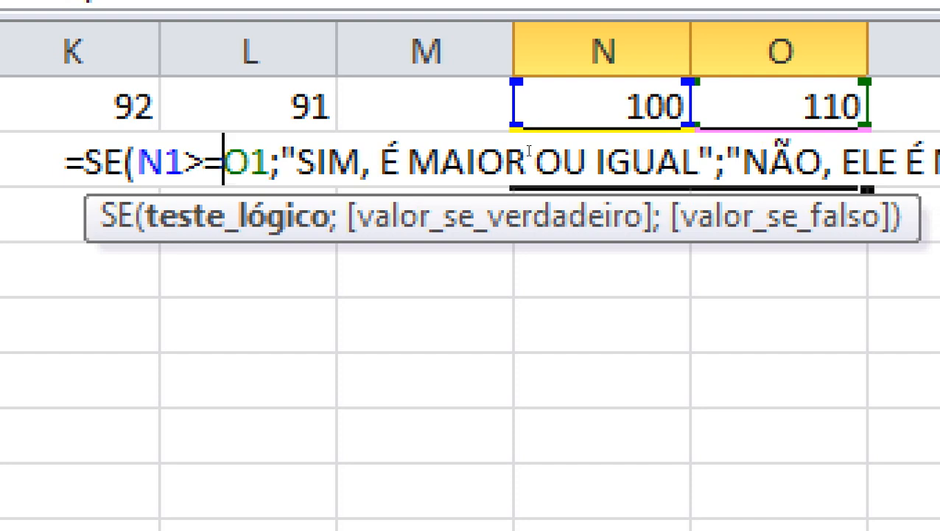
key(Return)
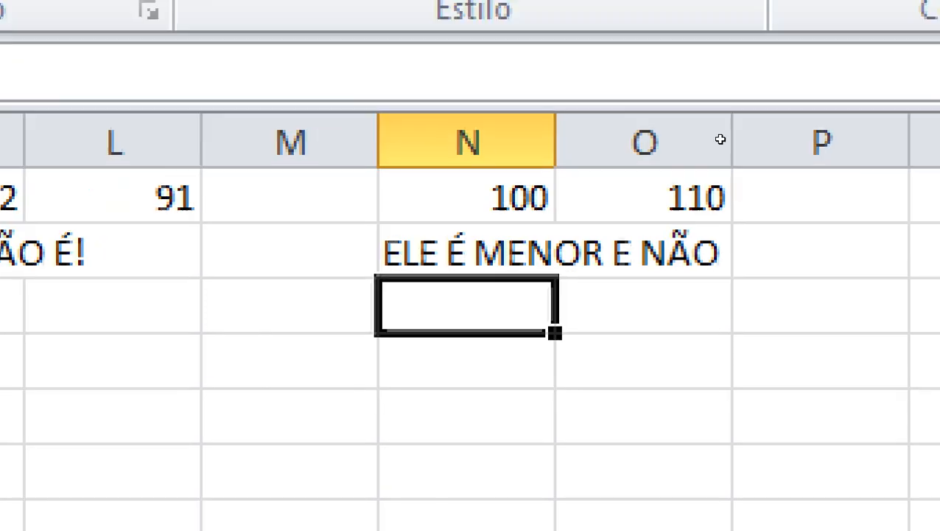
Examine the N2 formula's comparison and return texts in edit mode, leaving the formula as it is.
click(885, 159)
double_click(835, 160)
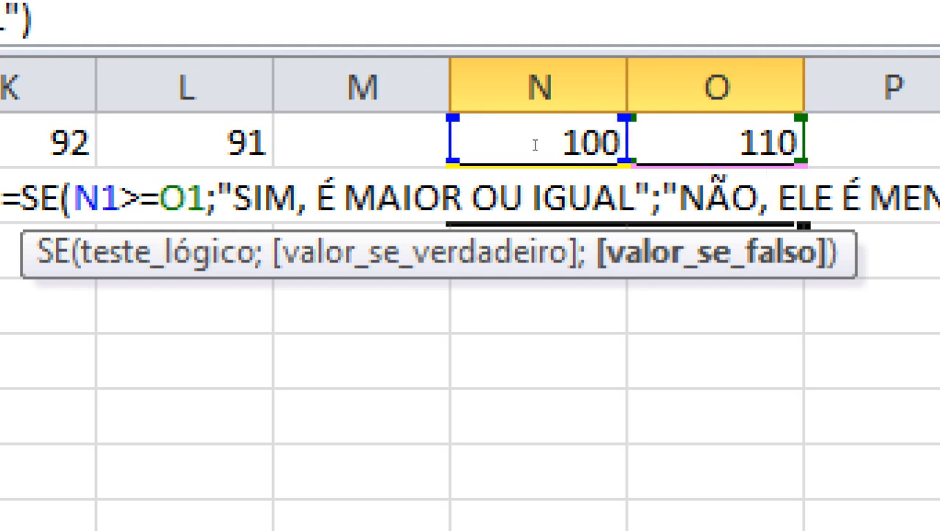
key(Return)
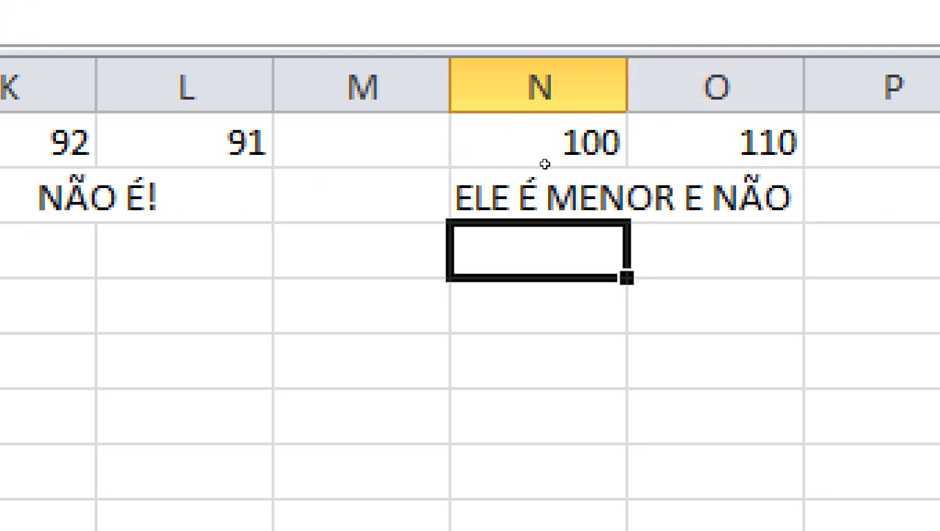
Widen columns O and N until the full return text fits in merged cell N2.
click(663, 149)
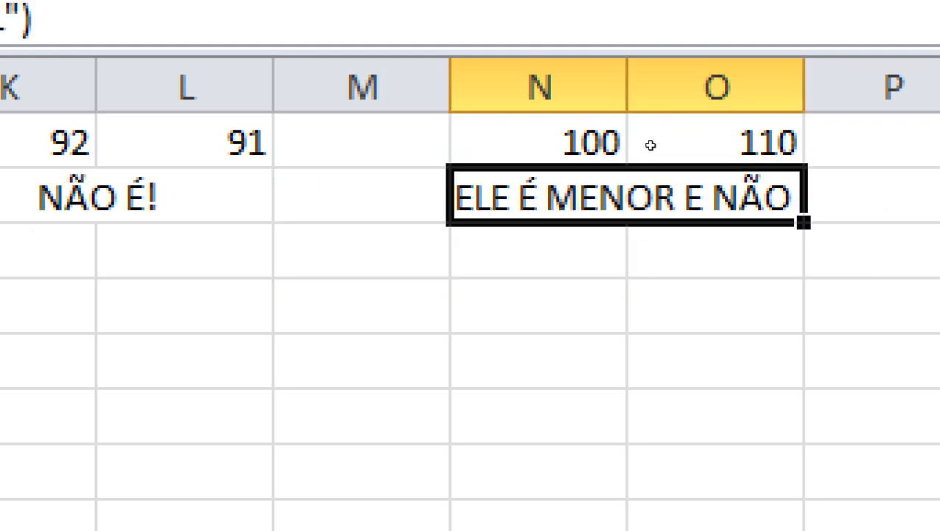
drag(676, 116, 707, 118)
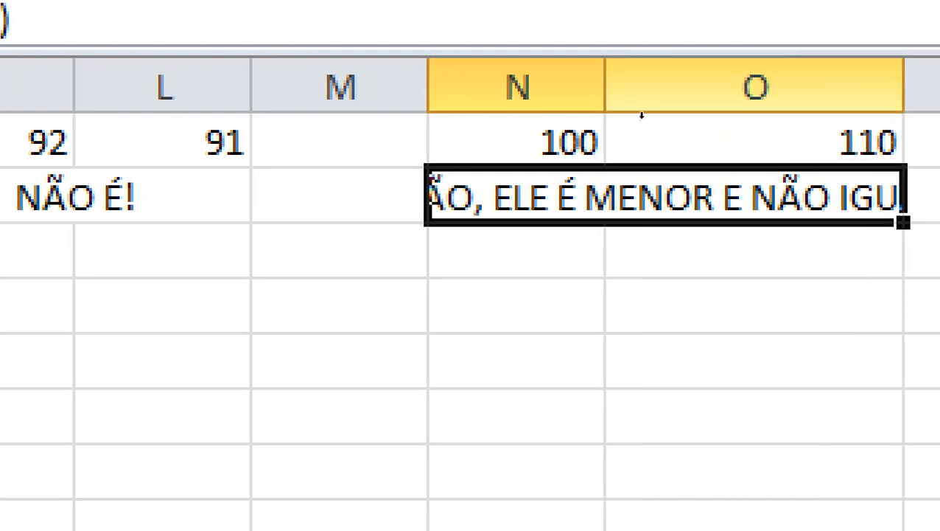
drag(642, 116, 658, 130)
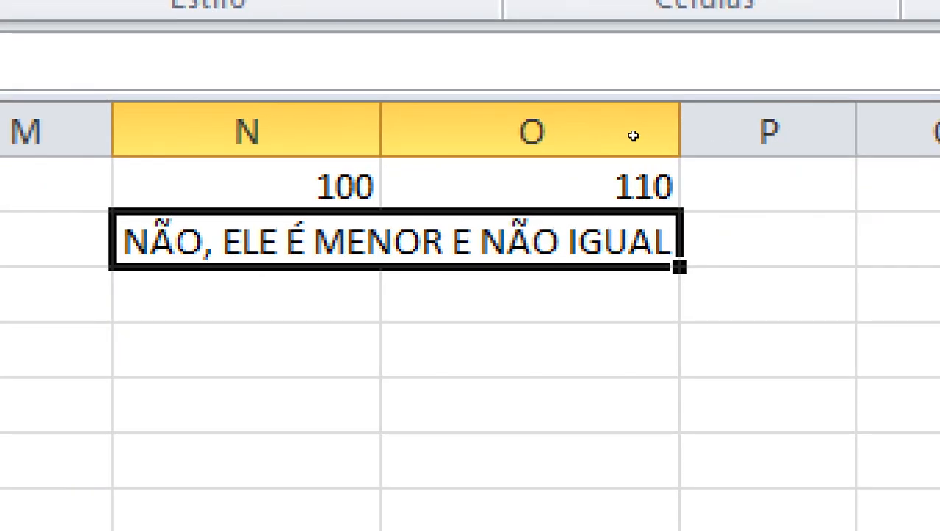
Check the compared value in O1 and review the formula in merged cell N2 in edit mode.
key(Up)
key(Right)
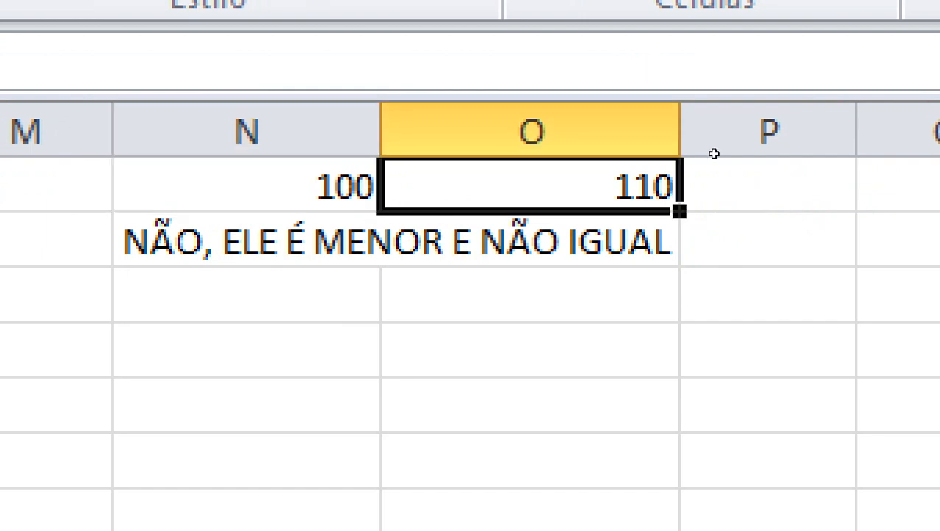
key(Down)
double_click(611, 240)
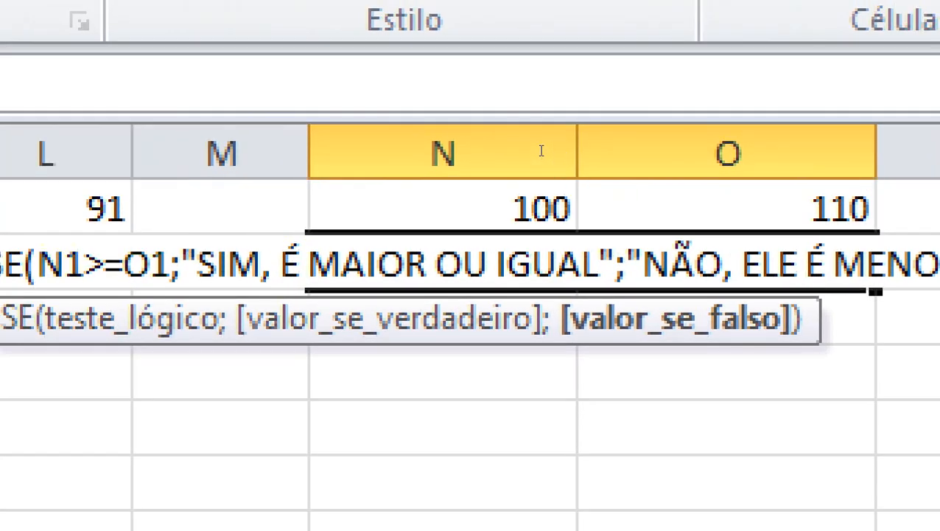
key(Return)
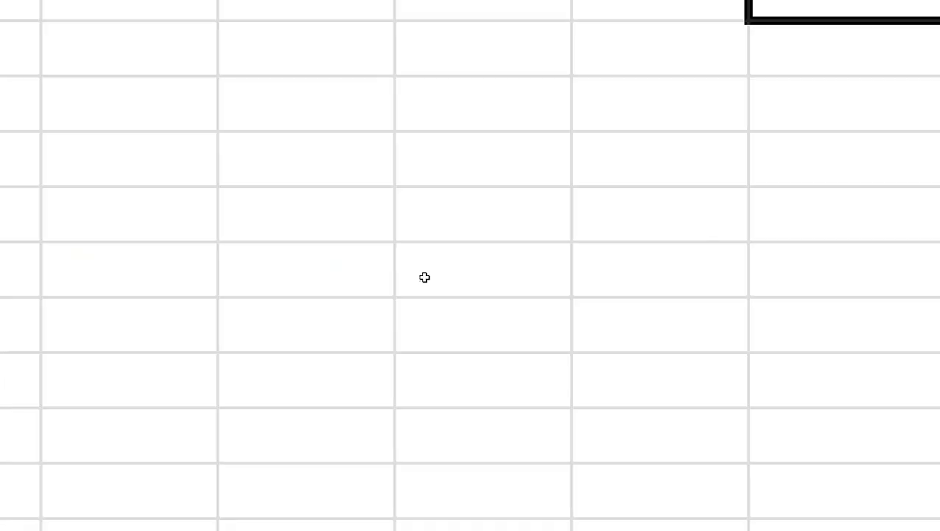
Enter the heading "Limite de gastos" in cell K5 and widen column K to fit it.
click(475, 181)
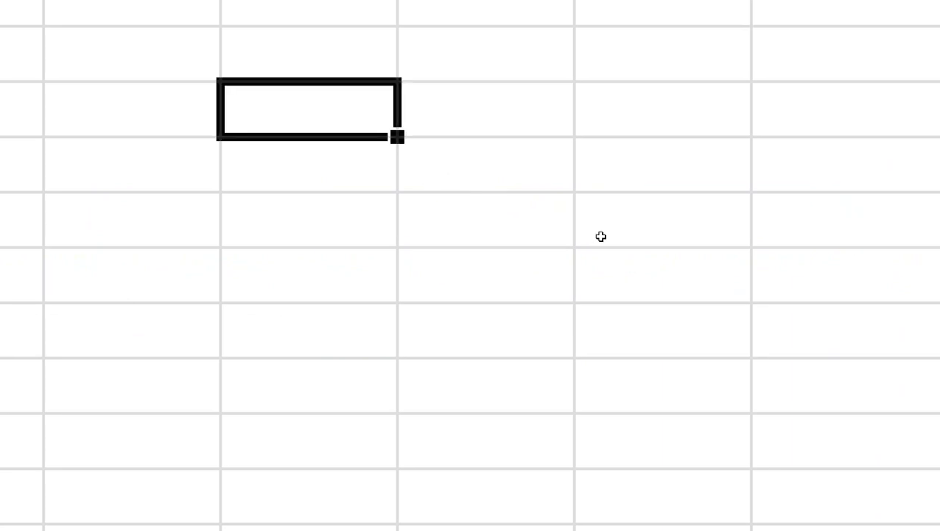
text(lIMITE)
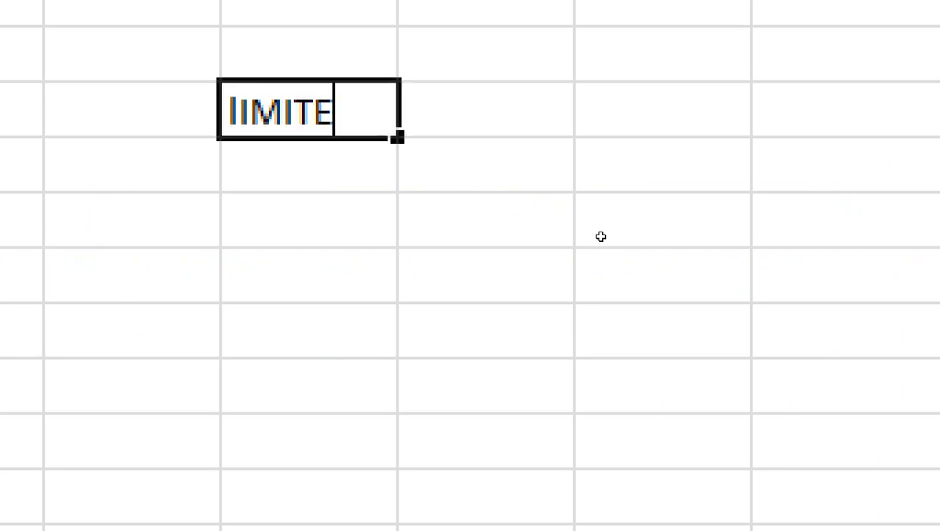
key(BackSpace)
key(BackSpace)
key(BackSpace)
key(BackSpace)
key(BackSpace)
key(BackSpace)
text(mI)
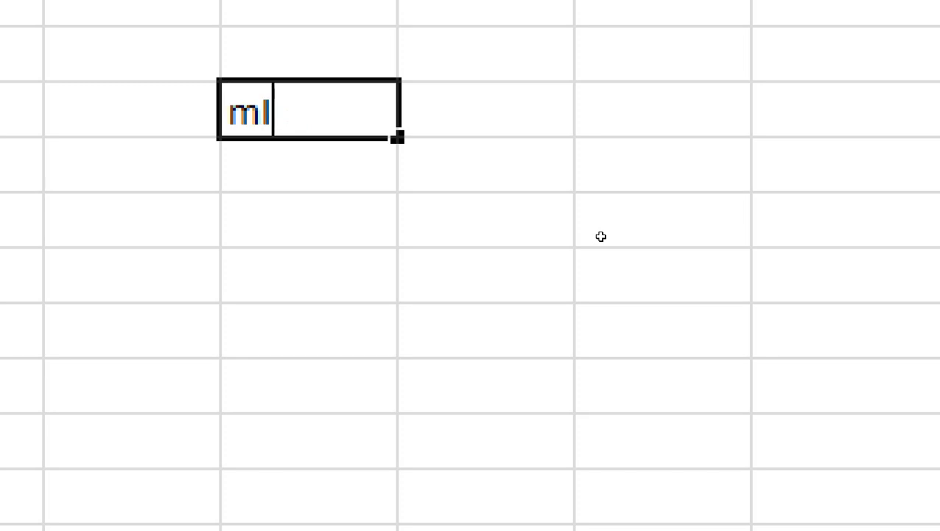
key(BackSpace)
key(BackSpace)
text(lO)
key(BackSpace)
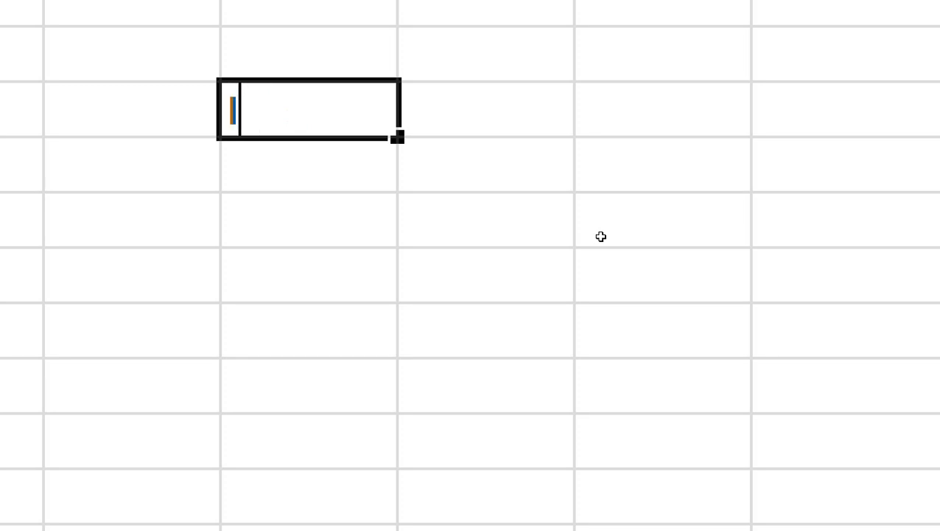
text(IMITE de gastor)
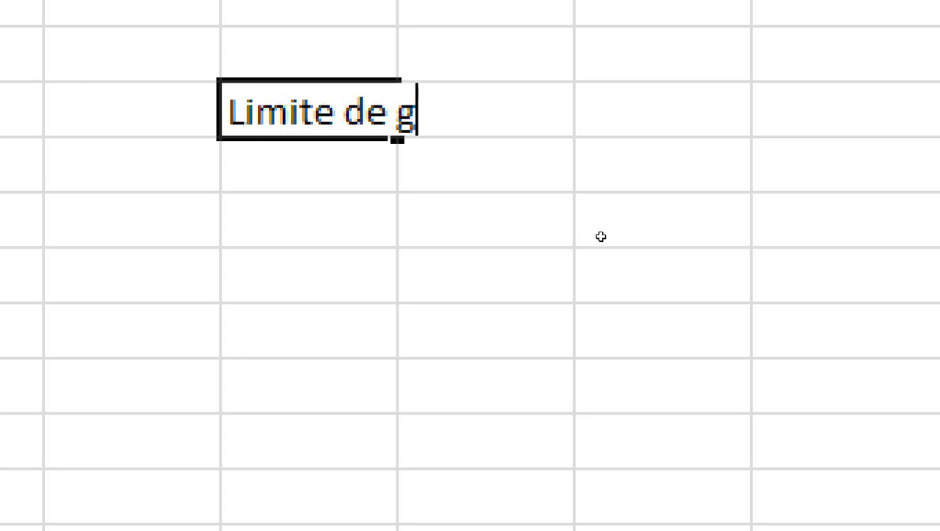
key(BackSpace)
text(stos)
key(Tab)
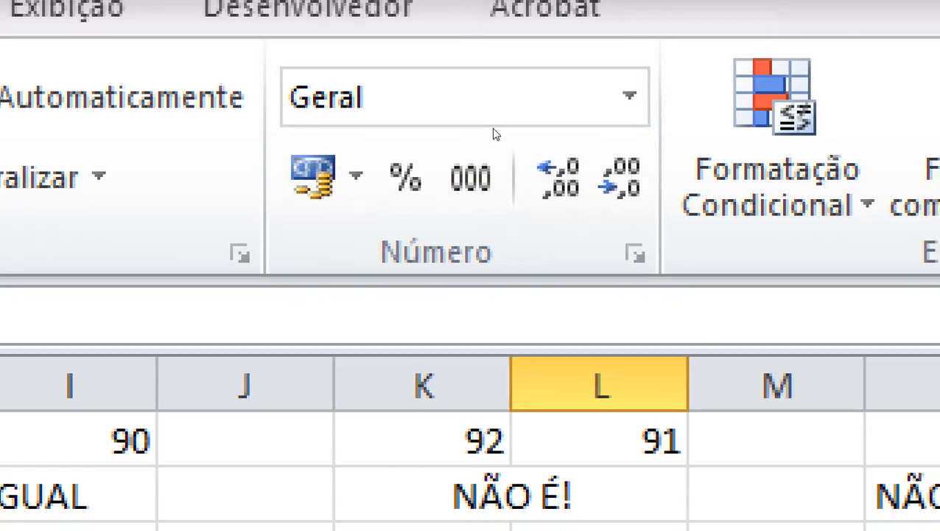
drag(497, 115, 552, 113)
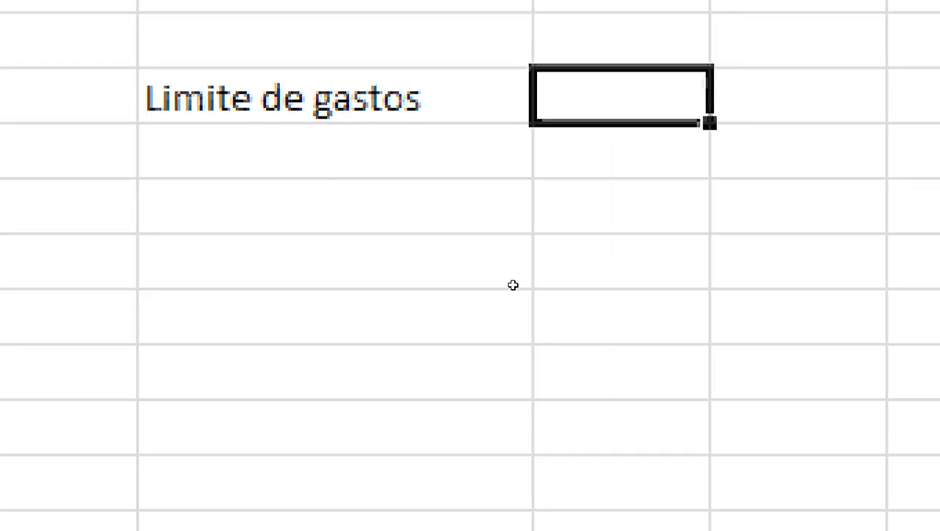
Enter the heading "Gasto" in cell J5, beside "Limite de gastos".
click(115, 166)
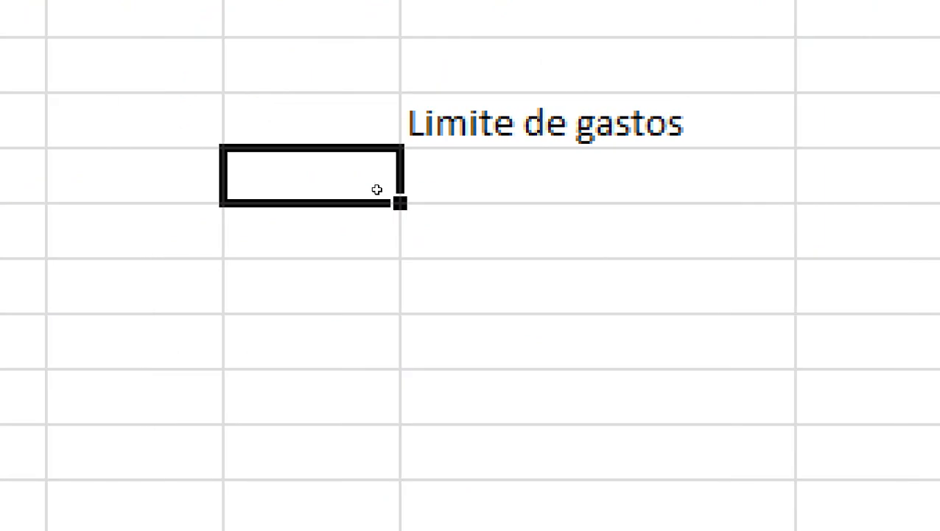
key(Up)
text(Gastp0)
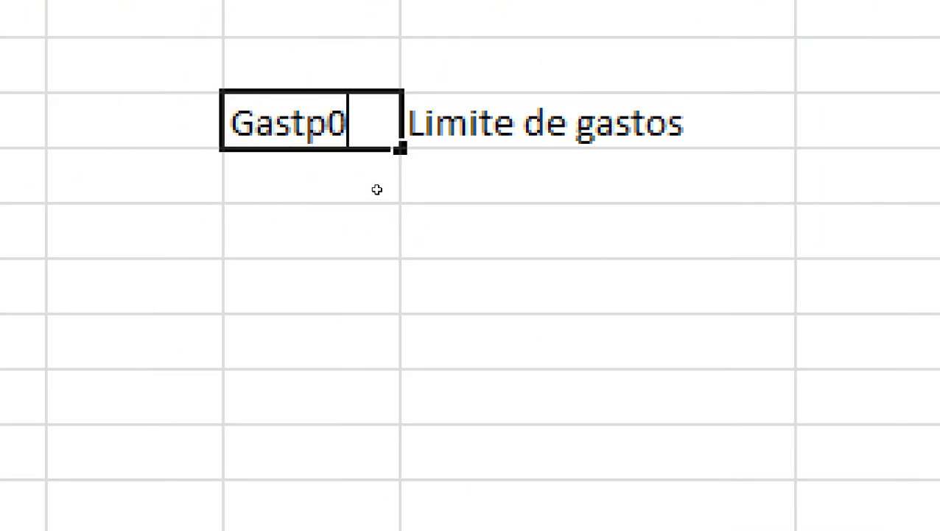
key(BackSpace)
key(BackSpace)
key(BackSpace)
key(BackSpace)
text(o)
key(BackSpace)
text(t)
key(Return)
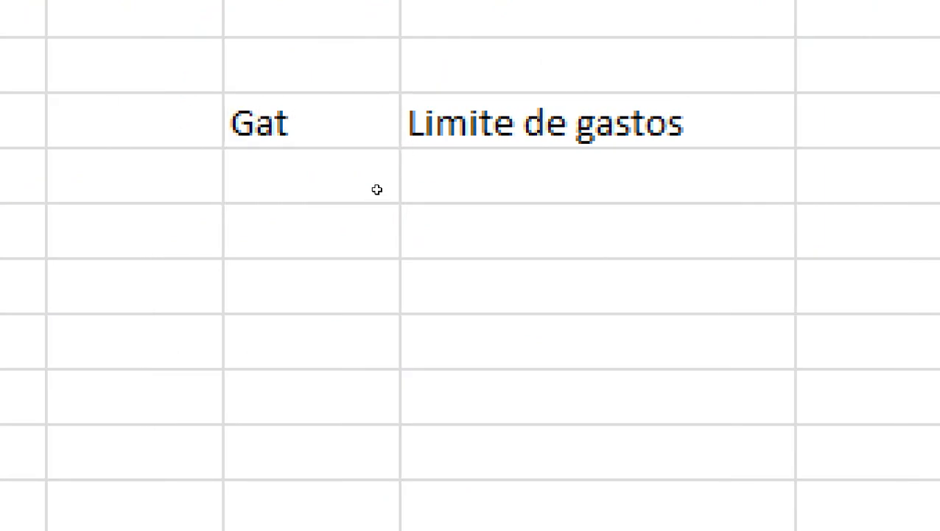
key(Up)
text(Gasto)
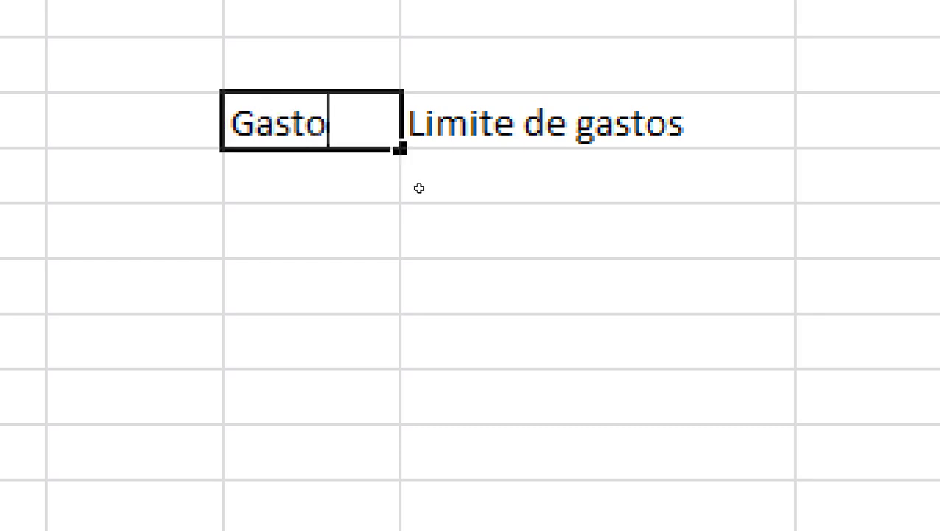
key(Tab)
Enter the heading "Valor que possui" in cell L5 and widen column L to fit it.
key(Tab)
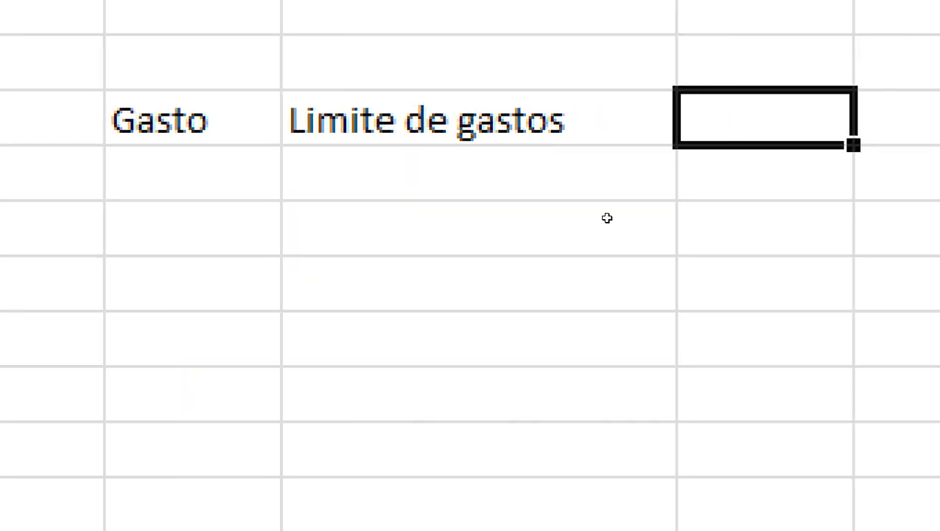
text(Valor que)
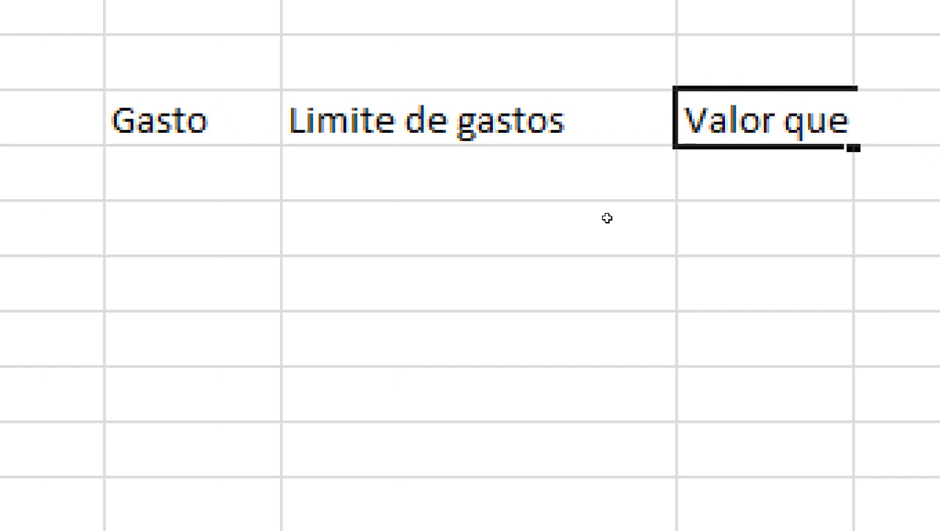
text( possu)
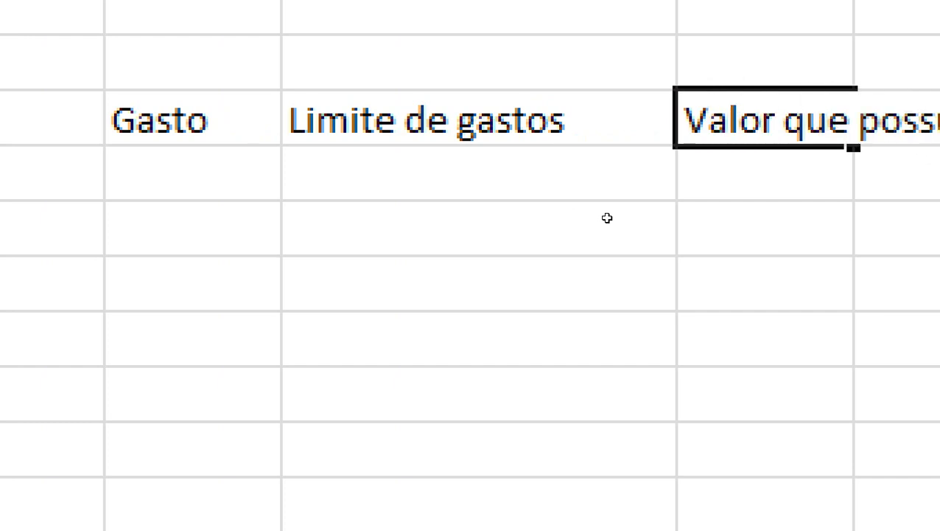
key(super+minus)
click(641, 229)
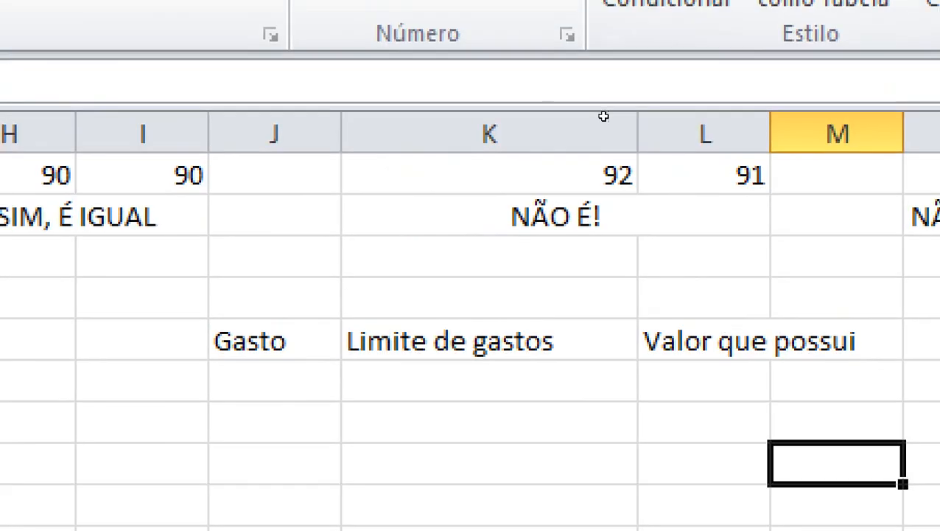
drag(604, 116, 604, 115)
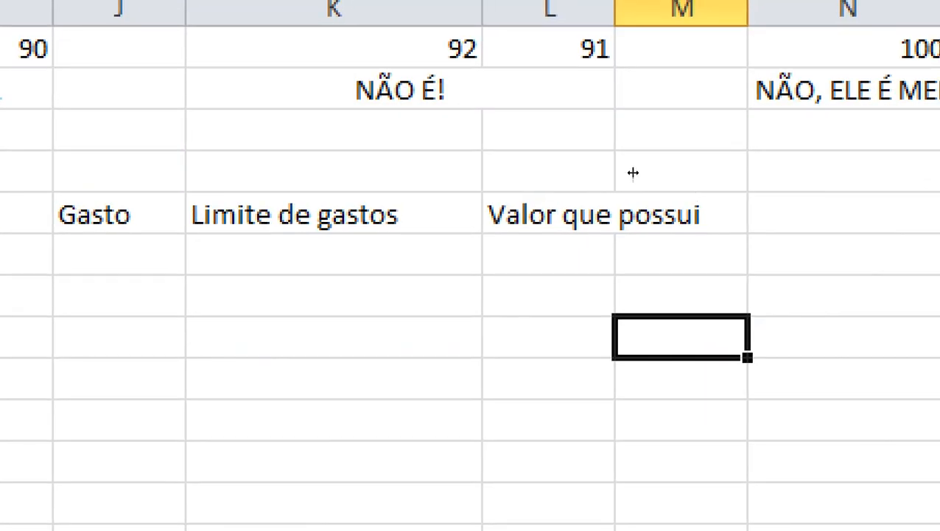
drag(770, 134, 843, 134)
drag(624, 128, 640, 129)
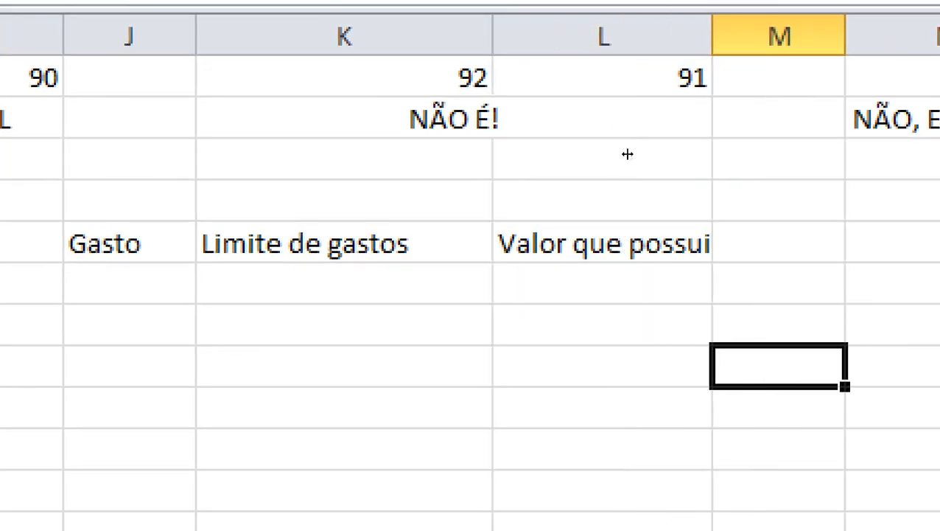
Enter the heading beginning with "Situaç" in cell M5, beside "Valor que possui".
key(Up)
key(Up)
key(Up)
text(Situaç)
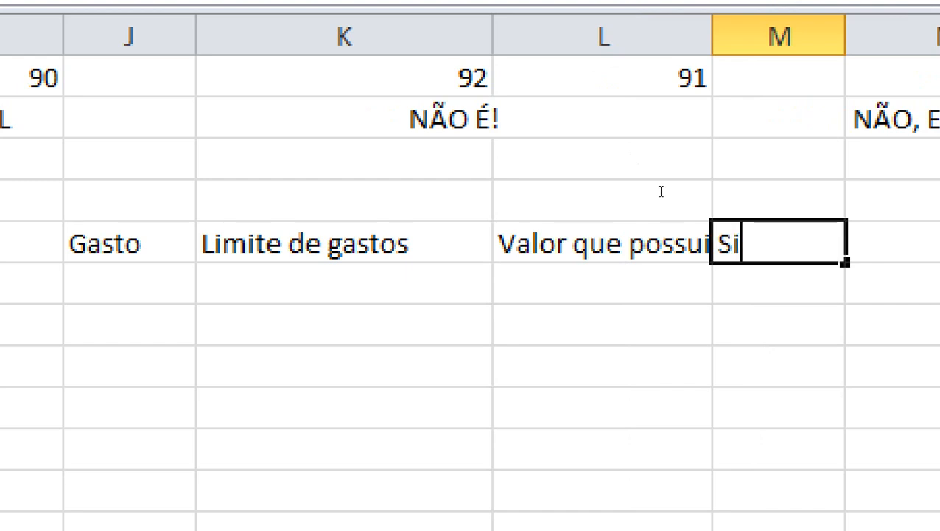
Complete the heading "Situação" in cell M5 and widen column M.
text(ão)
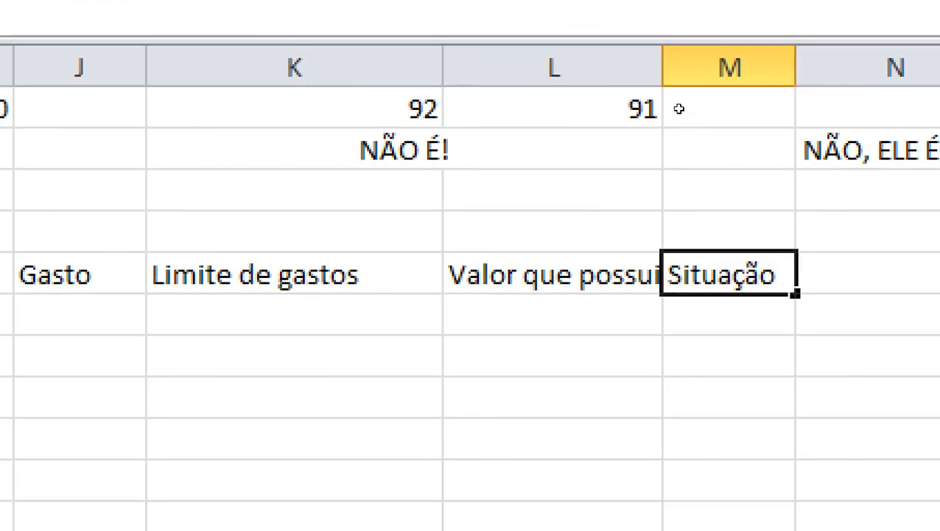
drag(787, 67, 812, 67)
click(631, 438)
Copy the headings from J5:M5, Gasto through Situação, and paste them starting at cell A13.
drag(737, 274, 80, 274)
key(ctrl+c)
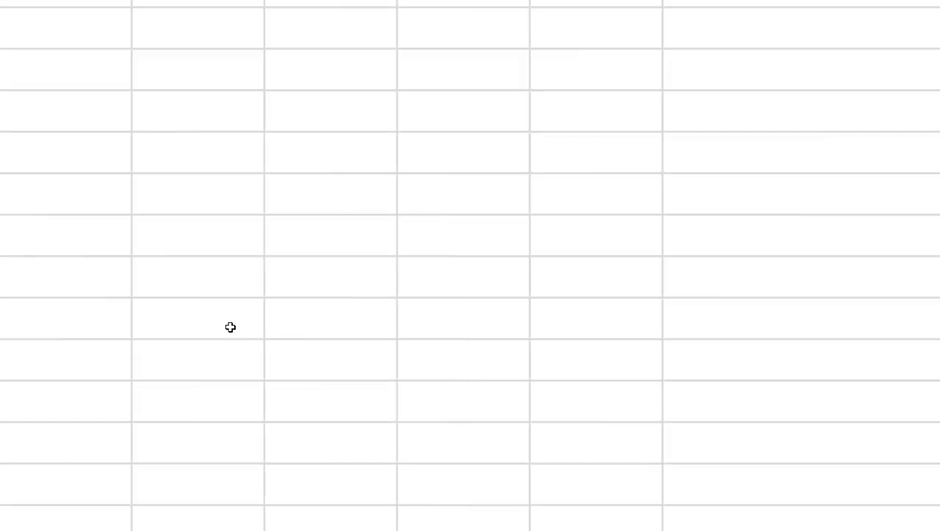
scroll(73, 309, down, 5)
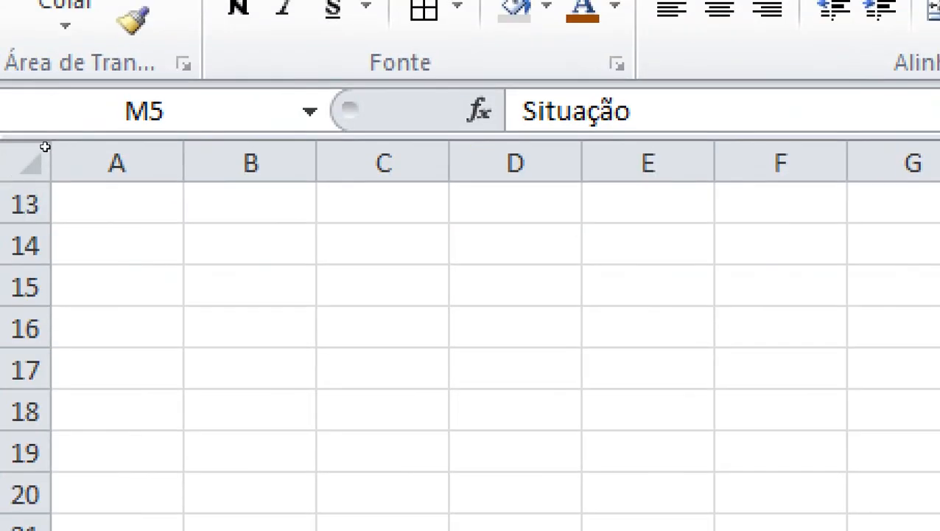
click(117, 203)
key(ctrl+v)
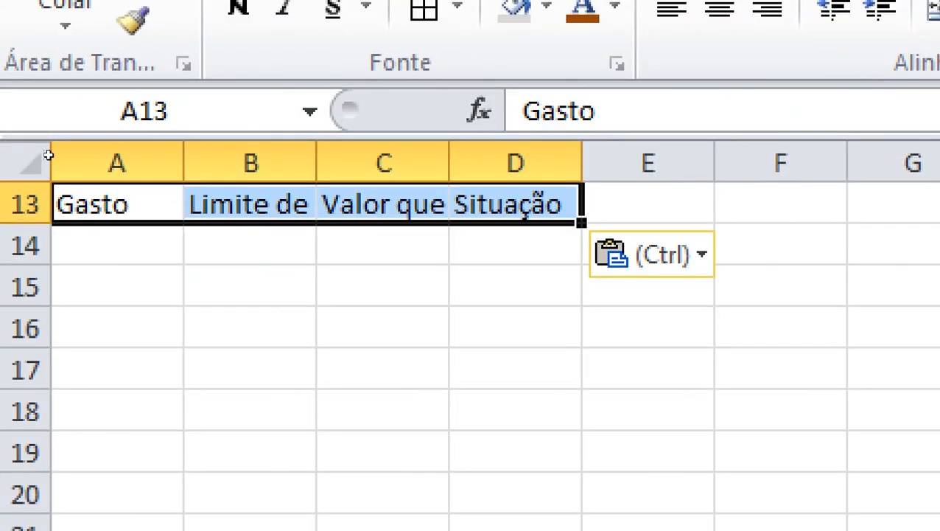
Widen columns D and C to give the pasted headings more room, and select cell A14.
click(382, 410)
drag(583, 162, 642, 162)
drag(449, 162, 574, 162)
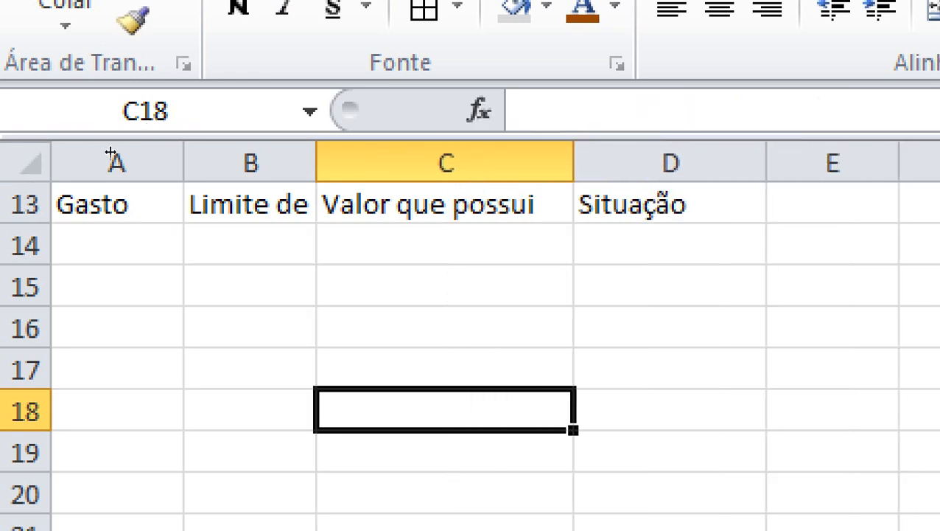
click(445, 244)
click(117, 286)
click(117, 245)
text(CV)
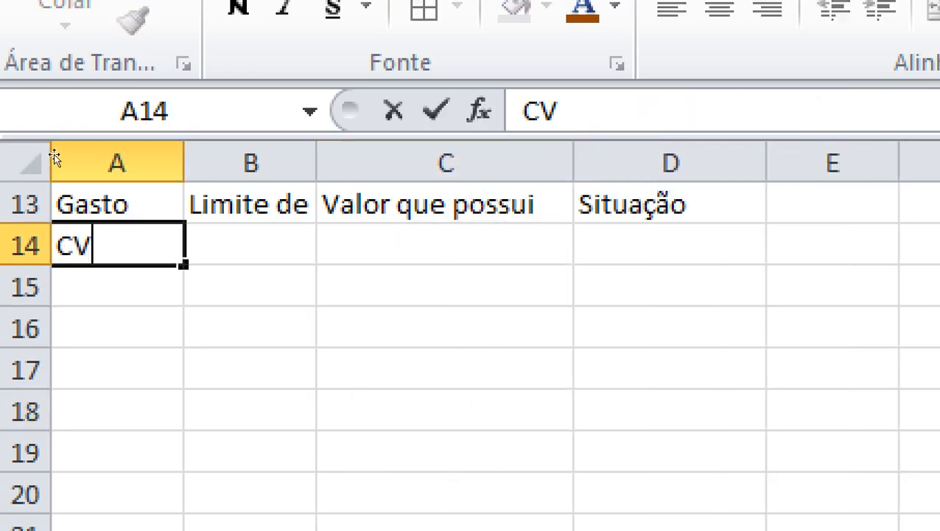
key(BackSpace)
key(BackSpace)
text(ga)
key(BackSpace)
key(BackSpace)
key(BackSpace)
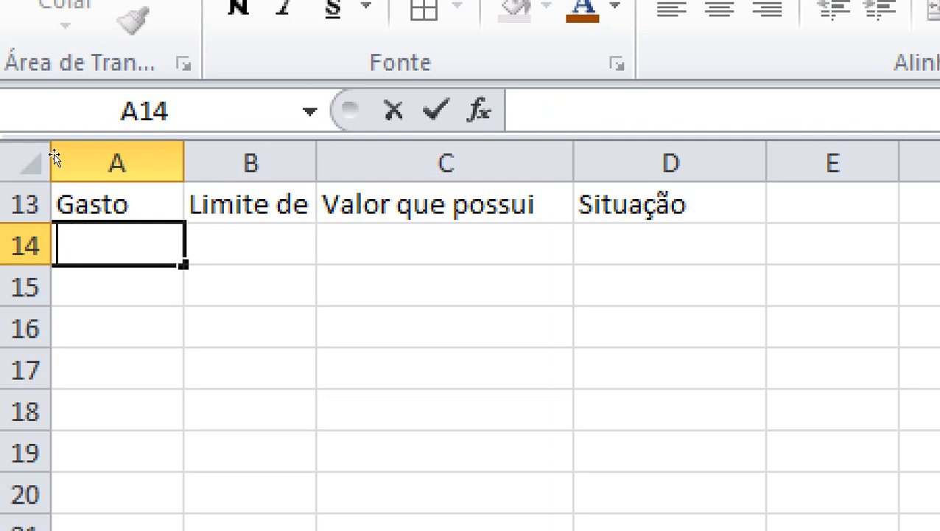
text(gAS)
key(BackSpace)
key(BackSpace)
key(BackSpace)
key(BackSpace)
text(FG)
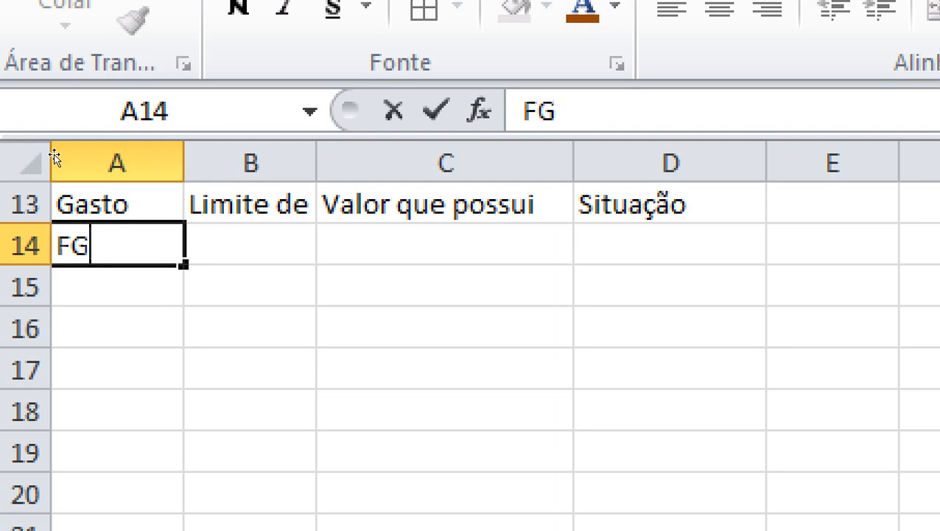
key(BackSpace)
key(BackSpace)
text(ga)
key(BackSpace)
key(BackSpace)
key(BackSpace)
Enter "Gasolina" as the first expense in cell A14.
text(GFa)
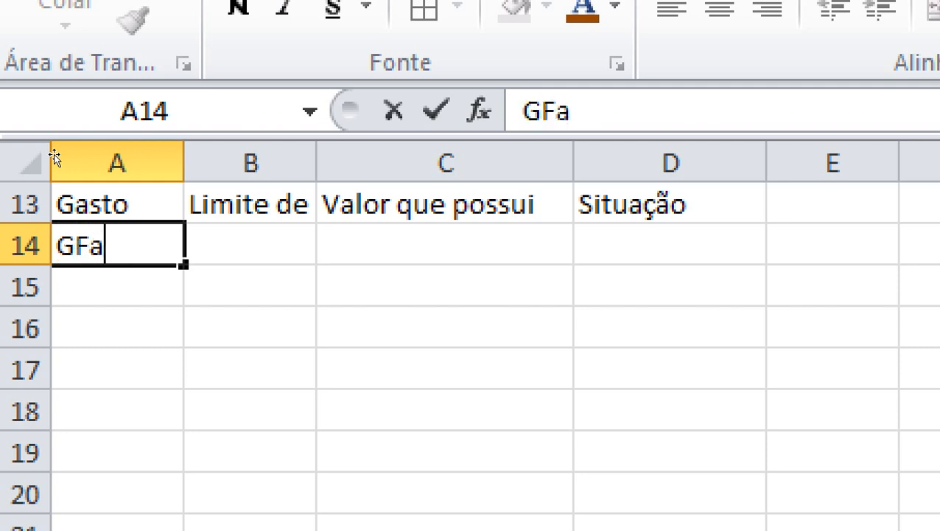
key(BackSpace)
key(BackSpace)
text(asolina)
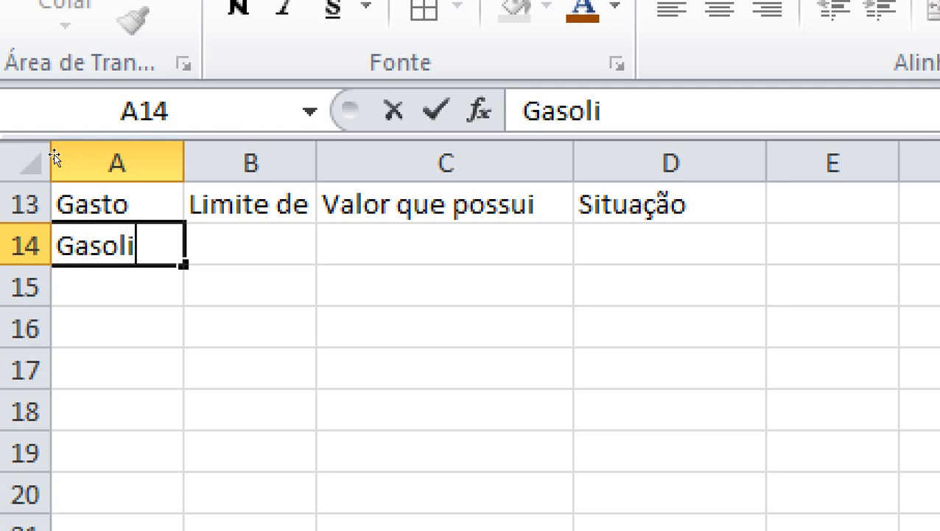
key(Tab)
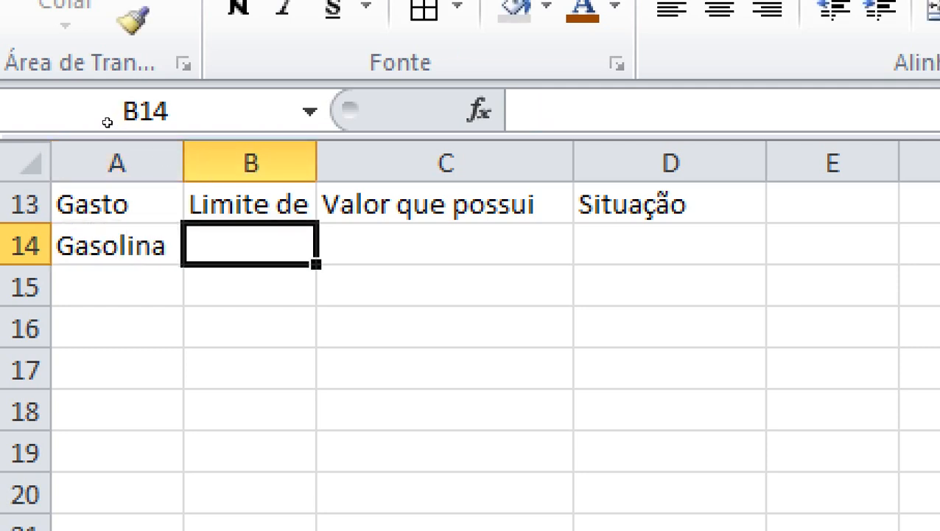
Widen column B to fit its heading and enter 500 as the Gasolina spending limit in B14.
drag(316, 162, 461, 164)
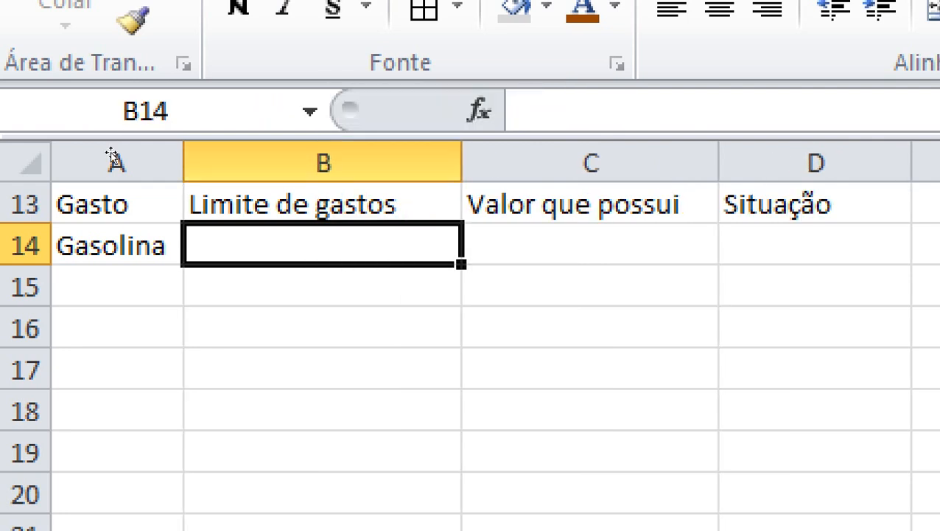
text(50)
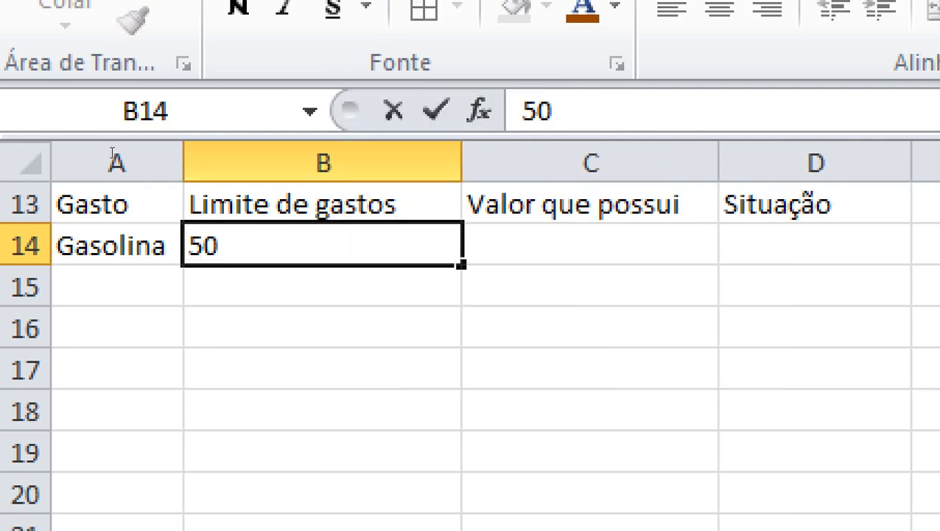
text(0)
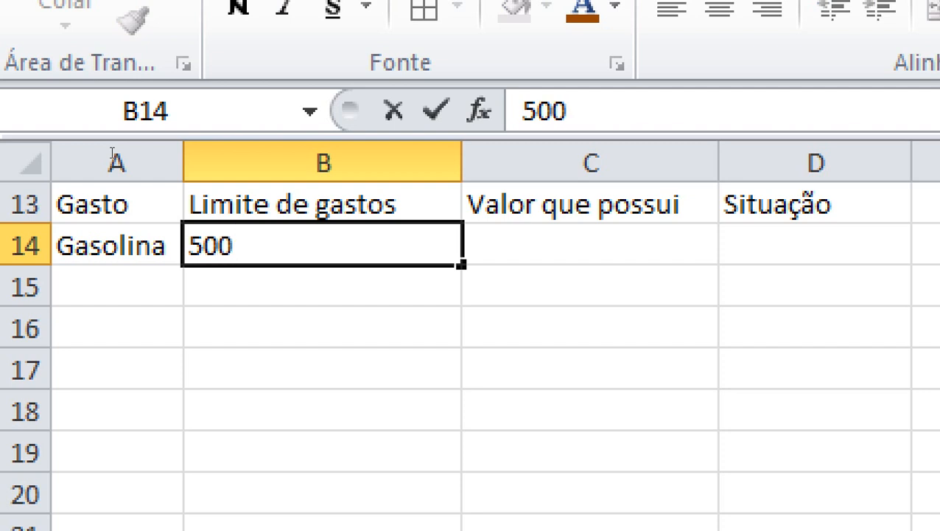
key(Tab)
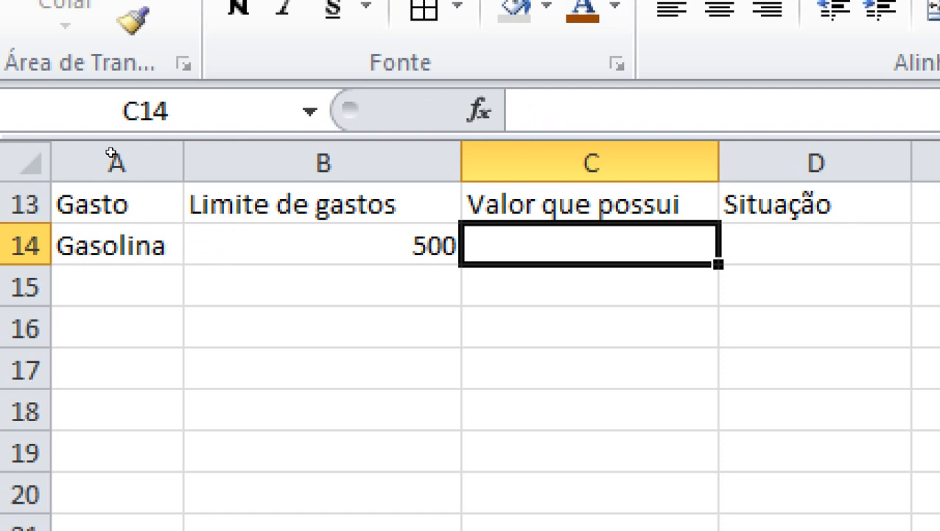
Correct the spending limit in B14 to 50 and enter 500 under "Valor que possui" in C14.
key(Left)
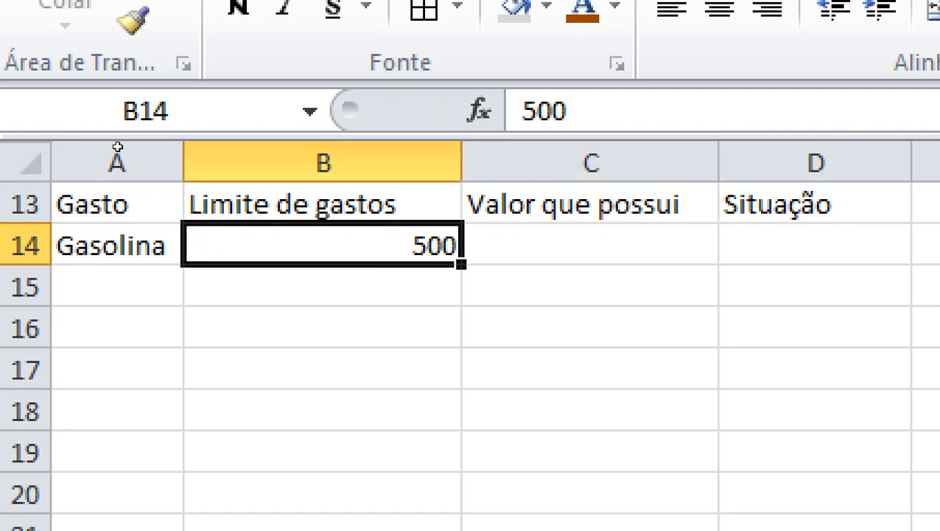
key(F2)
key(BackSpace)
key(Tab)
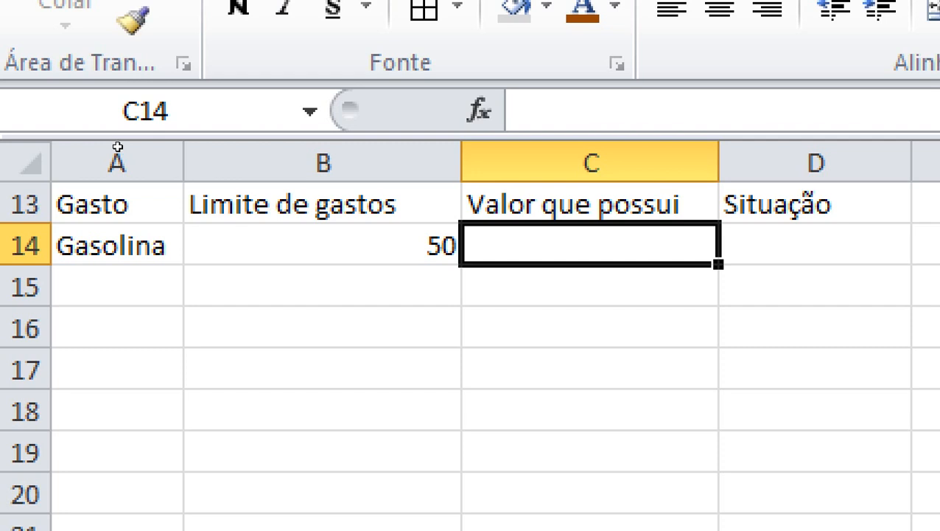
text(500)
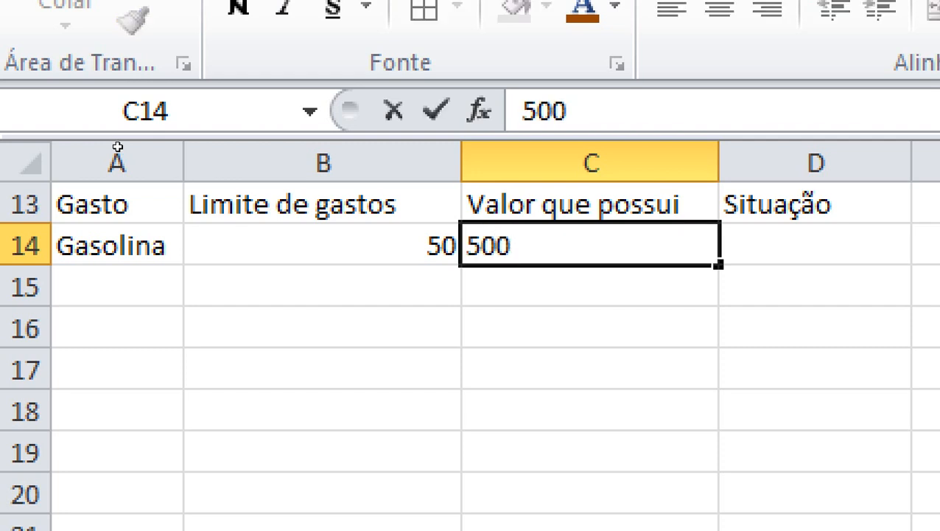
key(Tab)
Start an SE formula in D14 with a reference to C14 as the beginning of its logical test.
text(=)
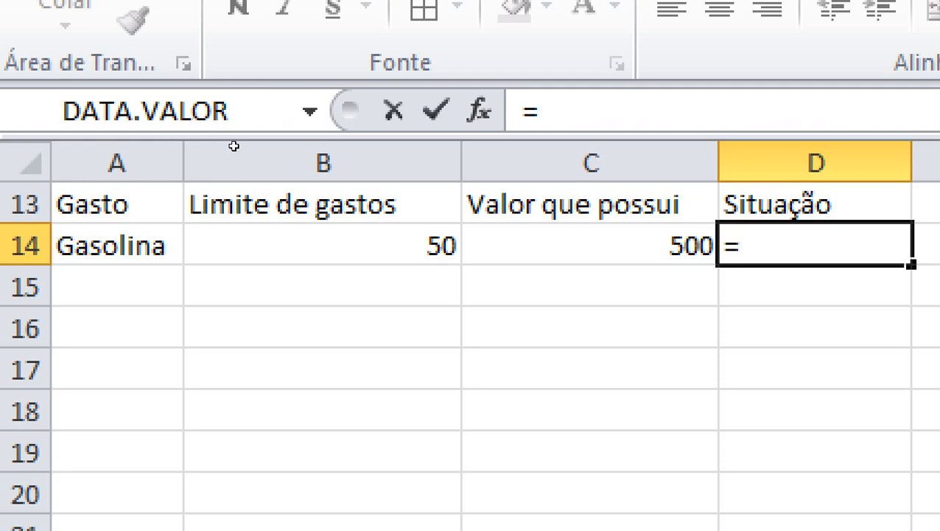
text(se)
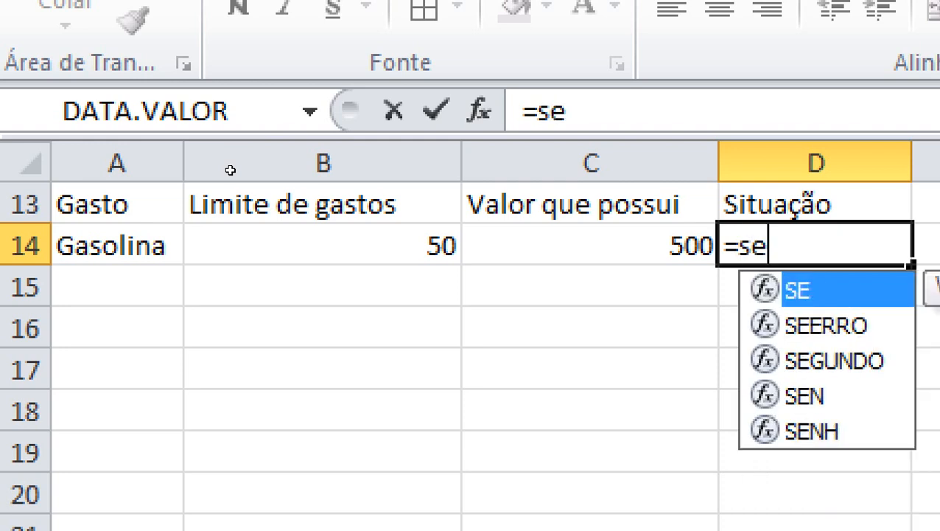
text(()
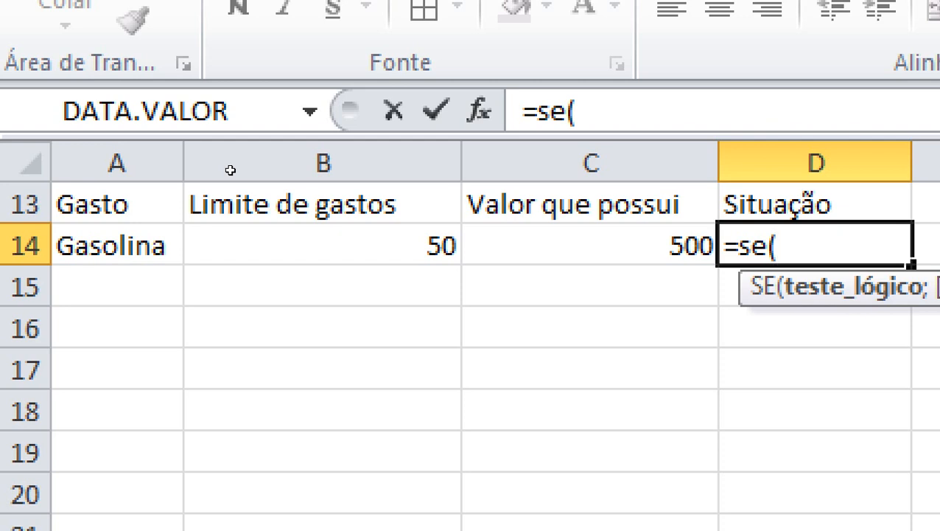
key(Left)
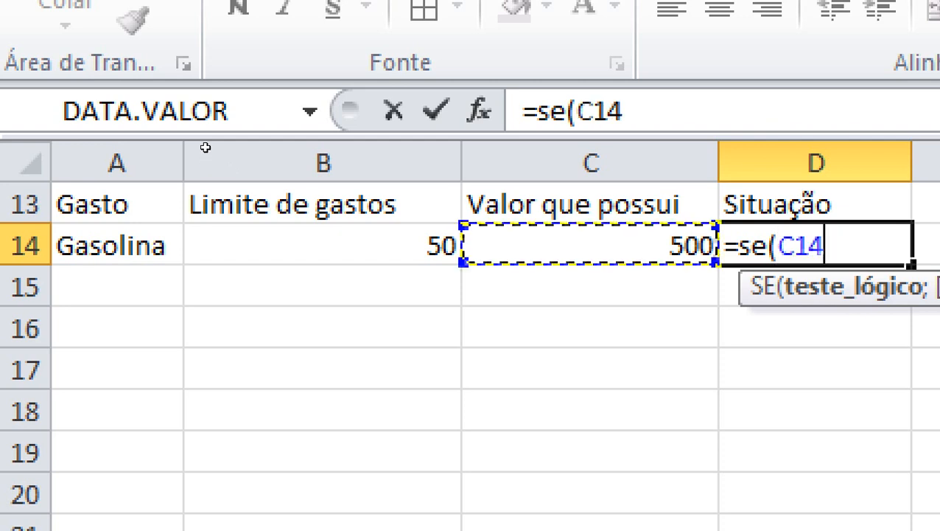
text(=)
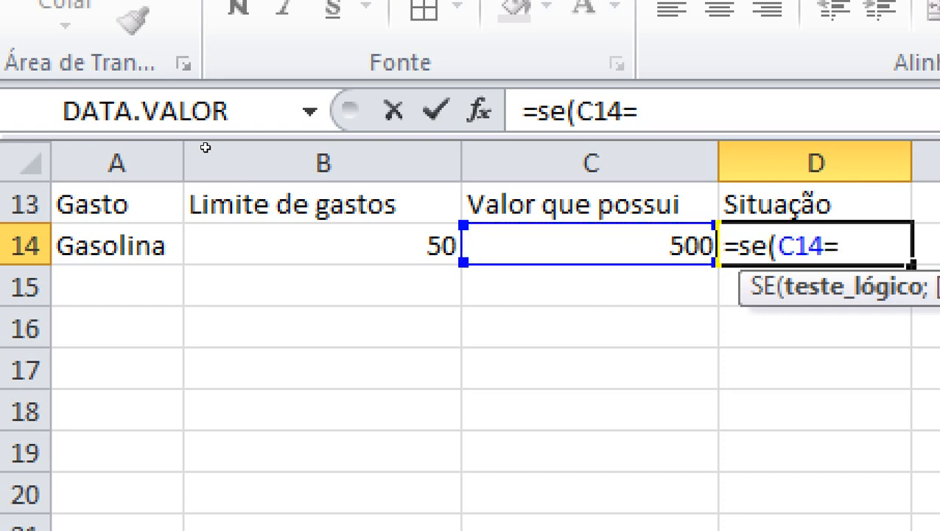
key(BackSpace)
text(=)
key(BackSpace)
text(,)
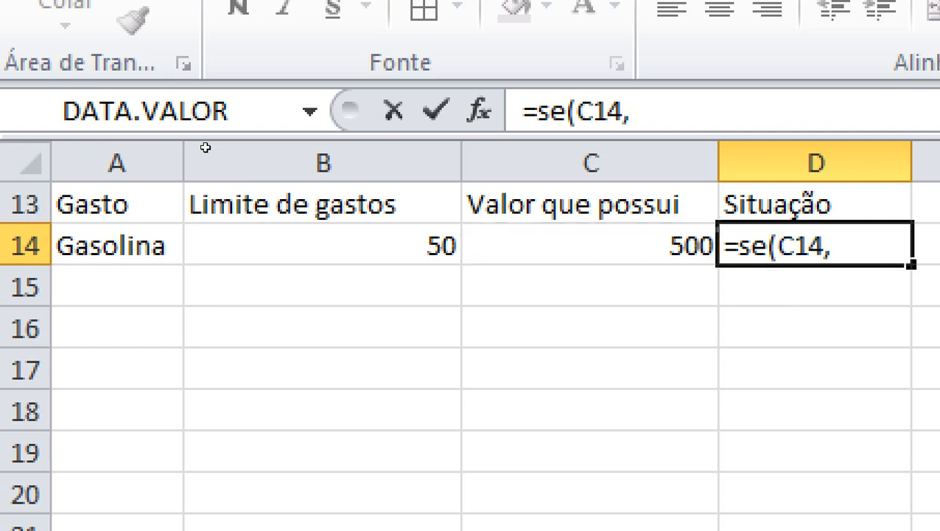
key(Return)
key(Return)
key(Right)
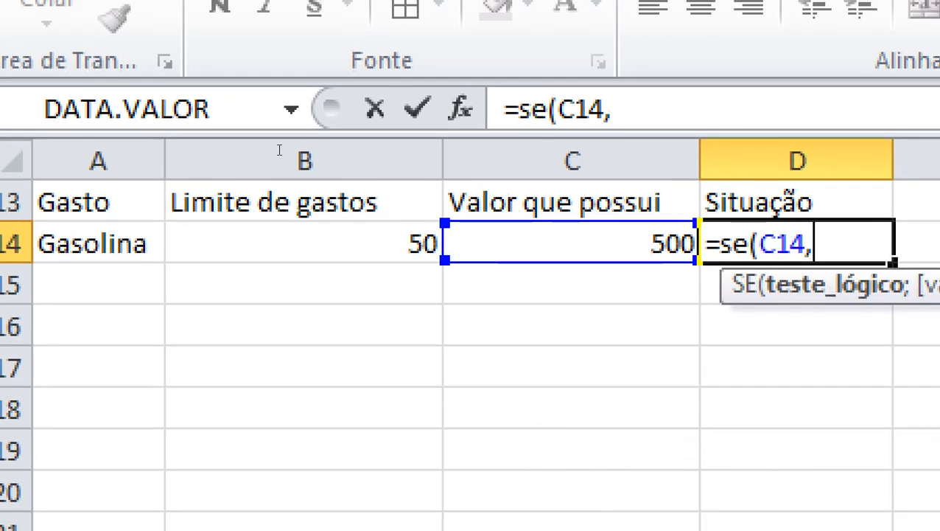
key(BackSpace)
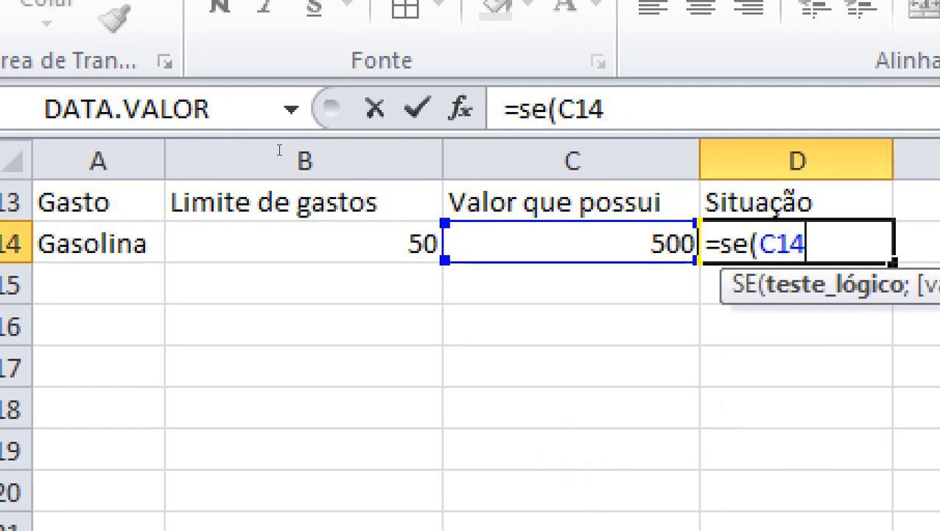
Complete the logical test in the D14 formula as C14<=B14, followed by the argument separator.
text(<=)
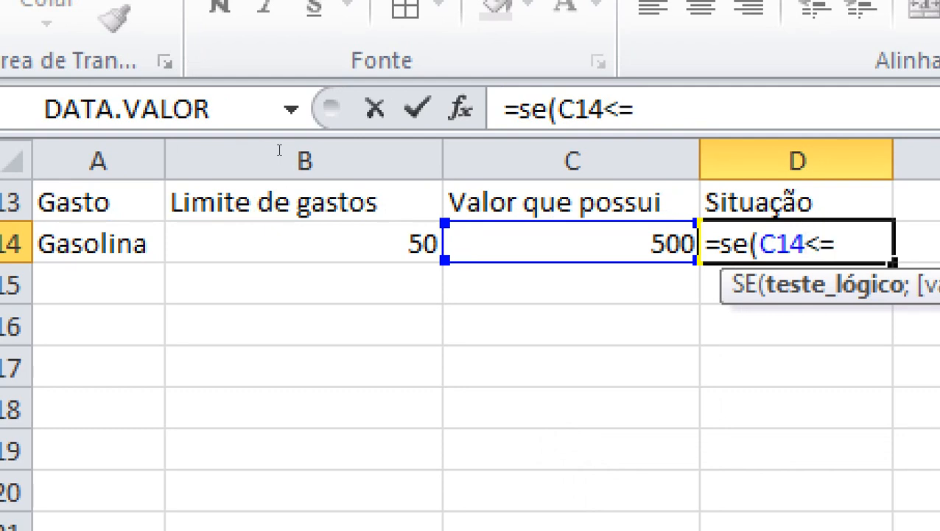
key(Left)
key(Left)
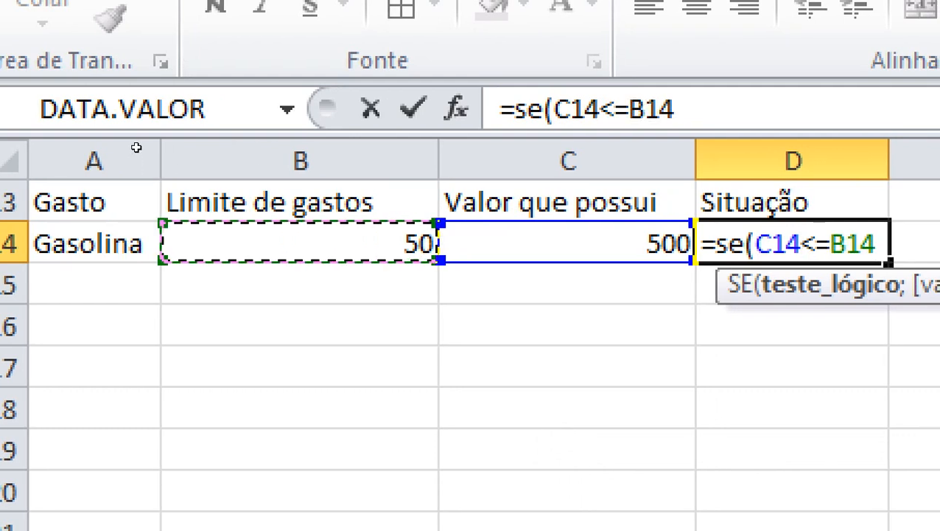
text(;)
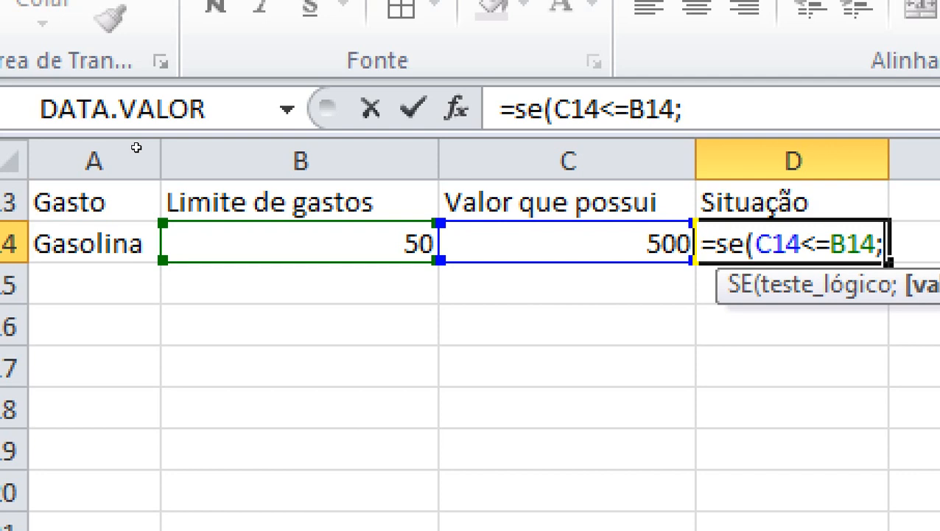
Enter "não ele é maior, pode gastar" as the value-if-true text of the D14 formula, followed by the argument separator.
text(")
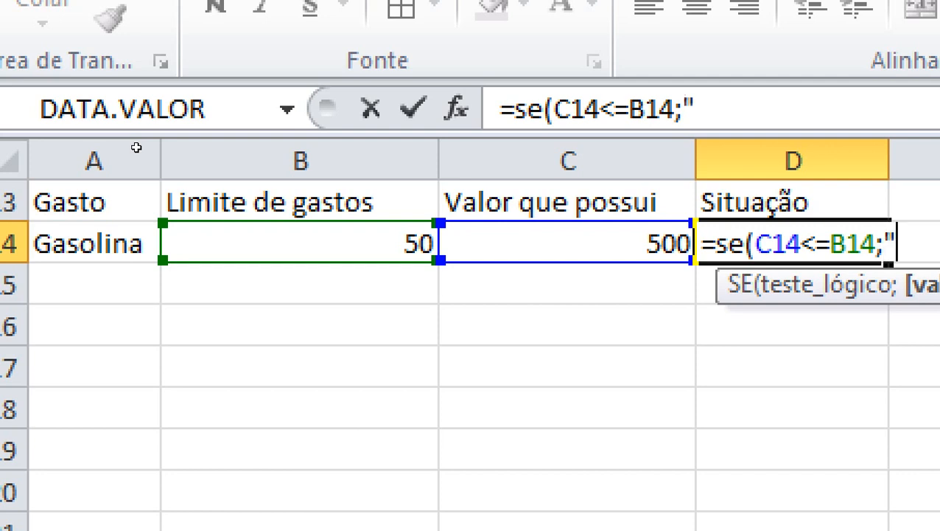
text(não ele)
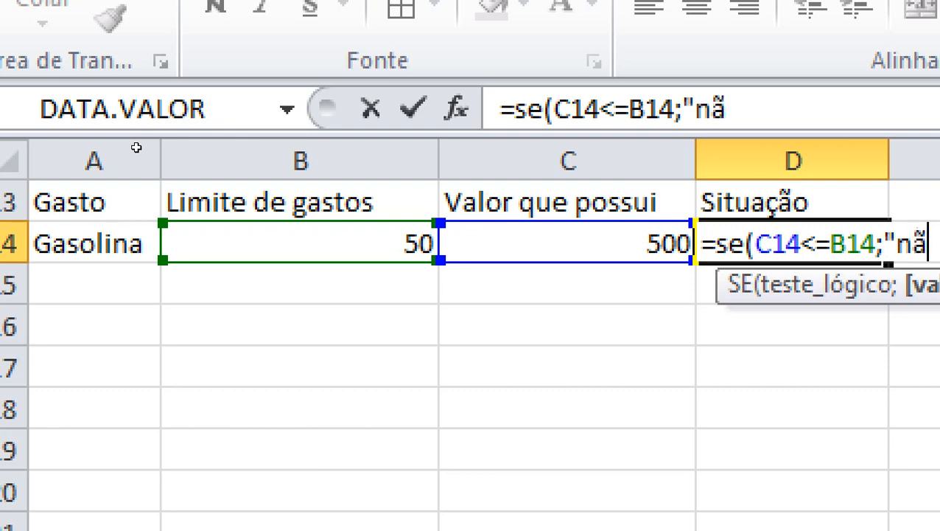
text( é m)
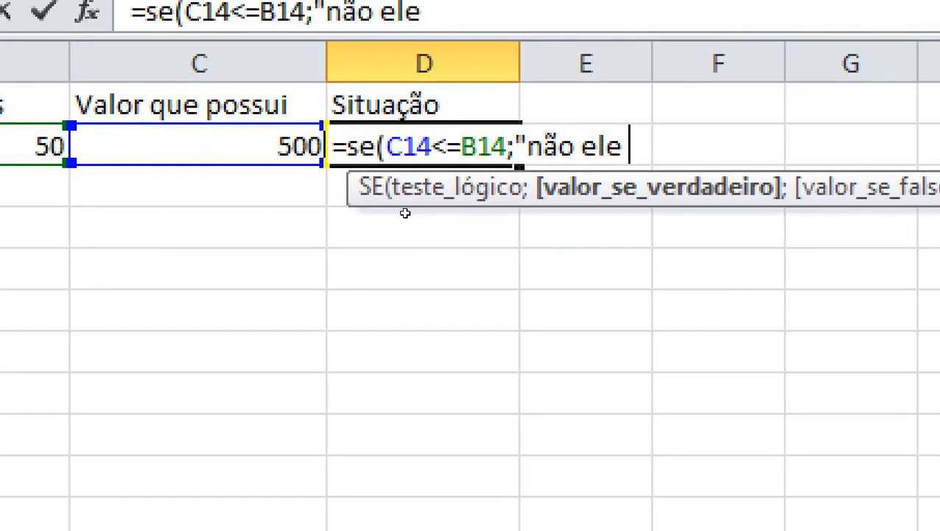
text(aior, pó)
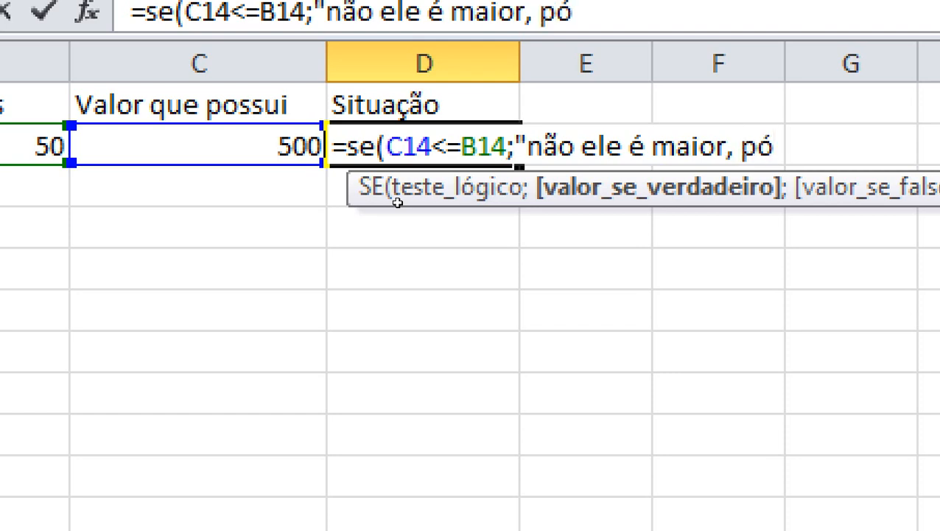
key(BackSpace)
text(ode gastar";)
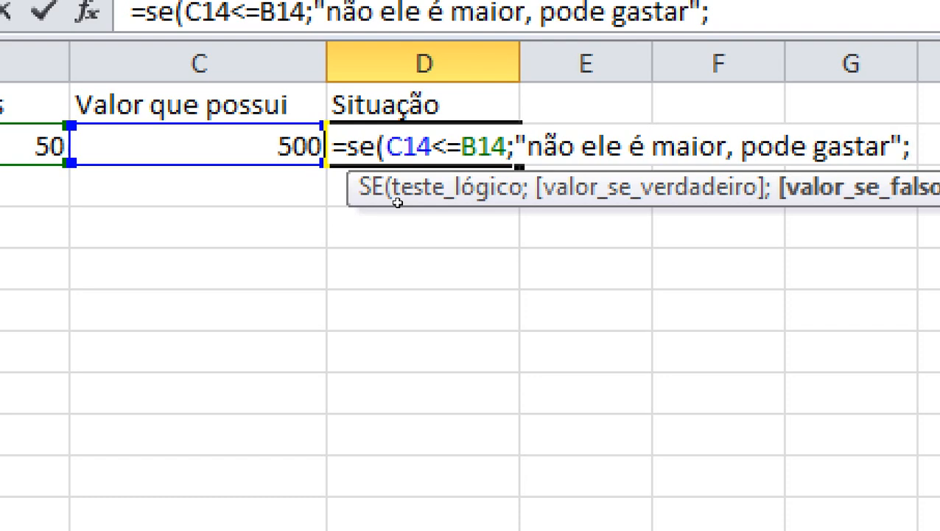
Enter "sim ele é menor, por isso pare de gastar" as the value-if-false text and complete the SE formula in D14.
text(")
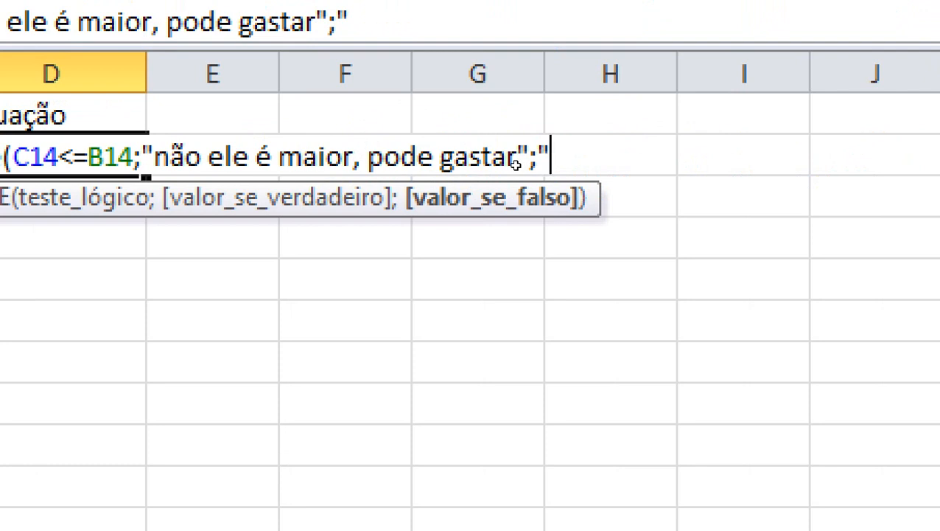
text(não)
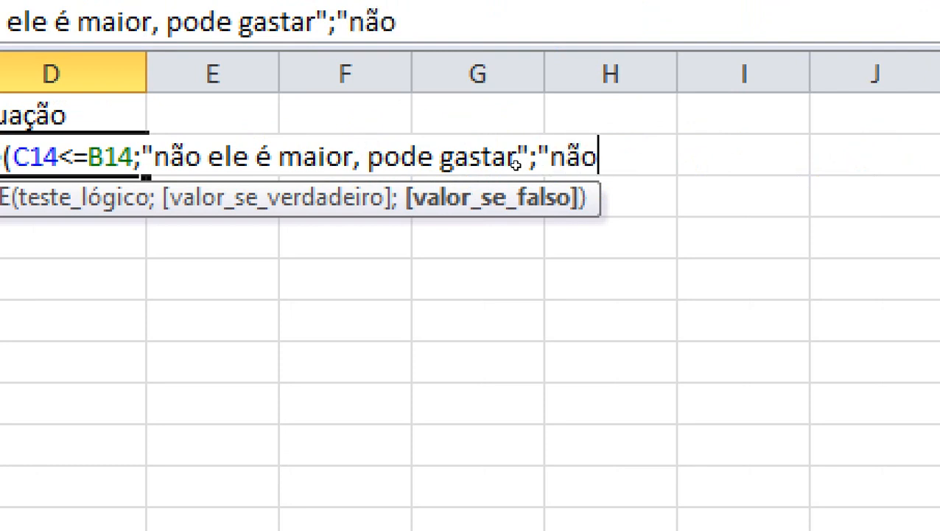
text(,)
key(BackSpace)
key(BackSpace)
key(BackSpace)
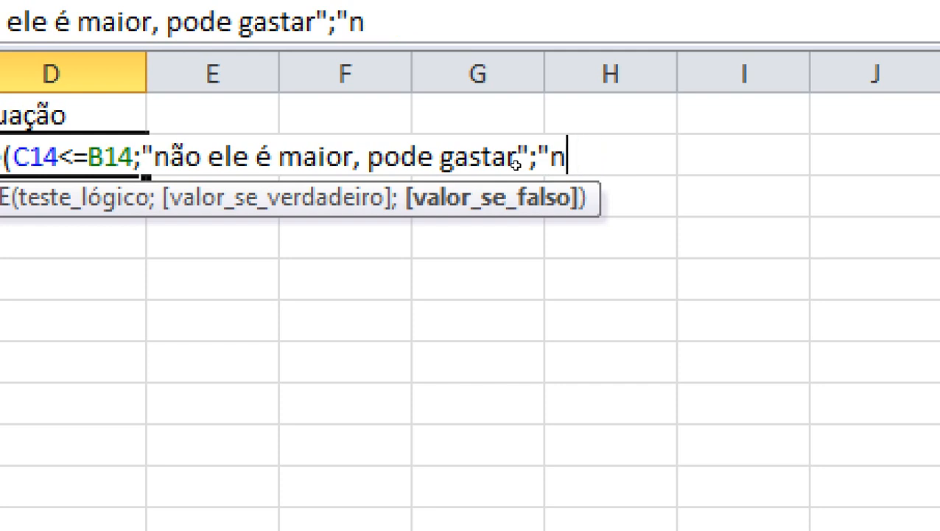
key(BackSpace)
text(sim el)
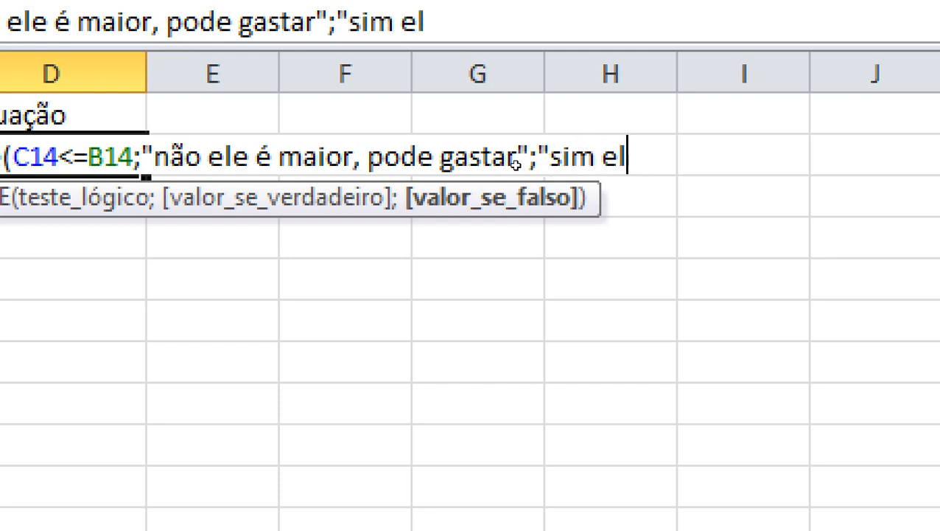
text(e é )
text(menor.)
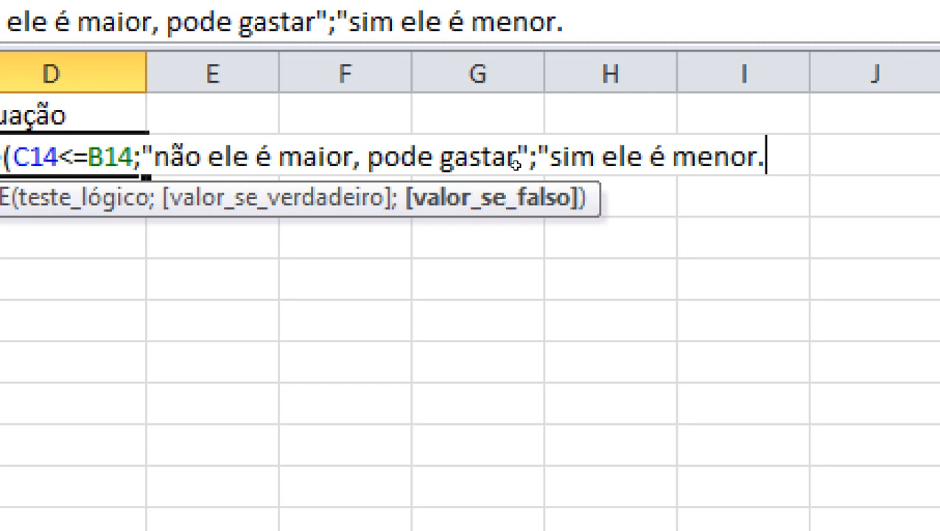
key(BackSpace)
text(, por isso pare)
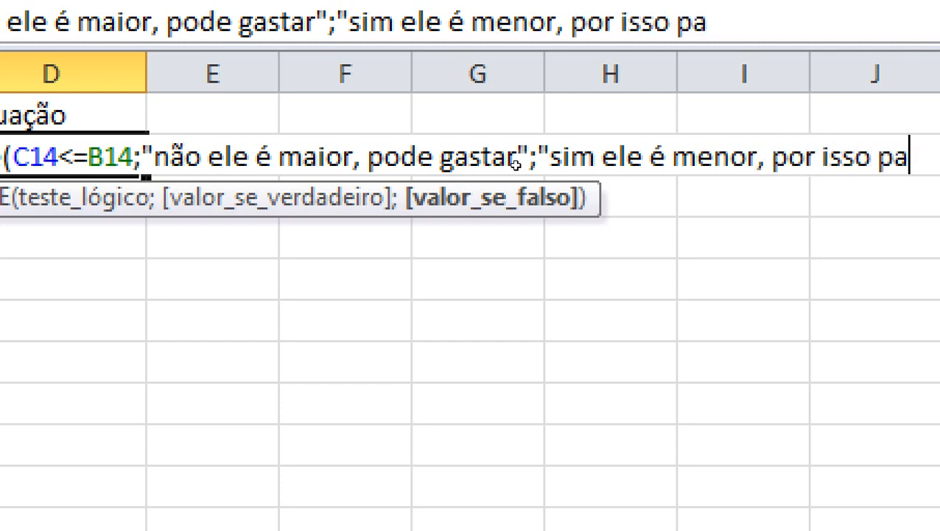
text( de gastar)
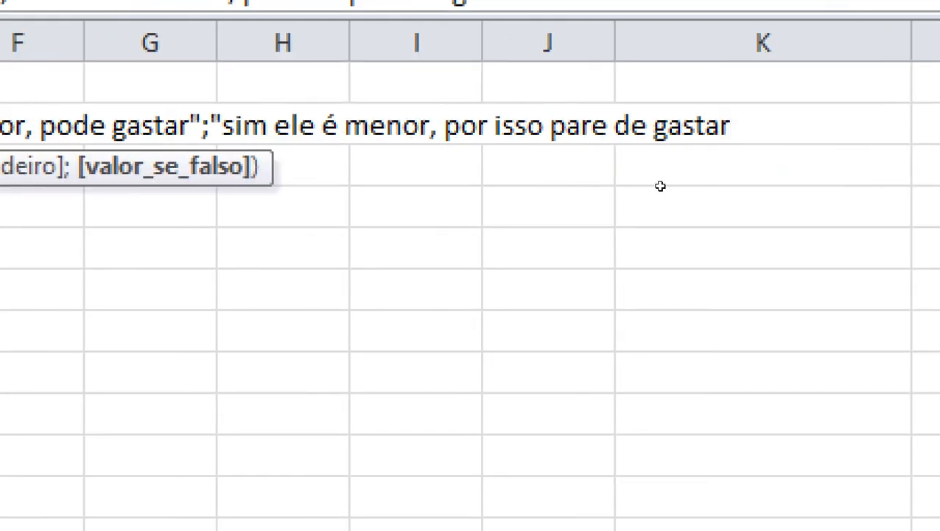
text(!)
key(BackSpace)
text("))
key(Return)
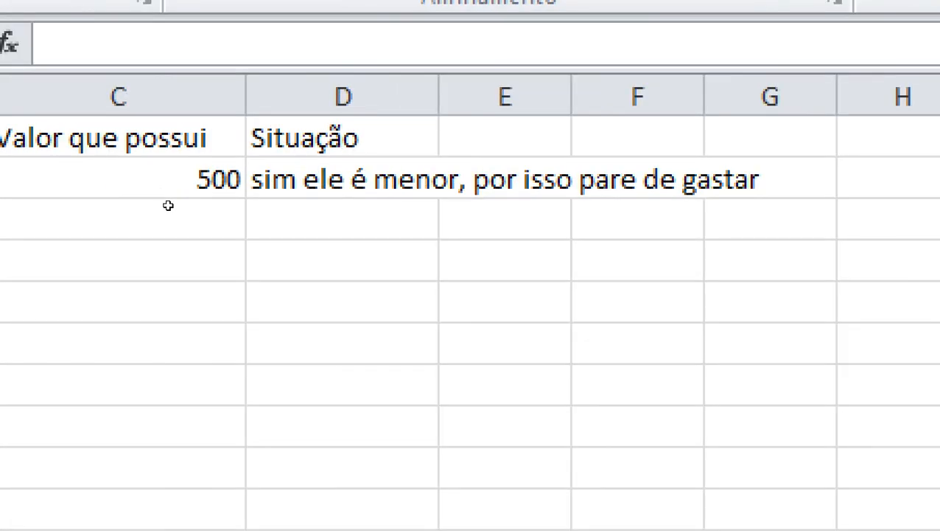
Examine the SE formula in D14 together with the cells C14 and B14 that it compares.
click(279, 158)
double_click(280, 156)
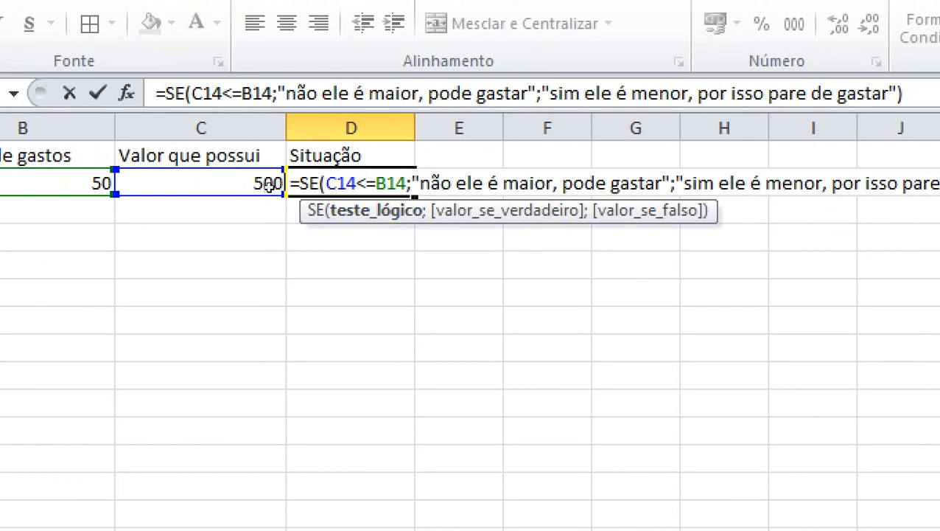
key(Return)
key(Down)
key(Down)
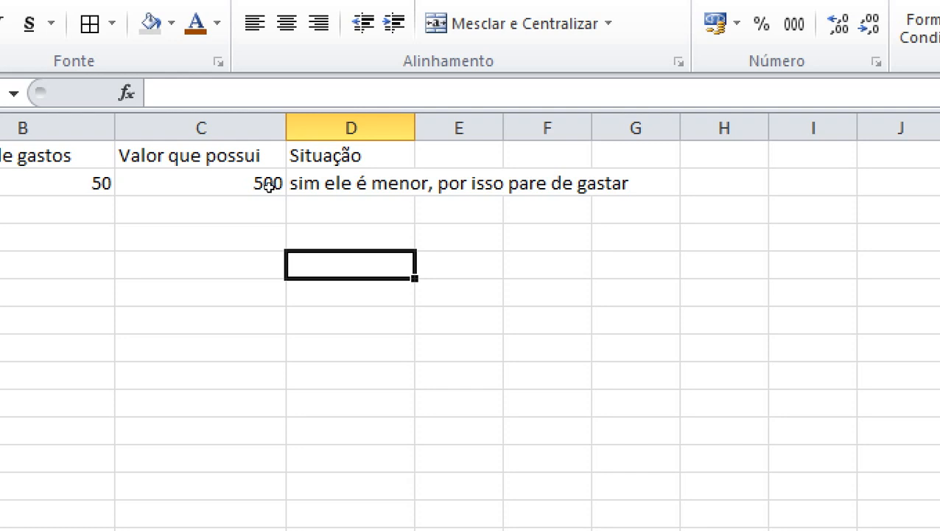
click(228, 147)
click(221, 173)
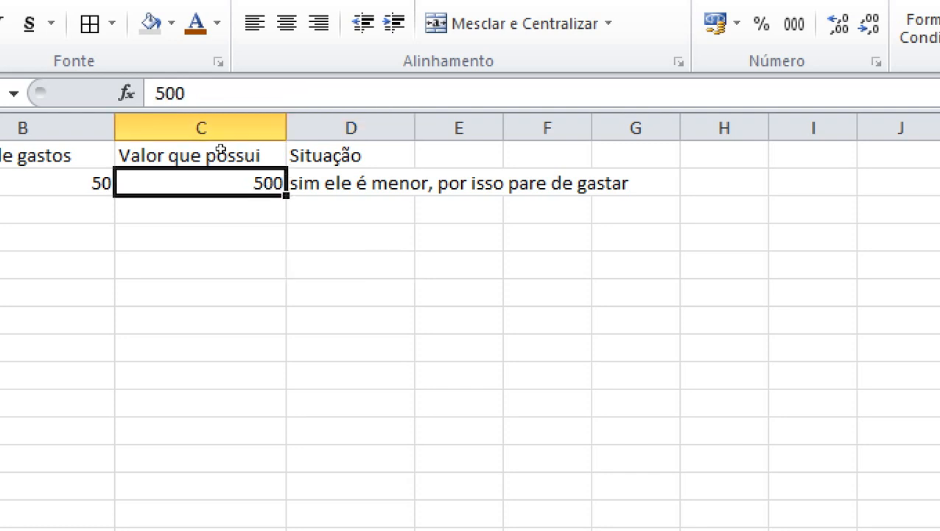
click(93, 177)
double_click(360, 183)
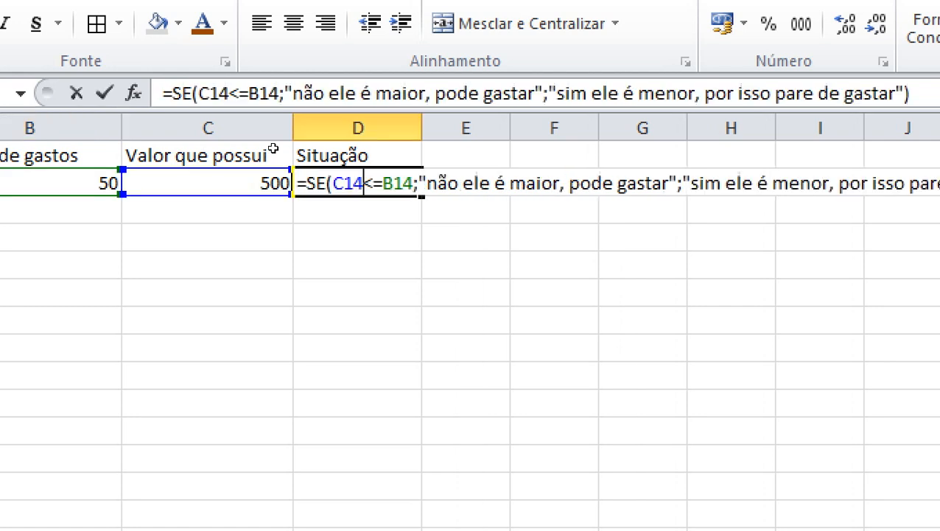
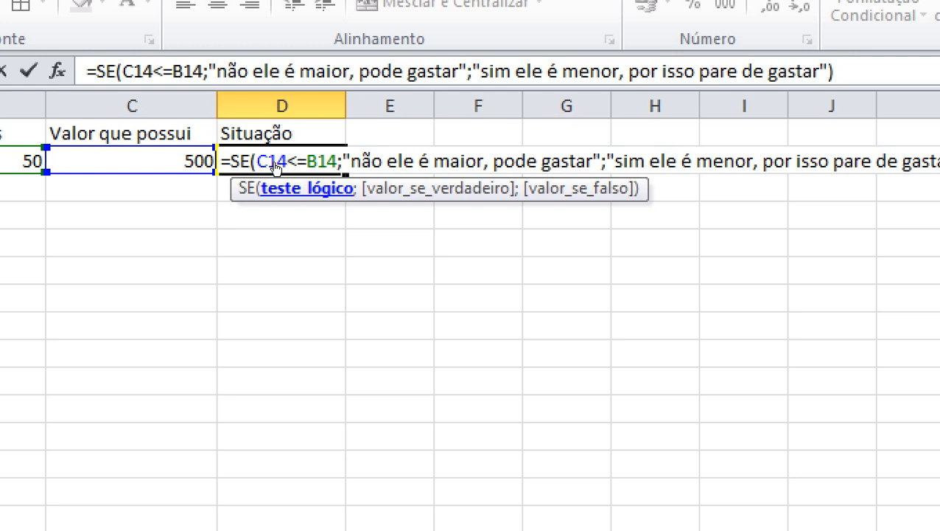
Remove both result texts from the D14 formula, keeping the test C14<=B14 followed by the argument separator.
click(585, 161)
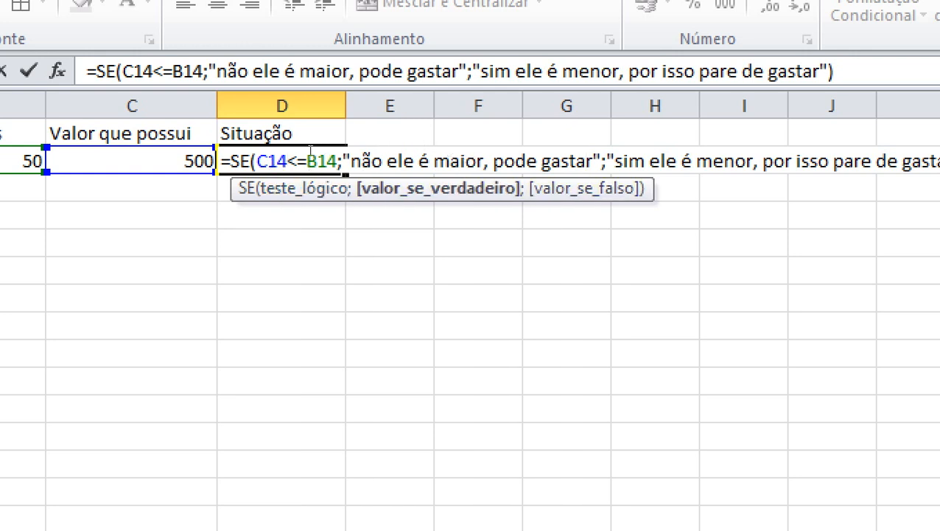
drag(361, 157, 761, 155)
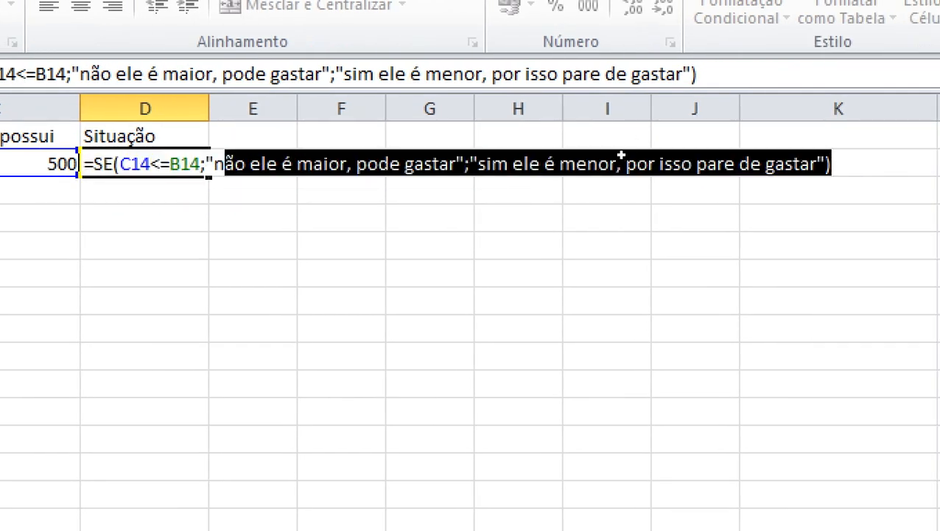
key(BackSpace)
key(BackSpace)
key(BackSpace)
key(BackSpace)
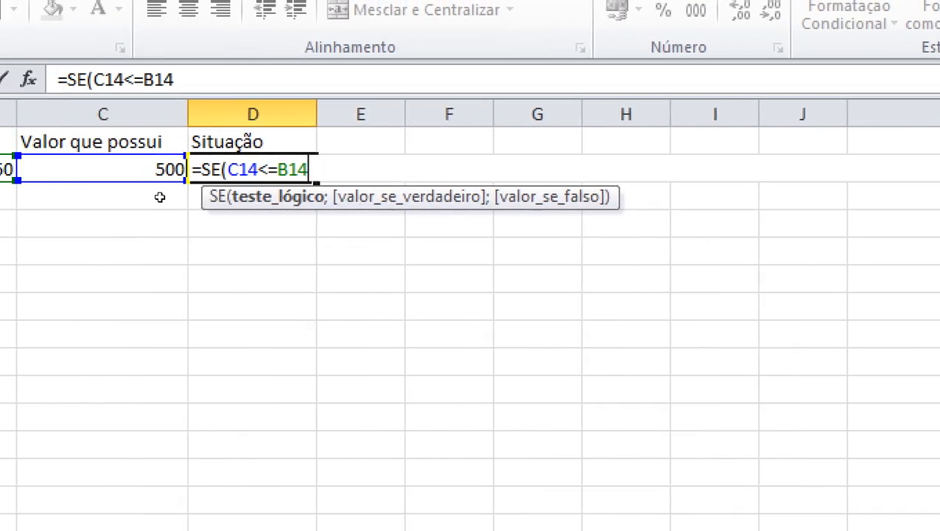
text(")
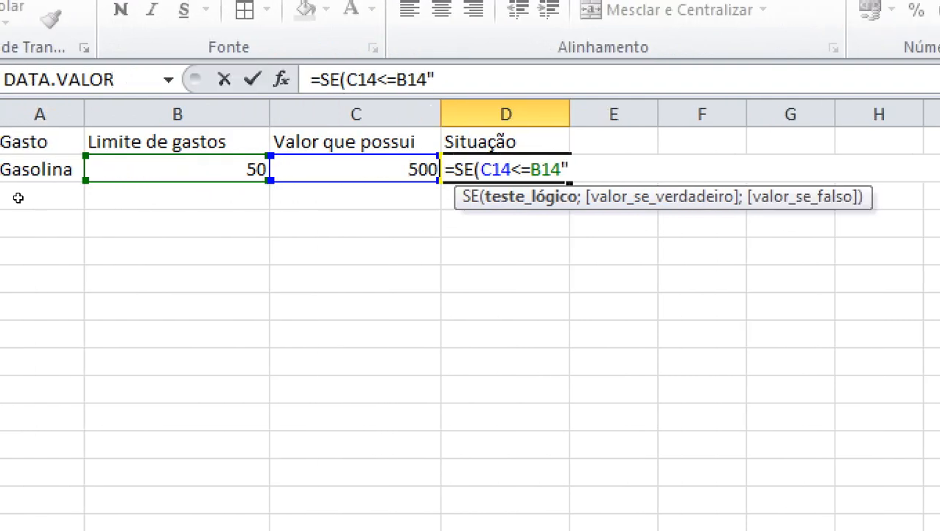
key(BackSpace)
text(;)
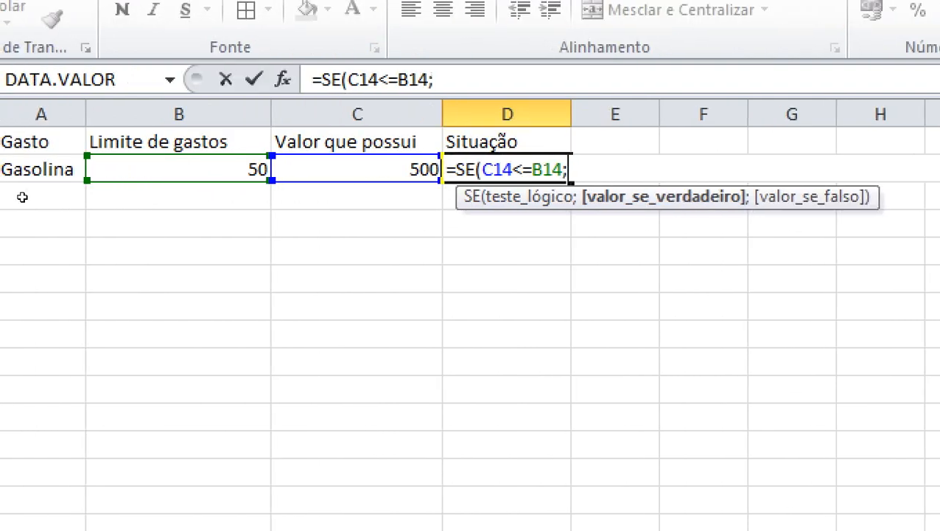
Enter "Menor" as the value-if-true text of the D14 formula, followed by the argument separator.
text(")
text(Meno")
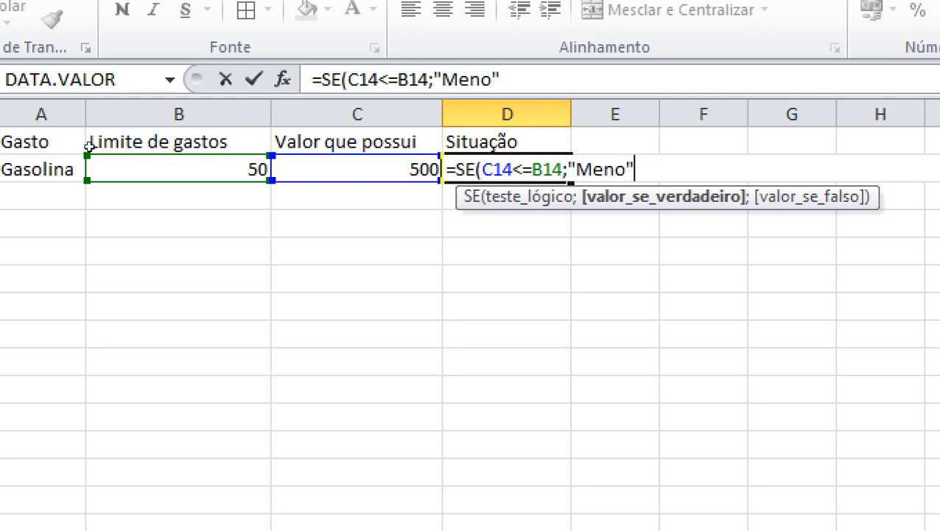
key(BackSpace)
key(BackSpace)
text(r)
key(BackSpace)
text(or";)
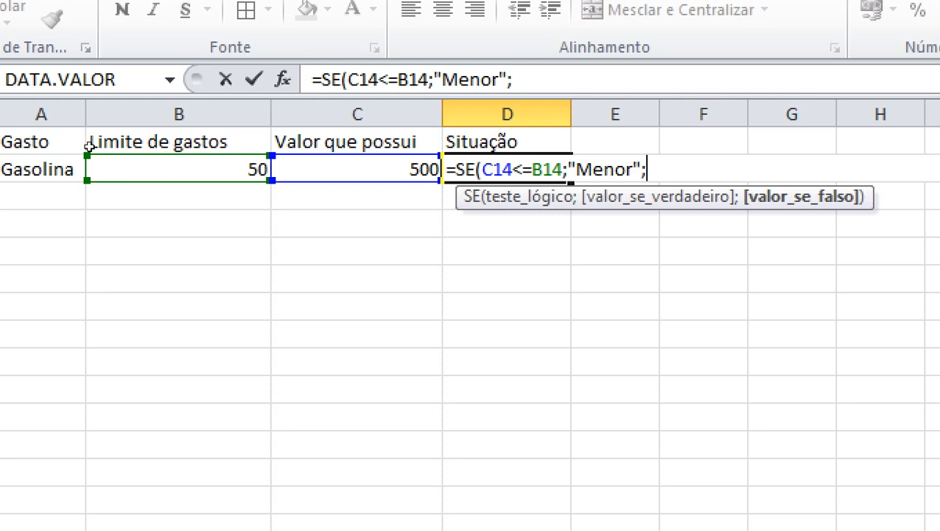
Enter "maior" as the value-if-false text and complete the SE formula in D14.
text("mari)
key(BackSpace)
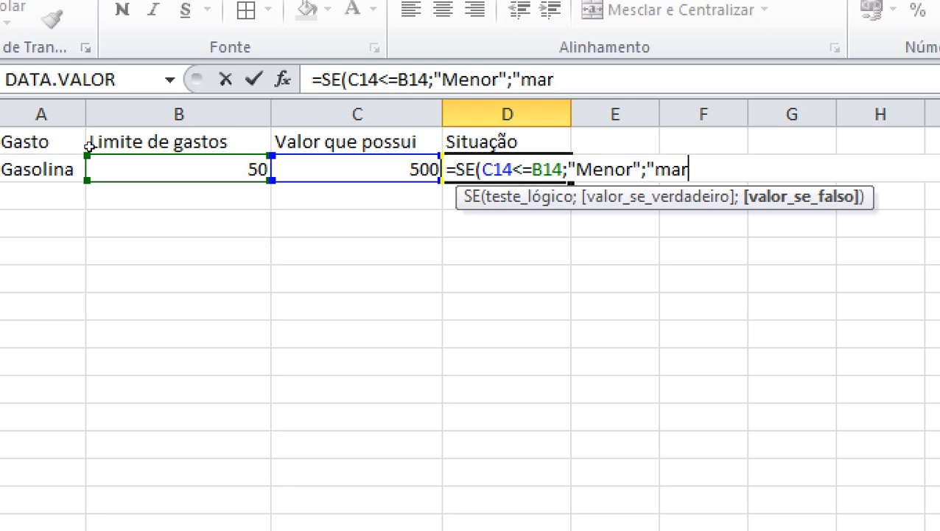
key(BackSpace)
text(ior")
key(Return)
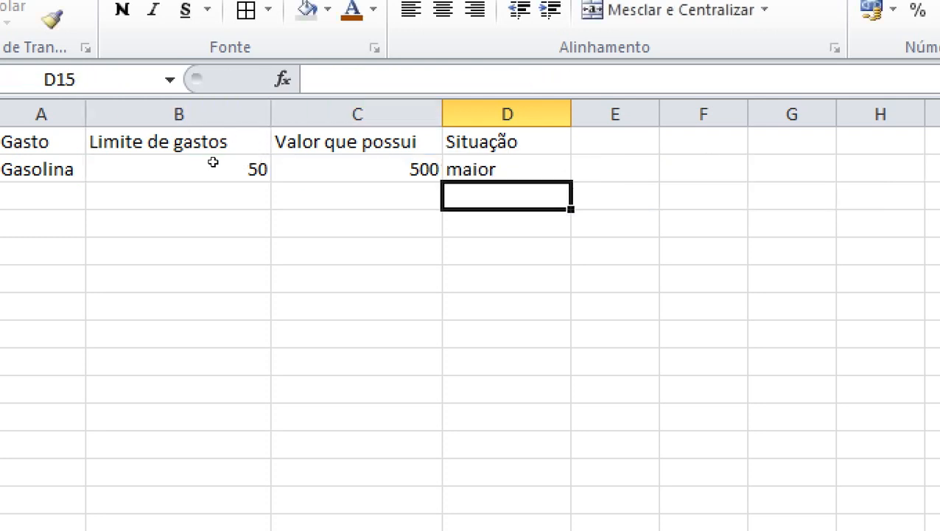
Set the "Valor que possui" amount in C14 to 45 to test the formula.
key(Left)
key(Up)
key(Left)
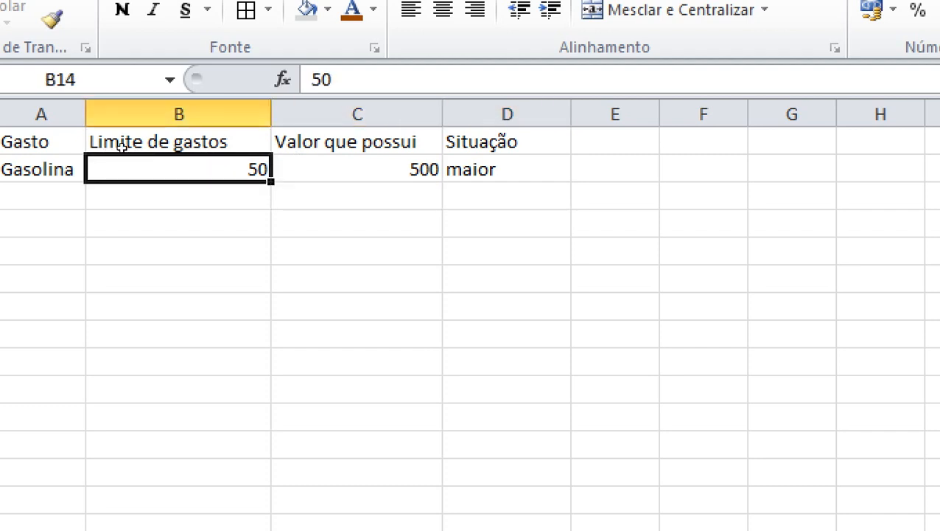
key(Right)
text(45)
key(Return)
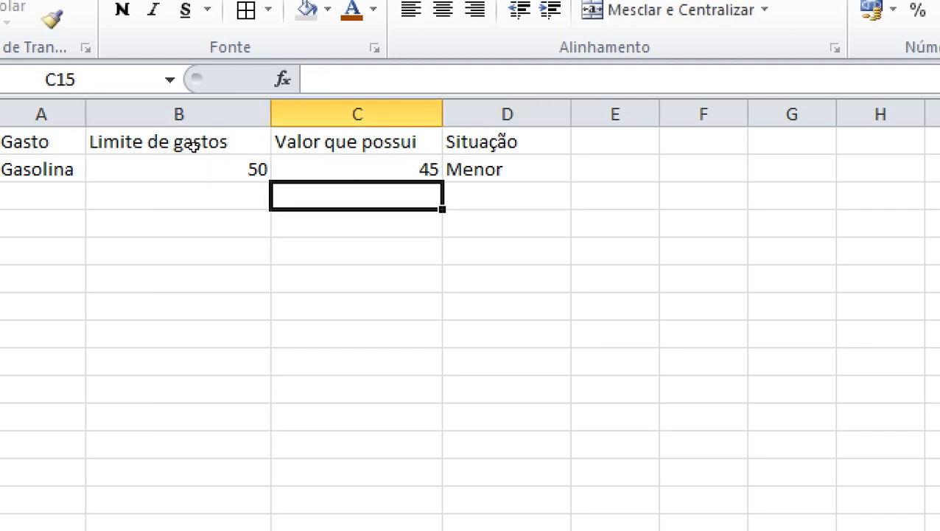
Try 50 as the amount in C14, and undo both test values.
key(Up)
text(50)
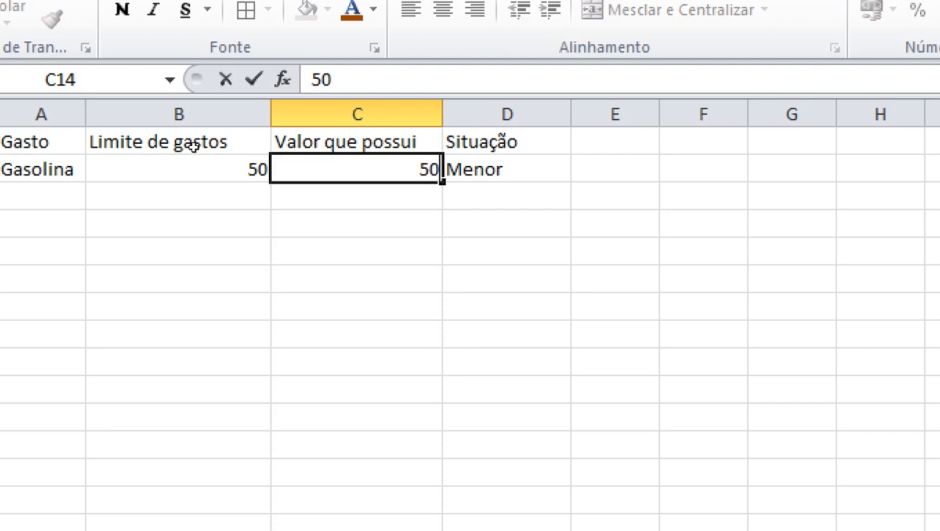
key(Return)
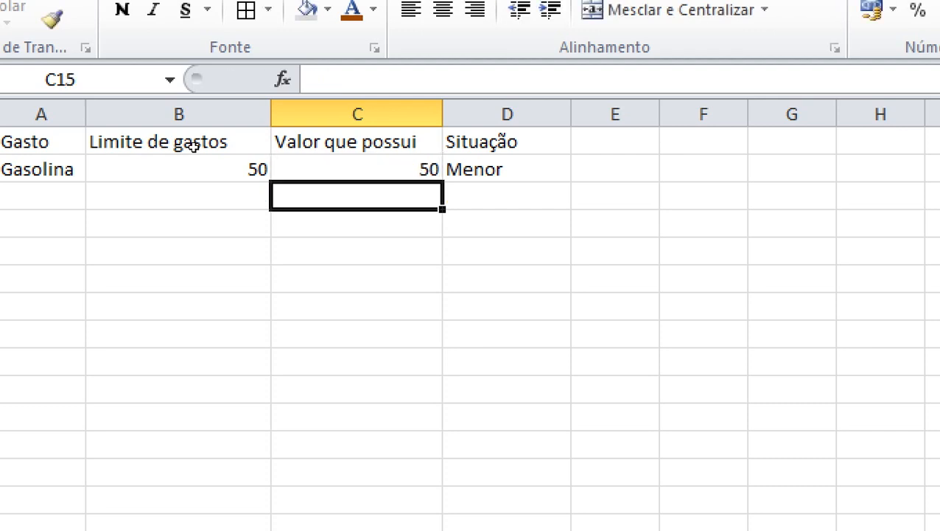
key(ctrl+z)
key(ctrl+z)
Delete the word Menor from the value-if-true argument of the SE formula in D14.
key(Right)
key(F2)
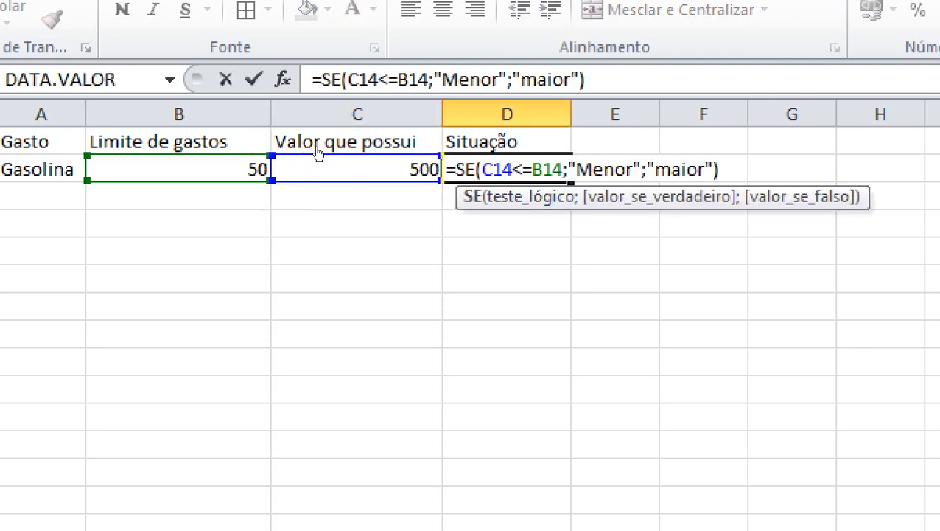
click(591, 170)
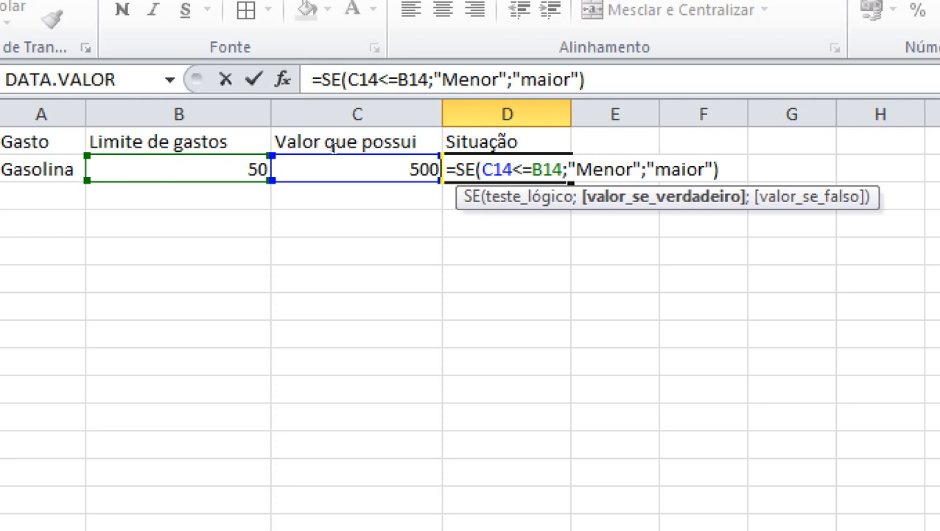
click(653, 169)
mouse_move(632, 170)
mouse_down()
mouse_move(574, 169)
mouse_move(594, 170)
mouse_up()
key(BackSpace)
key(BackSpace)
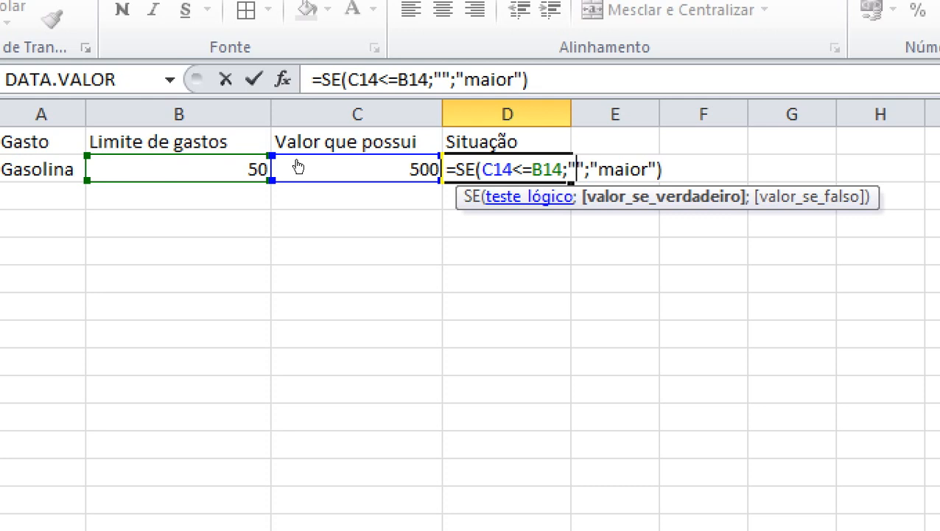
text(parede)
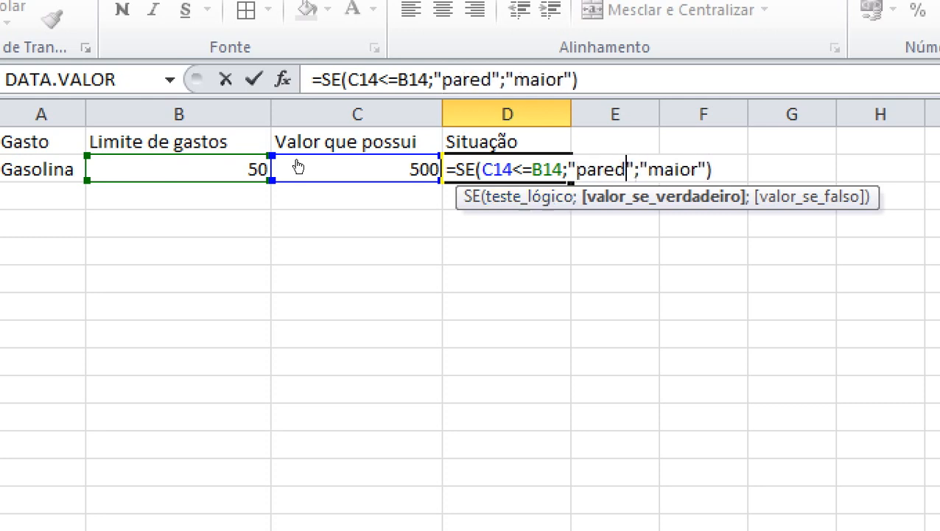
key(BackSpace)
key(BackSpace)
key(BackSpace)
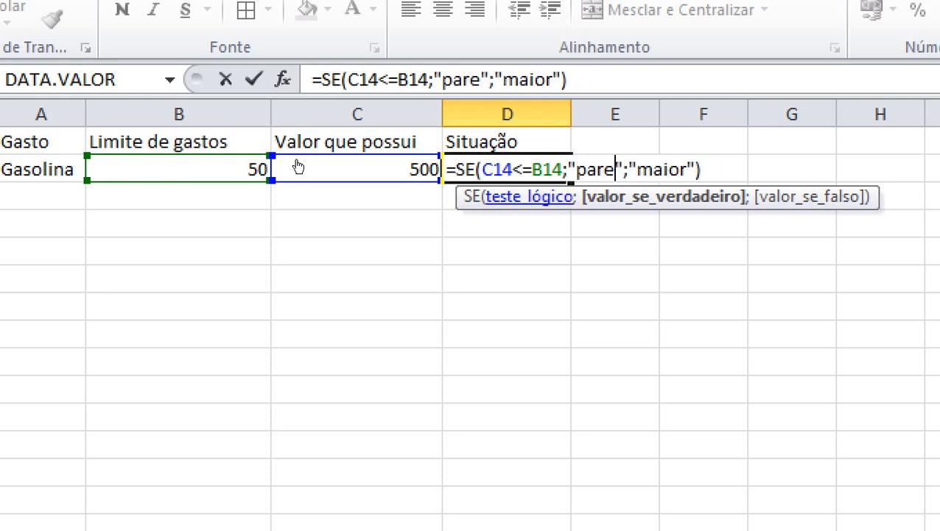
key(BackSpace)
key(BackSpace)
key(BackSpace)
key(BackSpace)
Enter "Continue a gastar" as the value-if-true text of the D14 formula.
text(Conti)
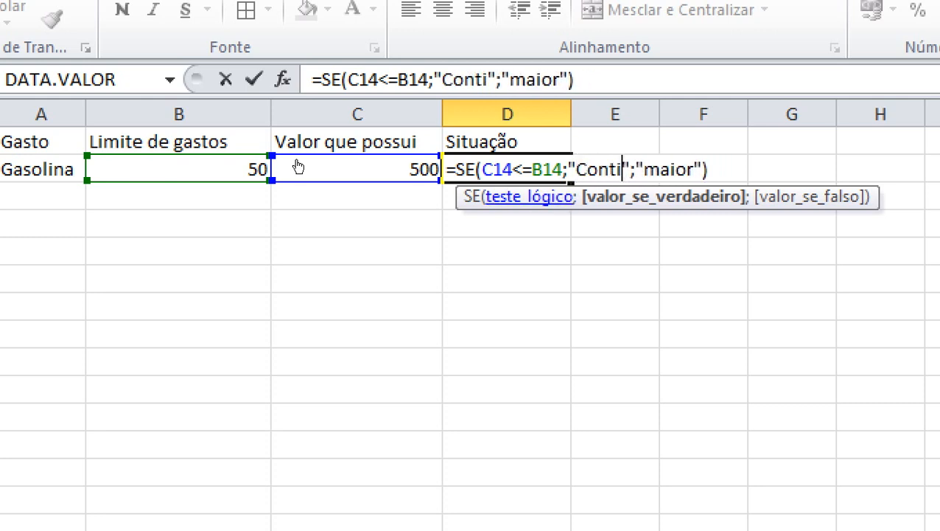
text(nue a gast)
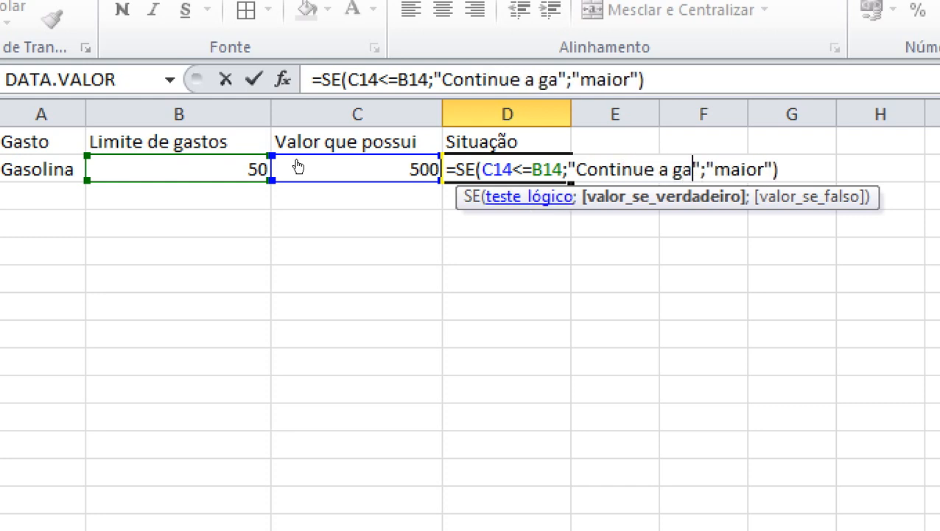
text(ar)
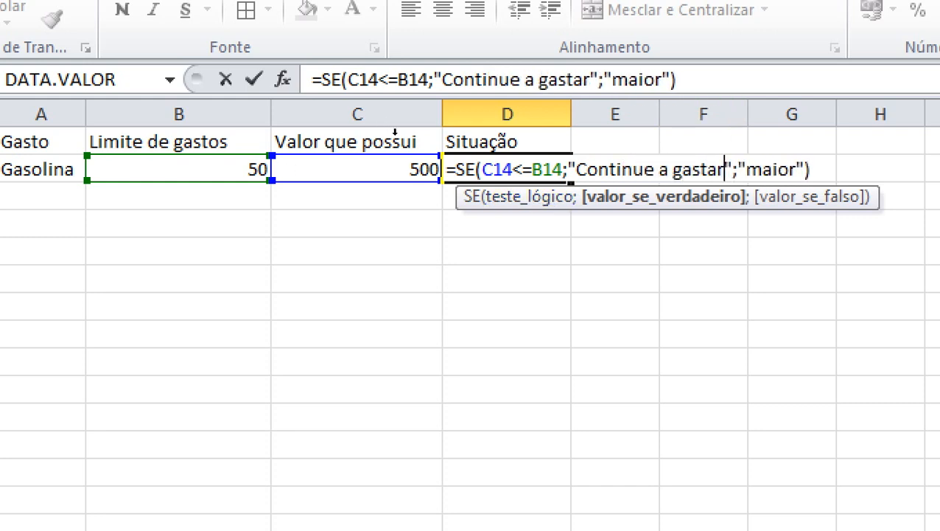
Replace the value-if-false text of the D14 formula with "pare de gastar" and complete the formula.
key(Right)
key(Right)
key(Right)
key(Right)
key(Right)
key(Right)
key(Right)
key(Right)
key(shift+Left)
key(shift+Left)
key(shift+Left)
key(shift+Left)
key(shift+Left)
key(shift+Left)
key(shift+Right)
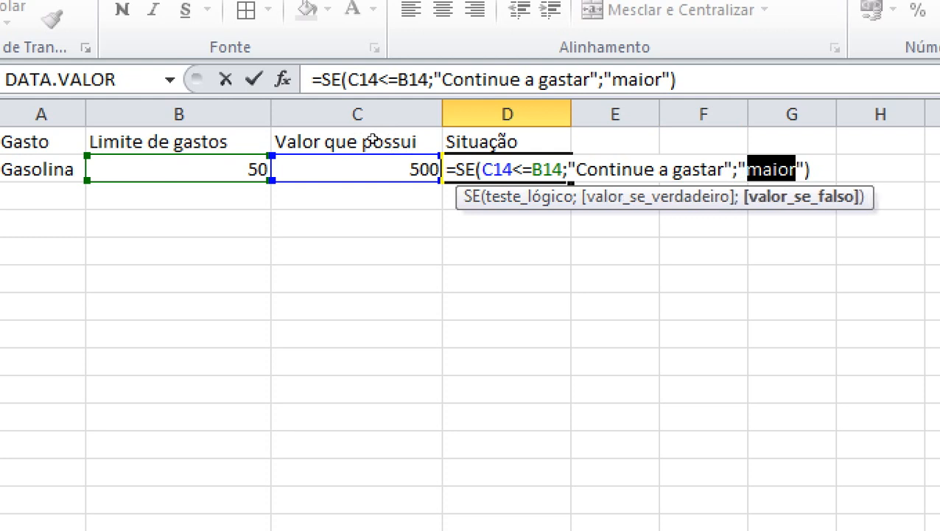
text(pare de gastar)
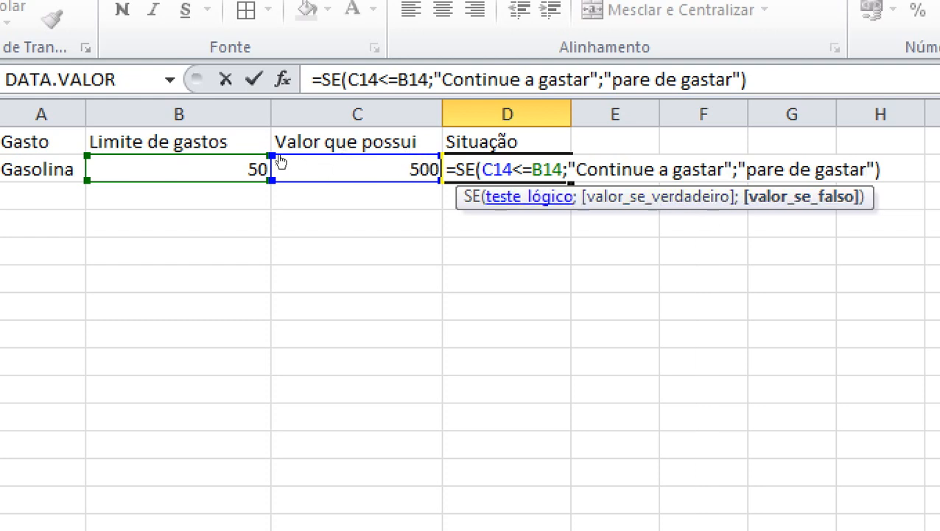
drag(531, 169, 513, 170)
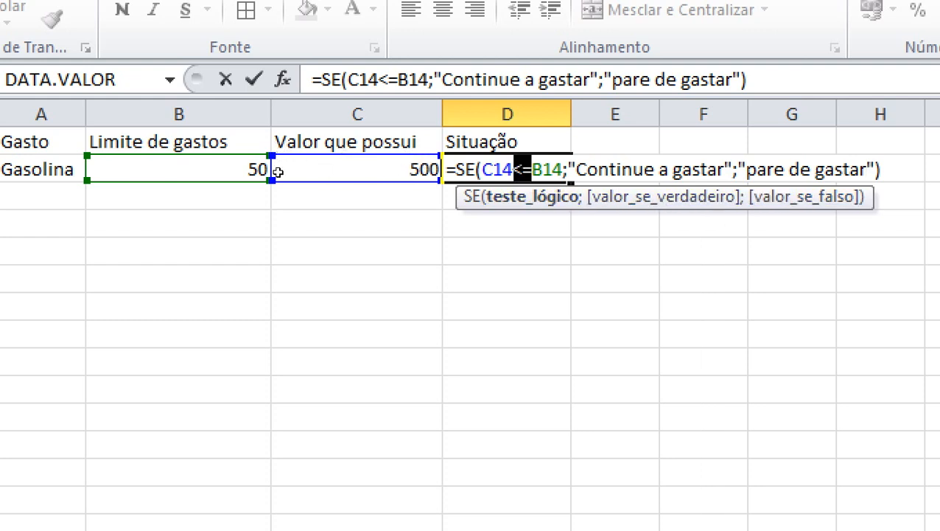
key(Return)
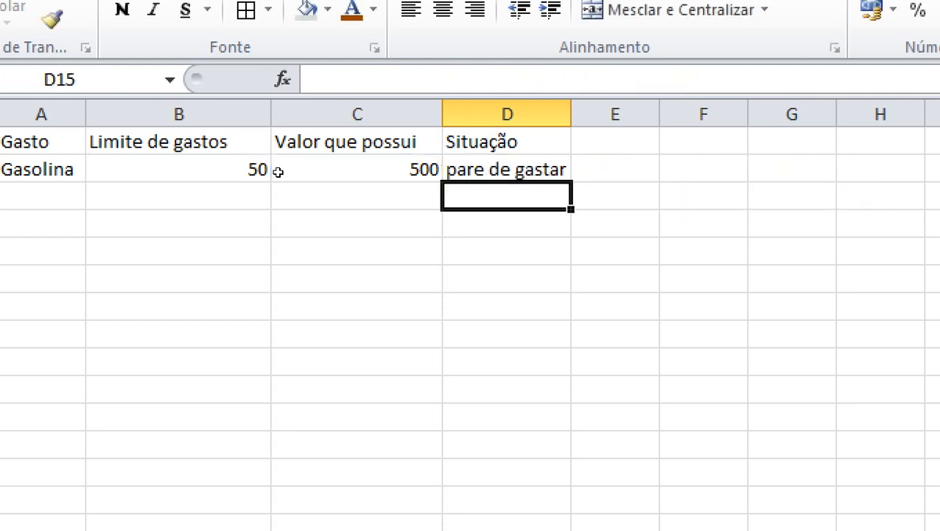
Reopen the D14 formula and replace its value-if-true text with "pare de gastar".
key(Up)
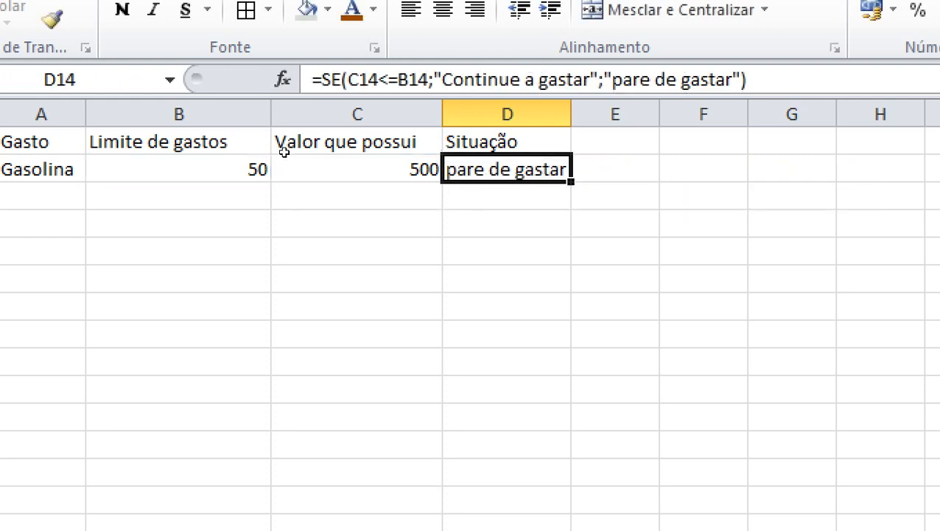
key(F2)
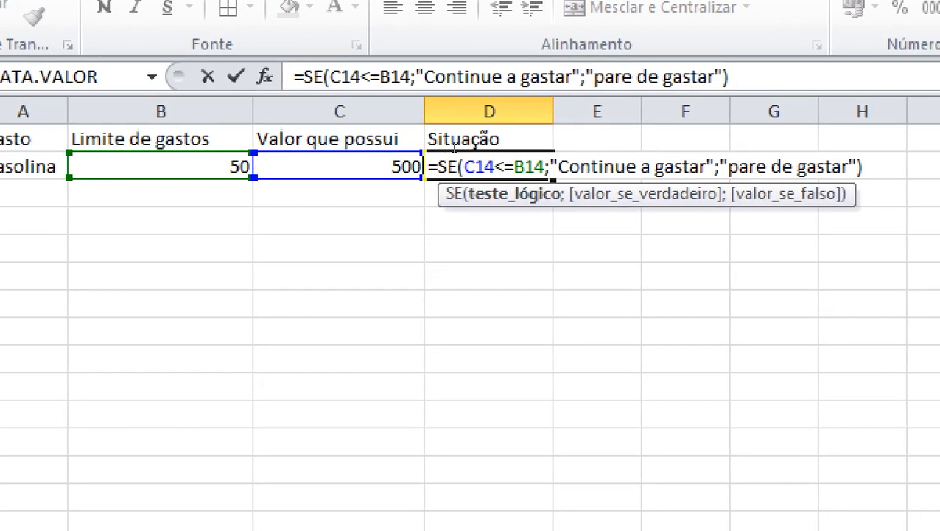
click(840, 166)
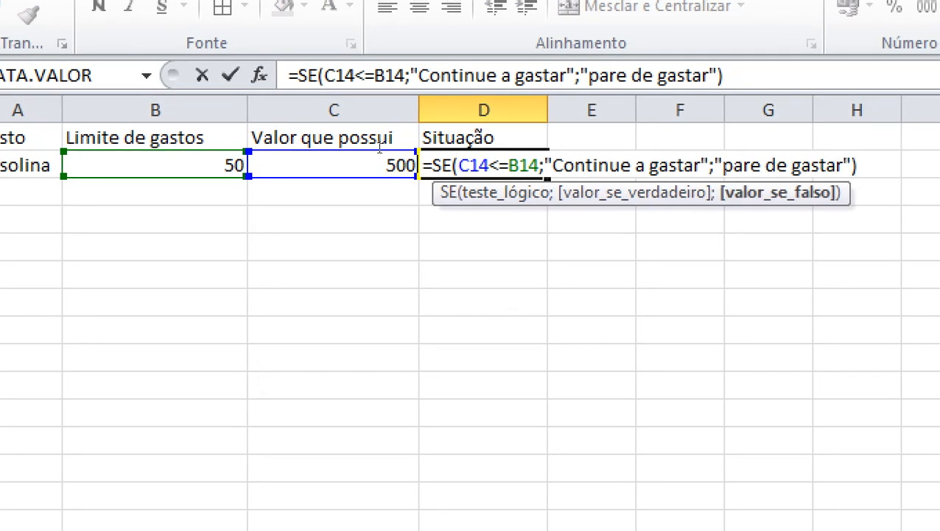
drag(701, 165, 552, 165)
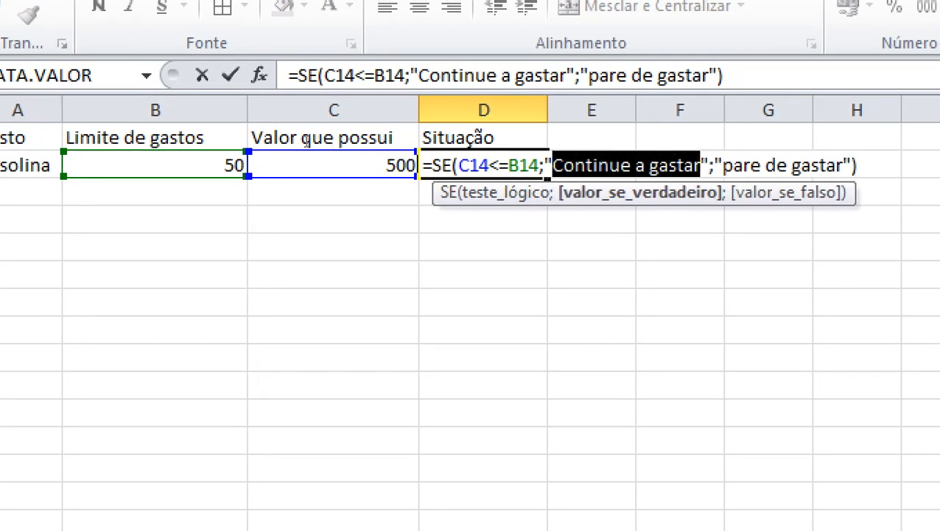
text(pare de gasrt)
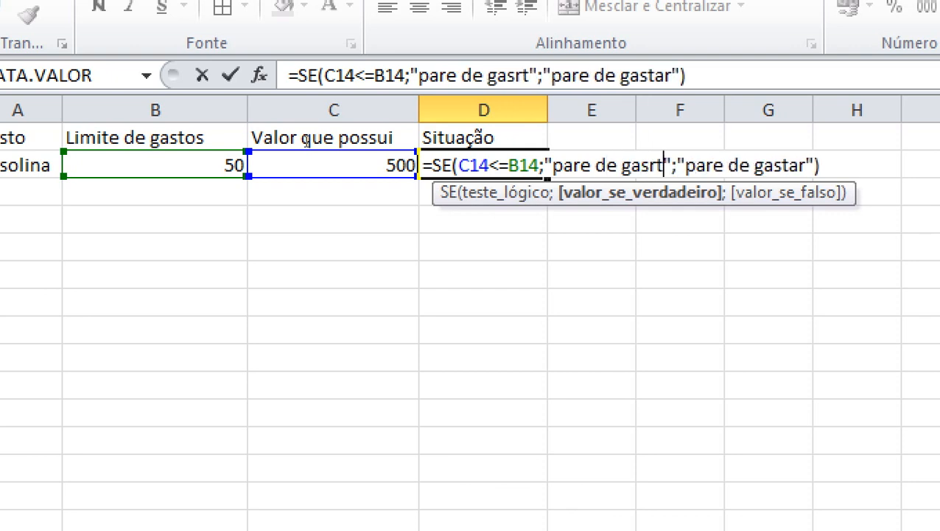
key(BackSpace)
key(BackSpace)
text(tar)
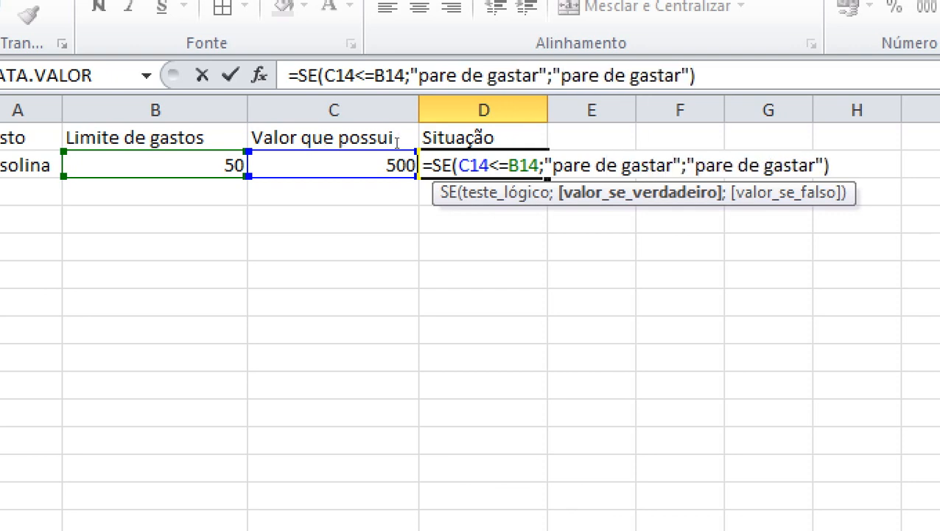
Change the value-if-false text to "continue a gastar" and complete the D14 formula.
key(Right)
key(Right)
key(Right)
key(Right)
key(Right)
key(Right)
key(Right)
key(Right)
key(Right)
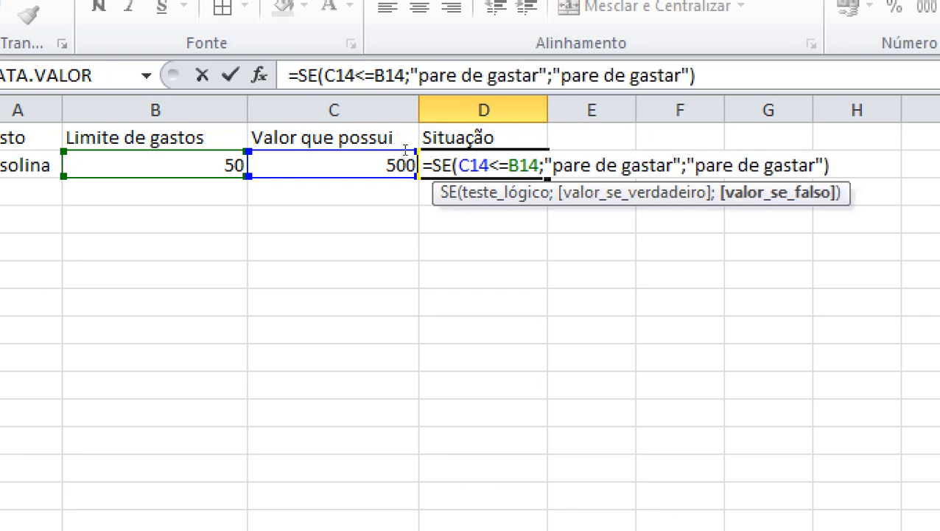
key(shift+Left)
key(shift+Left)
key(shift+Left)
key(shift+Left)
key(shift+Left)
key(shift+Left)
key(shift+Left)
text("continue)
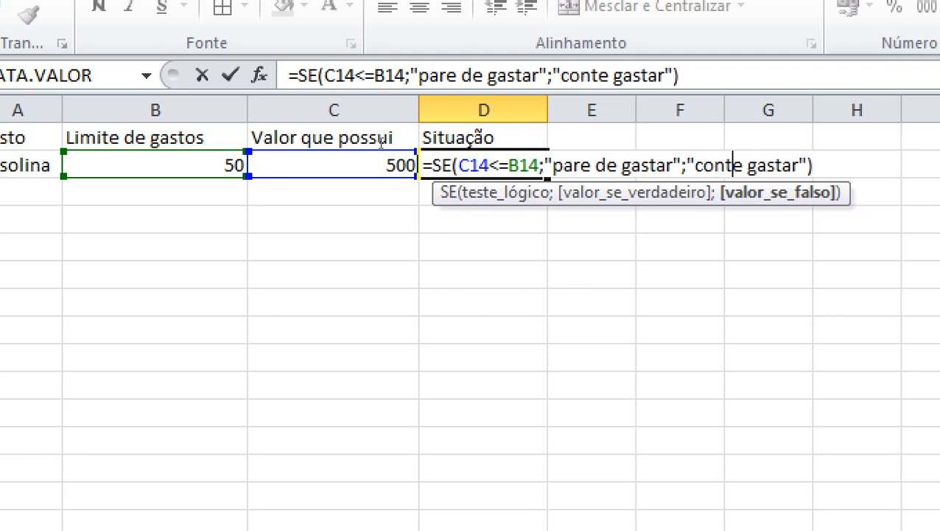
text( a)
key(Delete)
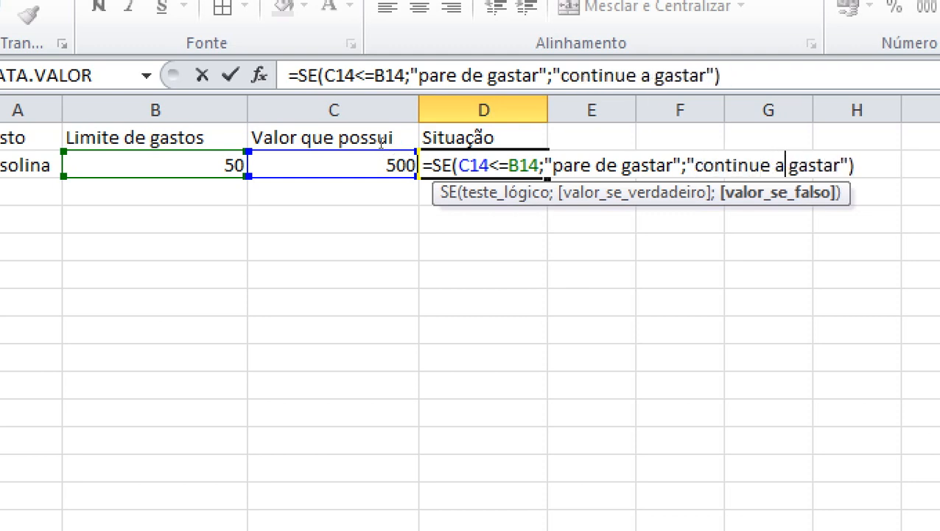
key(Return)
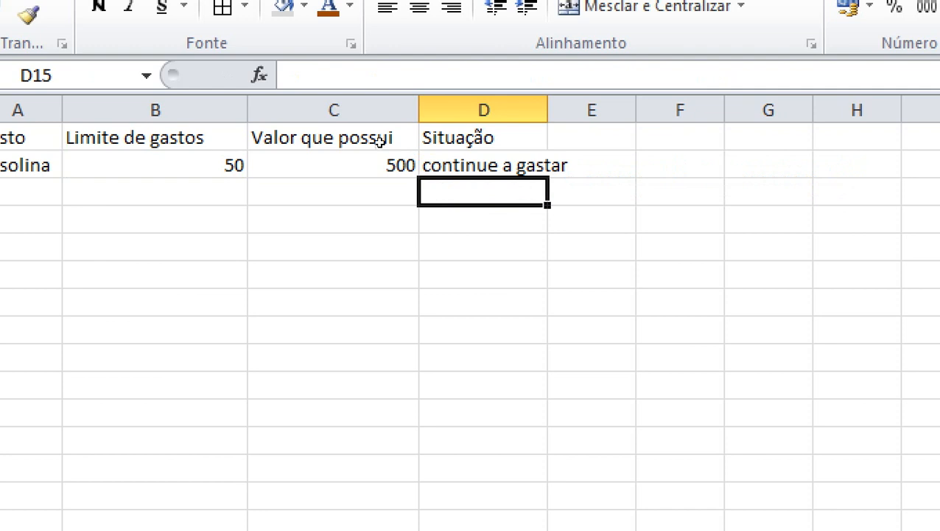
Change the logical test of the D14 formula to C14>=B14.
key(Up)
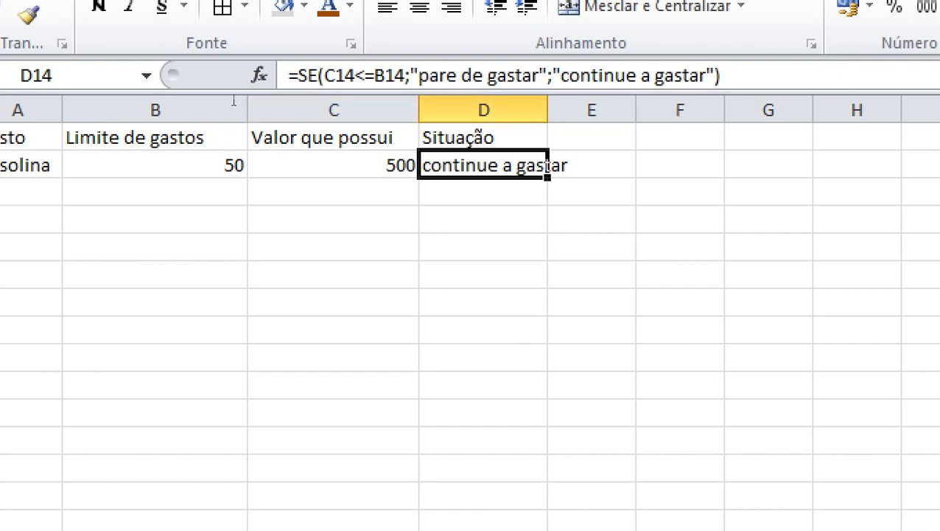
drag(404, 75, 326, 76)
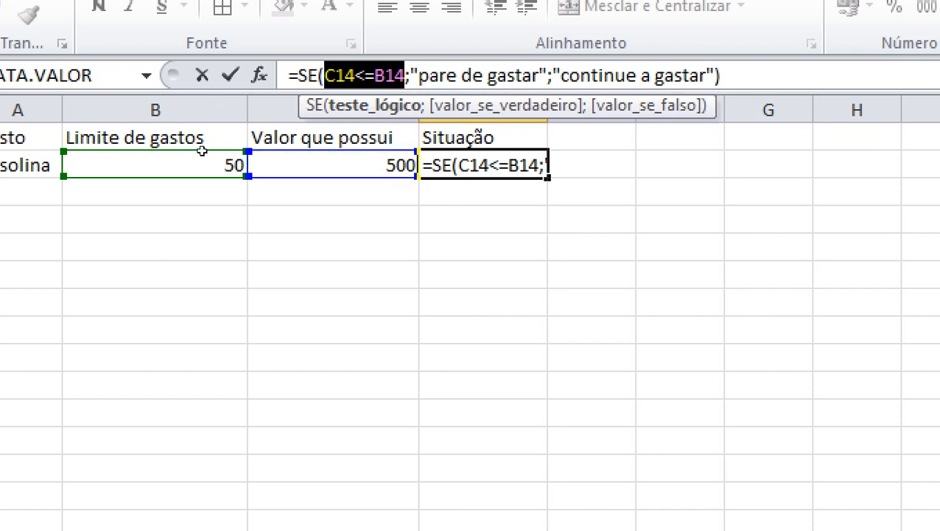
key(Return)
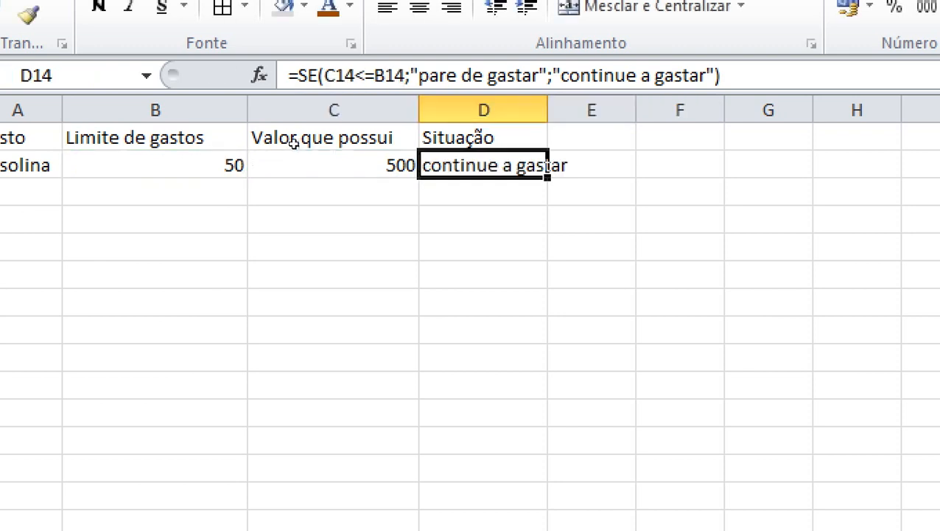
key(F2)
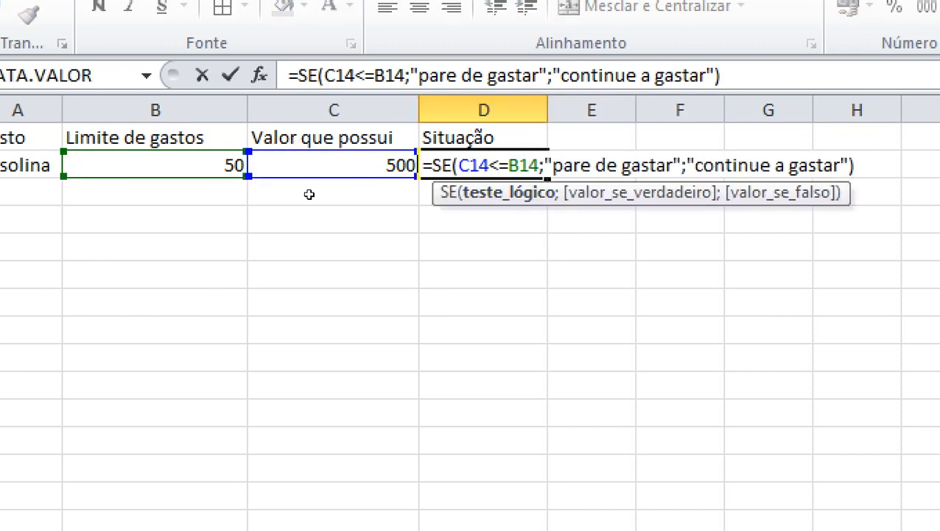
key(BackSpace)
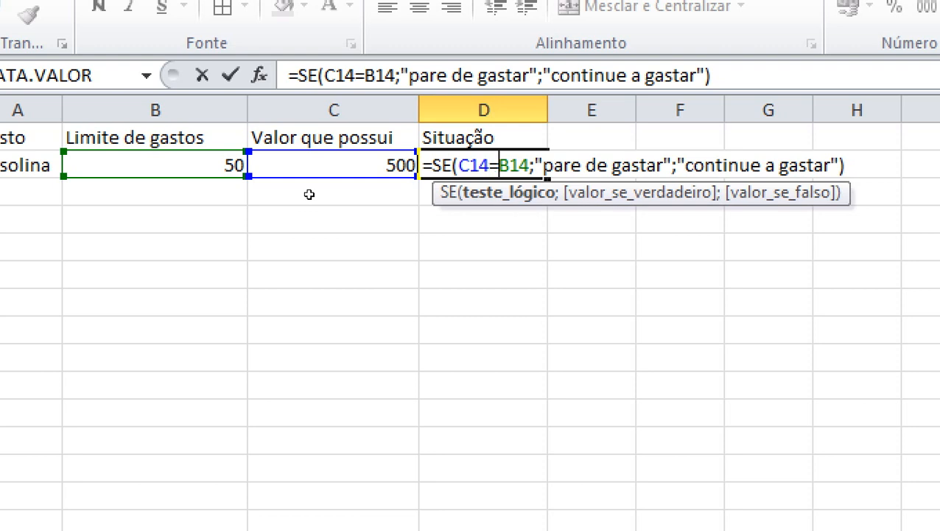
key(Left)
text(>)
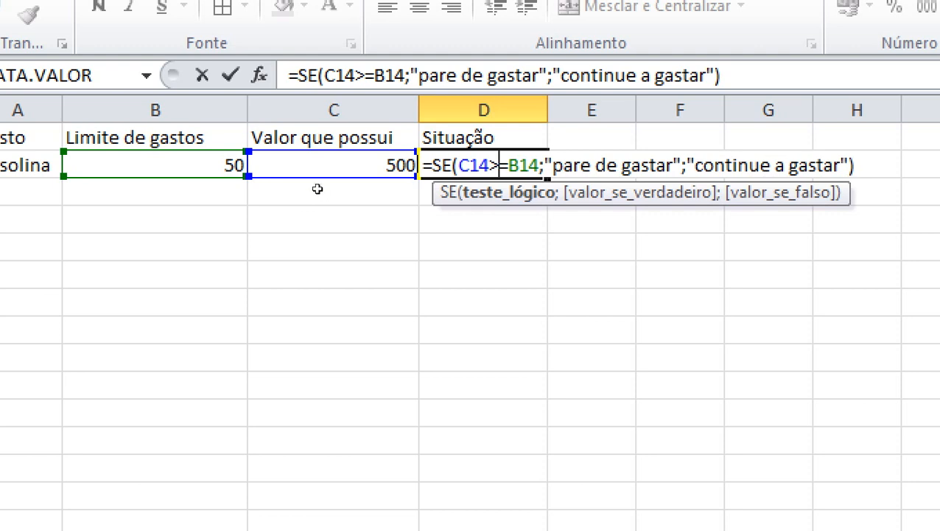
key(Return)
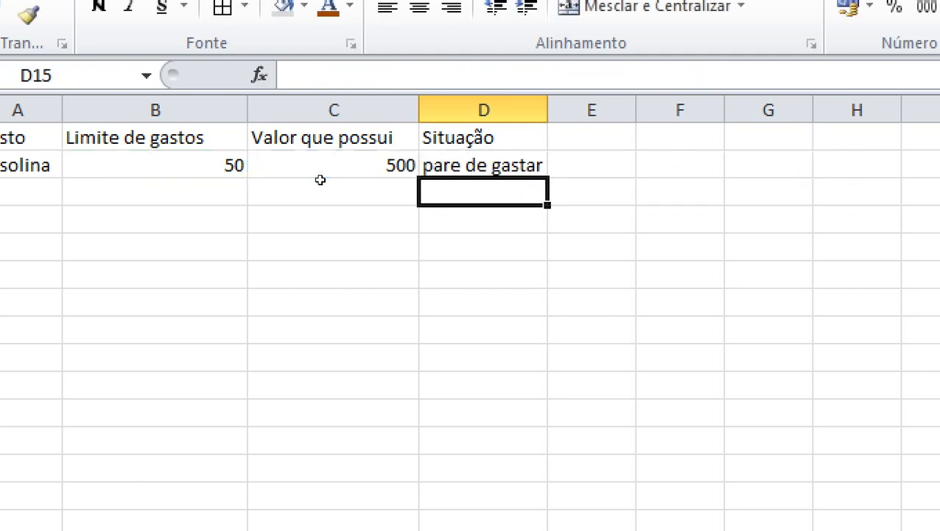
Remove the "pare de gastar" value-if-true argument from the D14 SE formula, leaving "continue a gastar" in its place.
key(Up)
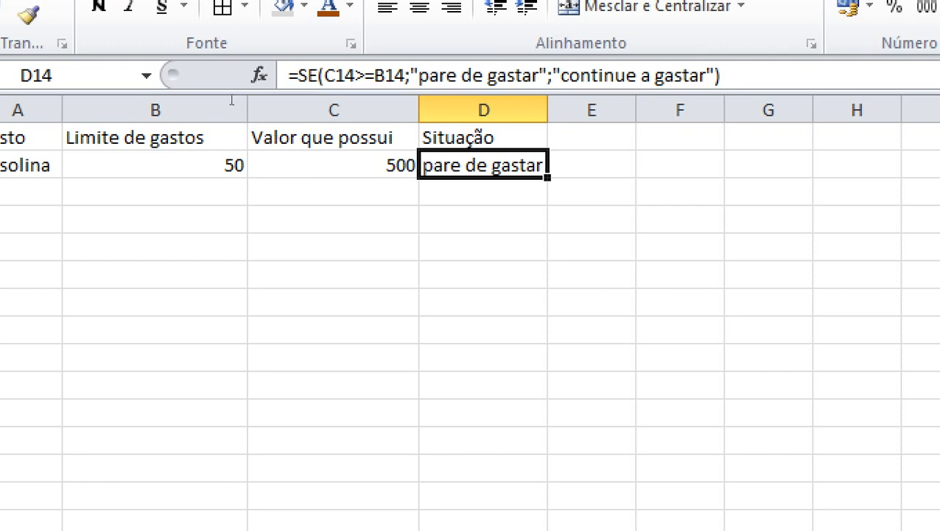
key(F2)
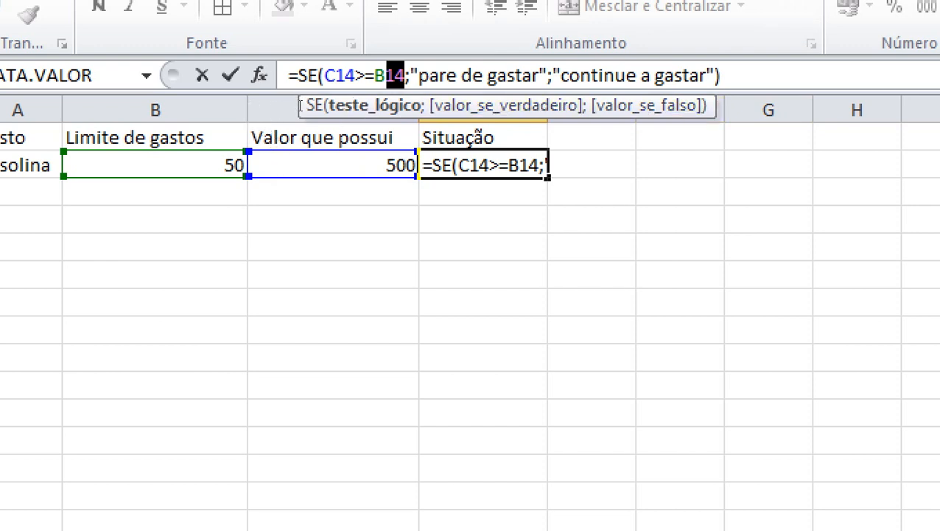
drag(539, 75, 419, 76)
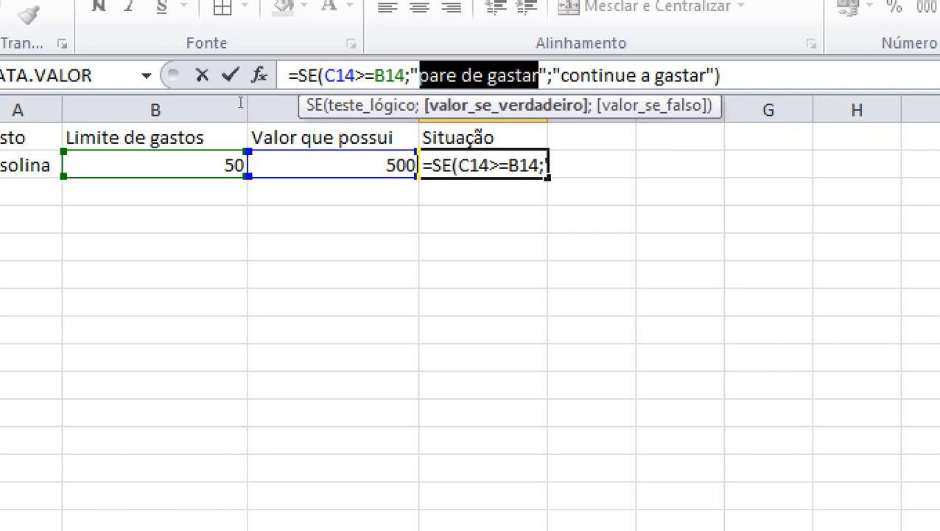
key(BackSpace)
key(BackSpace)
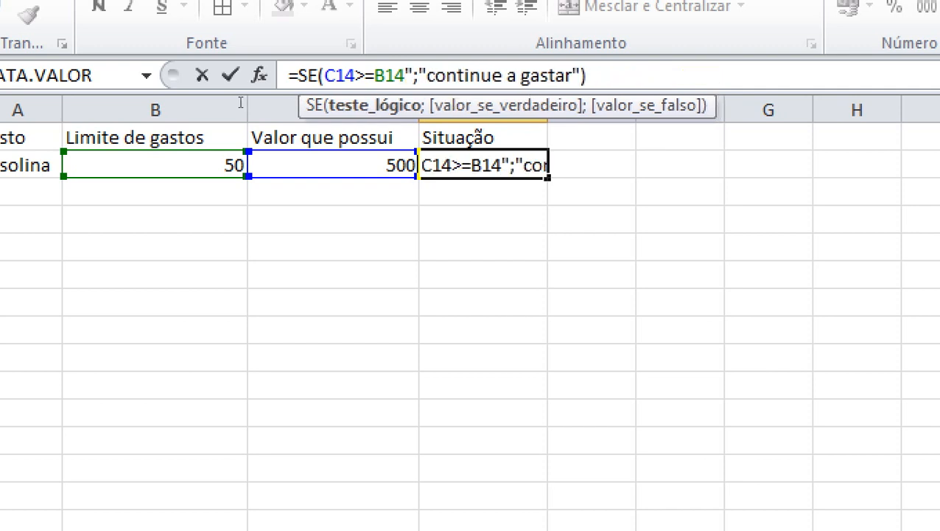
key(Delete)
Add "pare de gastar" in quotation marks as the value-if-false of the D14 formula and complete the formula.
key(Right)
key(Right)
key(Right)
key(Right)
key(Right)
key(Right)
key(Right)
key(Right)
key(Right)
key(Right)
key(Right)
key(Right)
key(Right)
key(Right)
key(Right)
key(Right)
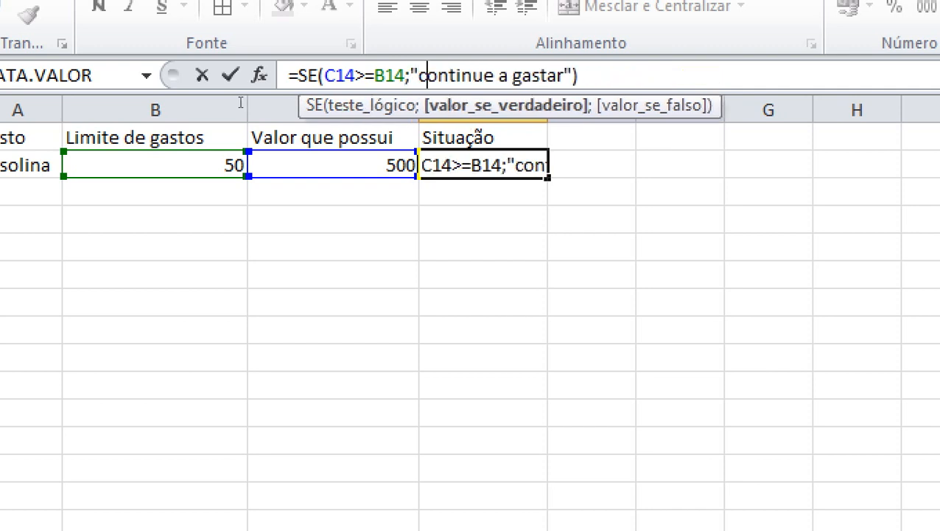
key(Right)
key(Right)
key(Right)
key(Right)
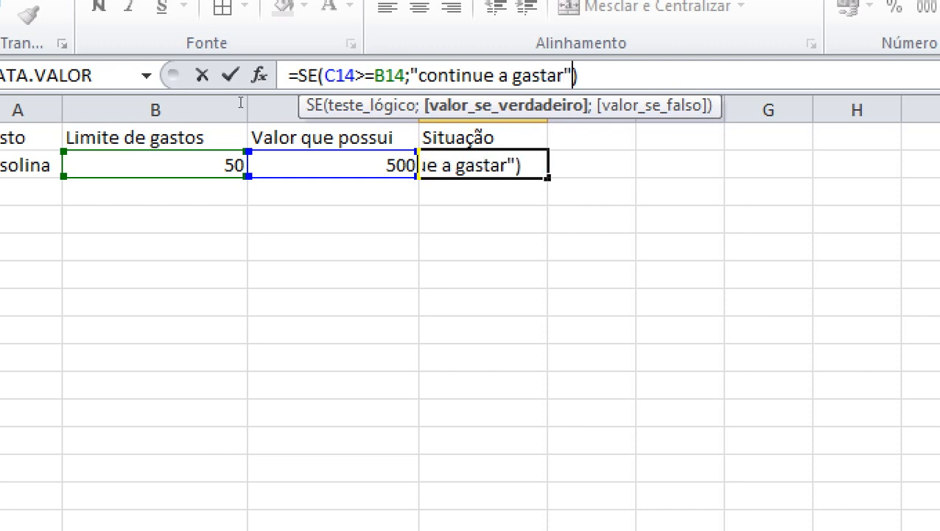
text(;pare de gastar)
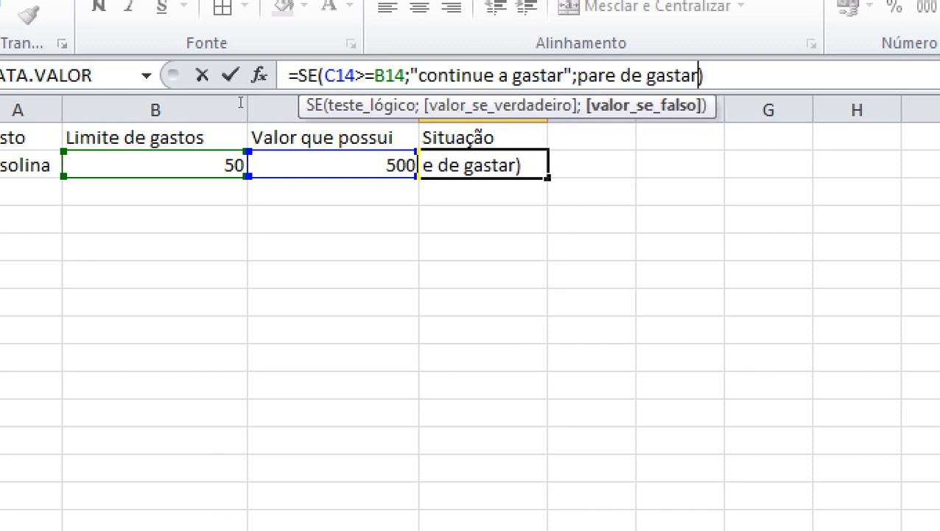
text(")
key(Left)
key(Left)
key(Left)
key(Left)
key(Left)
key(Left)
key(Left)
key(Left)
key(Left)
key(Left)
key(Left)
key(Left)
key(Left)
key(Left)
key(Left)
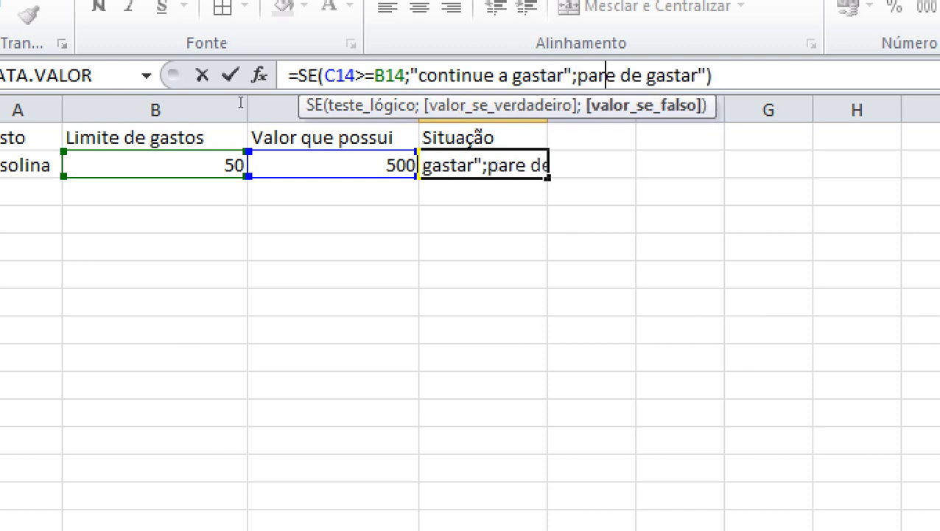
text(")
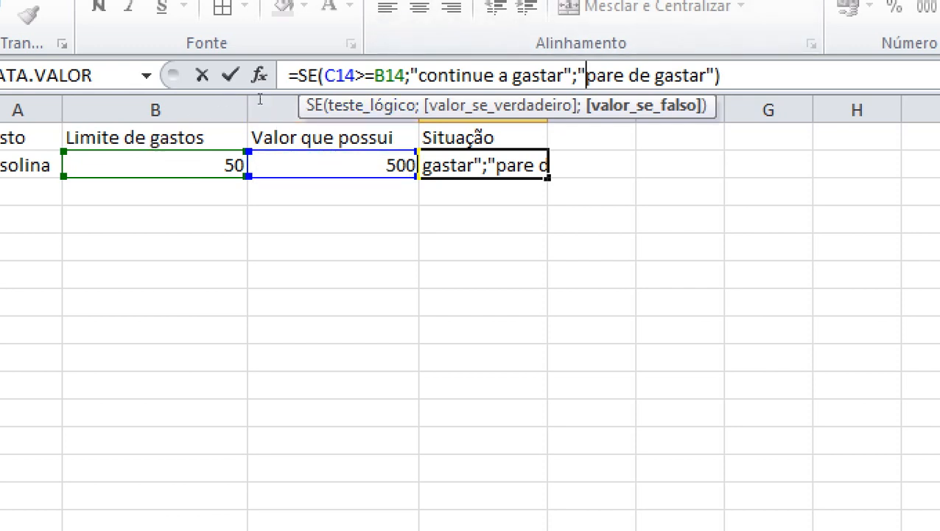
click(460, 75)
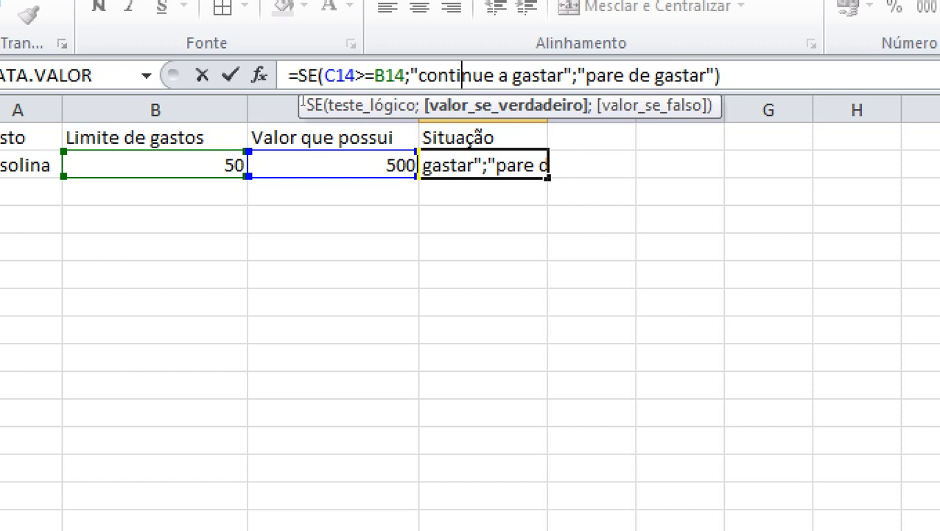
drag(547, 75, 496, 75)
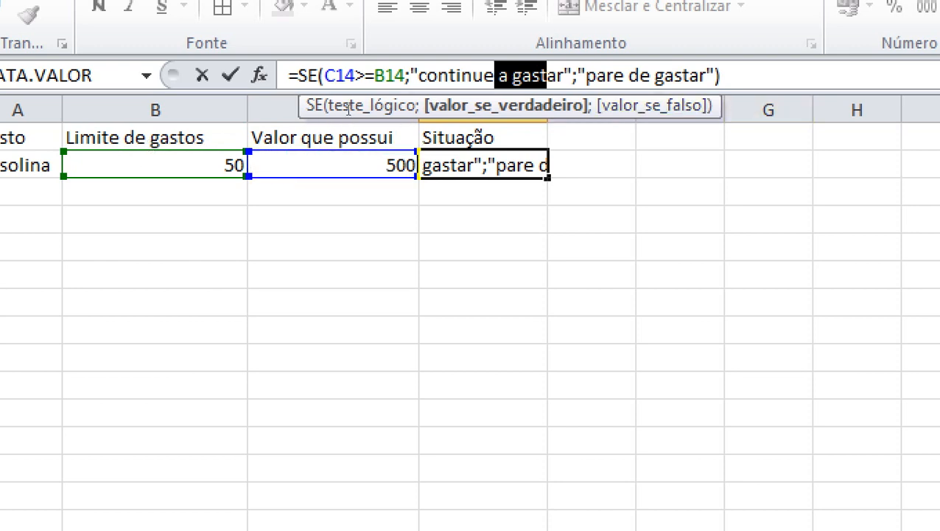
key(Return)
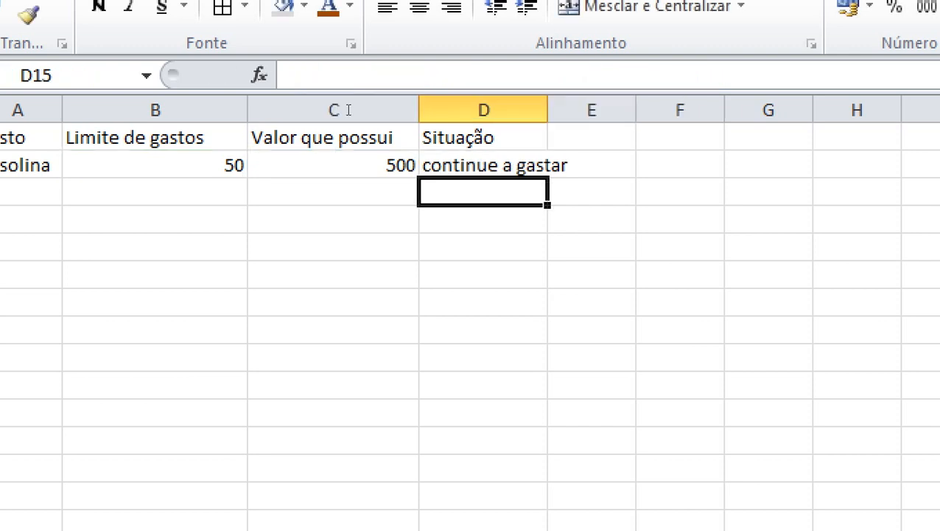
Test the Situação formula by setting Valor que possui in C14 to 50, and after that to 49.
click(321, 137)
key(Down)
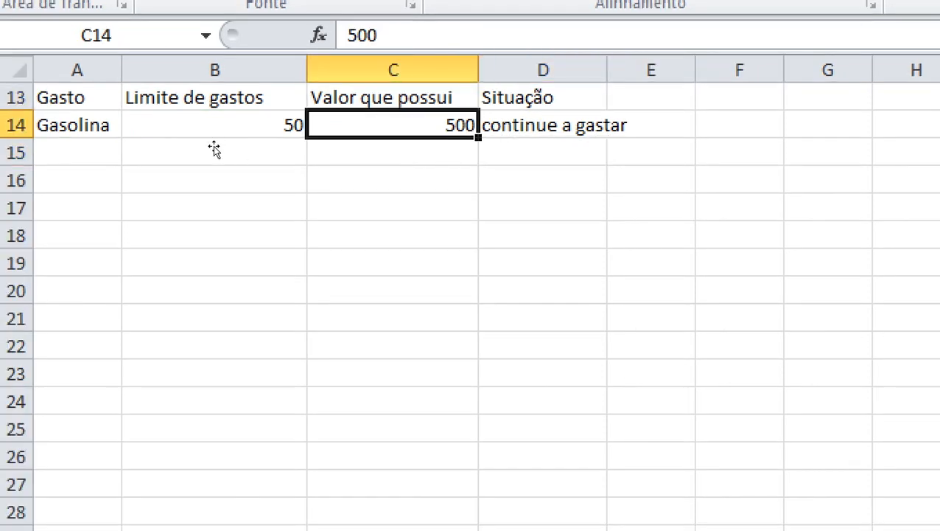
text(50)
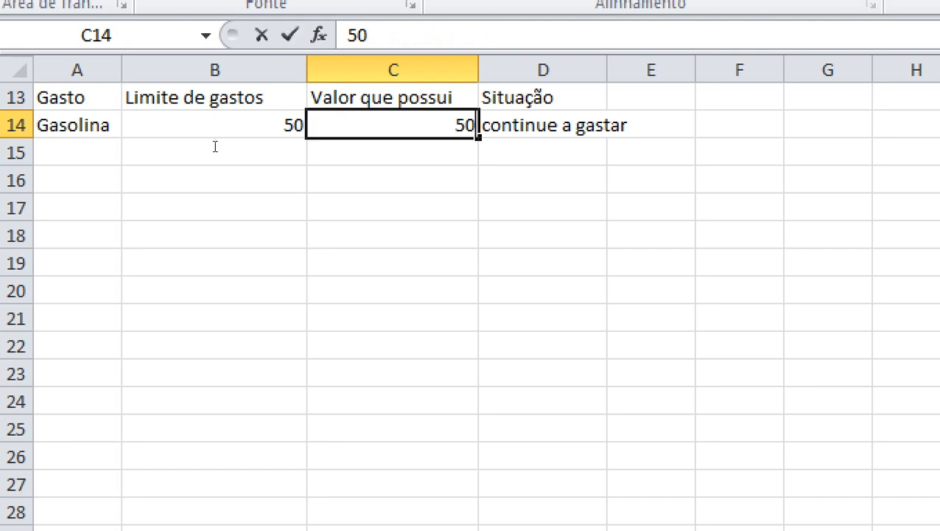
key(Return)
key(Up)
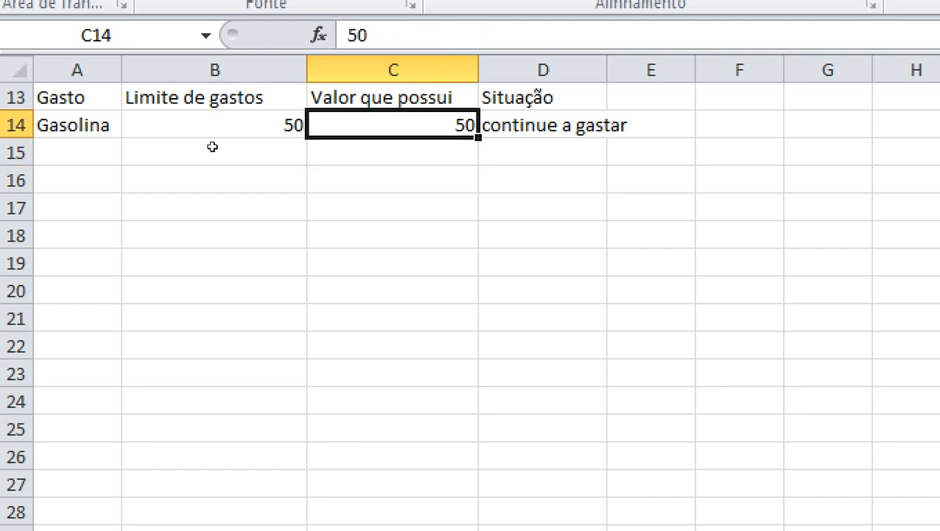
text(49)
key(Return)
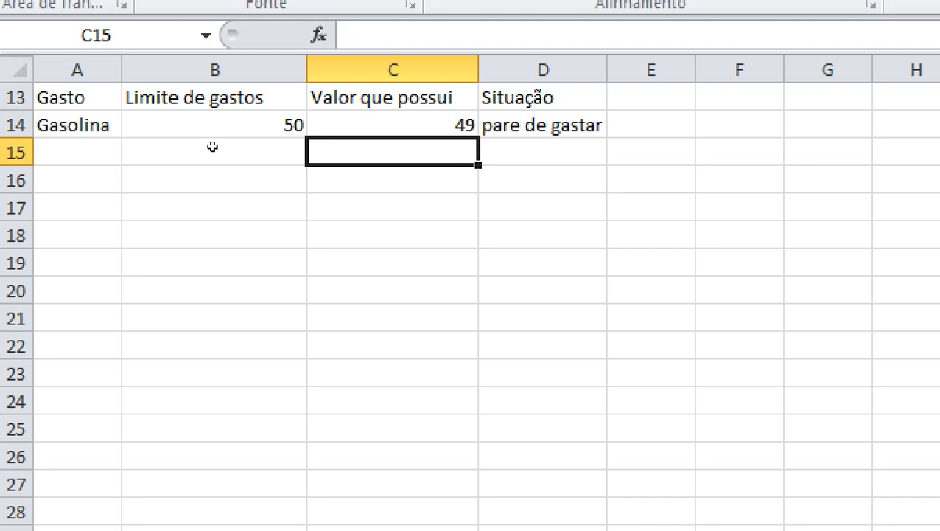
drag(221, 125, 545, 99)
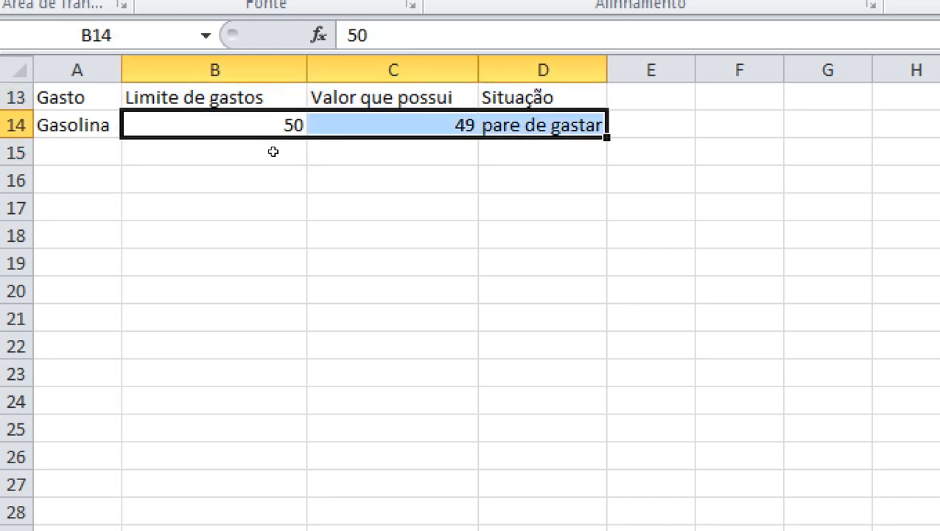
key(Down)
key(Down)
key(Right)
key(Left)
key(Down)
key(Left)
key(Up)
key(Up)
key(Up)
key(Up)
key(Down)
key(Down)
key(Down)
key(Down)
key(Down)
key(Down)
key(Right)
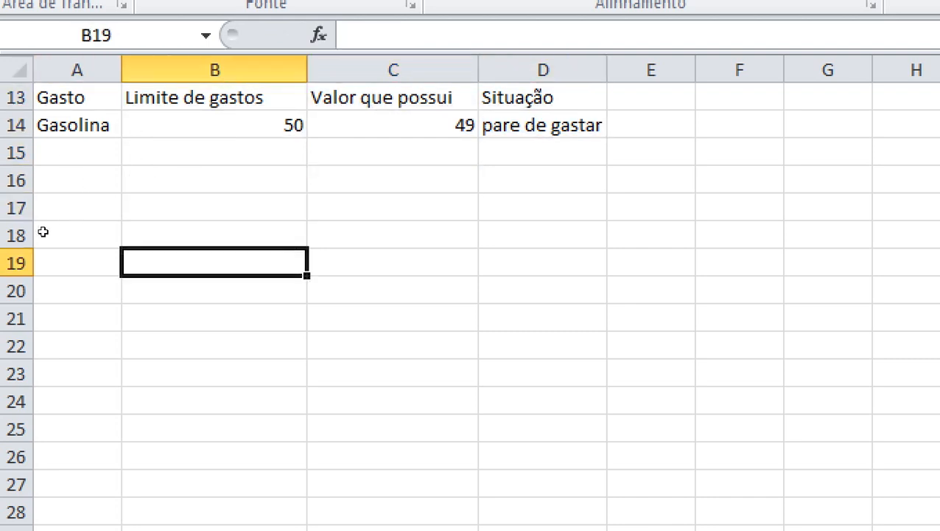
Enter the title "Estoque" in A18 and select A20 for the column headings.
key(Left)
key(Down)
key(Up)
key(Up)
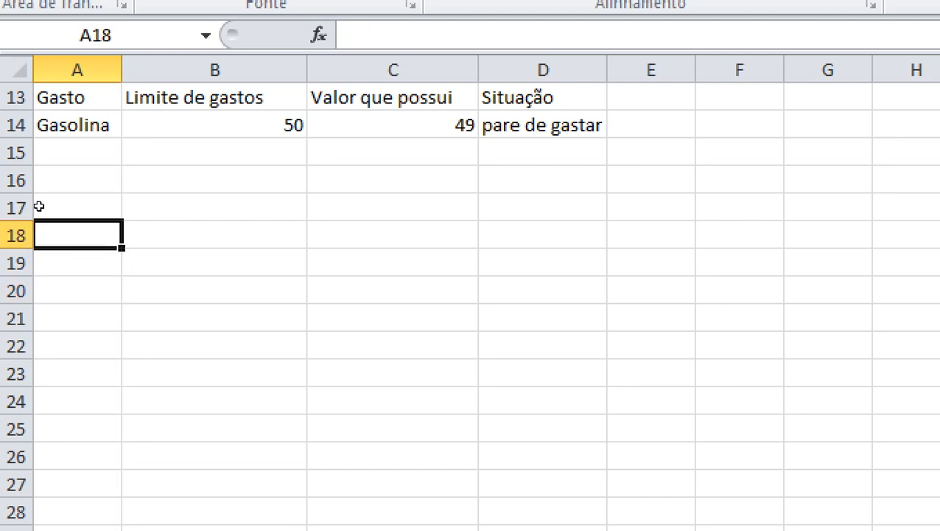
text(Estoque)
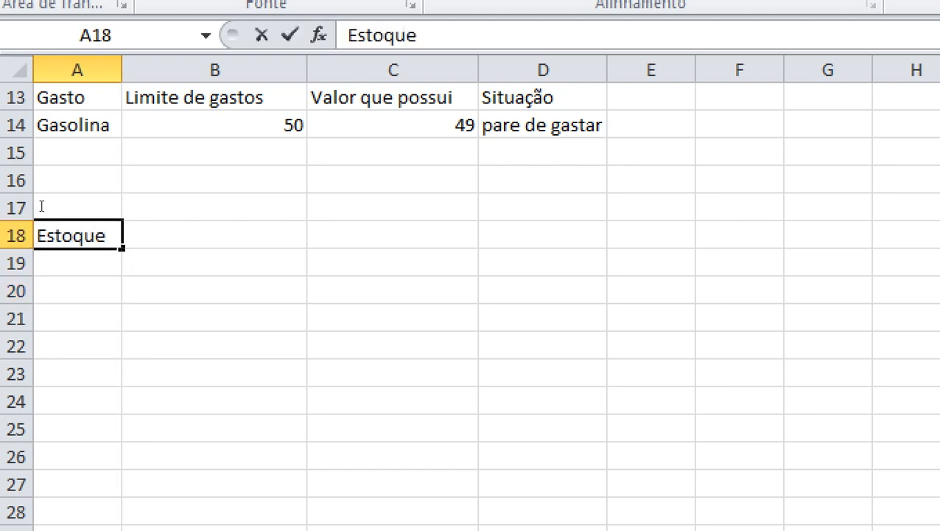
key(Return)
key(Right)
key(Down)
key(Left)
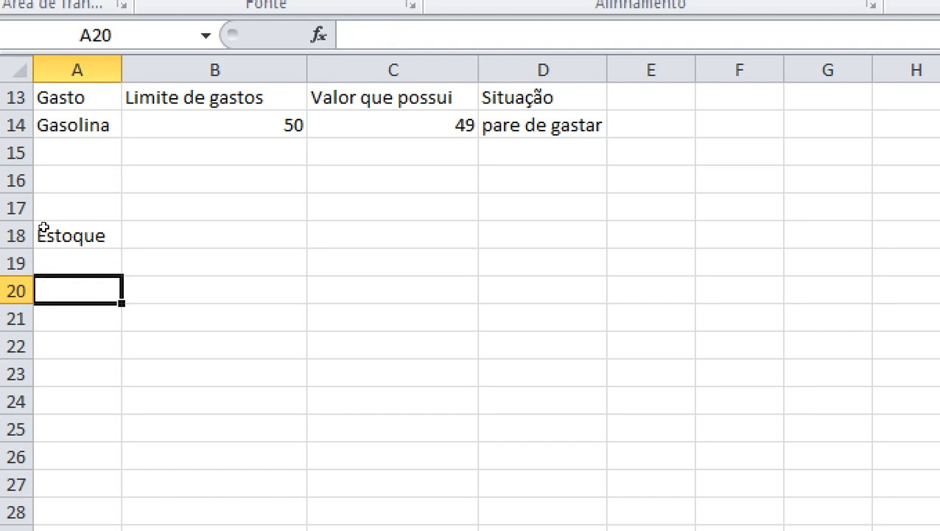
text(Quantidade)
key(BackSpace)
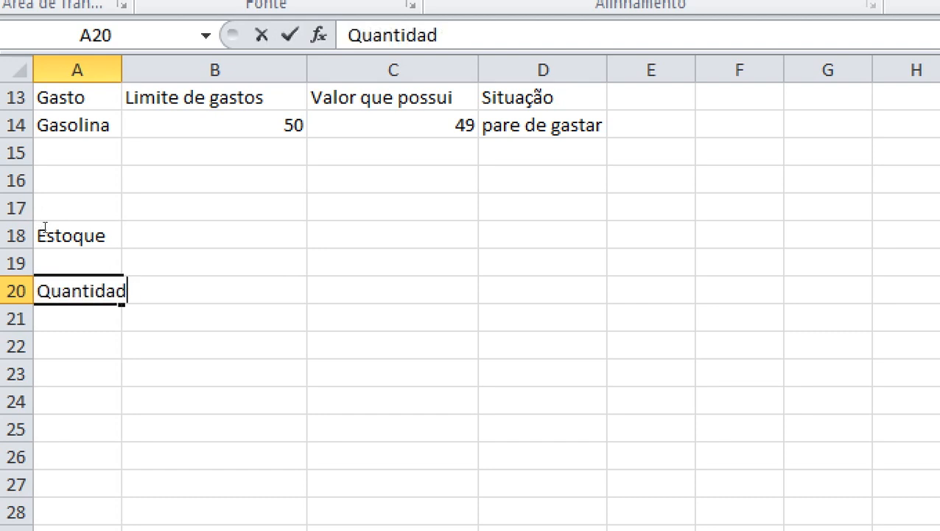
key(Tab)
key(Left)
Enter the headings "Descrição" in A20 and "Quantidade" in B20.
text(D)
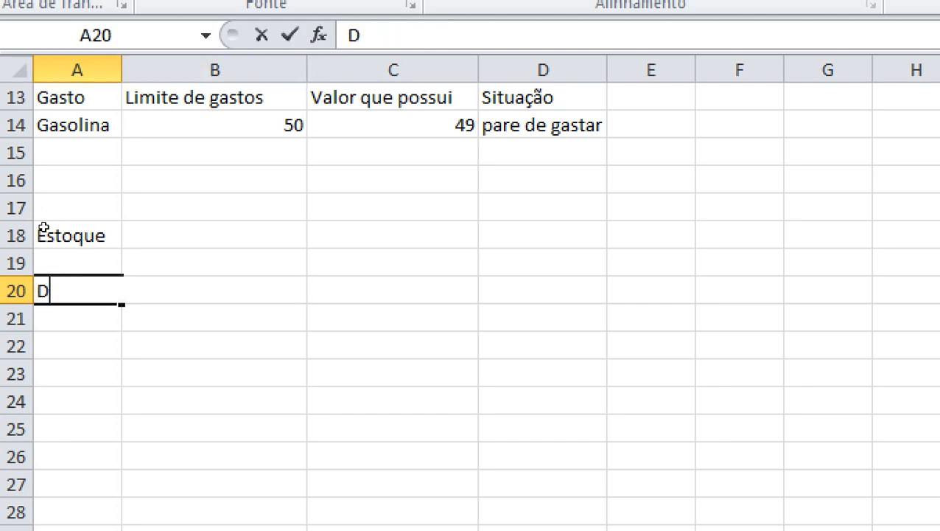
text(escrição)
key(Tab)
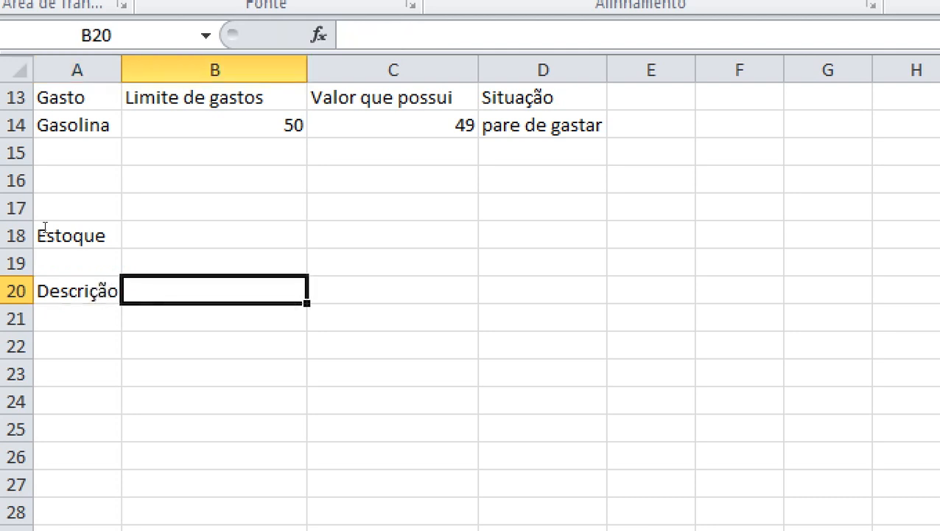
text(Quantidade)
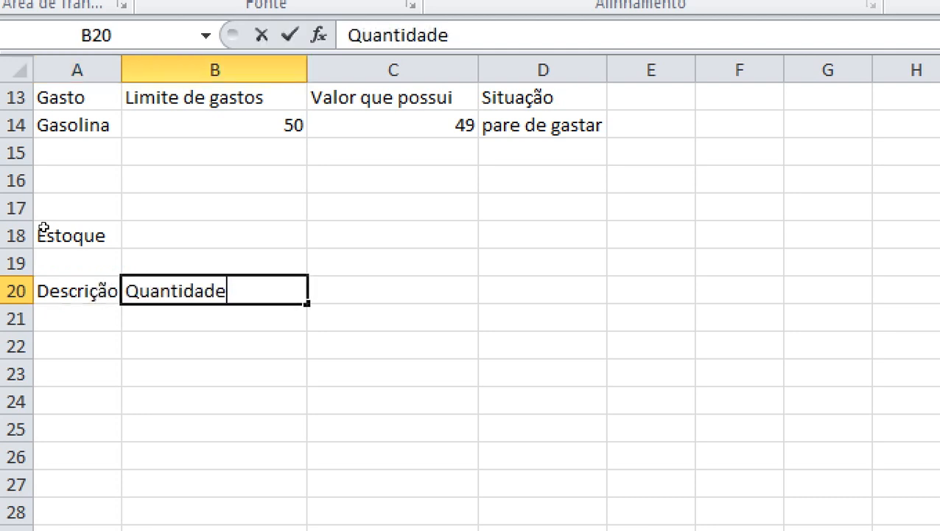
key(Tab)
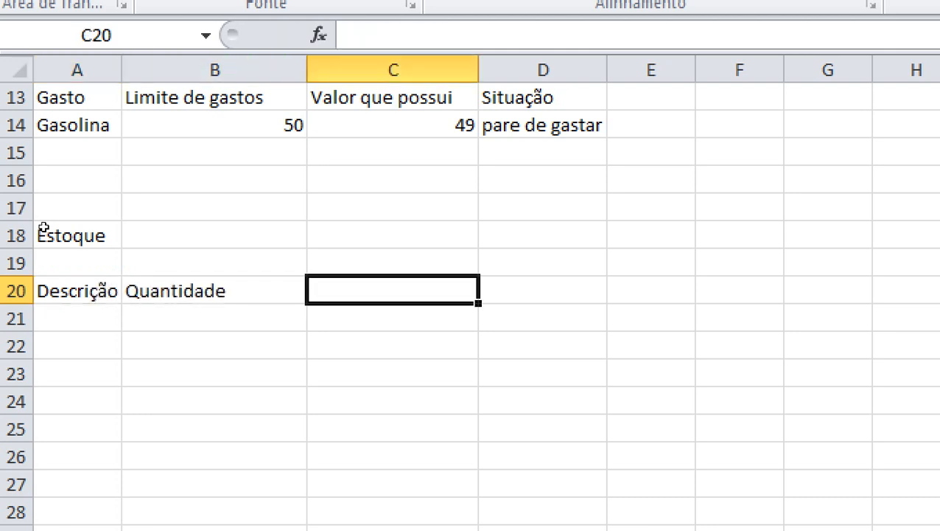
Extend the B20 heading to read "Quantidade para início da reposição".
key(Left)
key(F2)
text(pa)
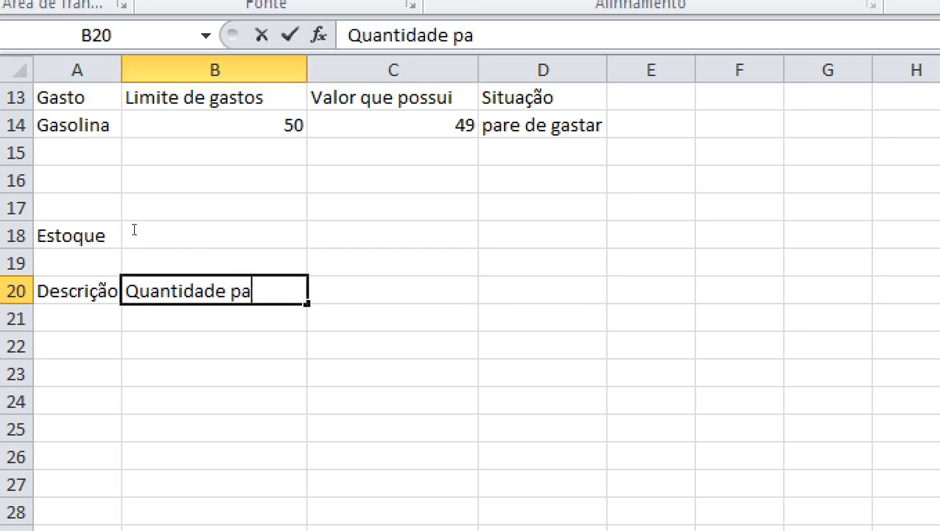
text(ra início)
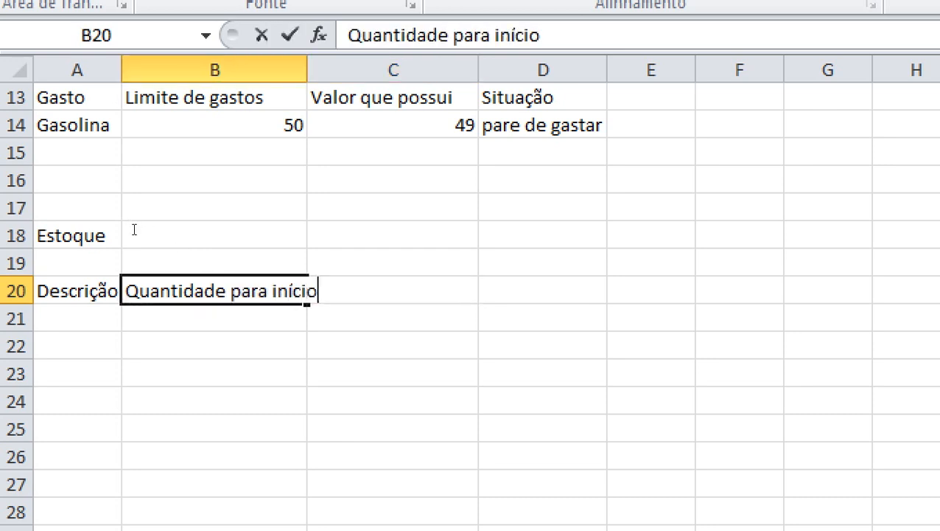
text( da re)
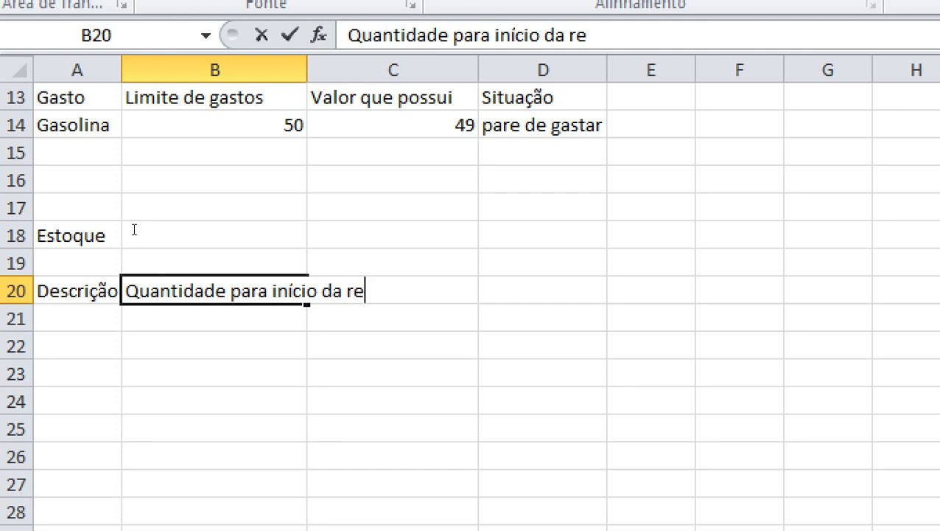
text(posição)
key(Tab)
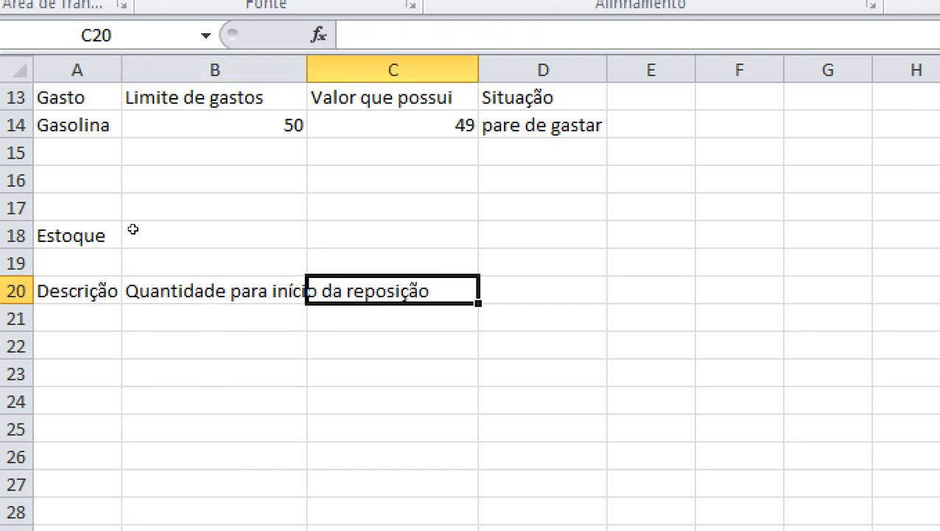
Enter the heading "Quantidade real" in C20.
text(Quantin)
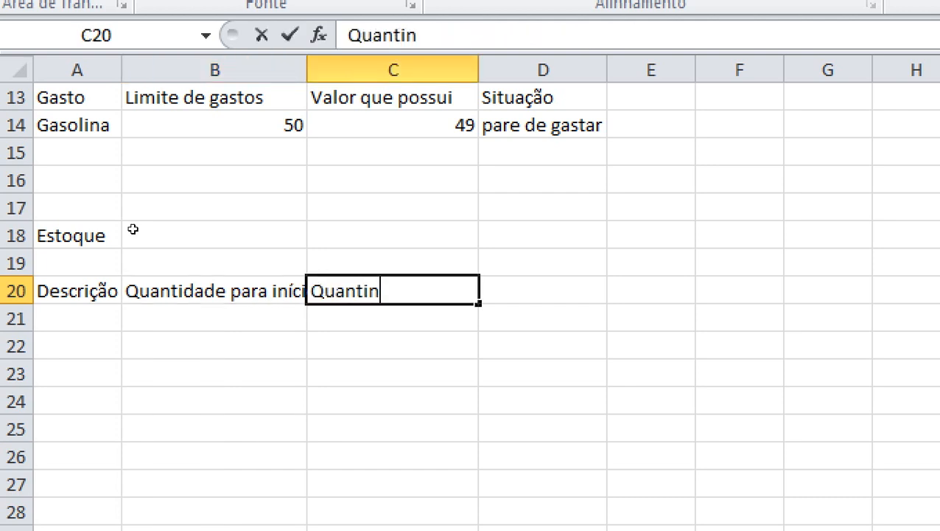
key(BackSpace)
text(dade real)
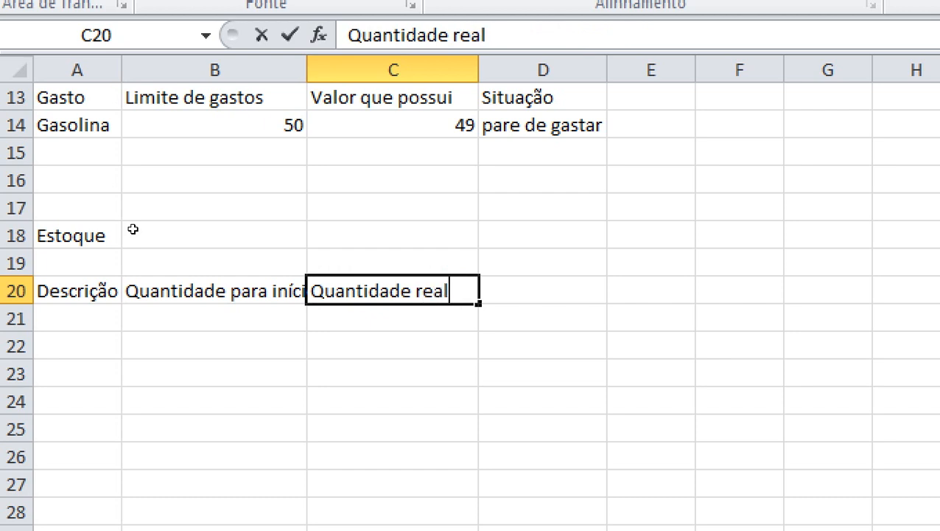
Center the B20 heading with merge-and-center formatting and wrap its text within the cell.
key(Left)
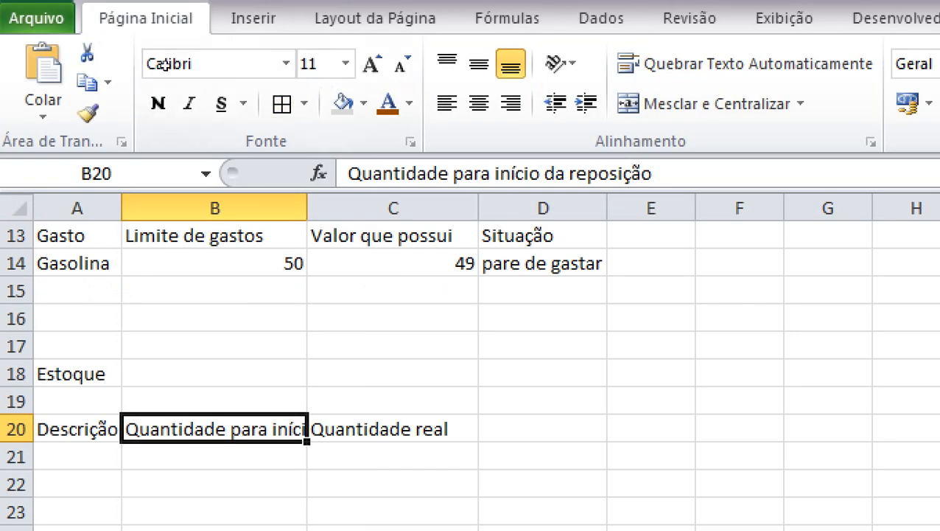
click(693, 103)
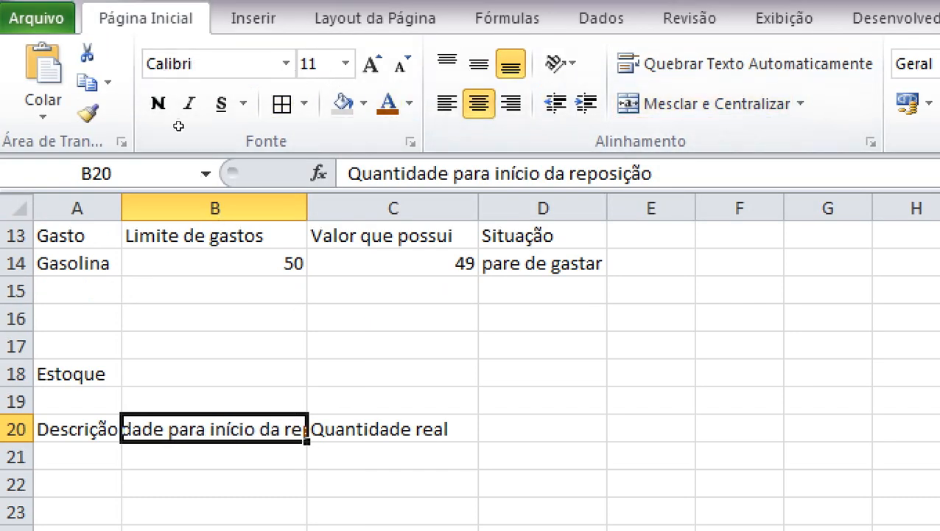
click(744, 64)
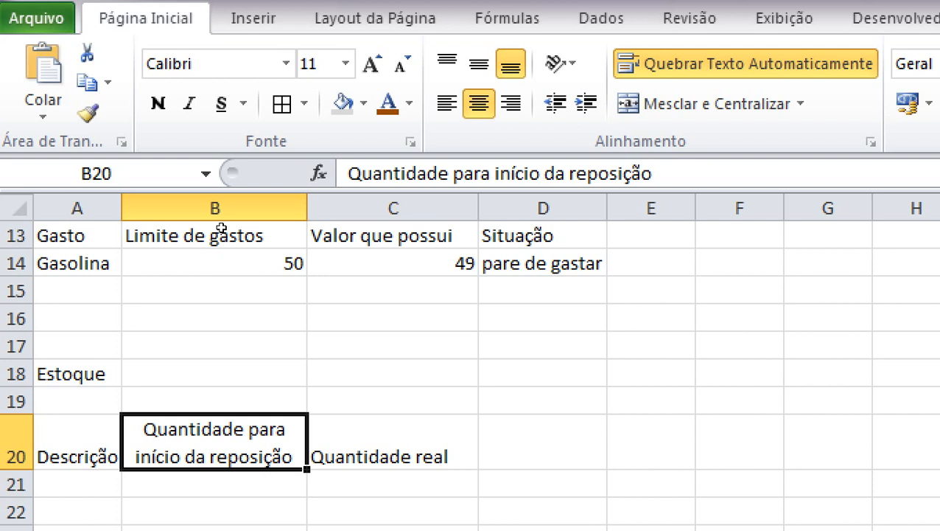
Center the headings in A20:C20 horizontally and vertically within their cells.
scroll(219, 239, down, 1)
key(Right)
key(shift+Left)
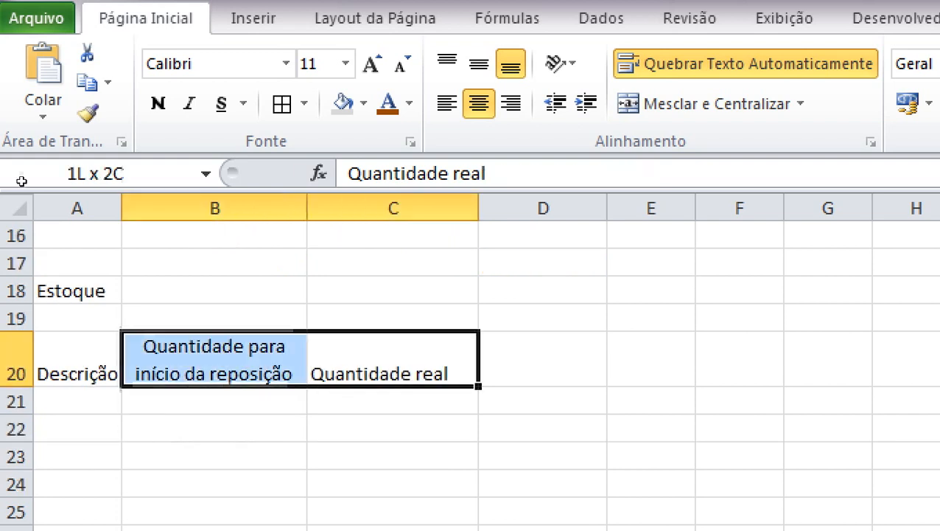
drag(21, 180, 74, 361)
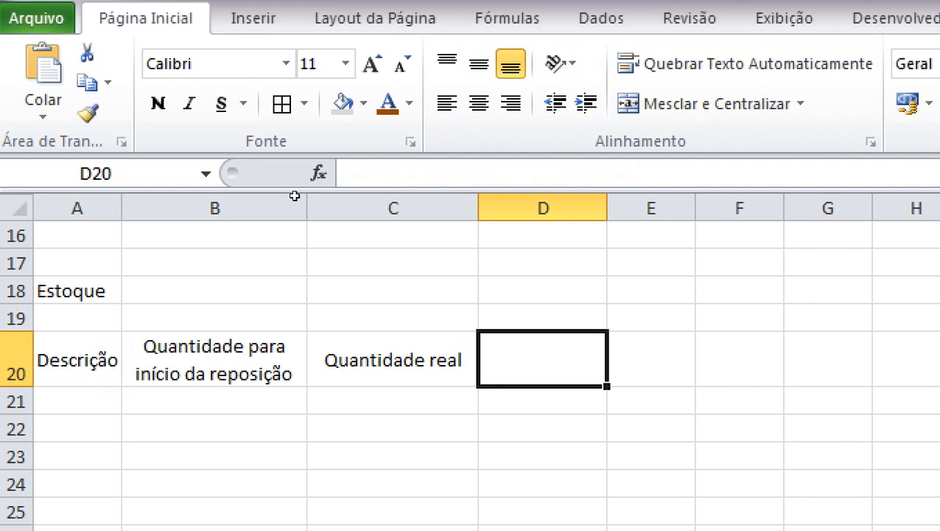
Enter the heading "situação" in D20.
scroll(295, 195, down, 1)
text(situ)
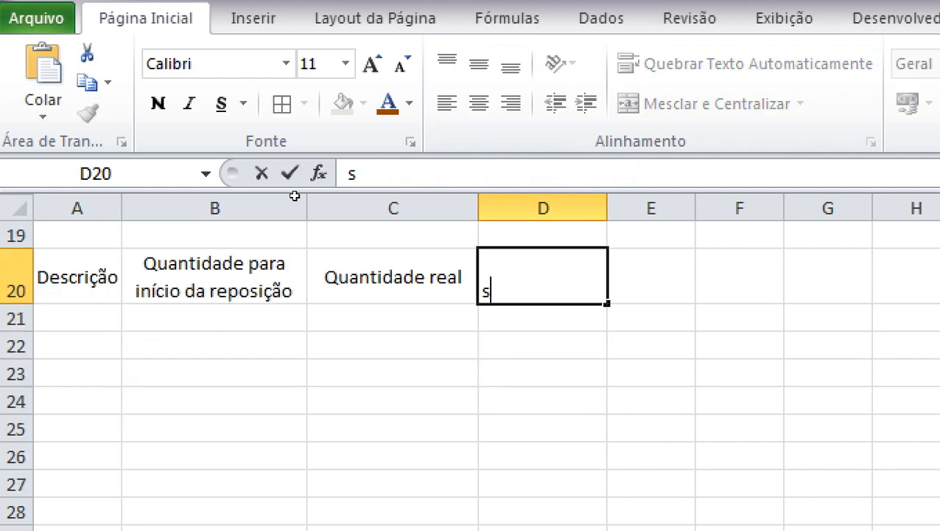
key(BackSpace)
key(BackSpace)
key(BackSpace)
key(BackSpace)
text(situação)
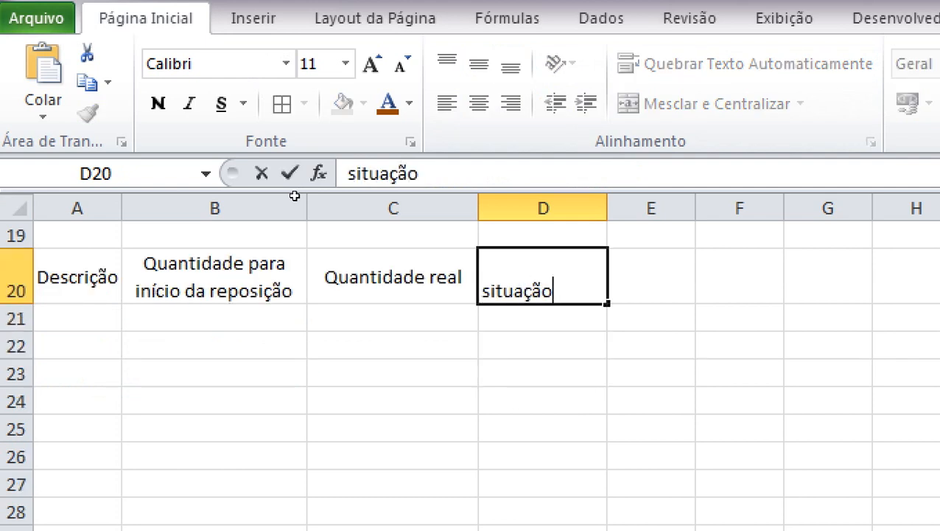
key(Return)
key(BackSpace)
key(Escape)
text(')
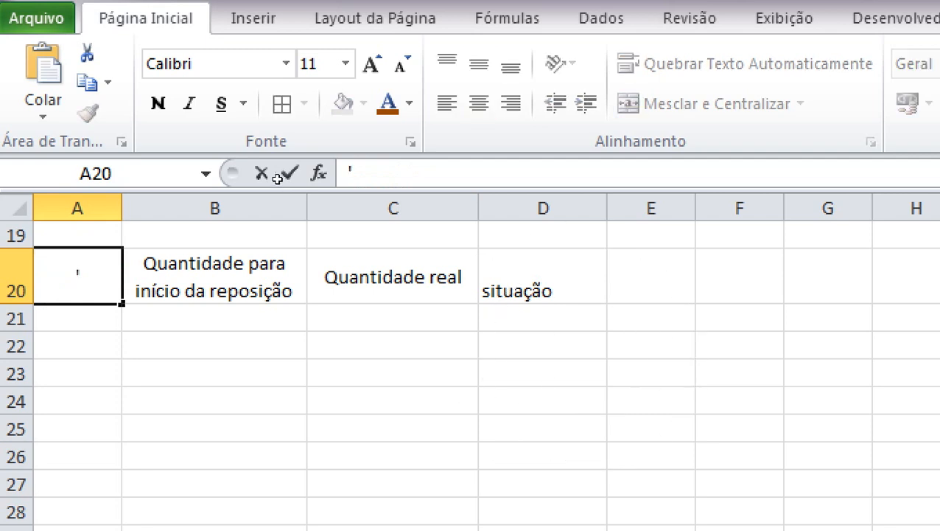
key(Escape)
Replace the D20 heading with "Precisa repor?".
key(Right)
key(Right)
key(Right)
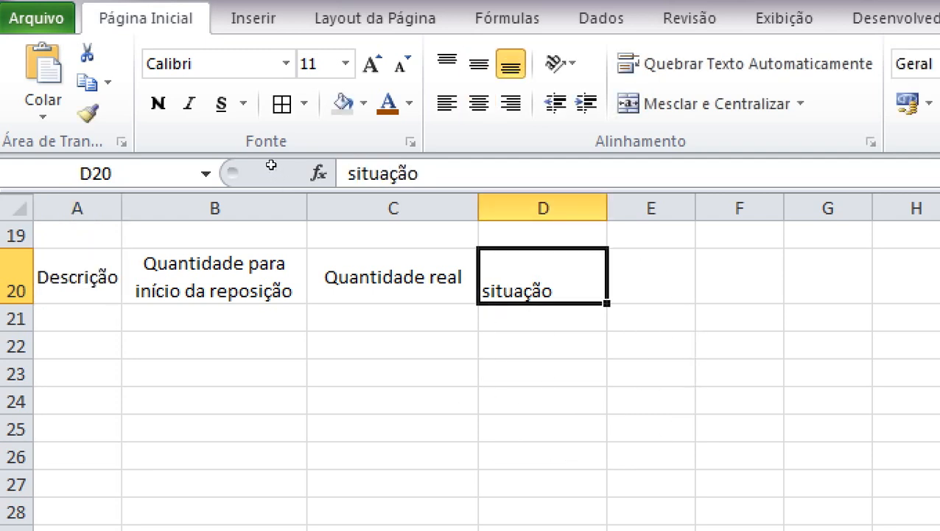
text(Precisar)
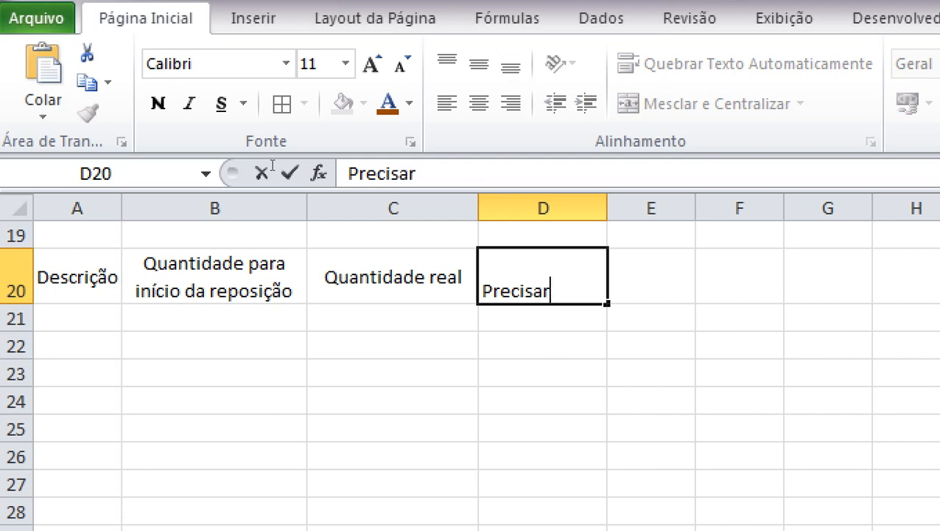
key(BackSpace)
text(repor)
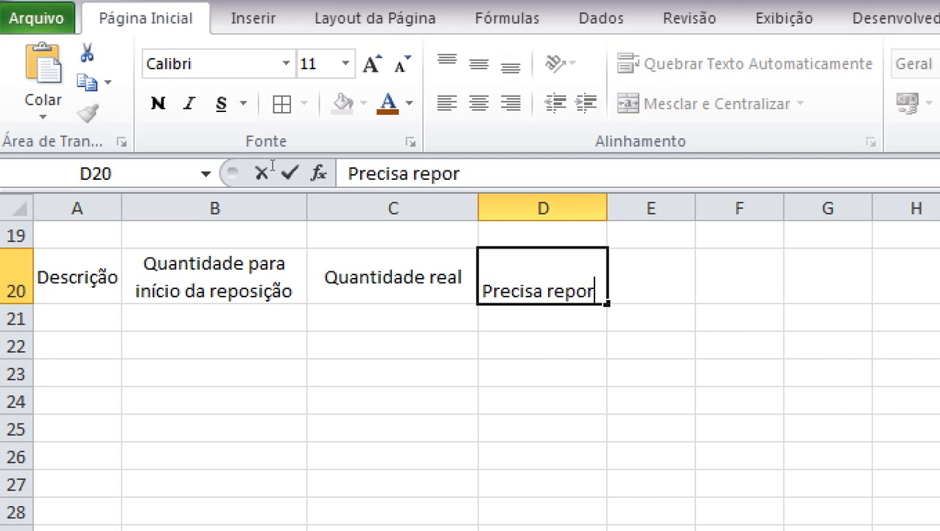
text(?)
click(652, 401)
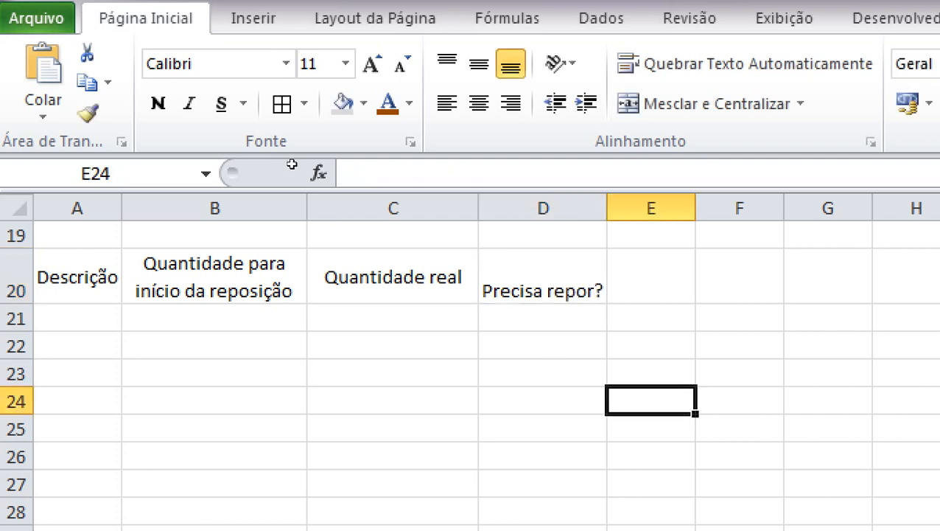
Center the headings in A20:D20 horizontally and align them to the bottom of their cells.
drag(544, 276, 73, 276)
click(479, 104)
click(480, 64)
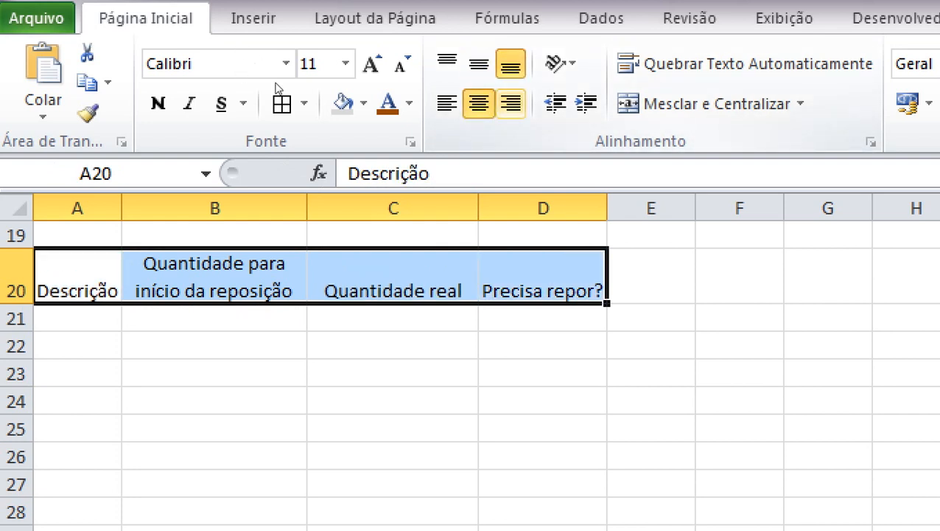
click(543, 373)
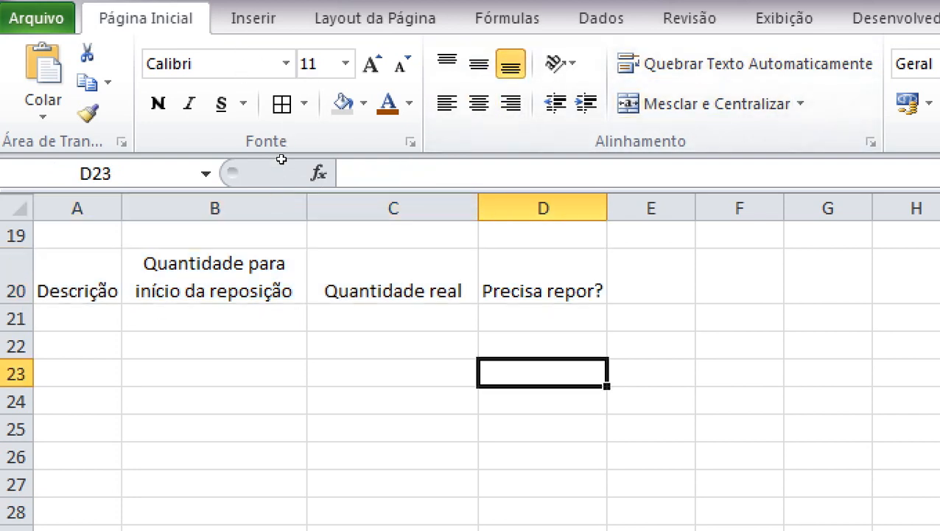
click(544, 283)
Fill in the first stock row with "Caneta" in A21, 2 in B21 and 5 in C21.
click(77, 318)
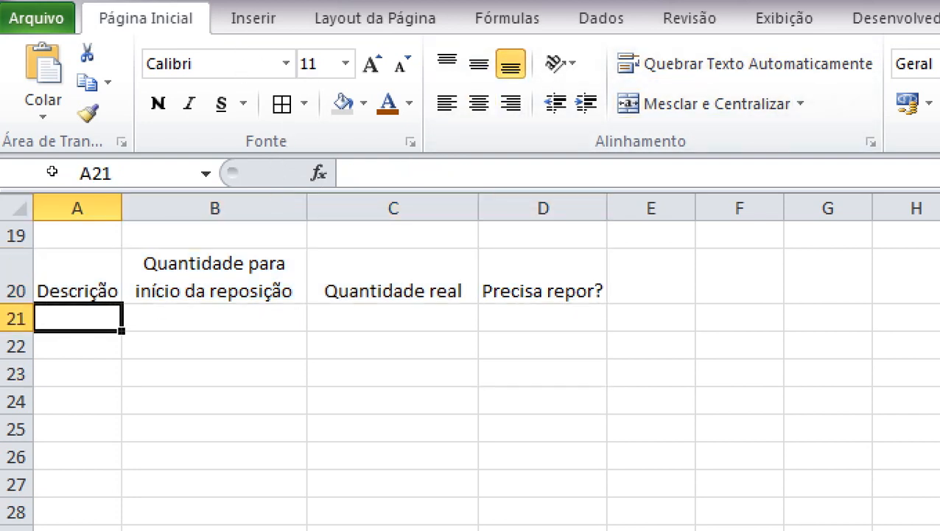
text(Caneta)
key(Tab)
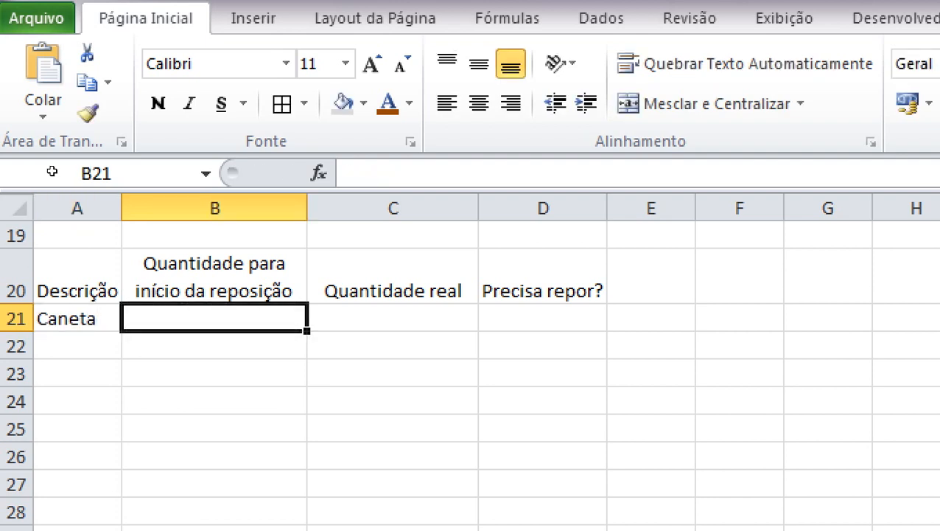
text(2)
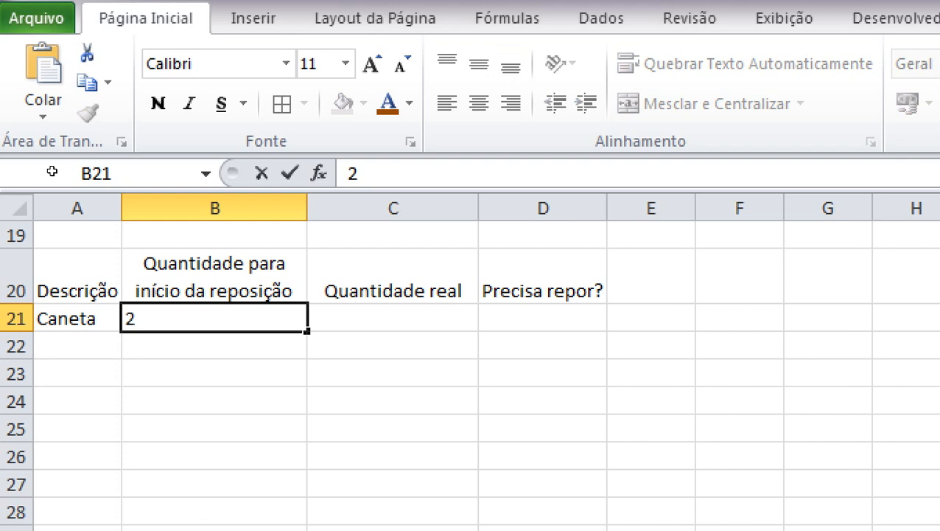
key(Tab)
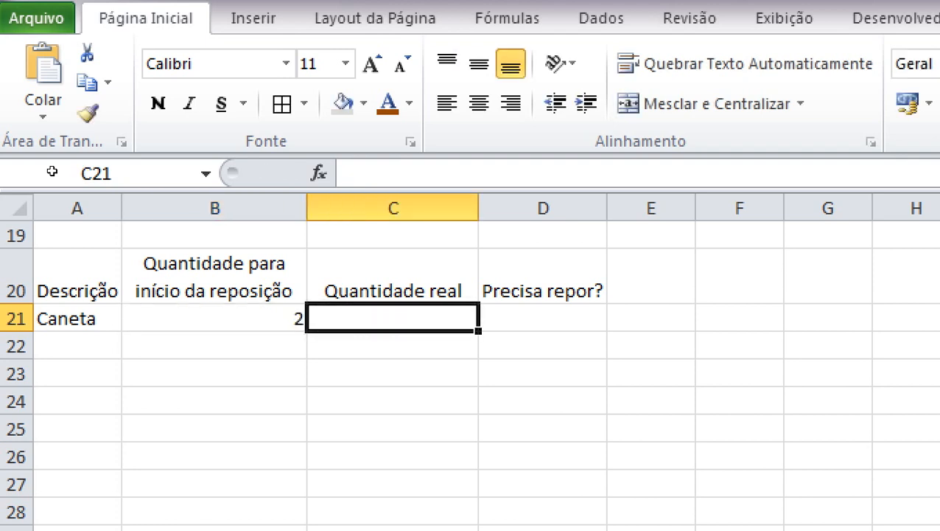
text(5)
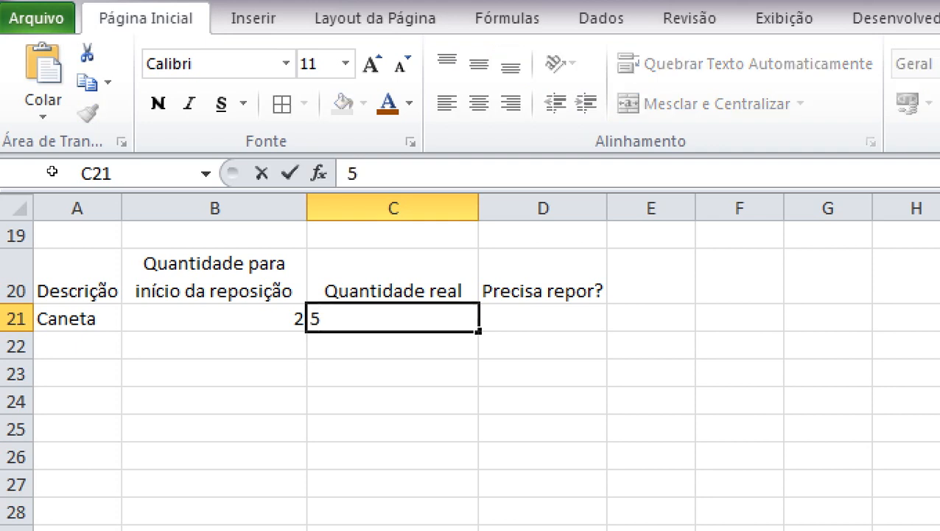
key(Tab)
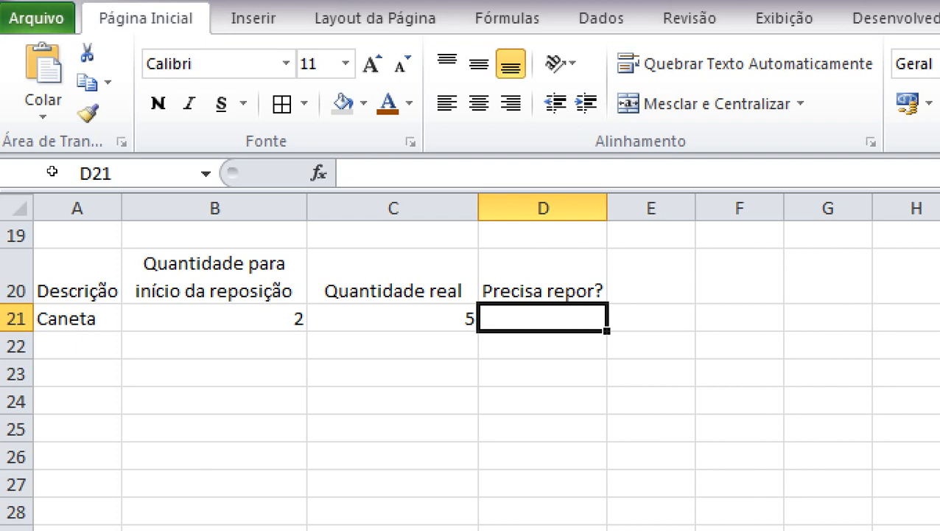
Try to enter the formula =se(B21<C21;"sim";"não"] in D21.
text(=)
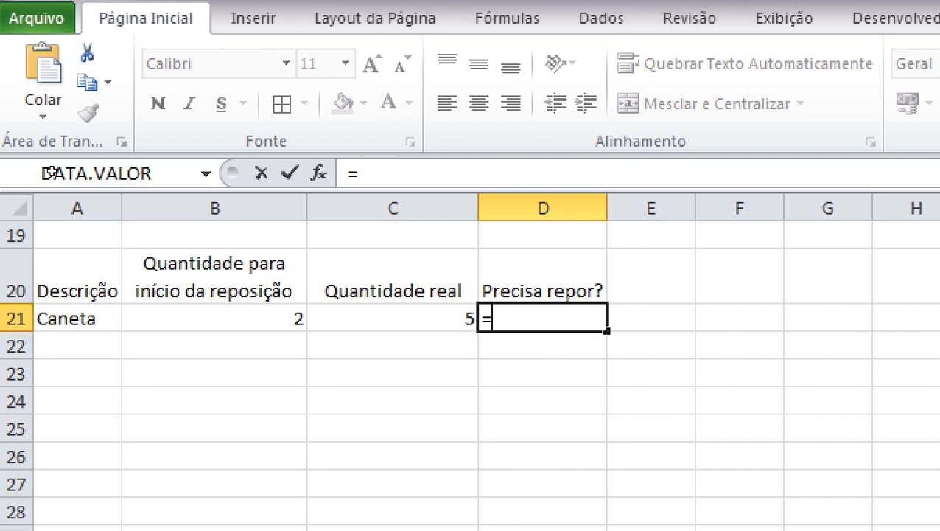
text(se()
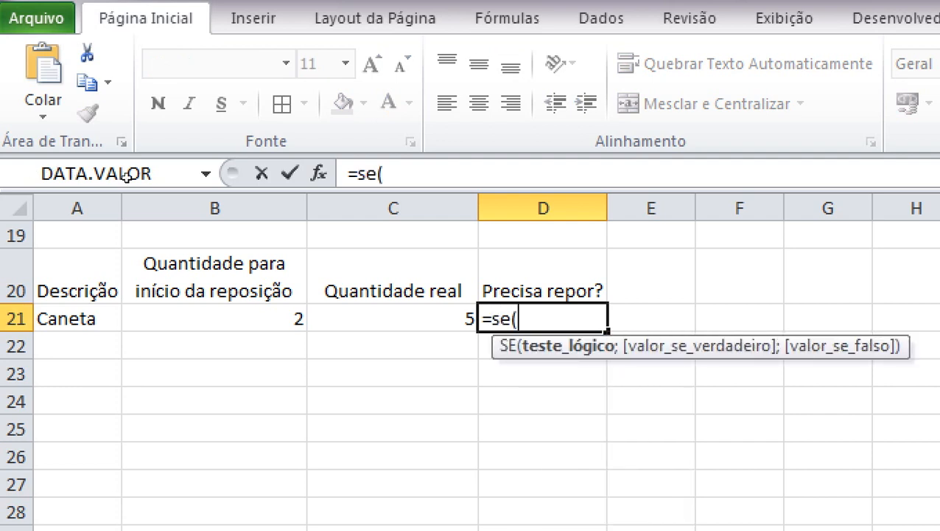
key(Left)
key(Left)
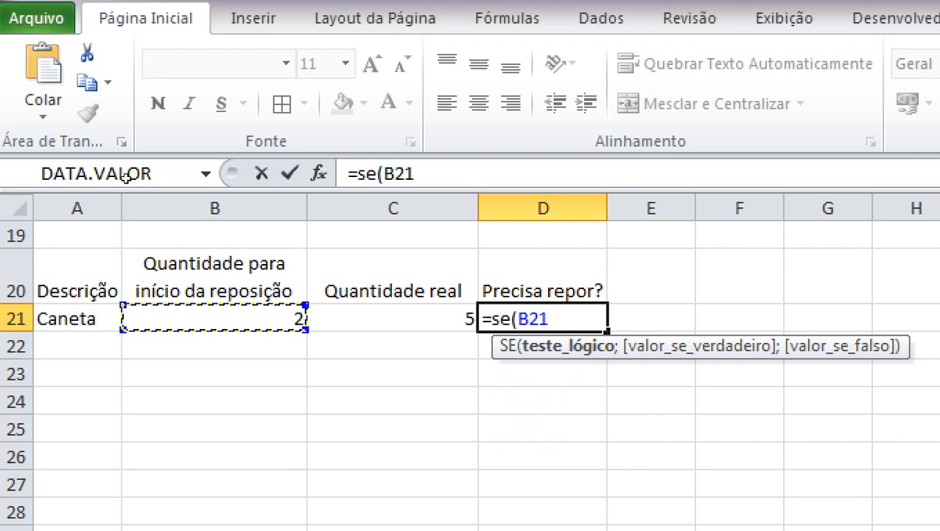
text(<)
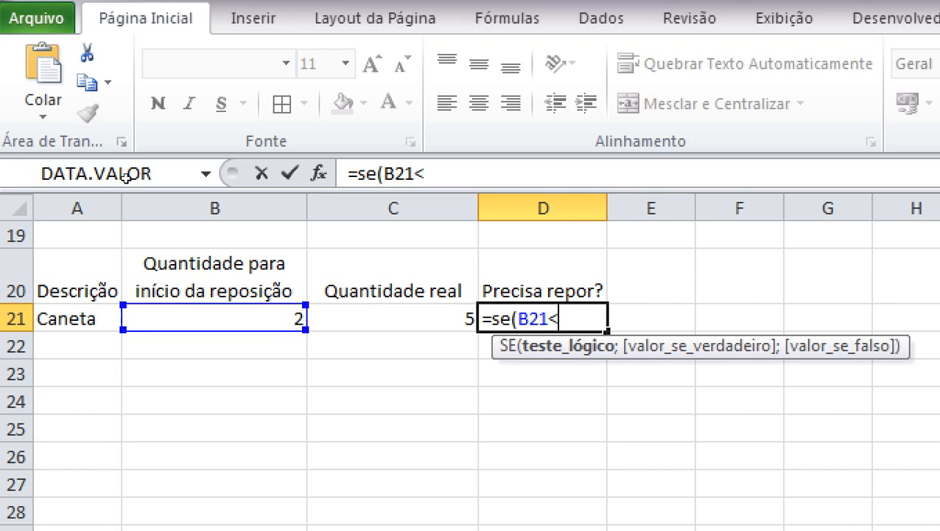
key(Left)
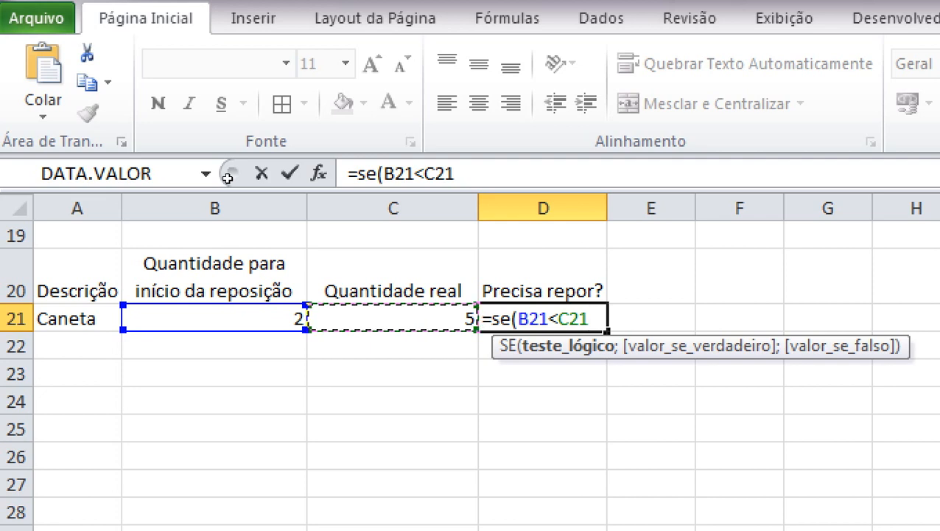
text(;"sim")
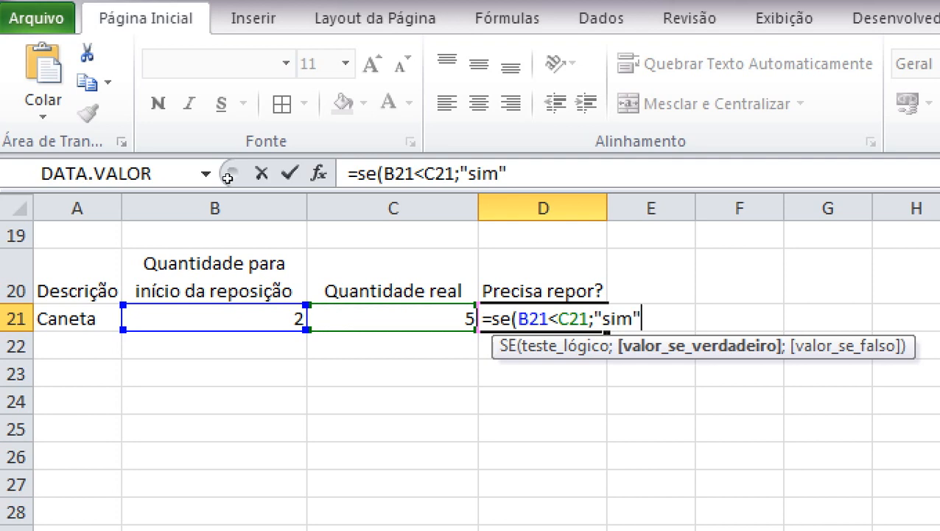
text(;)
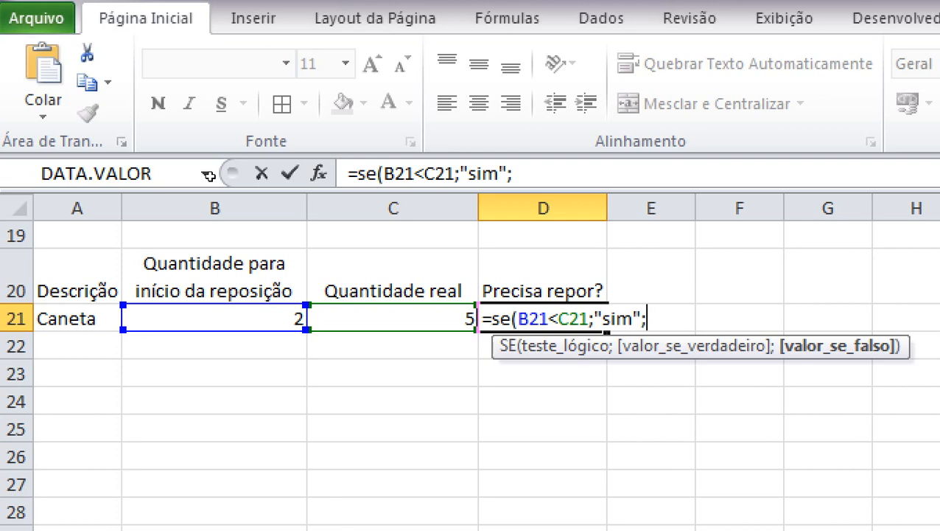
text("não")
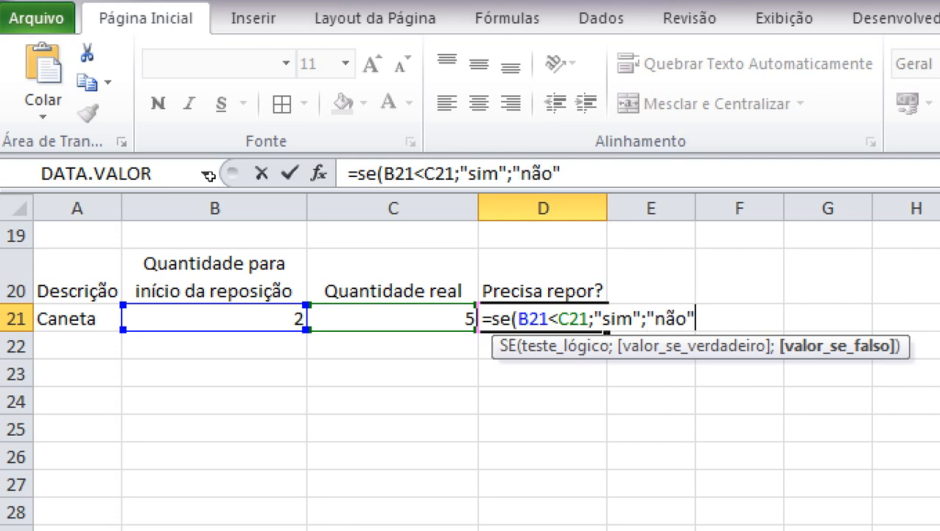
text(])
key(Return)
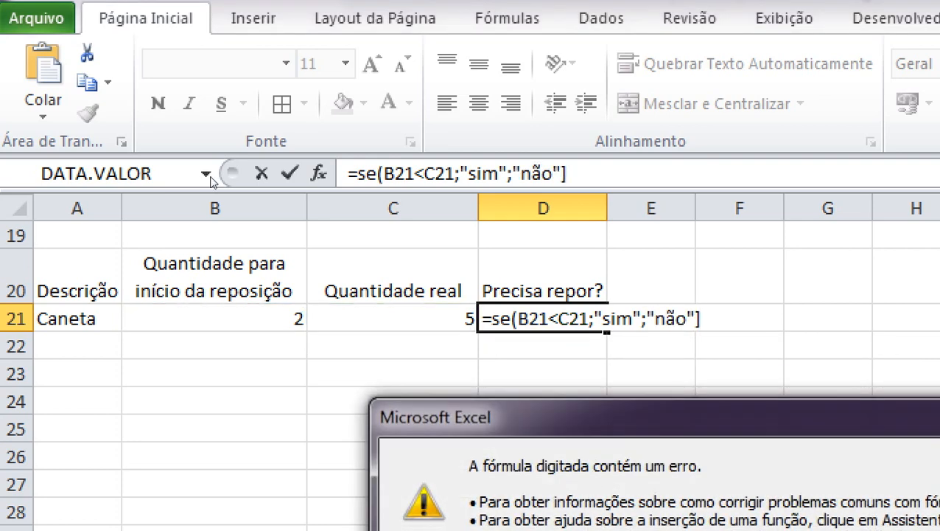
Correct the D21 formula by replacing its closing square bracket with a parenthesis, giving =se(B21<C21;"sim";"não").
key(F1)
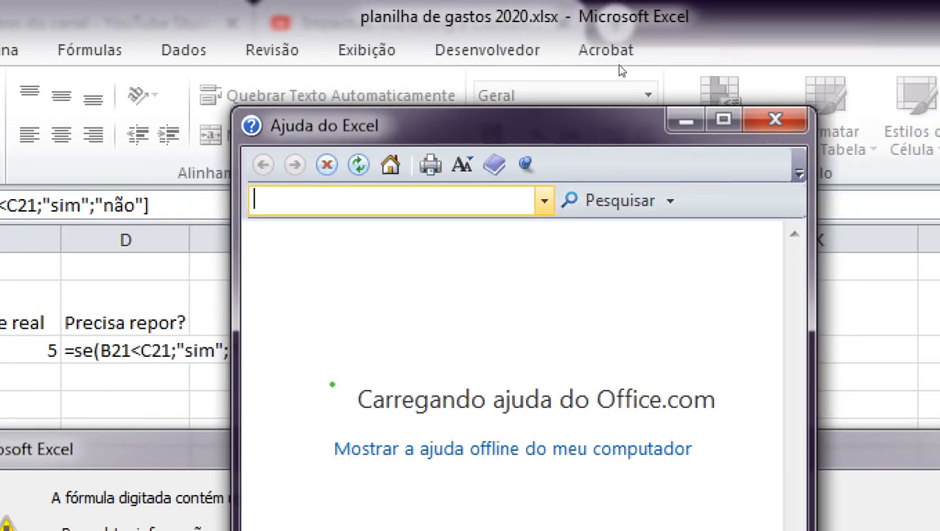
click(772, 120)
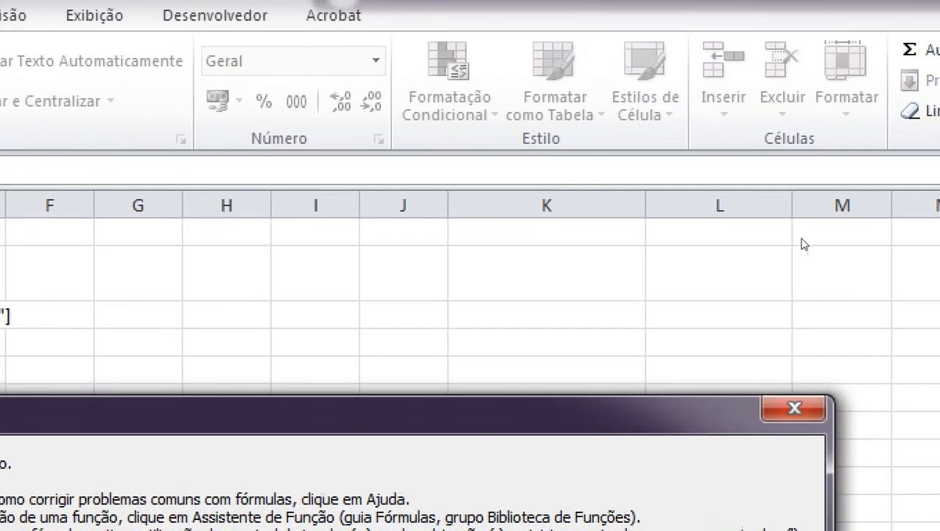
key(Return)
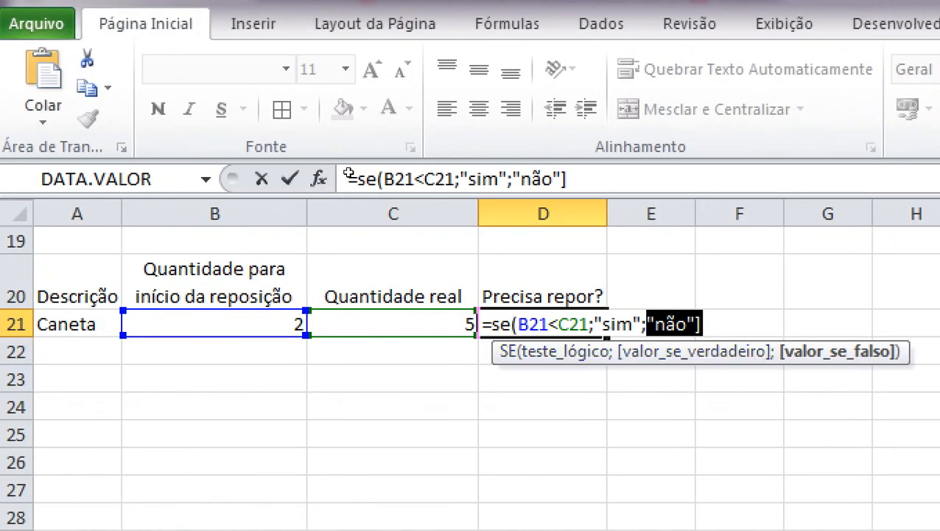
key(Right)
key(BackSpace)
text())
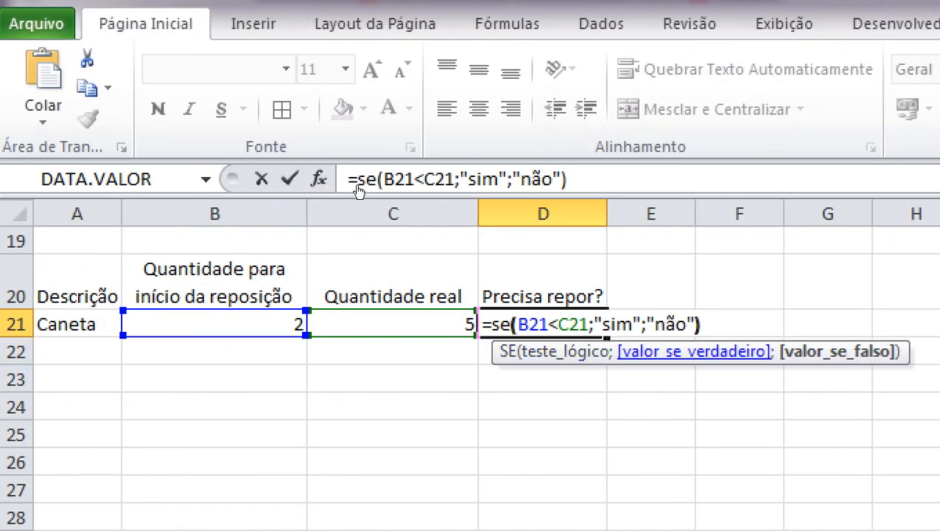
key(Return)
Swap the two results in the D21 formula, giving =SE(B21<C21;"não";"sim").
key(Up)
key(Right)
key(Right)
key(Right)
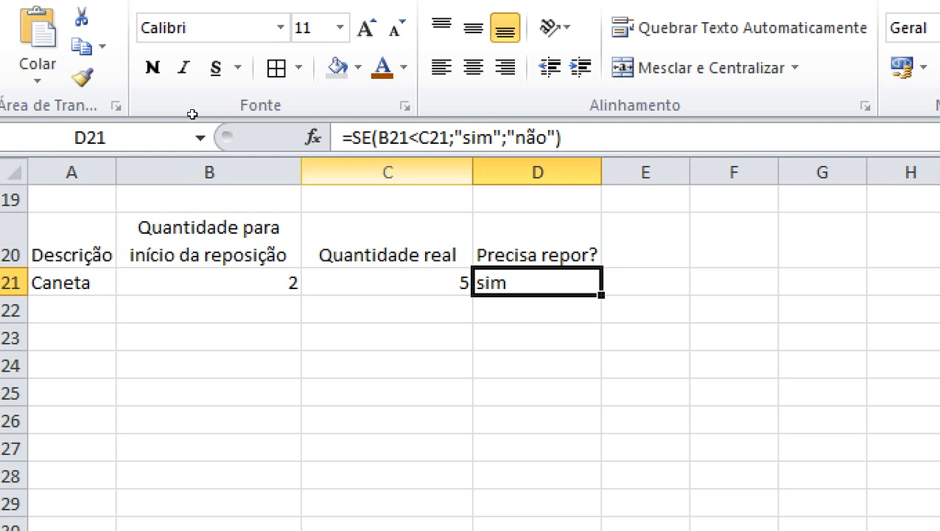
key(F2)
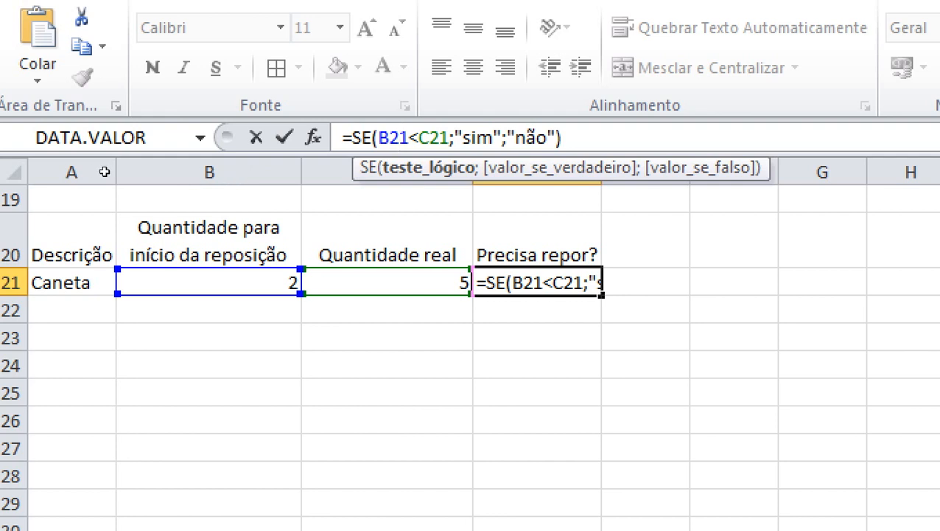
key(Escape)
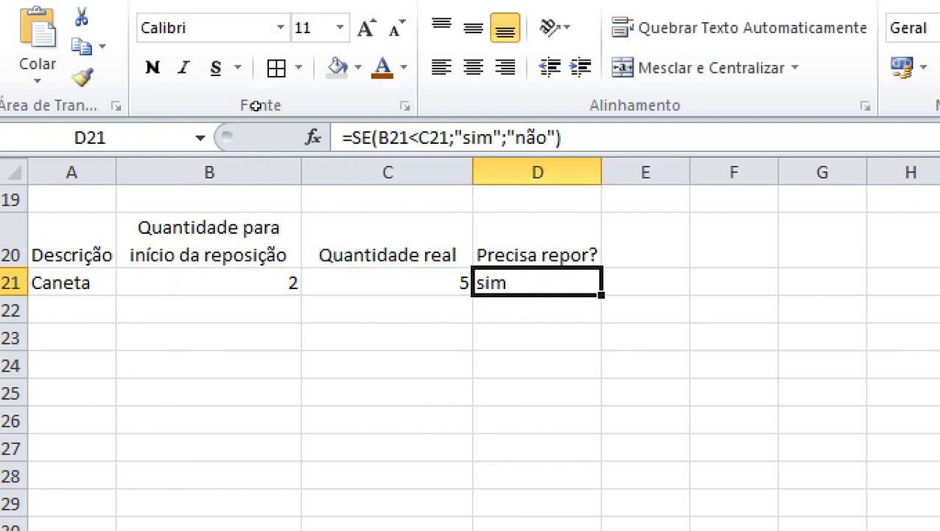
double_click(536, 282)
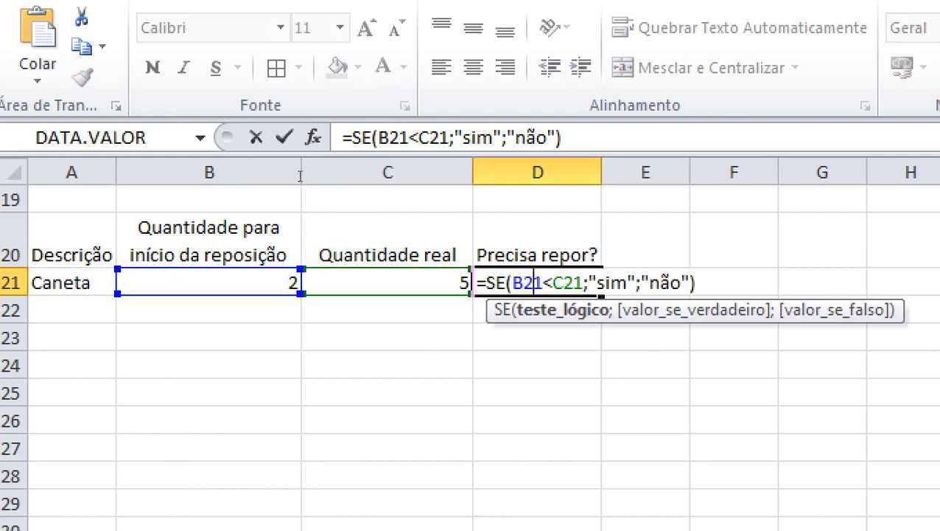
drag(597, 283, 699, 283)
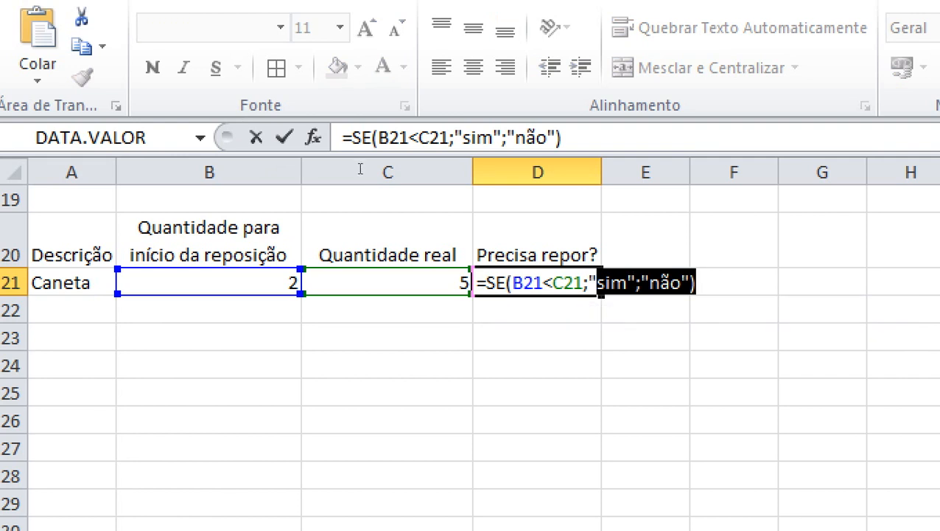
text(não)
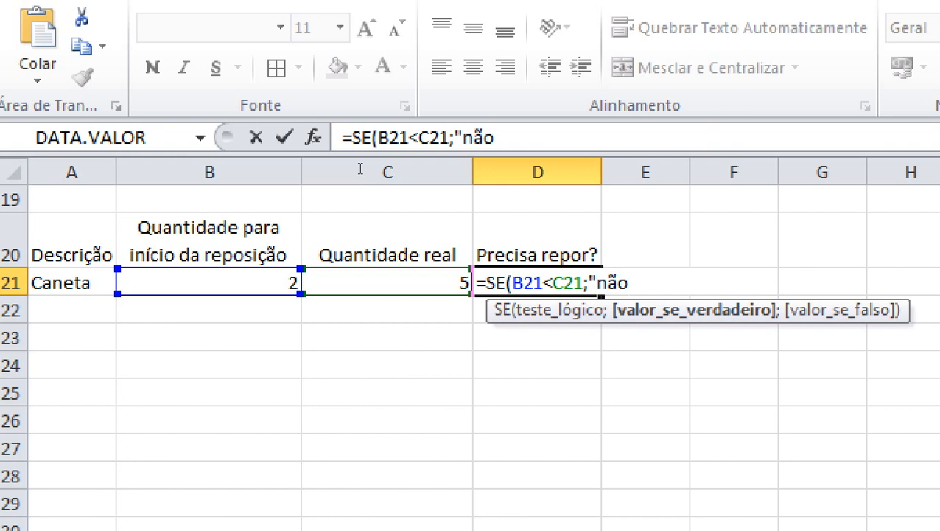
text(")
text(;")
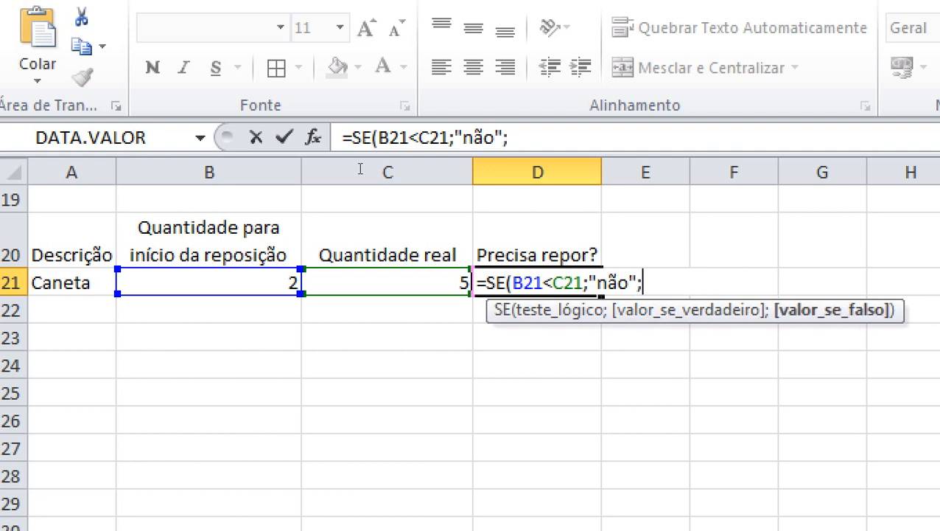
text(sim")
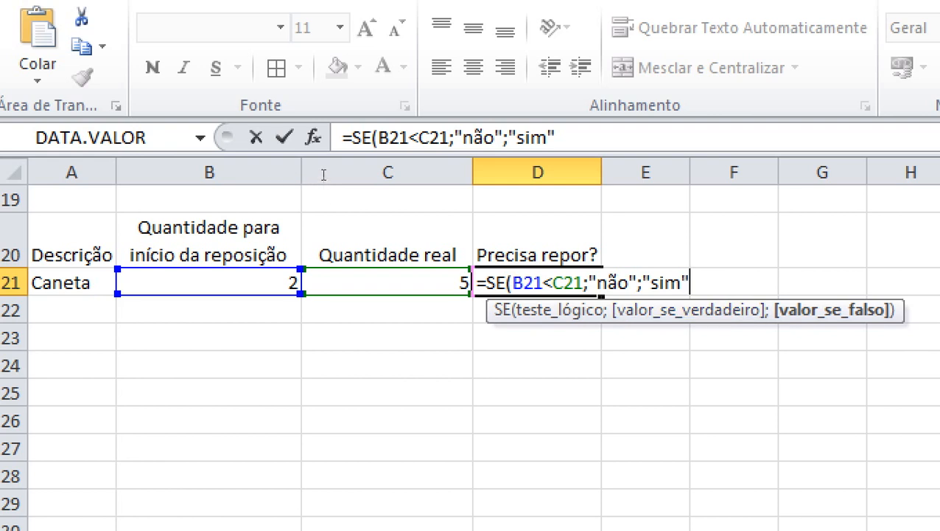
key(Return)
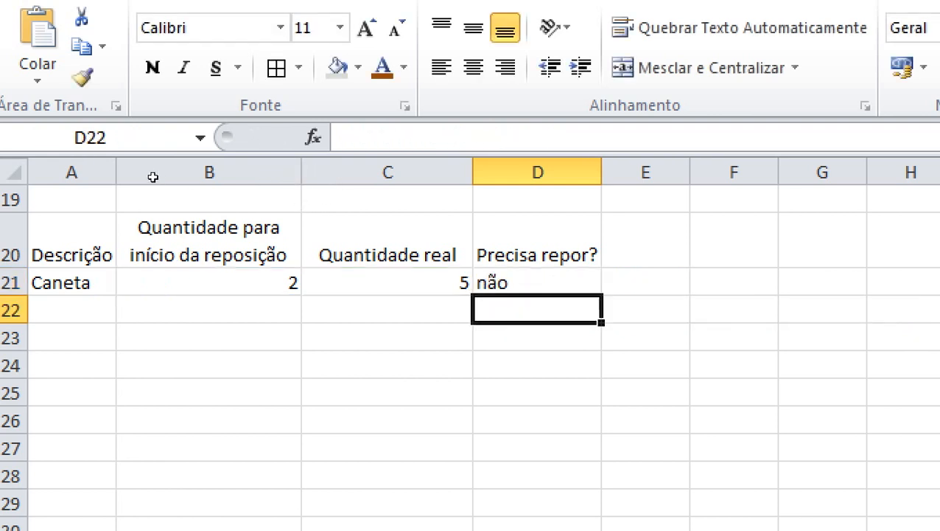
Test the D21 formula by setting Caneta's real quantity in C21 to 2, 1, 3 and 2 in turn.
click(164, 280)
key(Right)
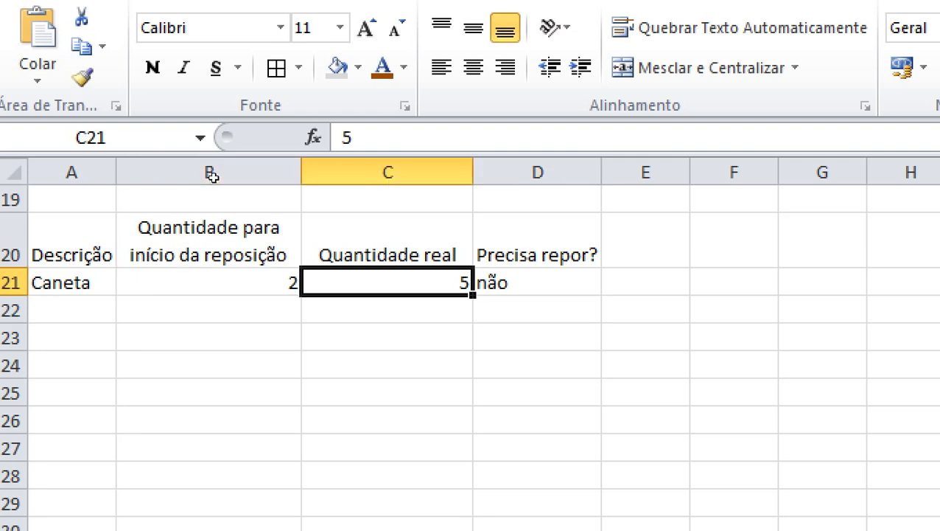
text(2)
key(Up)
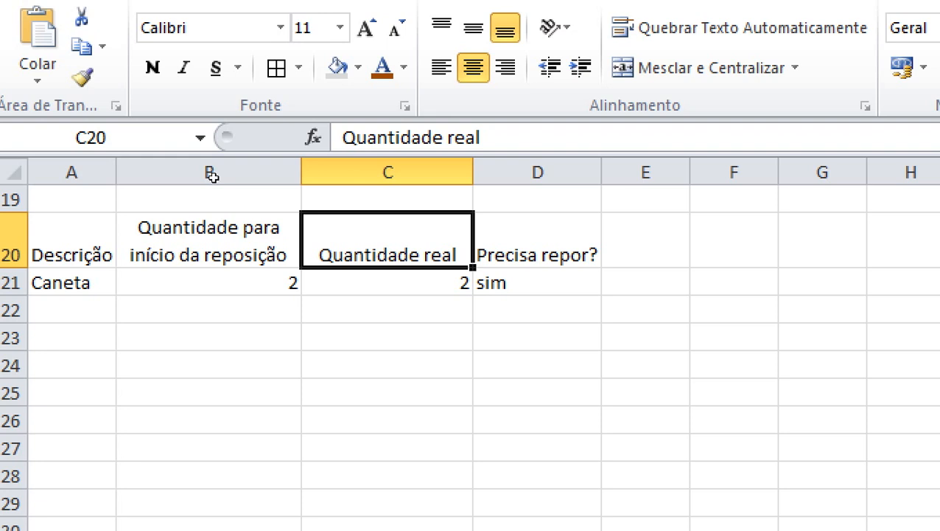
key(Return)
text(1)
key(Return)
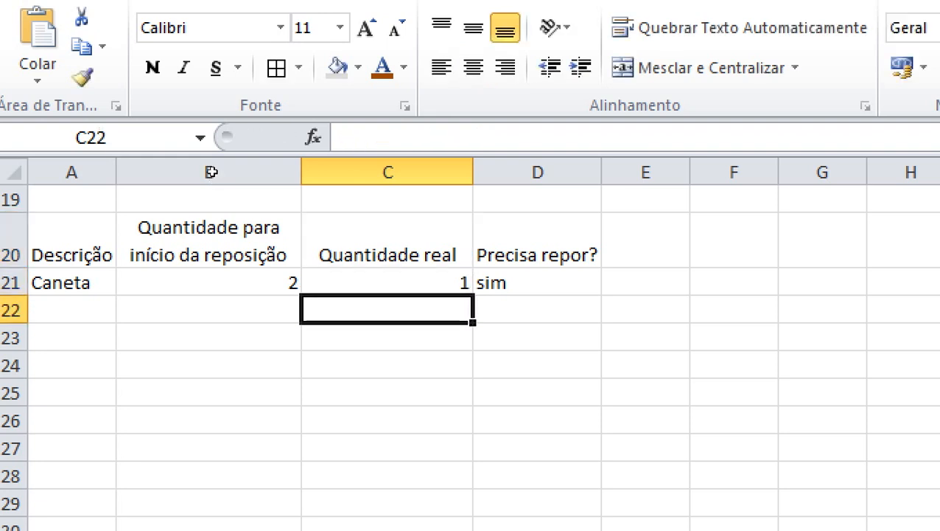
key(Up)
text(3)
key(Return)
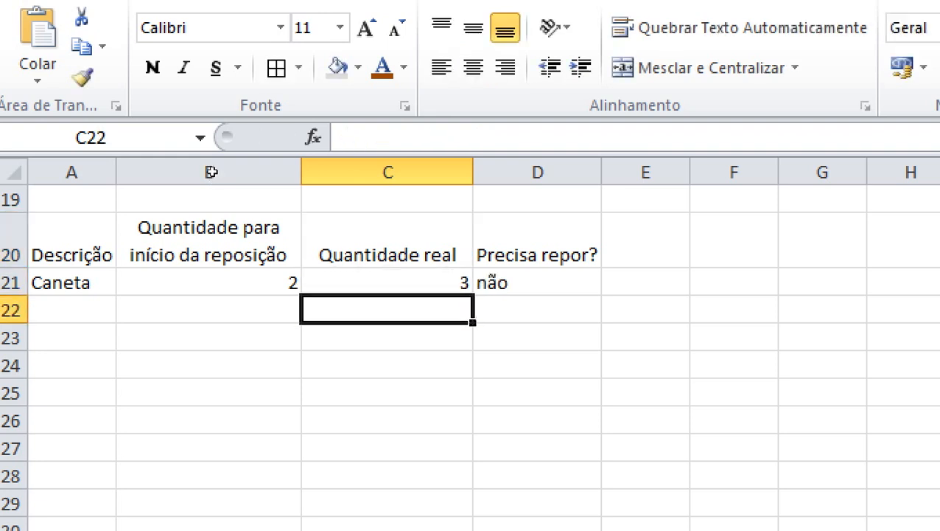
key(Up)
text(2)
key(Return)
Set Caneta's real quantity in C21 to 1.
key(Up)
text(1)
key(Return)
Try the <= operator in the D21 formula's comparison and restore the < operator.
key(Up)
key(Right)
key(F2)
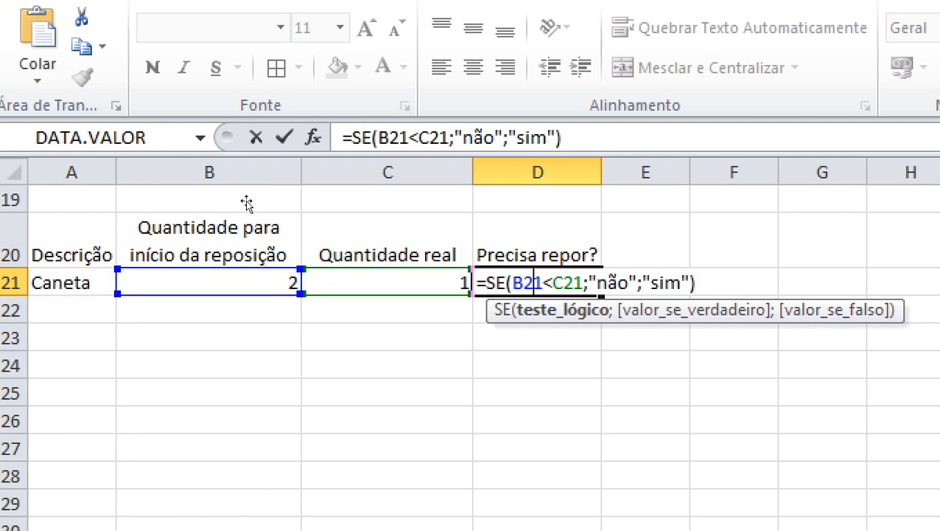
click(552, 283)
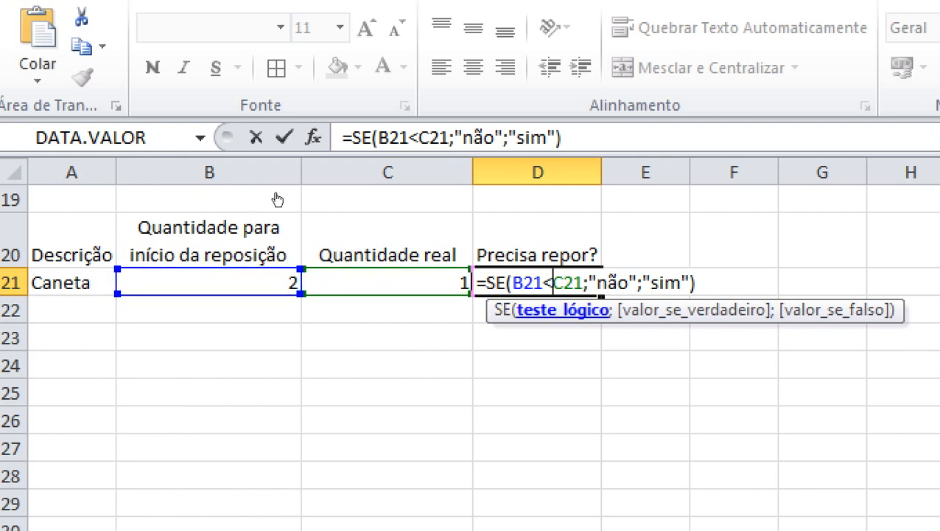
text(=)
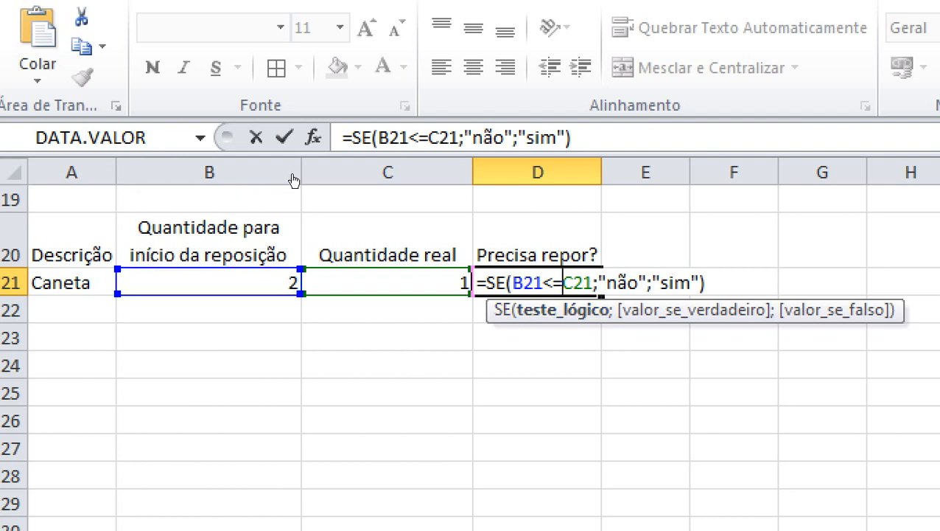
key(BackSpace)
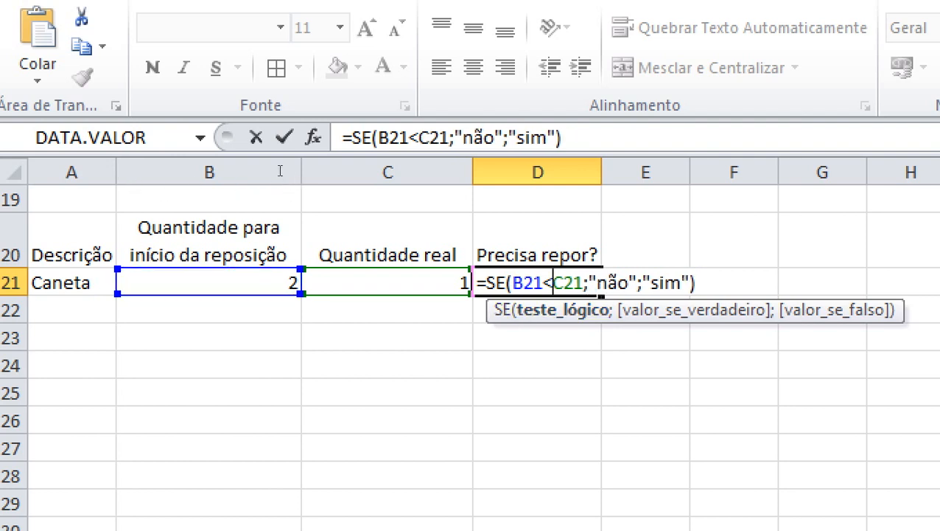
key(Return)
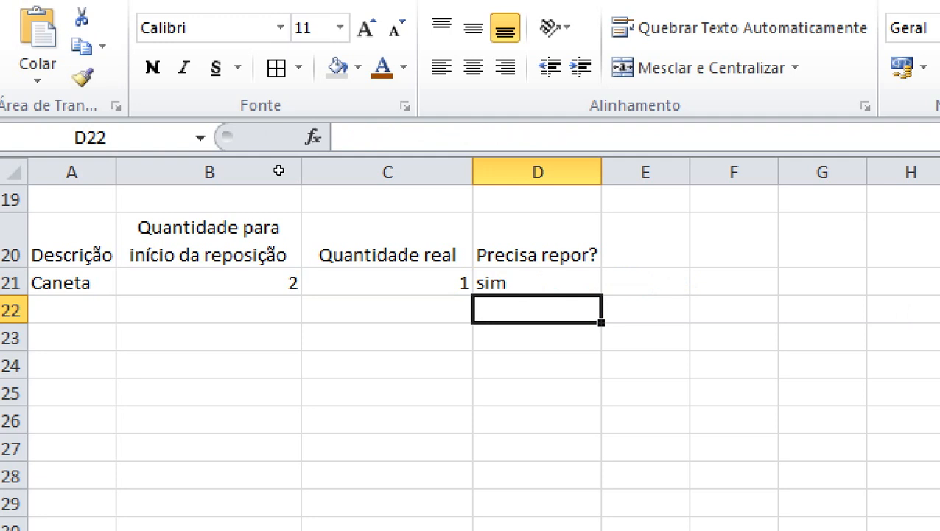
Enter "Borracha" in A22 as the description of the second stock item.
key(Home)
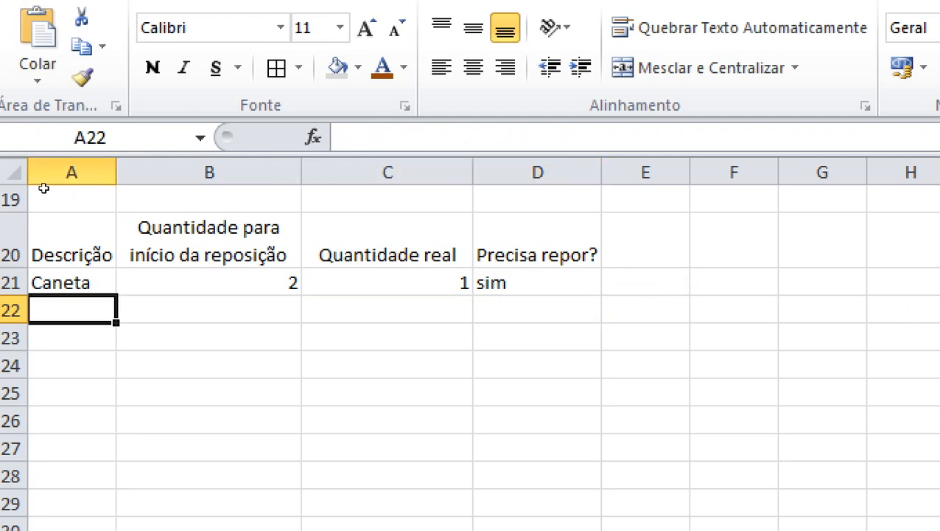
text(Borrac)
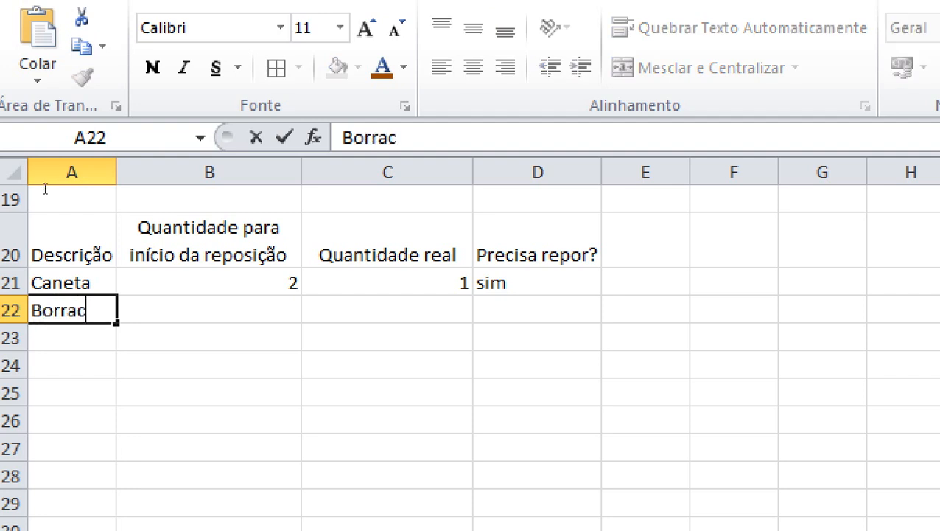
text(ha)
key(Tab)
Enter Borracha's restocking quantity of 5 in B22 and its real quantity of 10 in C22.
double_click(534, 282)
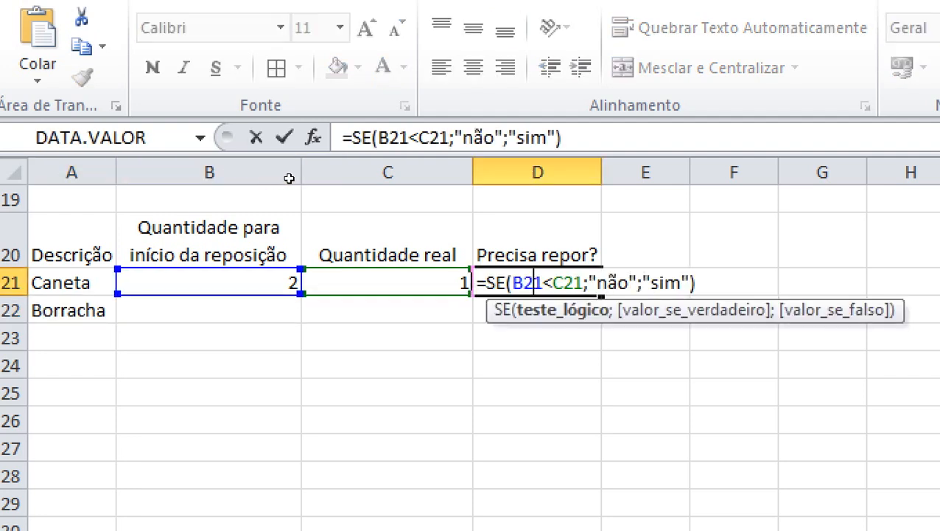
key(Escape)
key(Down)
key(Left)
key(Left)
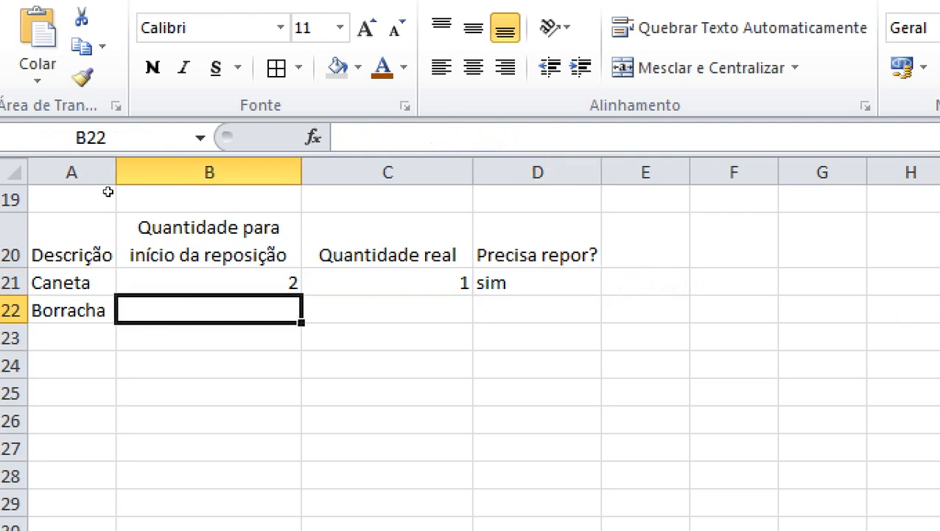
text(5)
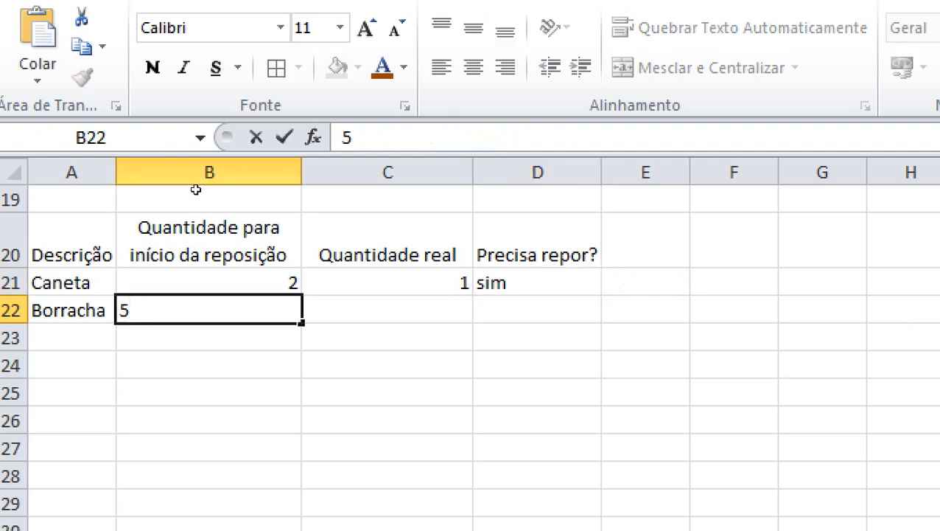
key(Tab)
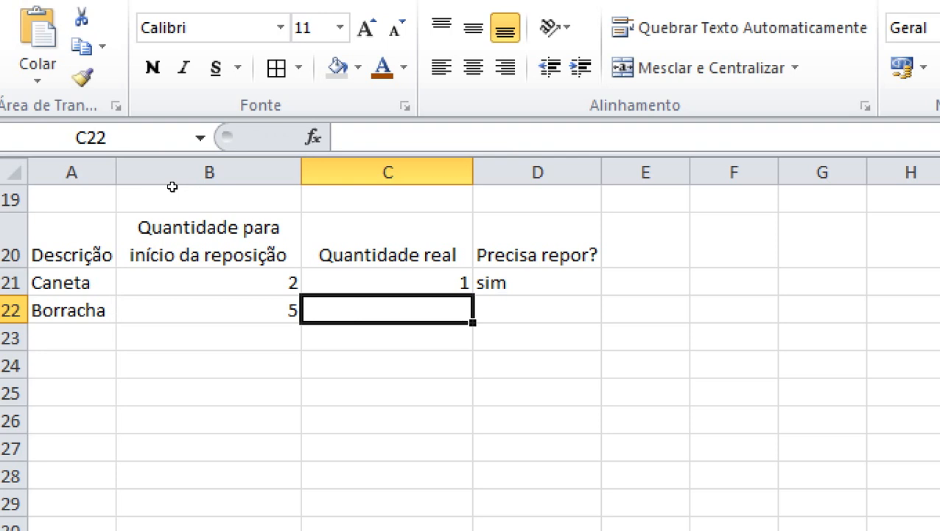
text(10)
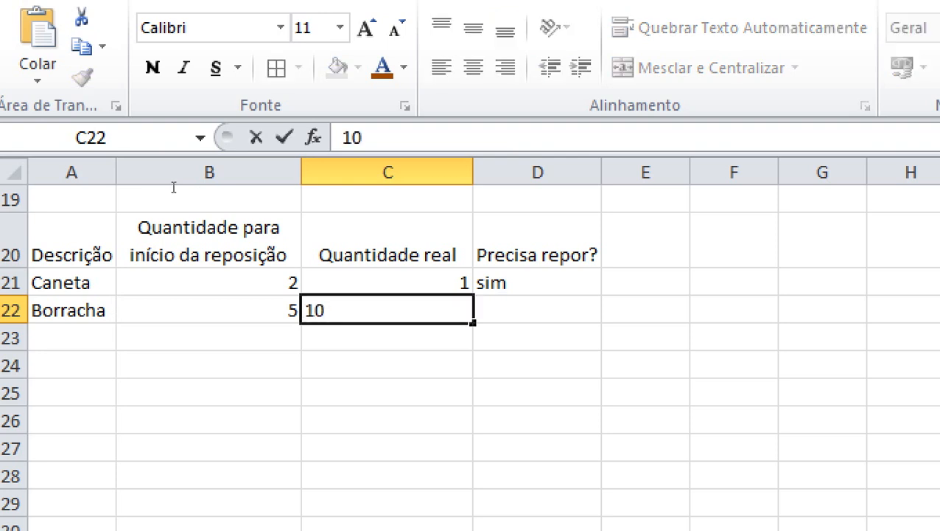
key(Tab)
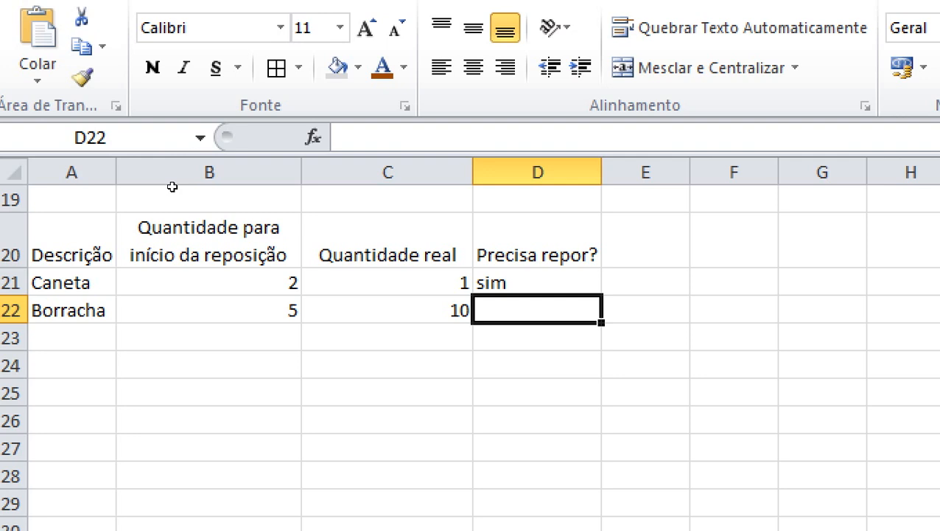
Start an SE formula in D22 that tests whether Borracha's restocking quantity exceeds its real quantity (B22>C22).
text(=se)
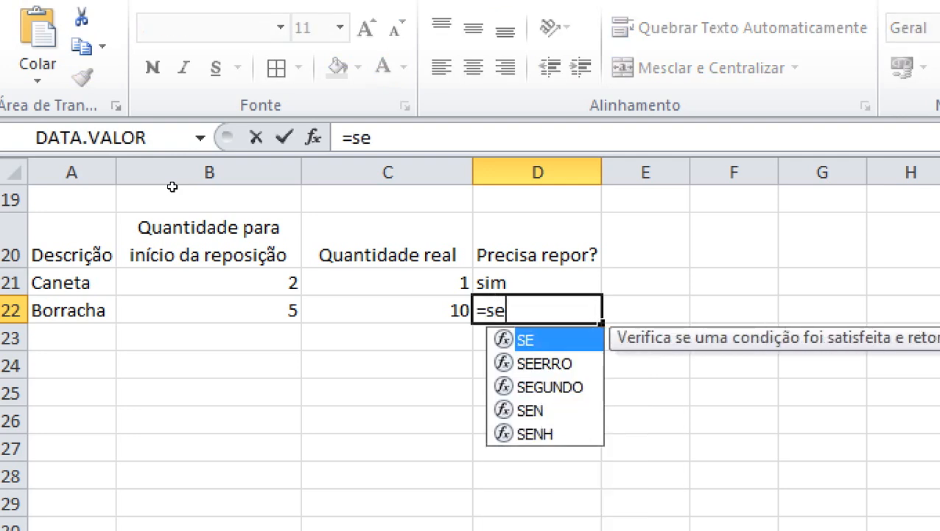
text(()
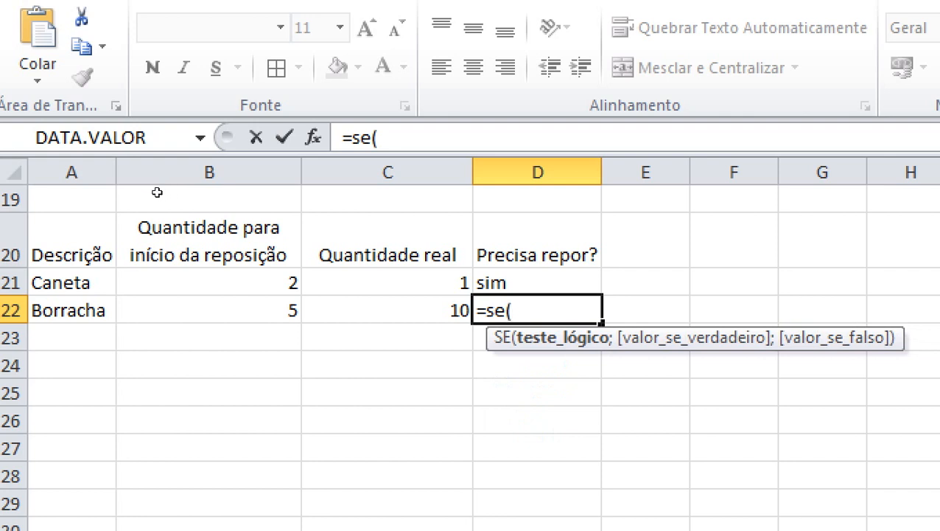
key(Left)
key(Left)
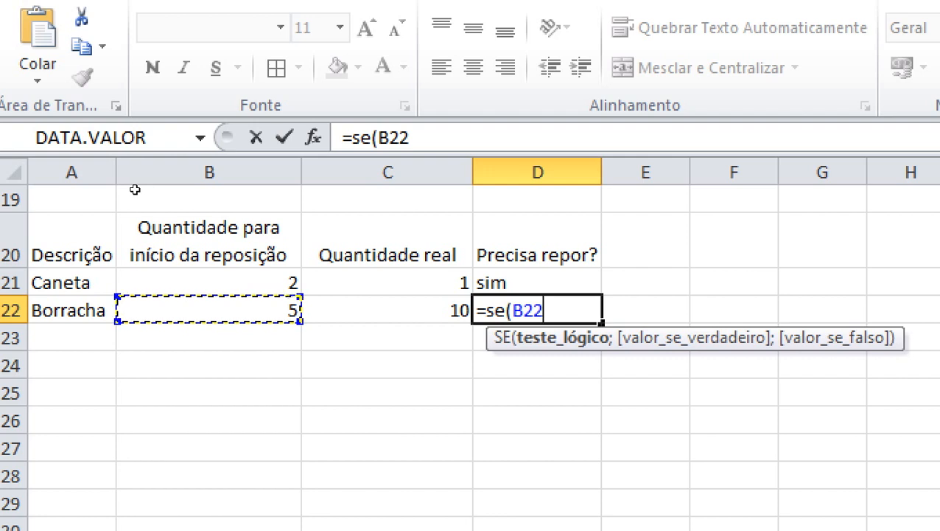
text(>)
key(Left)
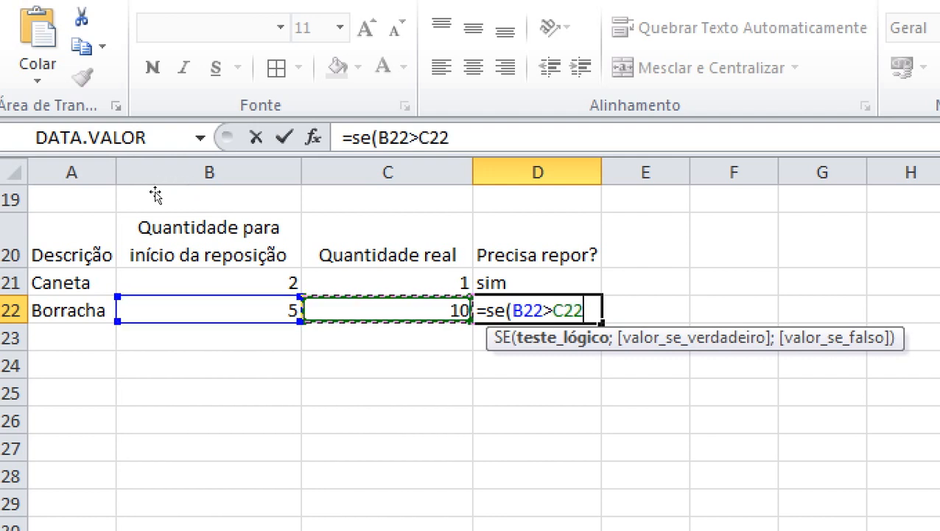
Complete the D22 formula with "não" as the value if true and "sim" as the value if false.
text(;)
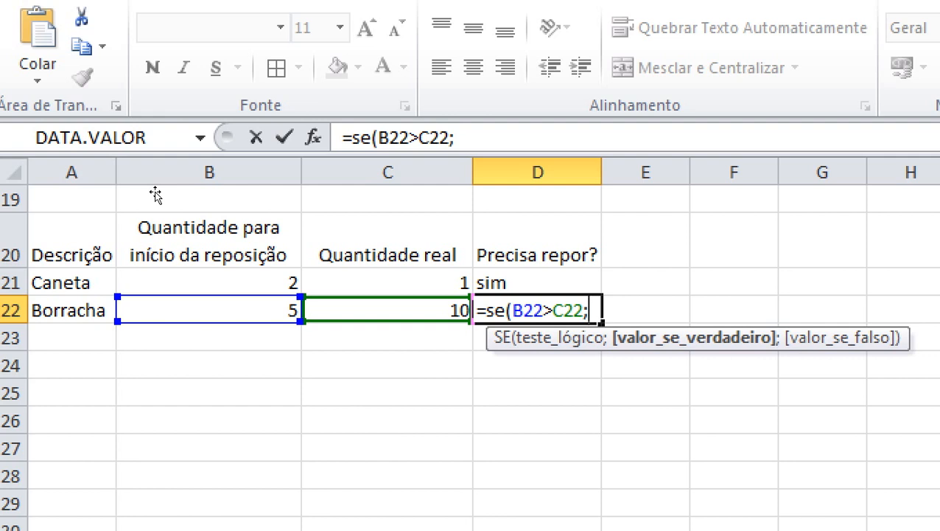
text("n)
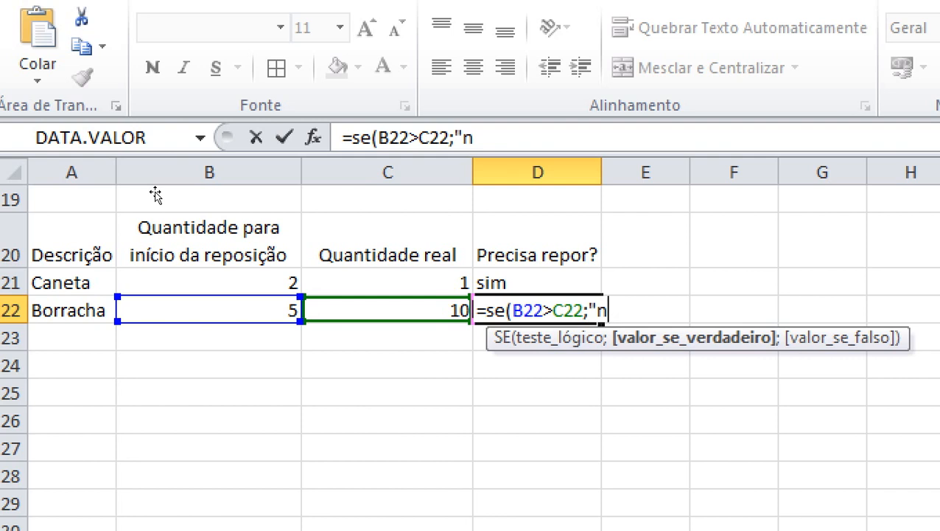
text(ão")
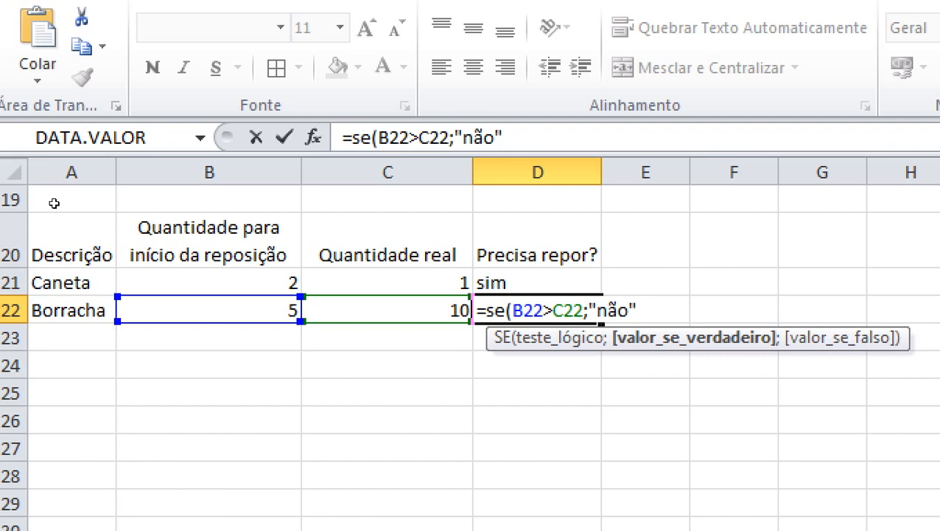
text(;)
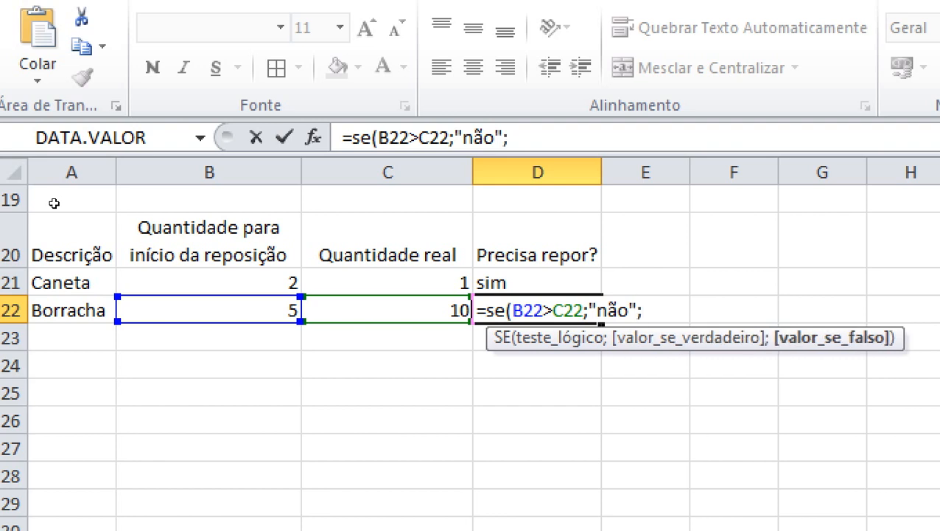
text(")
text(sim")
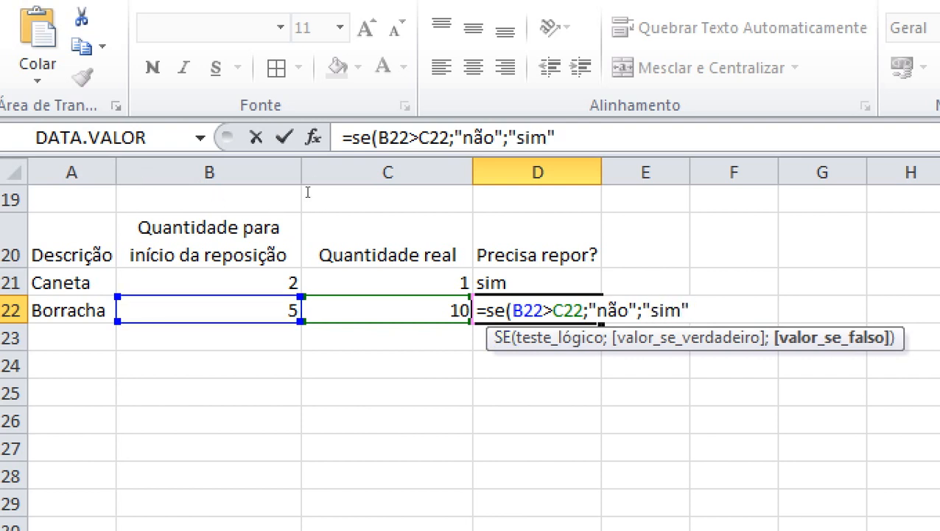
key(Return)
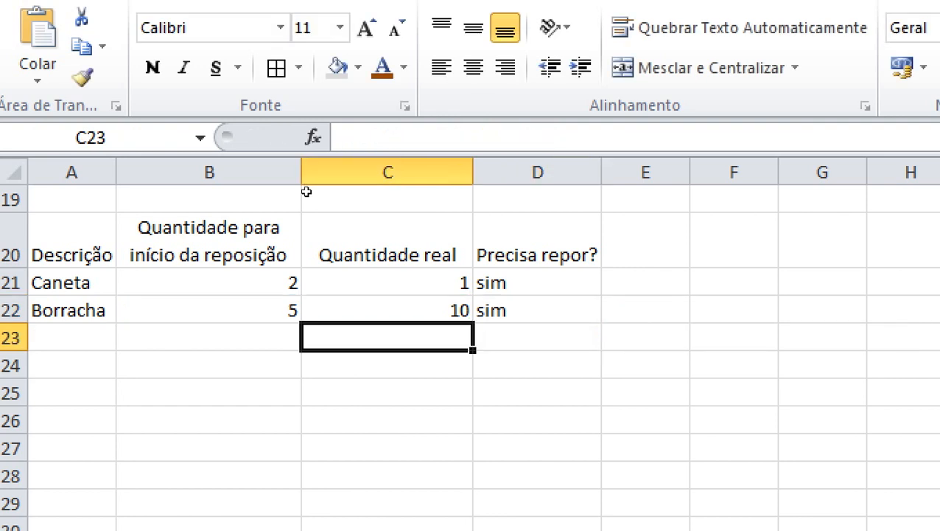
Remove the "não" argument from the D22 formula so that "sim" becomes the value if true.
key(Up)
key(Right)
key(Right)
key(Left)
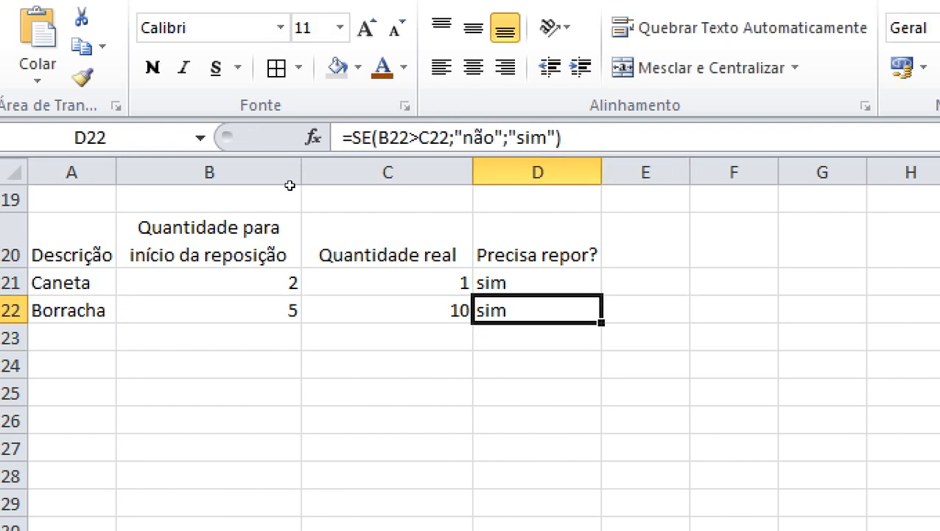
double_click(574, 309)
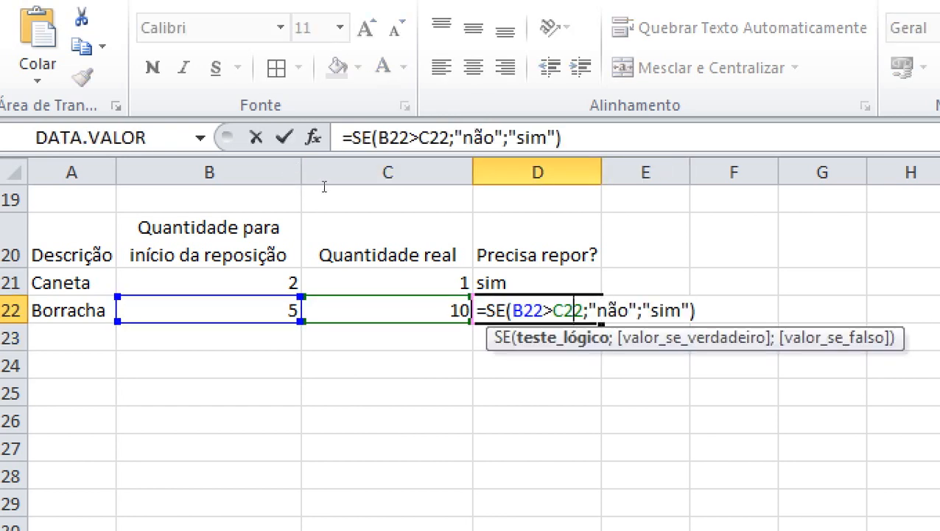
drag(637, 310, 630, 310)
key(shift+Left)
key(shift+Left)
key(shift+Left)
key(shift+Left)
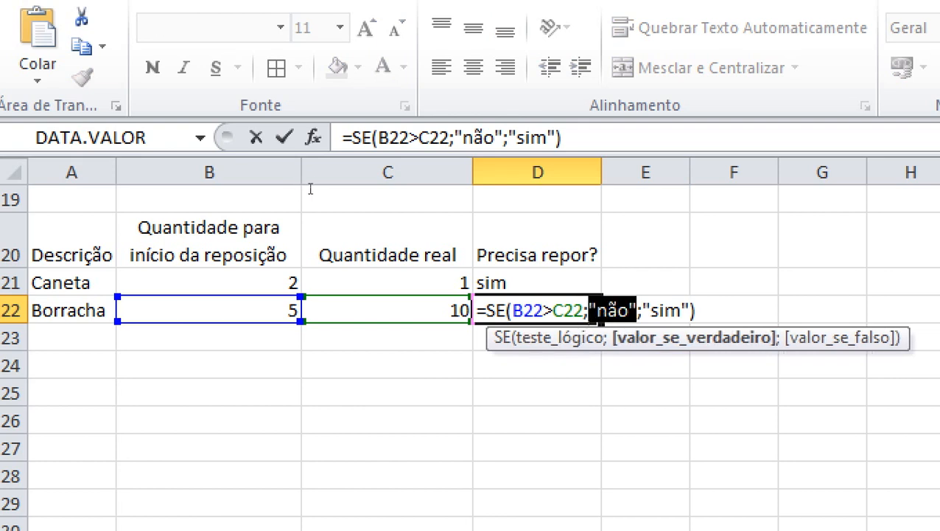
key(Delete)
key(Delete)
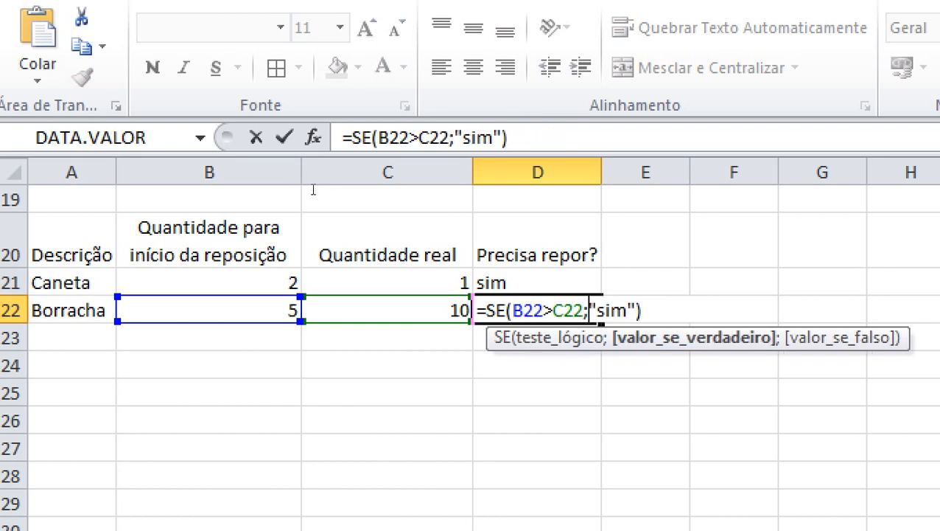
Add "não" as the value if false in D22, completing =SE(B22>C22;"sim";"não").
key(Right)
key(Right)
key(Right)
key(Right)
key(Right)
text(;)
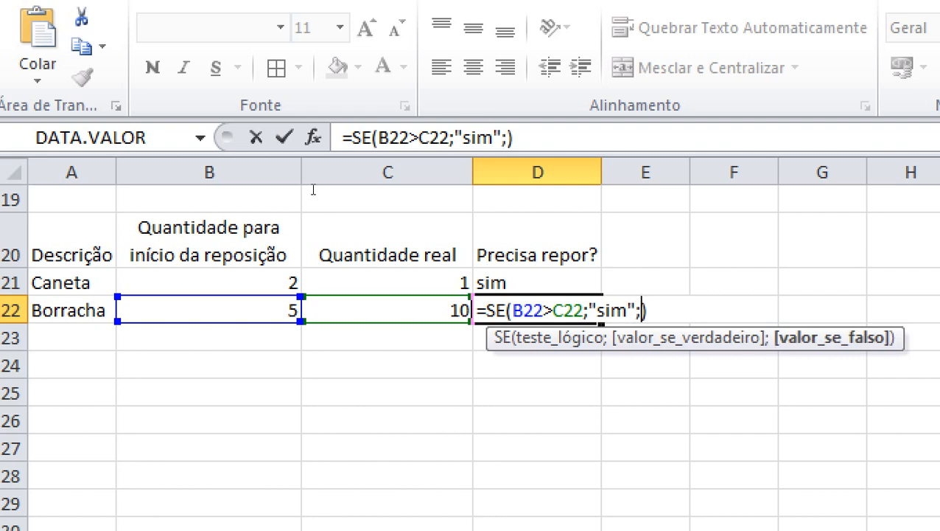
text("não")
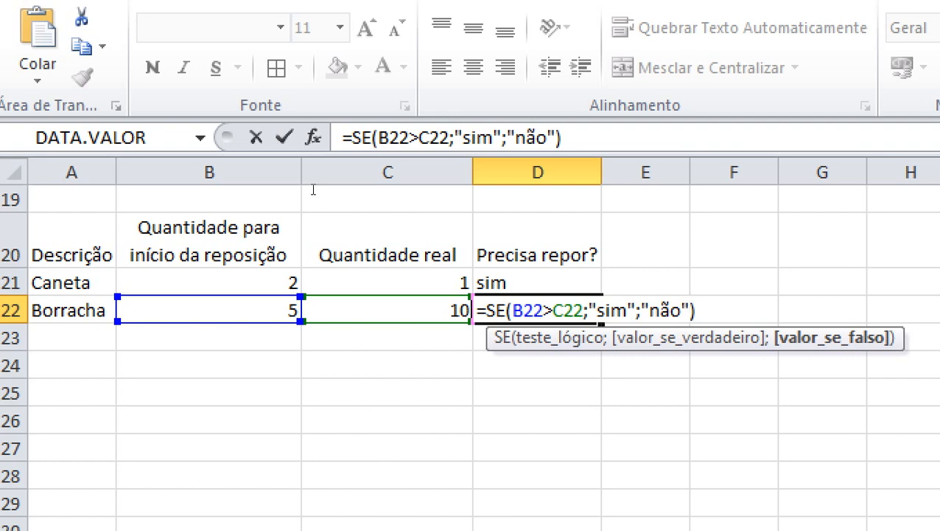
key(Return)
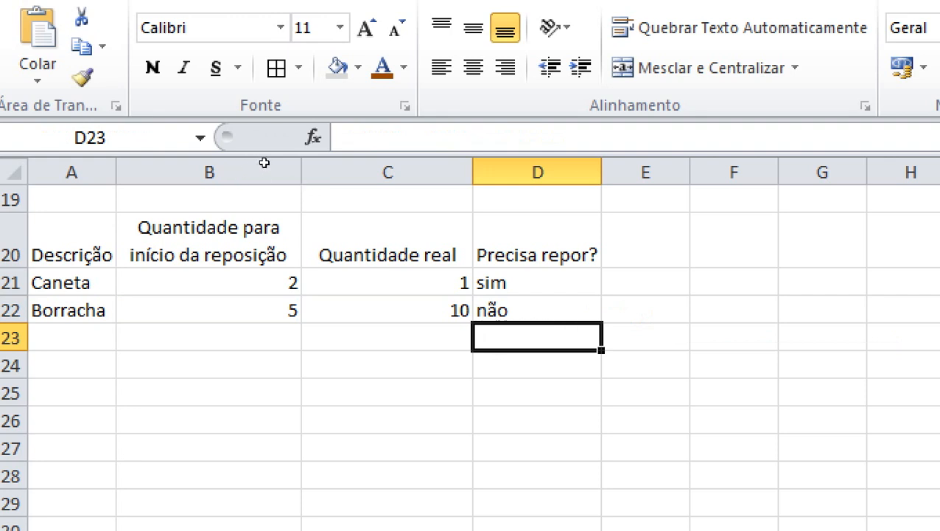
Review Borracha's "Precisa repor?" result in D22 against its restocking quantity in B22 and real quantity in C22.
key(Up)
key(Up)
key(Up)
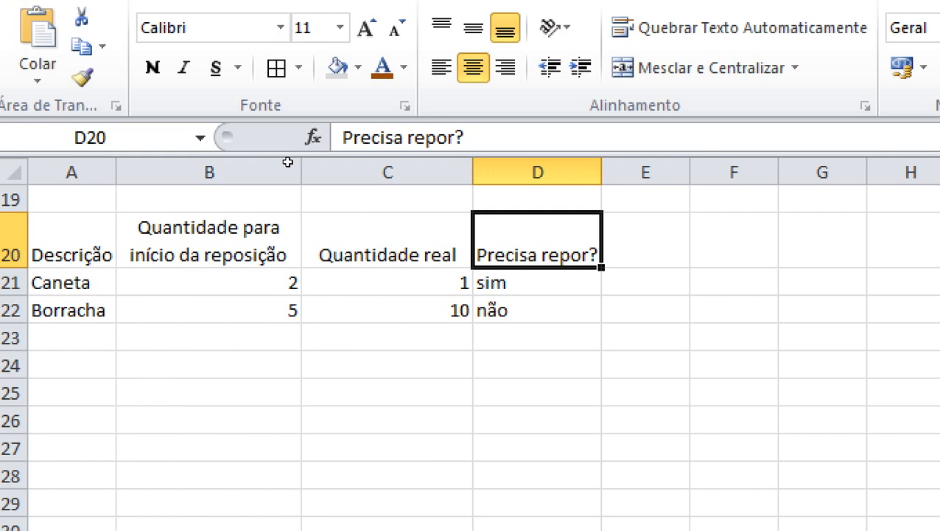
key(Down)
key(Down)
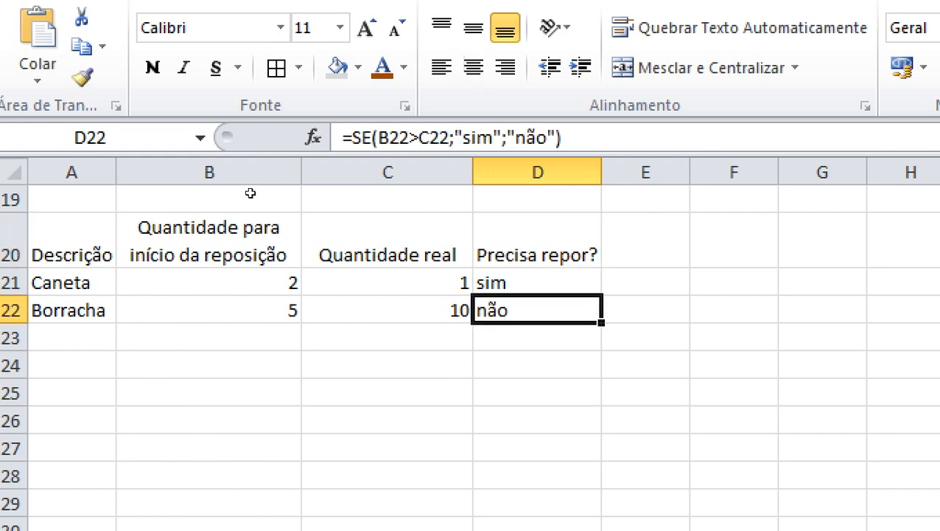
key(Left)
key(Left)
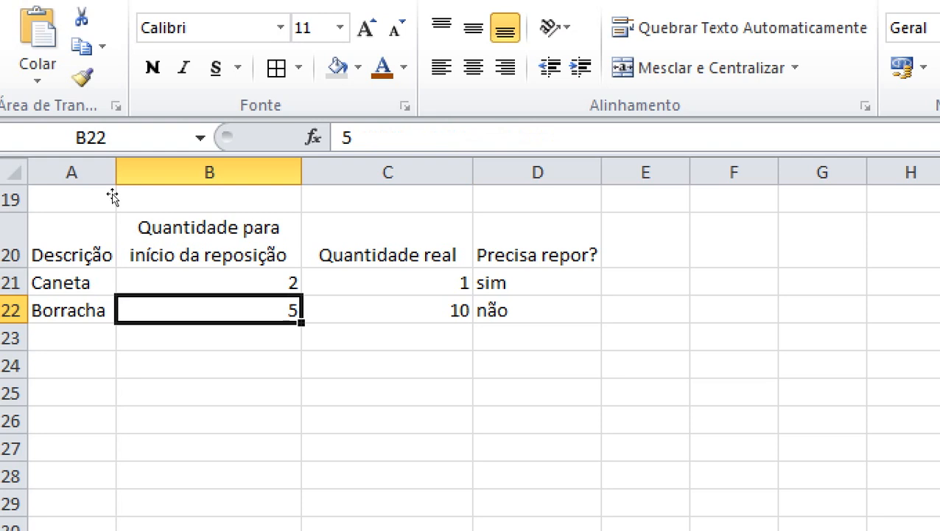
key(Right)
key(Right)
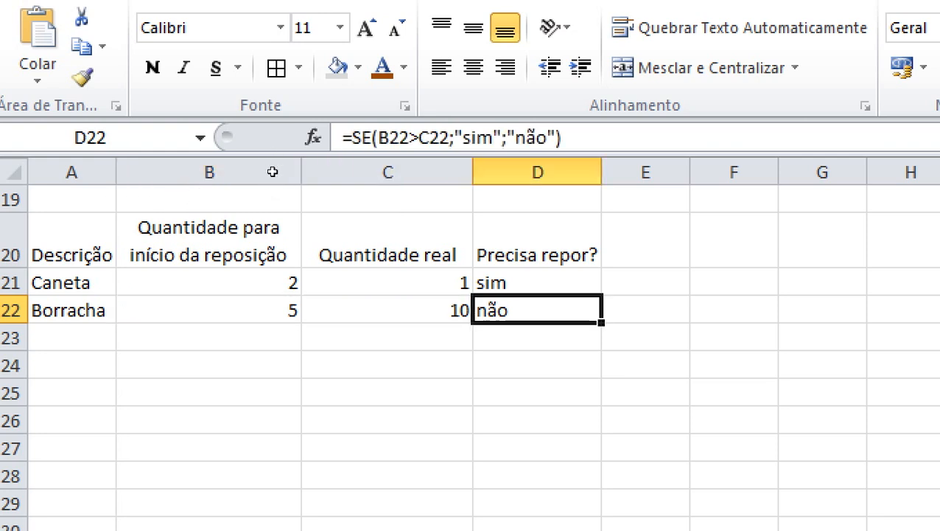
key(Left)
key(Left)
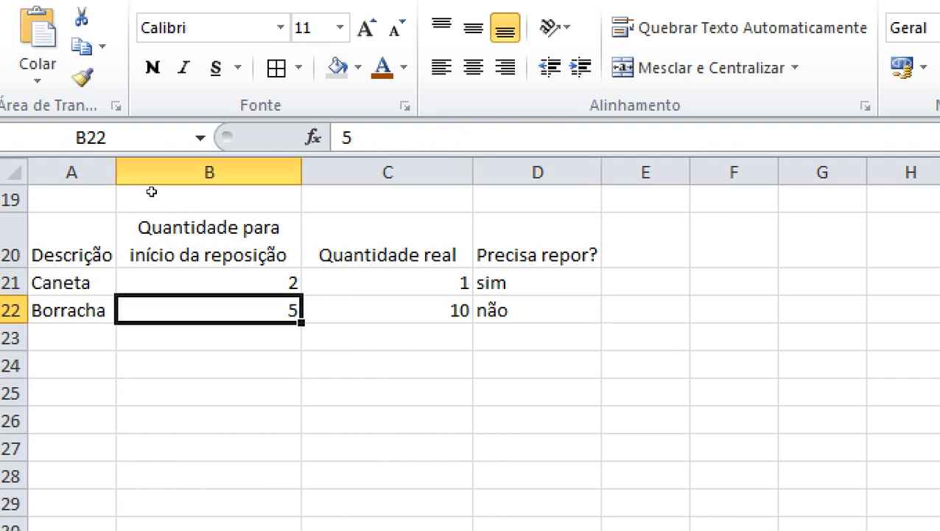
key(Right)
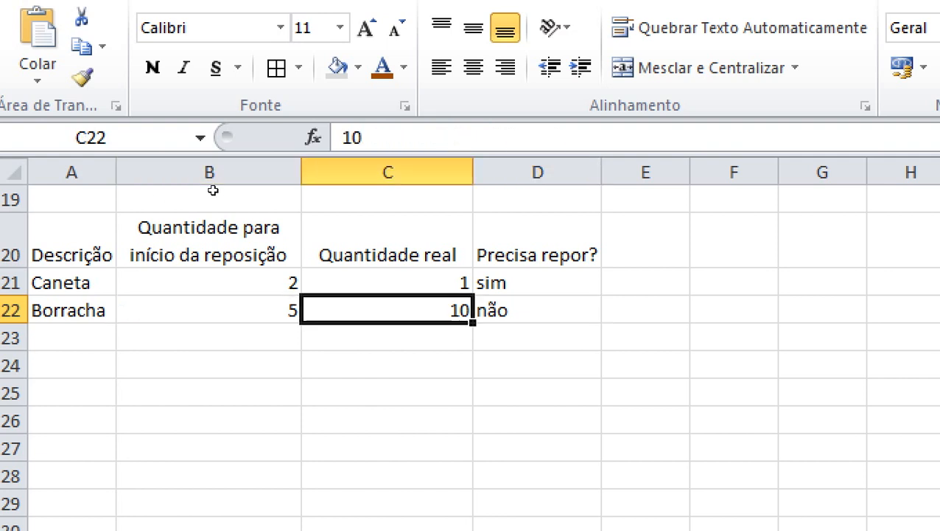
key(Left)
key(Right)
key(Right)
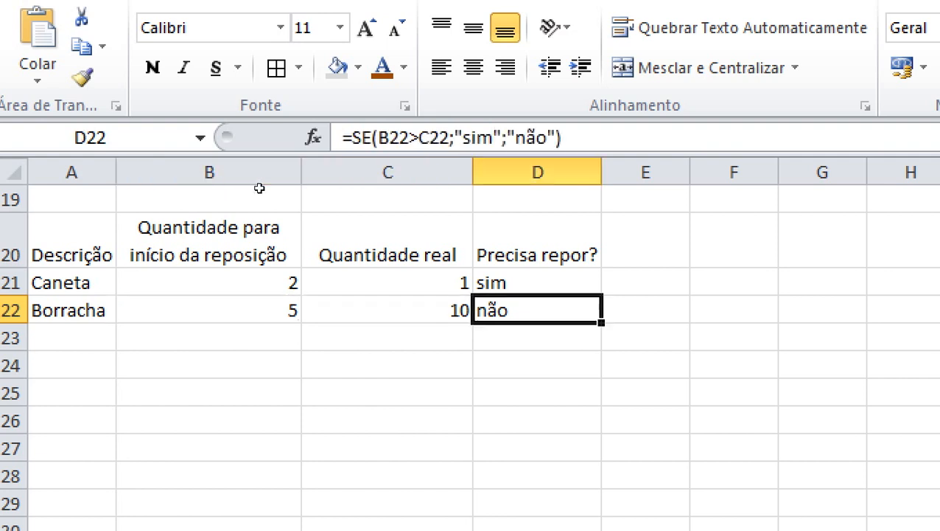
Try 5 as Borracha's real quantity in C22, and replace it with 4.
key(Left)
text(5)
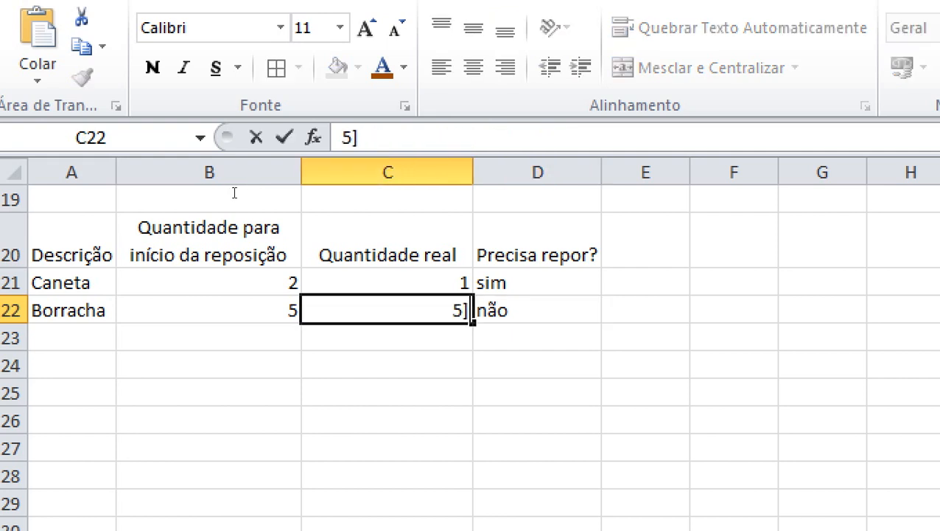
key(Return)
key(Up)
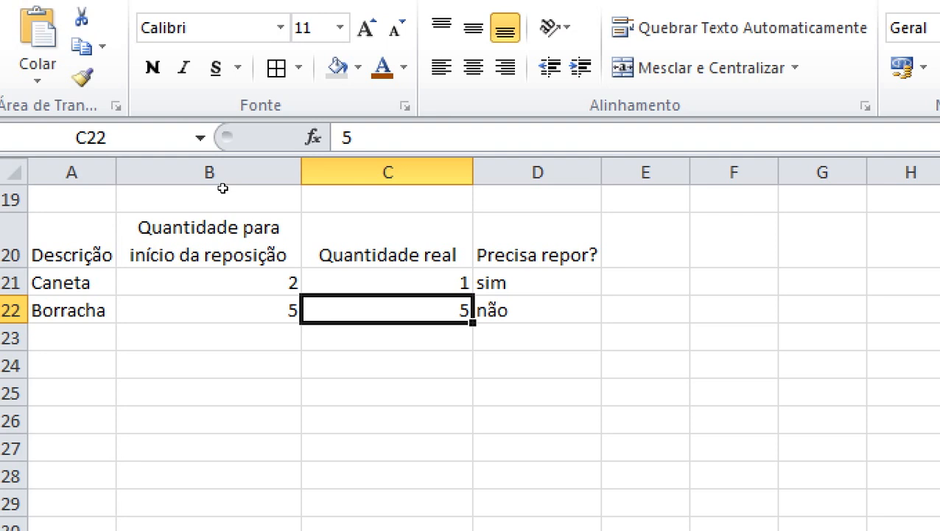
text(4)
key(Return)
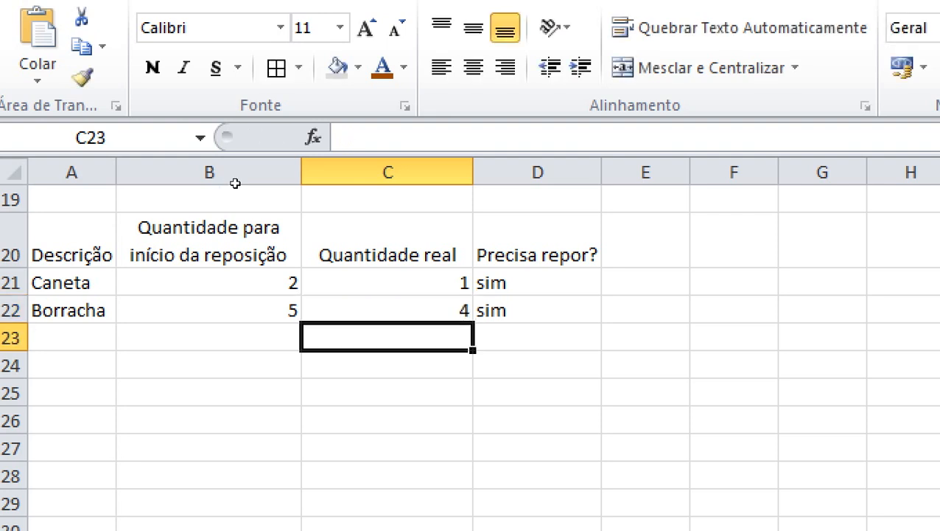
Examine the comparison in the D22 formula and look over the other SE examples on the sheet.
key(Up)
key(Right)
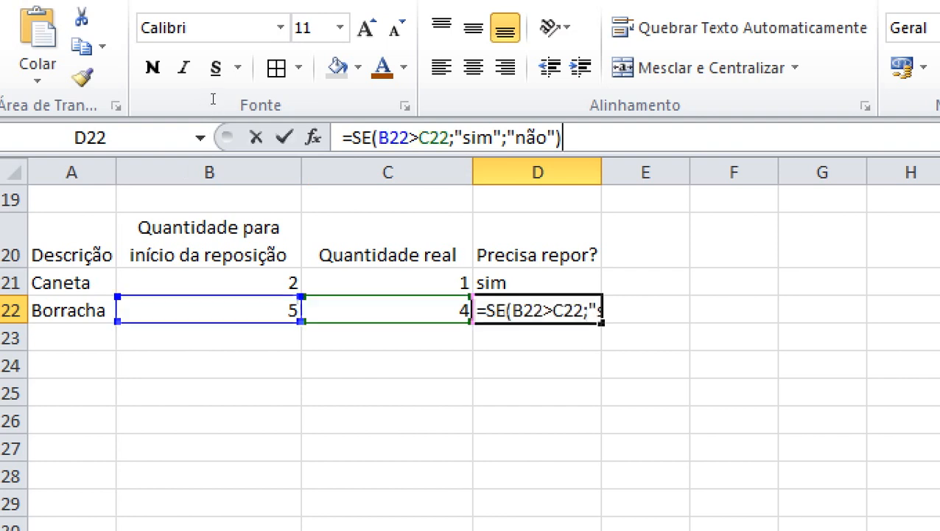
key(F2)
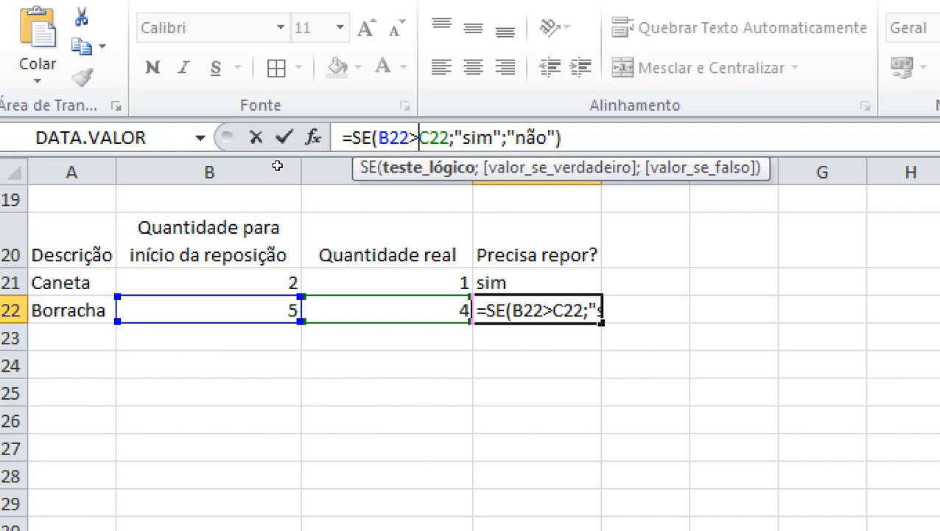
key(Return)
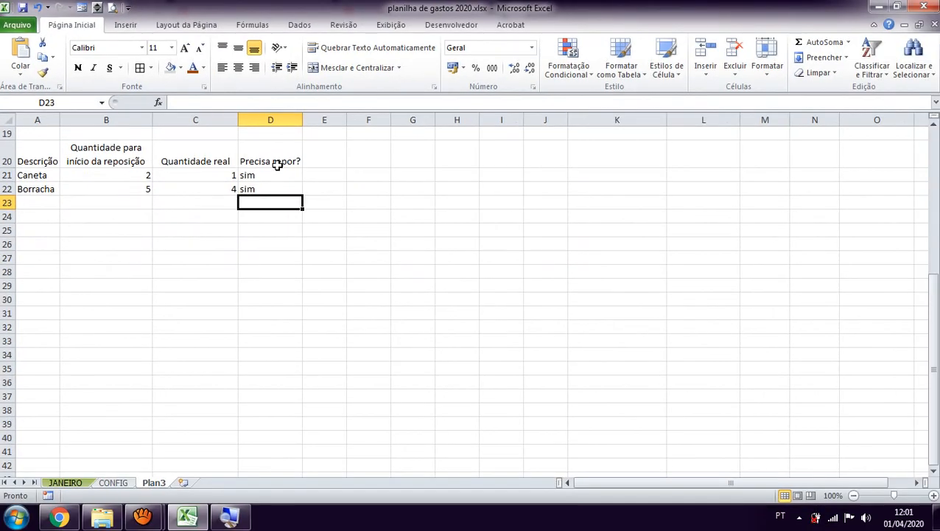
scroll(82, 247, up, 6)
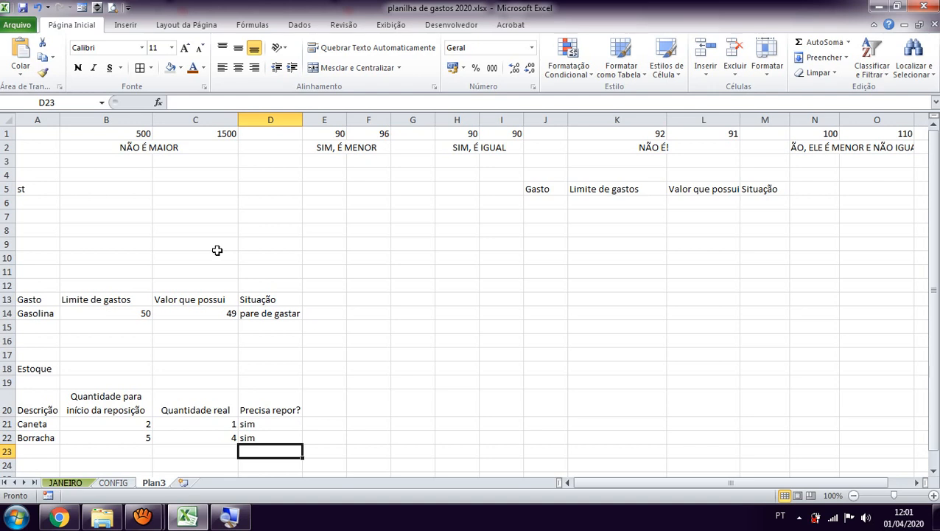
click(261, 436)
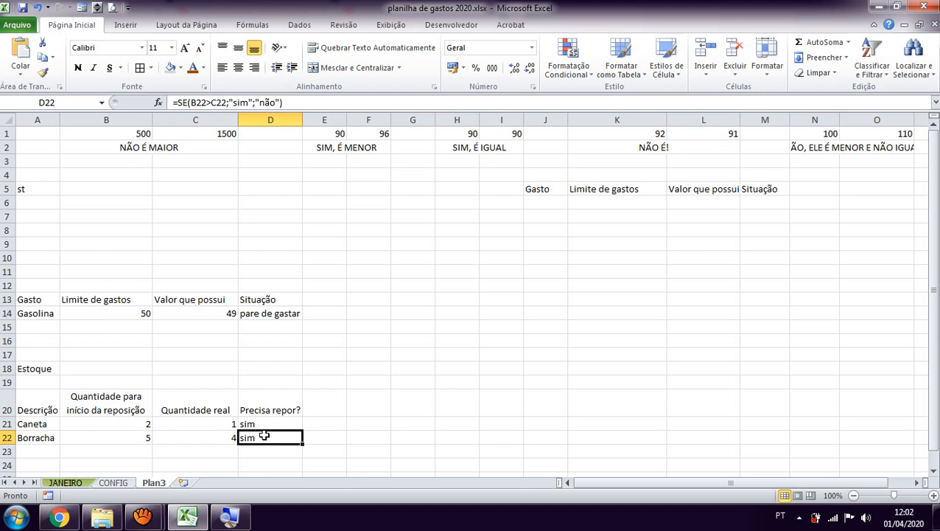
double_click(263, 436)
key(Escape)
Zoom the sheet to 150% and inspect the "sim" and "não" arguments of Borracha's formula in D22.
click(934, 496)
click(934, 496)
click(935, 497)
click(934, 497)
click(935, 497)
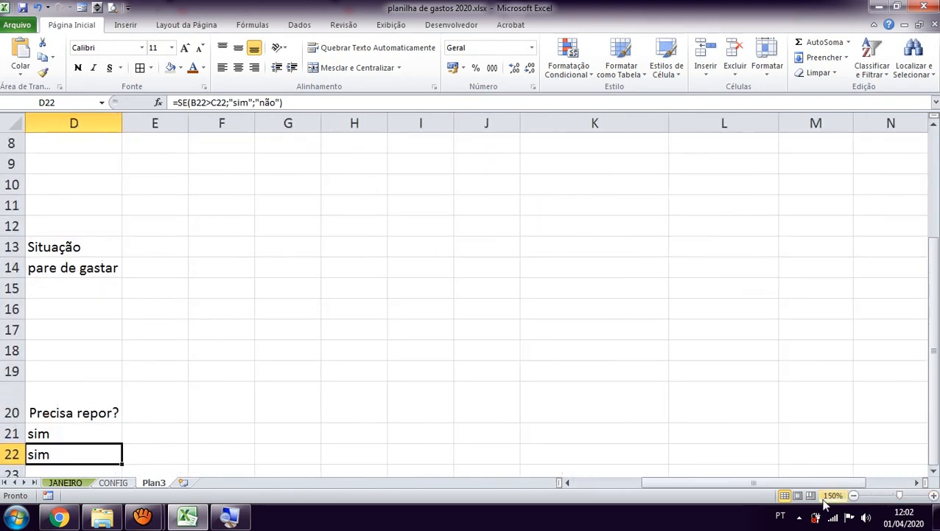
drag(810, 483, 743, 484)
scroll(370, 413, down, 4)
scroll(365, 391, up, 1)
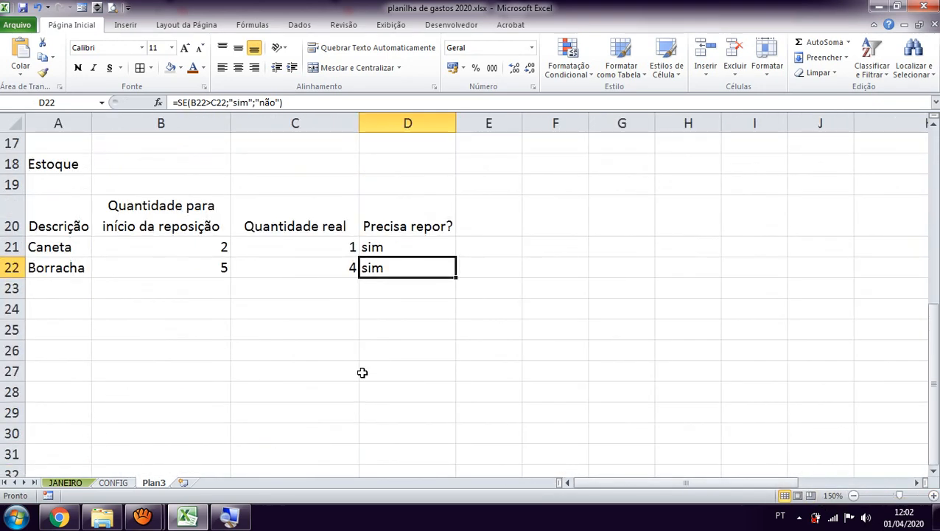
double_click(374, 268)
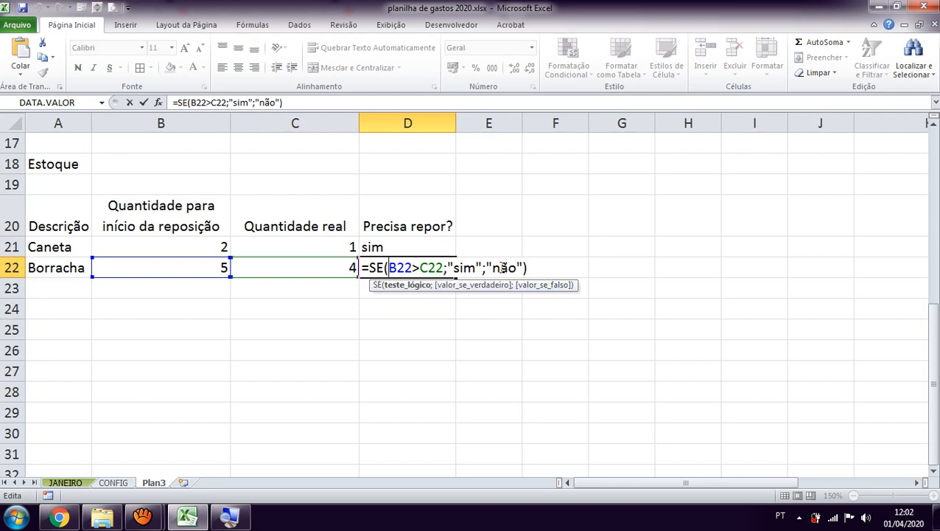
drag(482, 268, 509, 267)
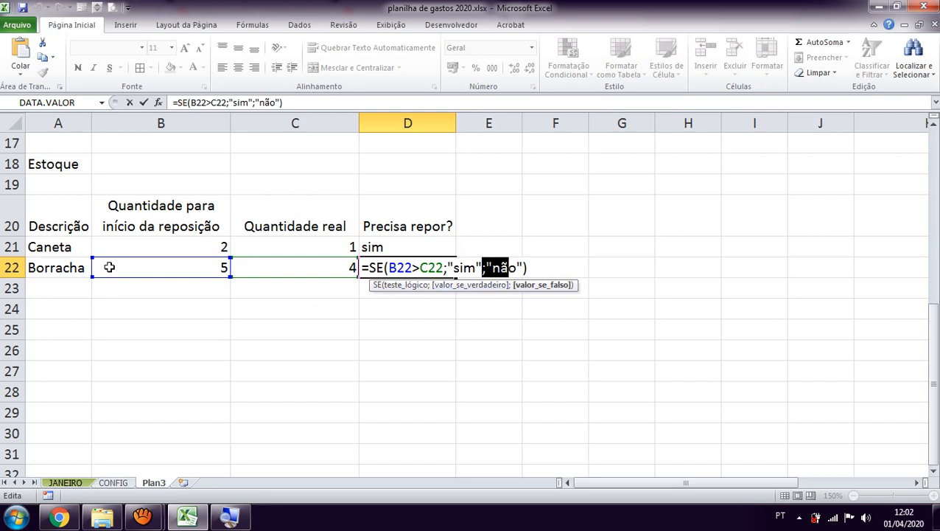
key(Return)
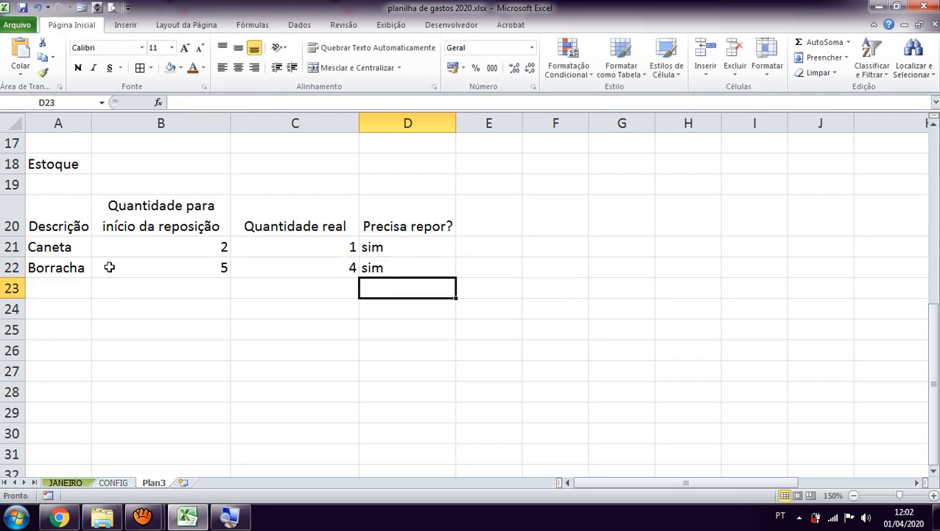
scroll(109, 268, up, 1)
click(151, 519)
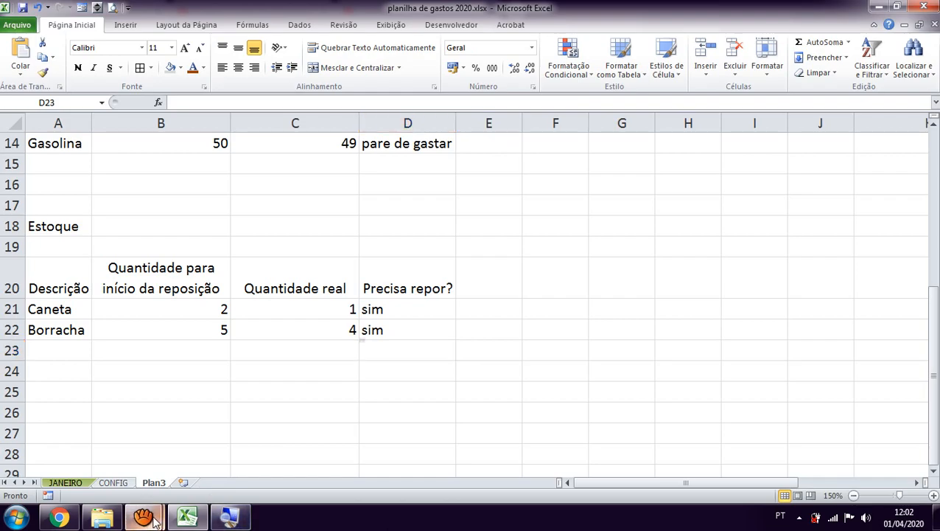